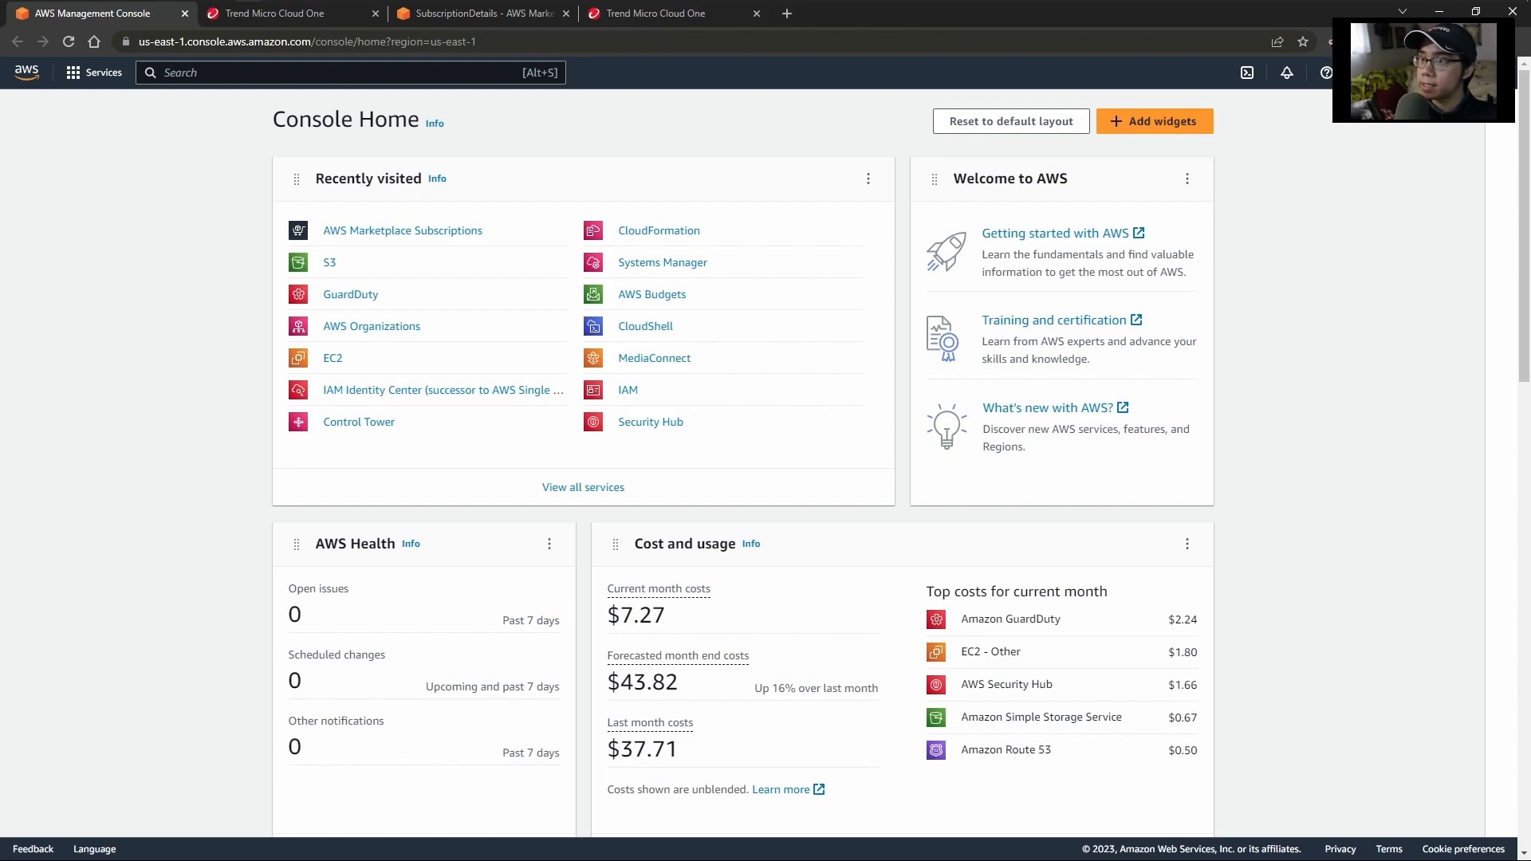
- Review the Trend Micro Cloud One home page, the AWS Marketplace subscriptions and the Cloud One free trial sign-up page
key("ctrl+Tab")
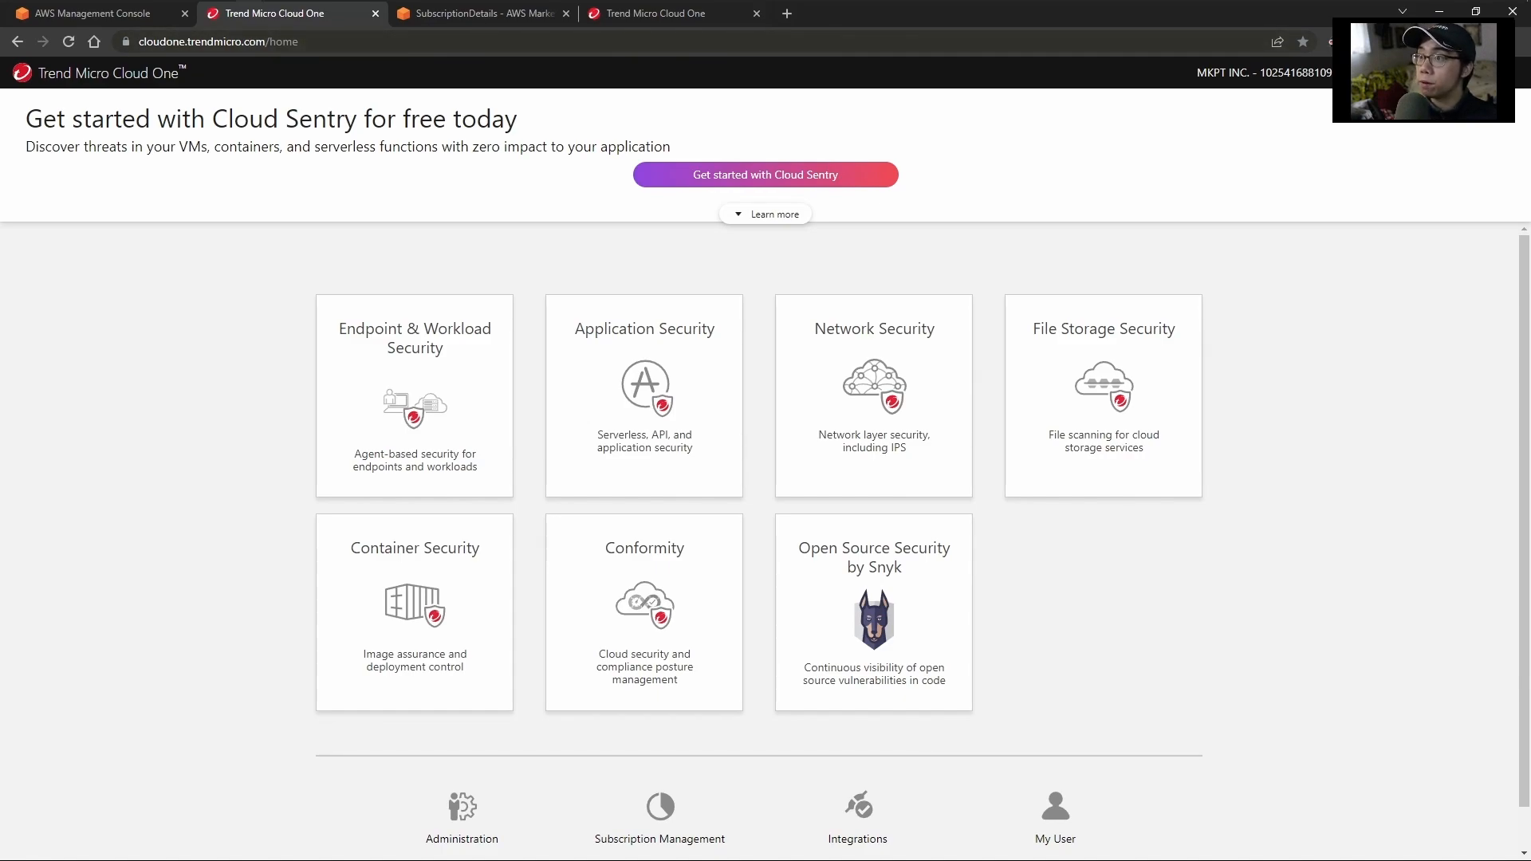
key("ctrl+Tab")
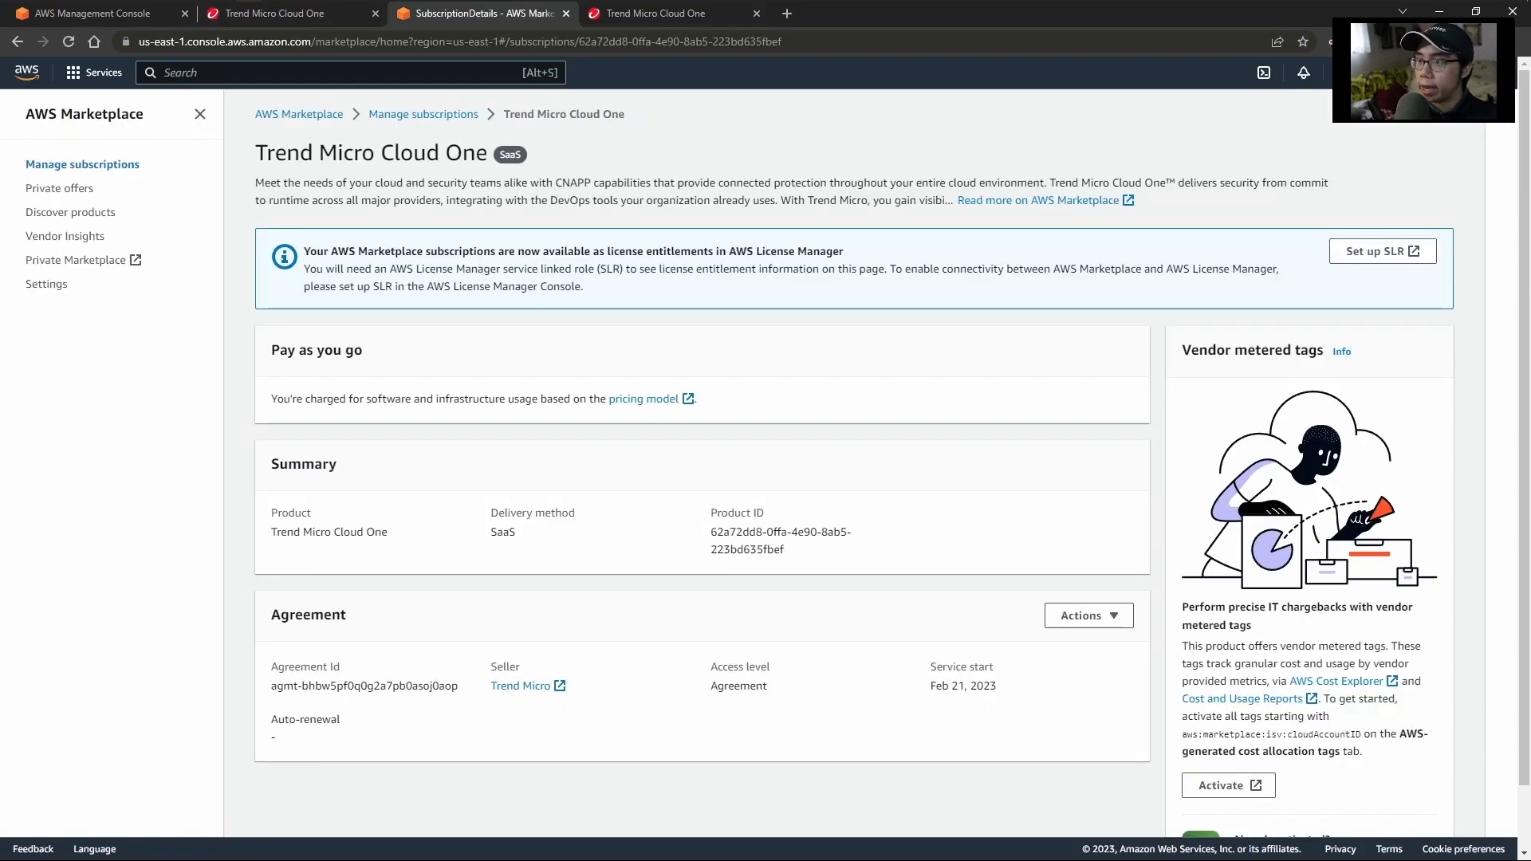
left_click(299, 114)
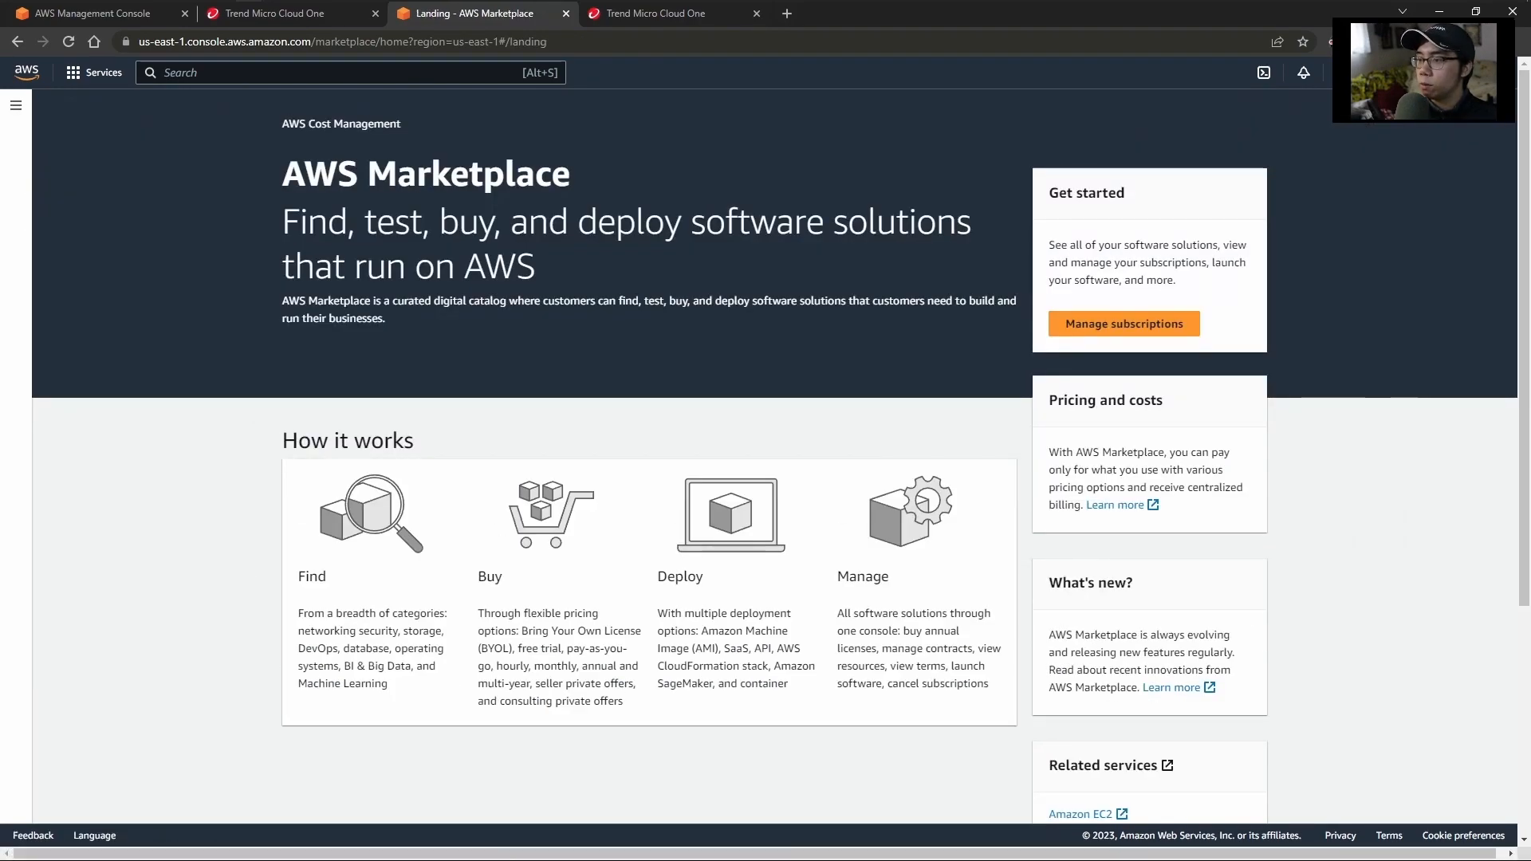
left_click(1124, 323)
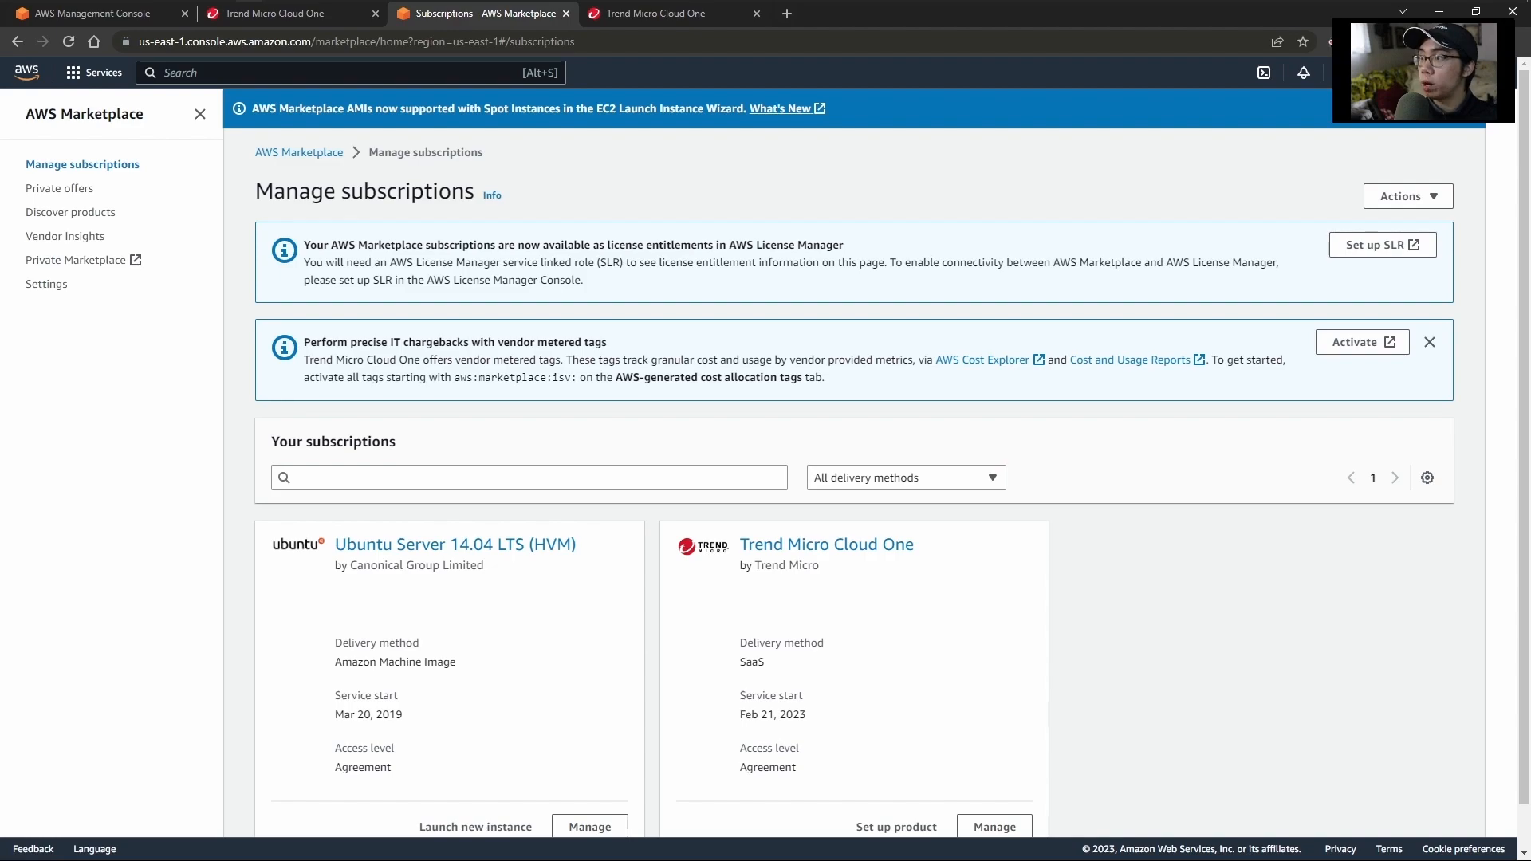
key("ctrl+Tab")
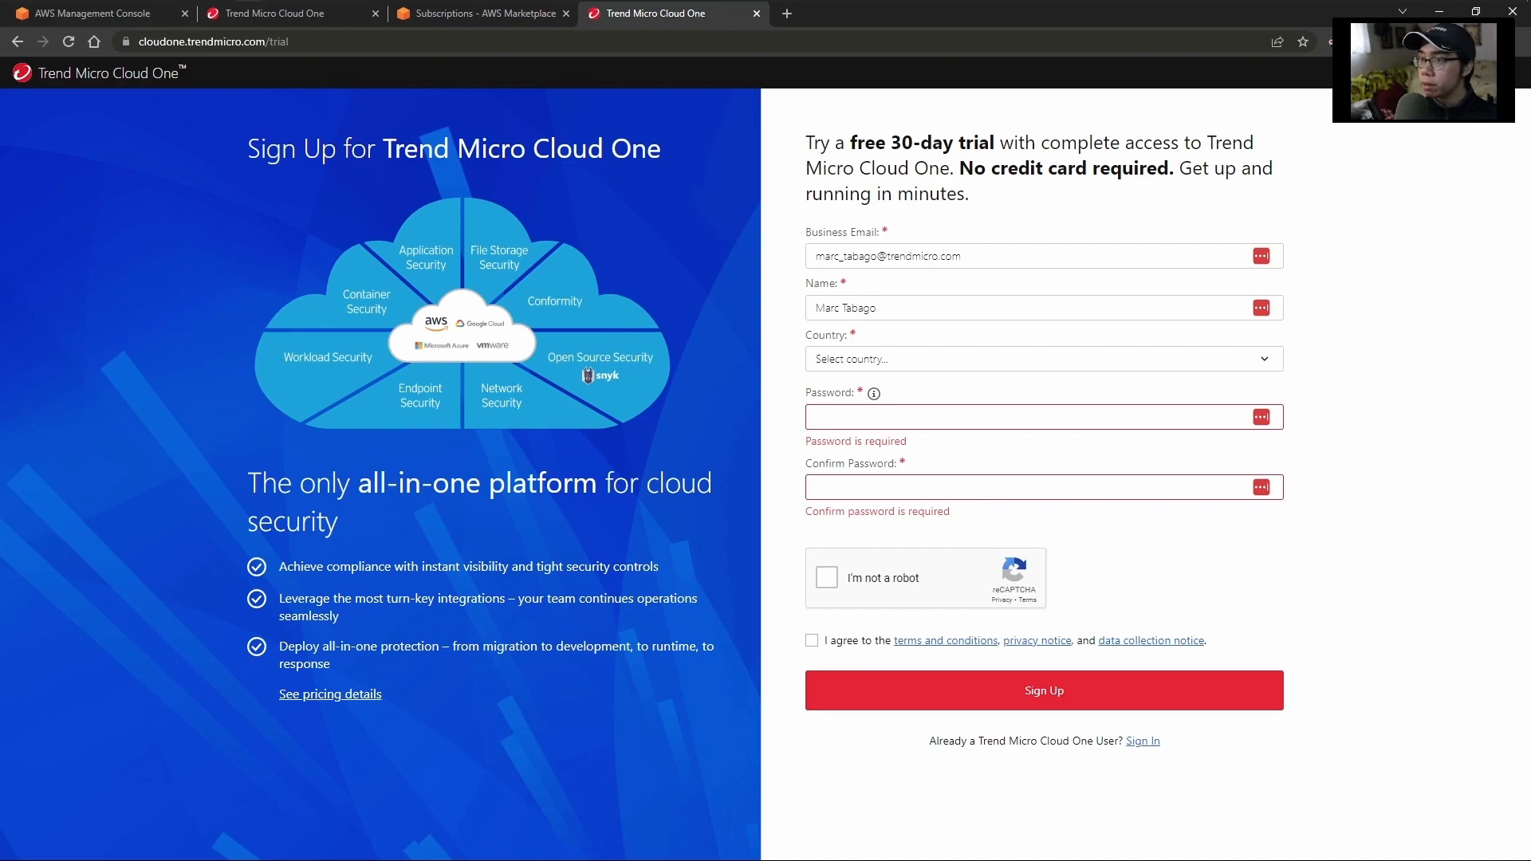
key("ctrl+1")
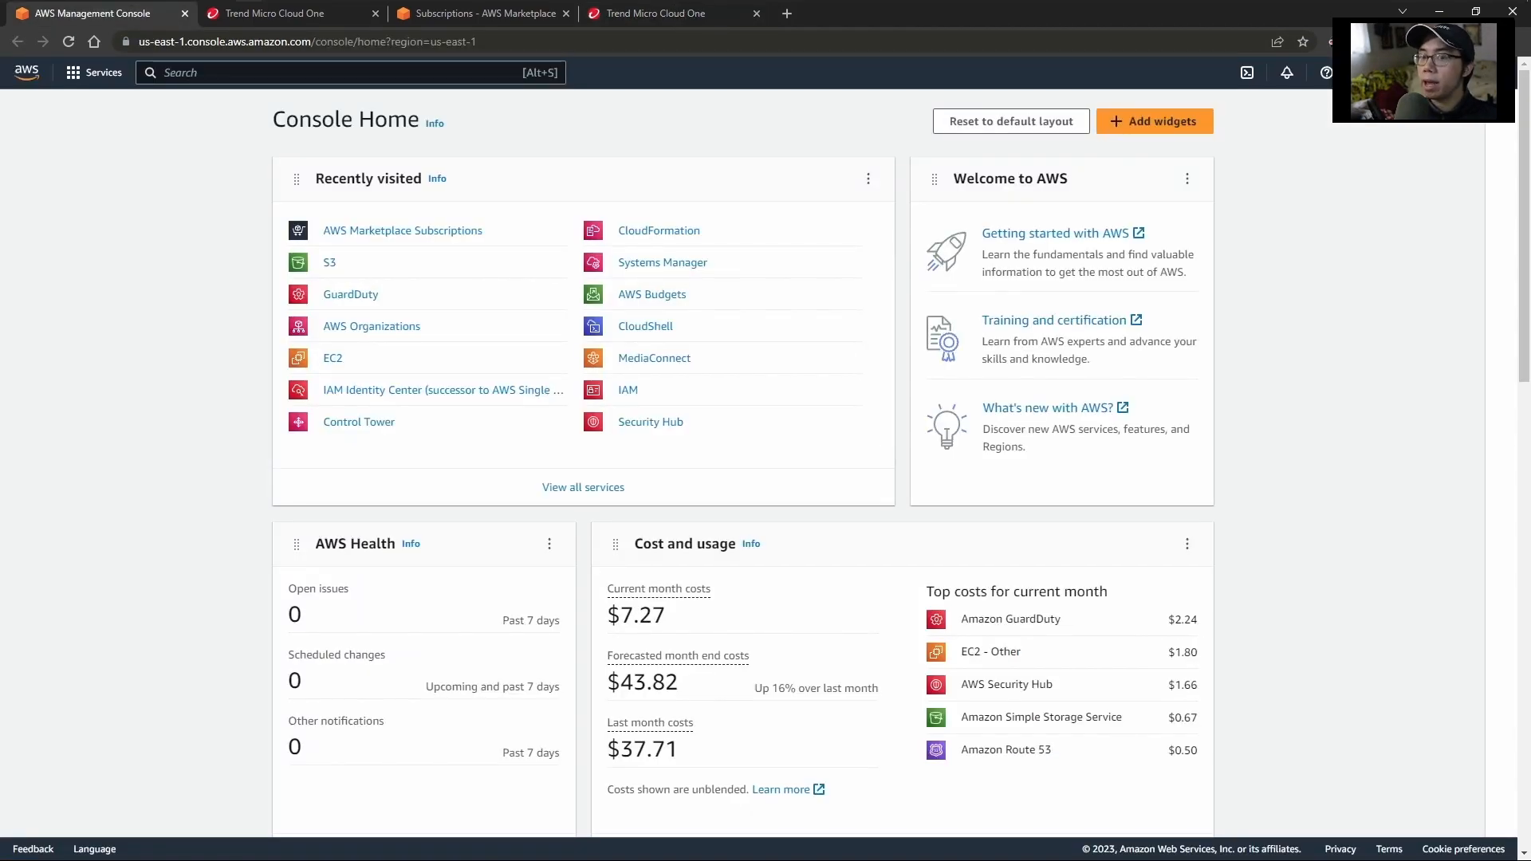
left_click(271, 13)
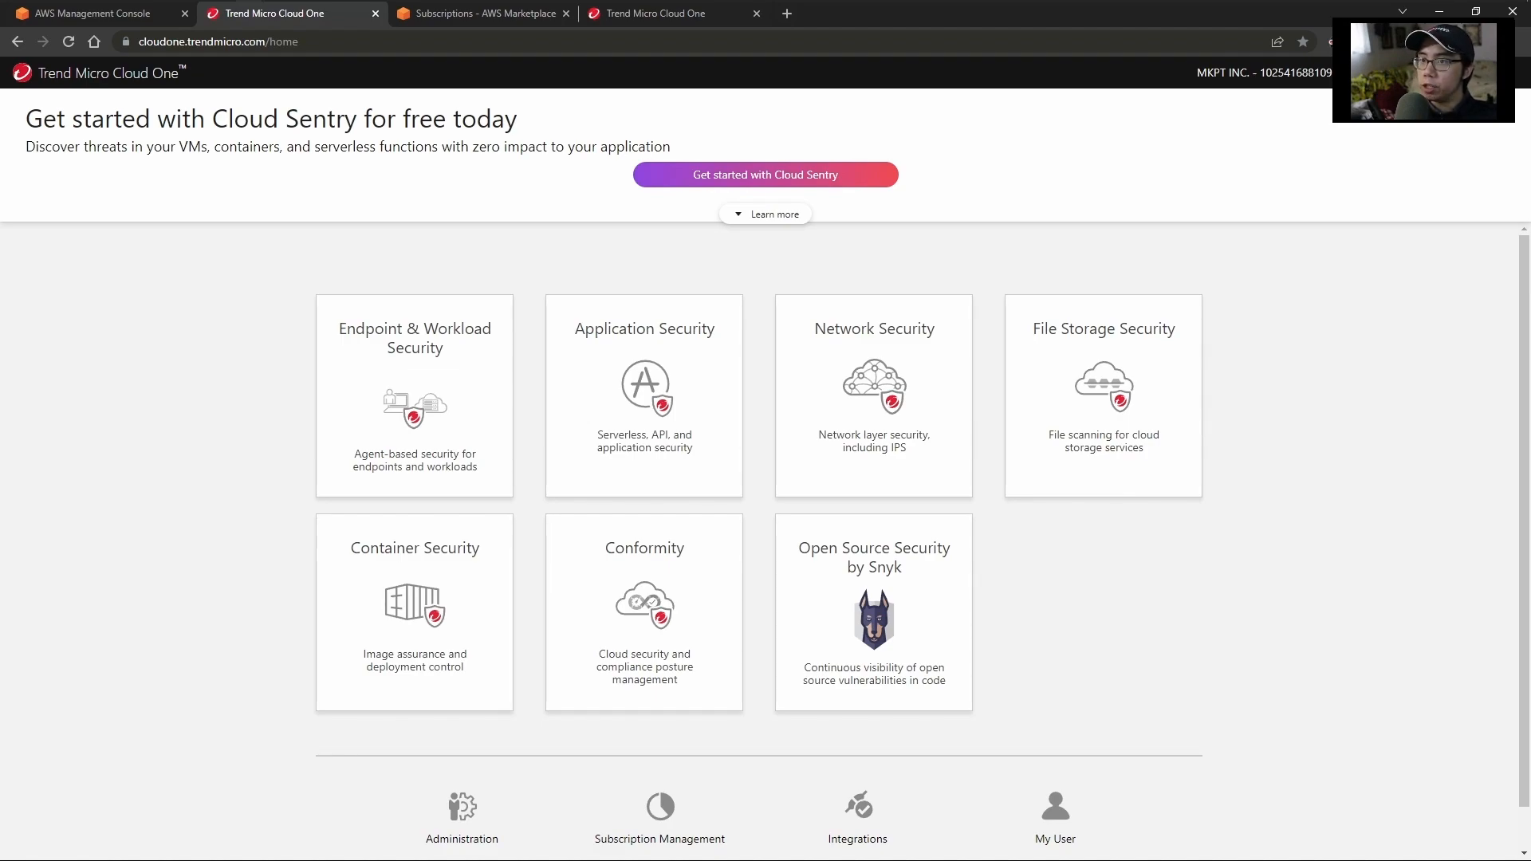
- Start a new S3 bucket in the AWS console and name it fss-vc-walkthrough
key("ctrl+shift+Tab")
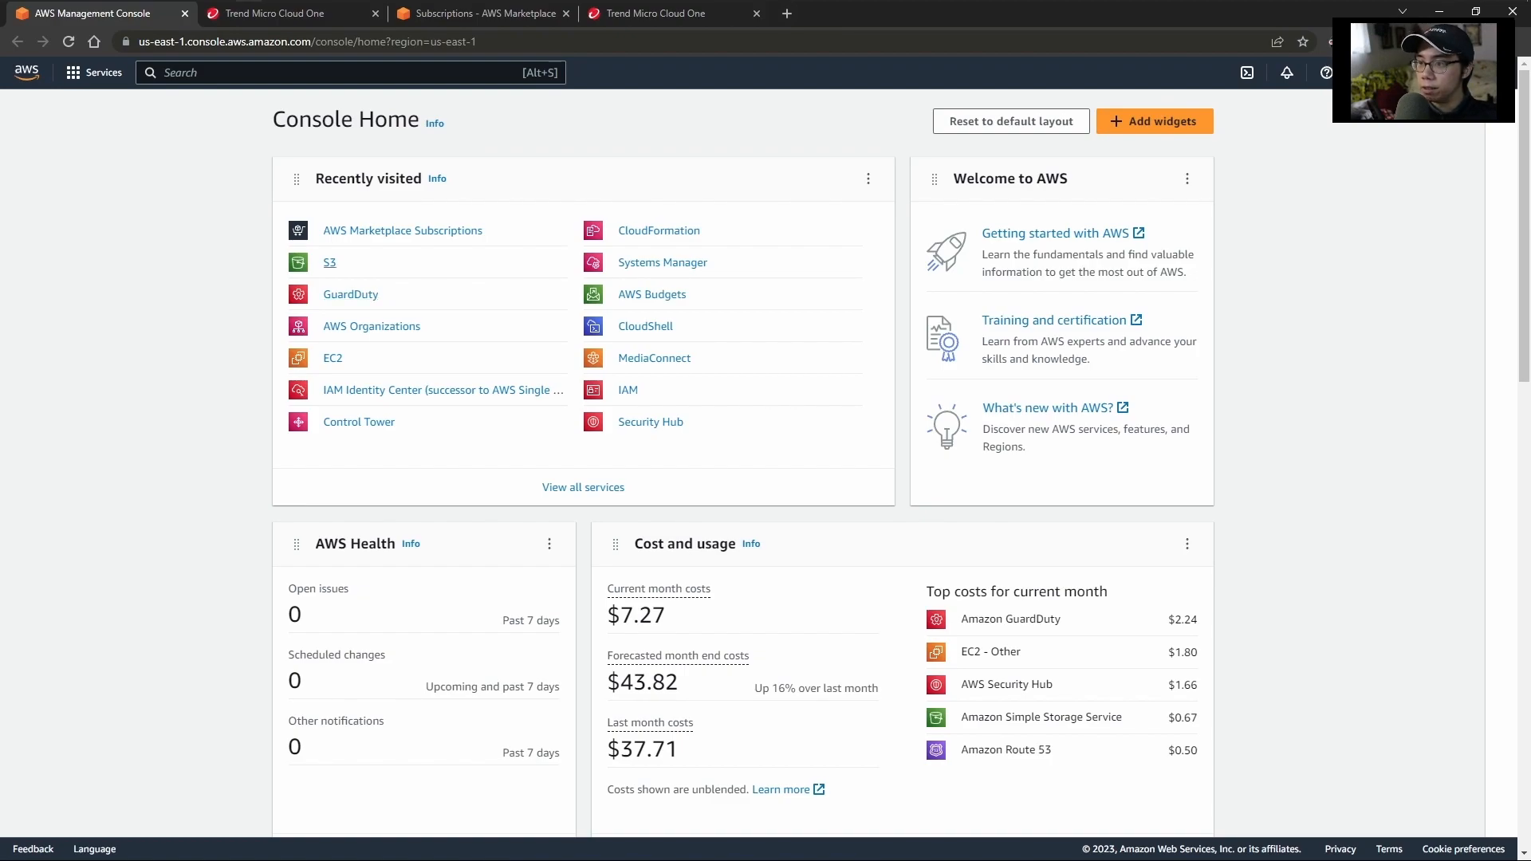
left_click(329, 262)
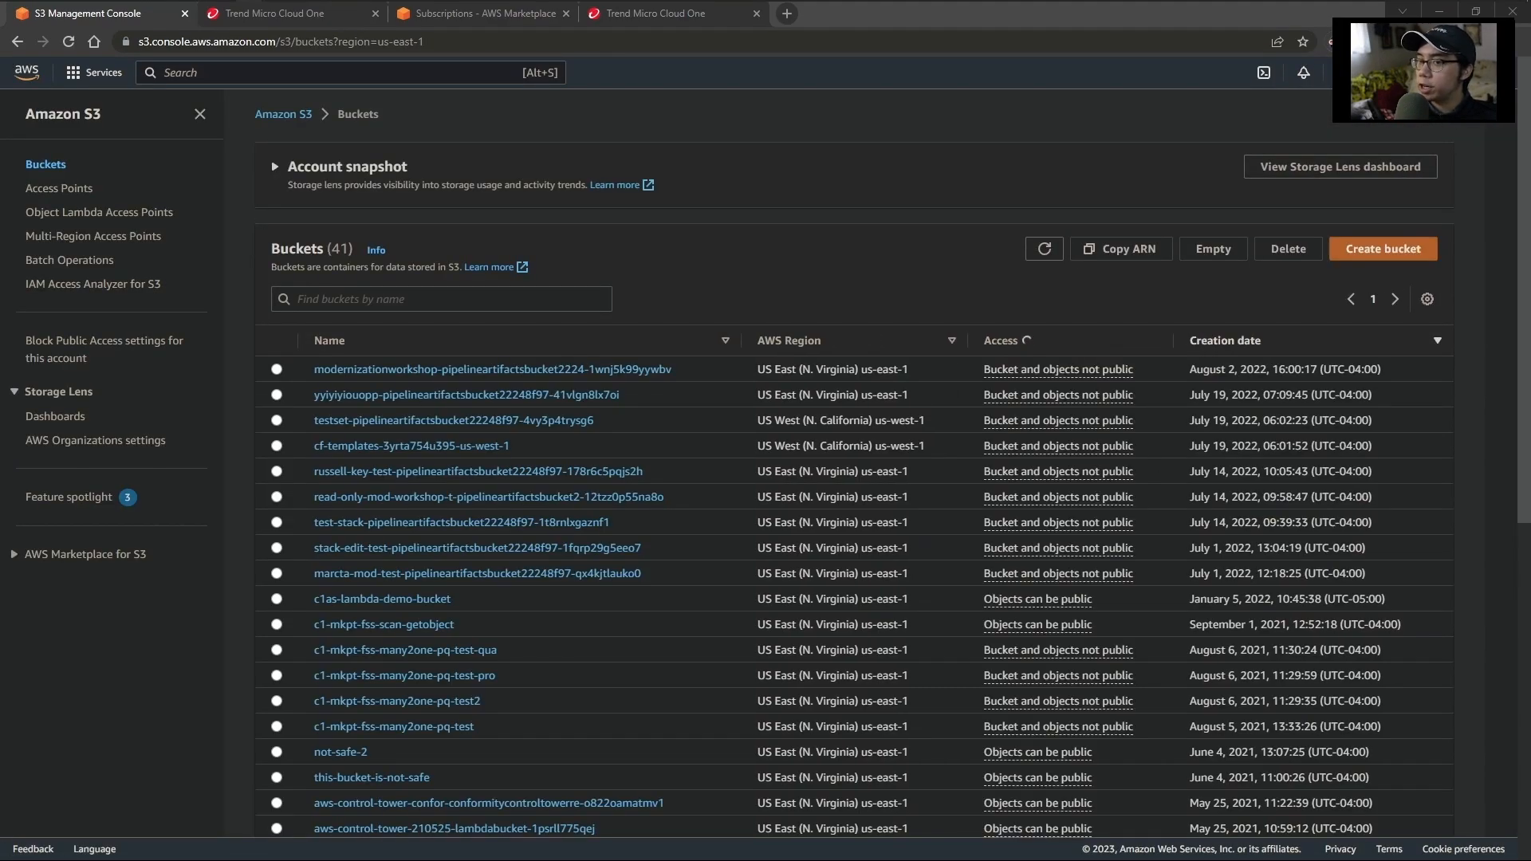
left_click(1384, 249)
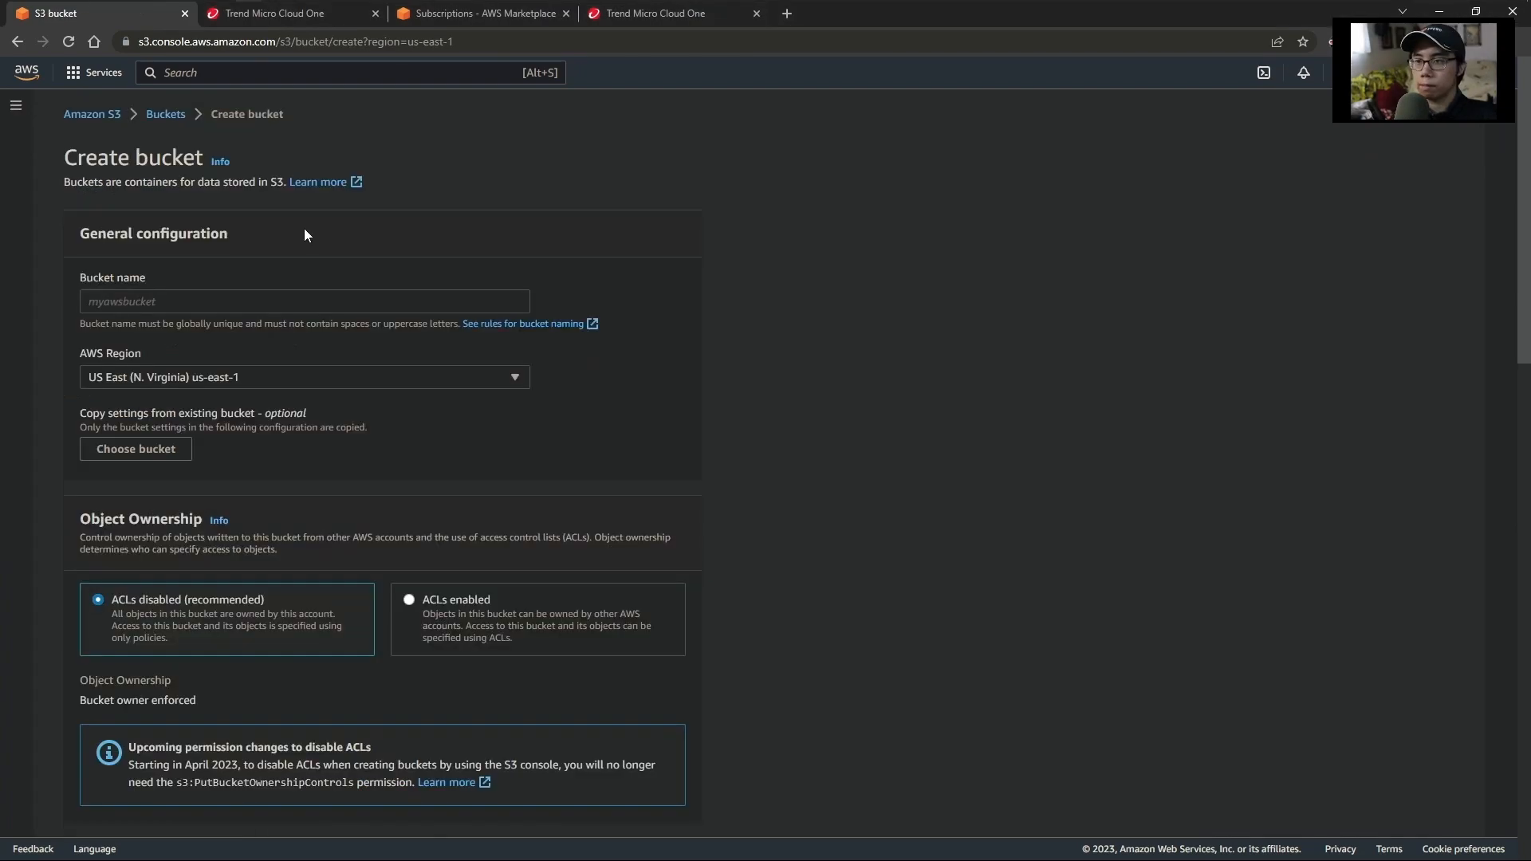
left_click(167, 301)
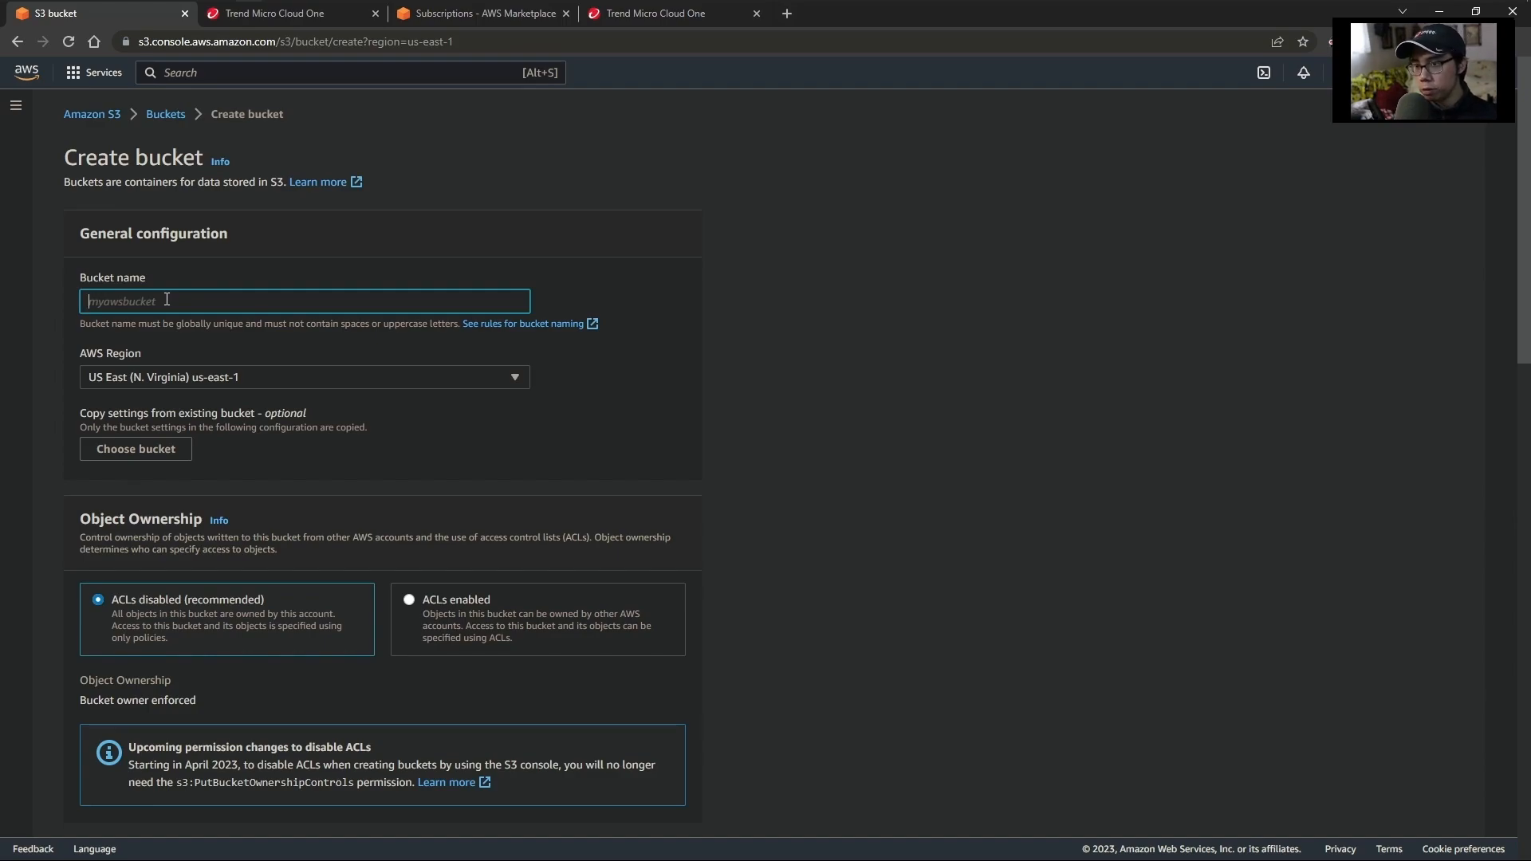
type("fss0")
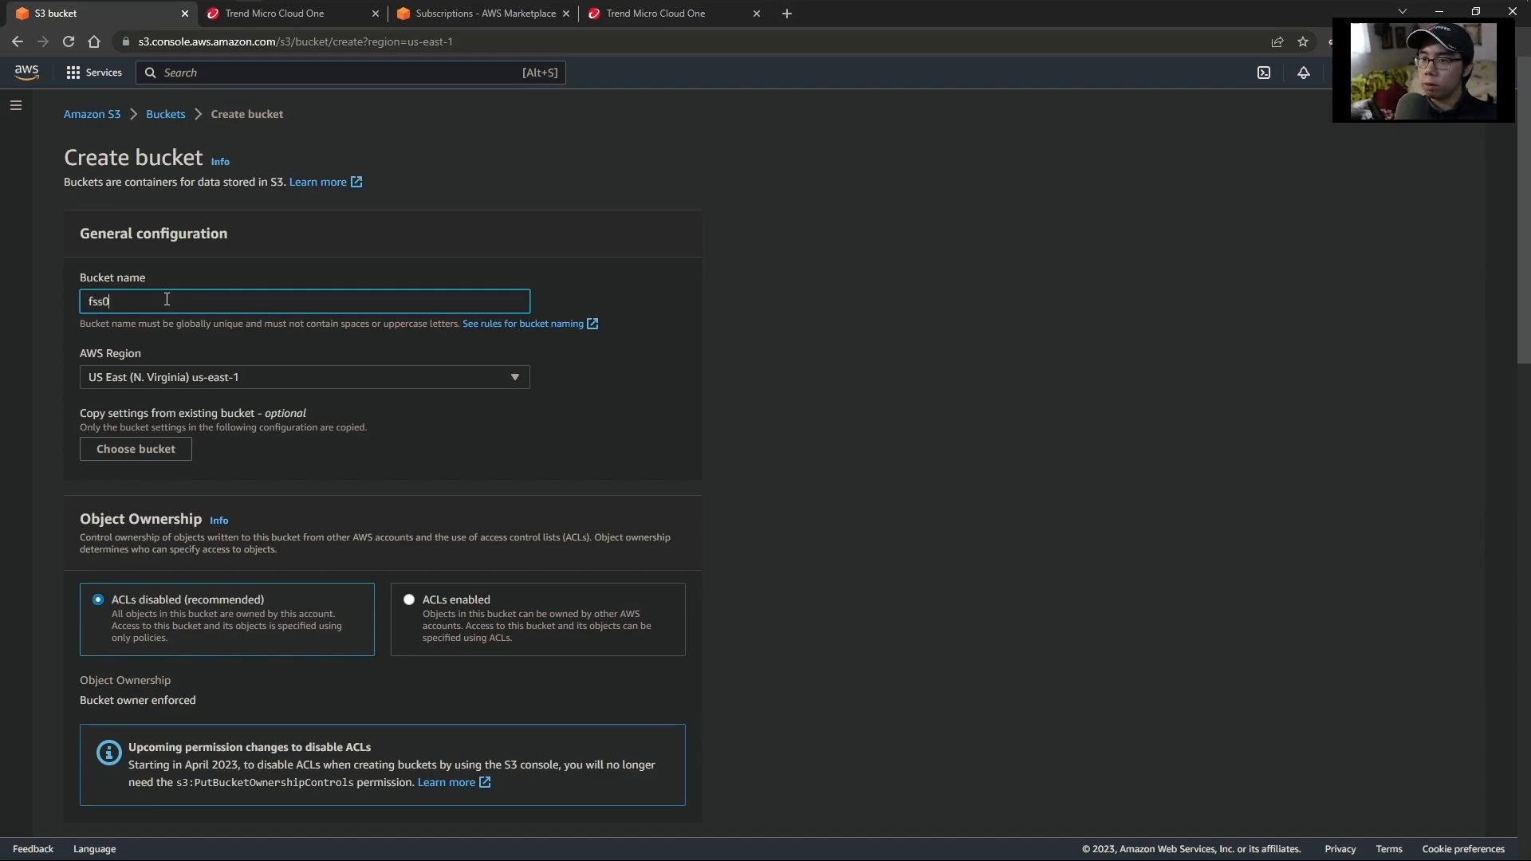
key("BackSpace")
type("-vc")
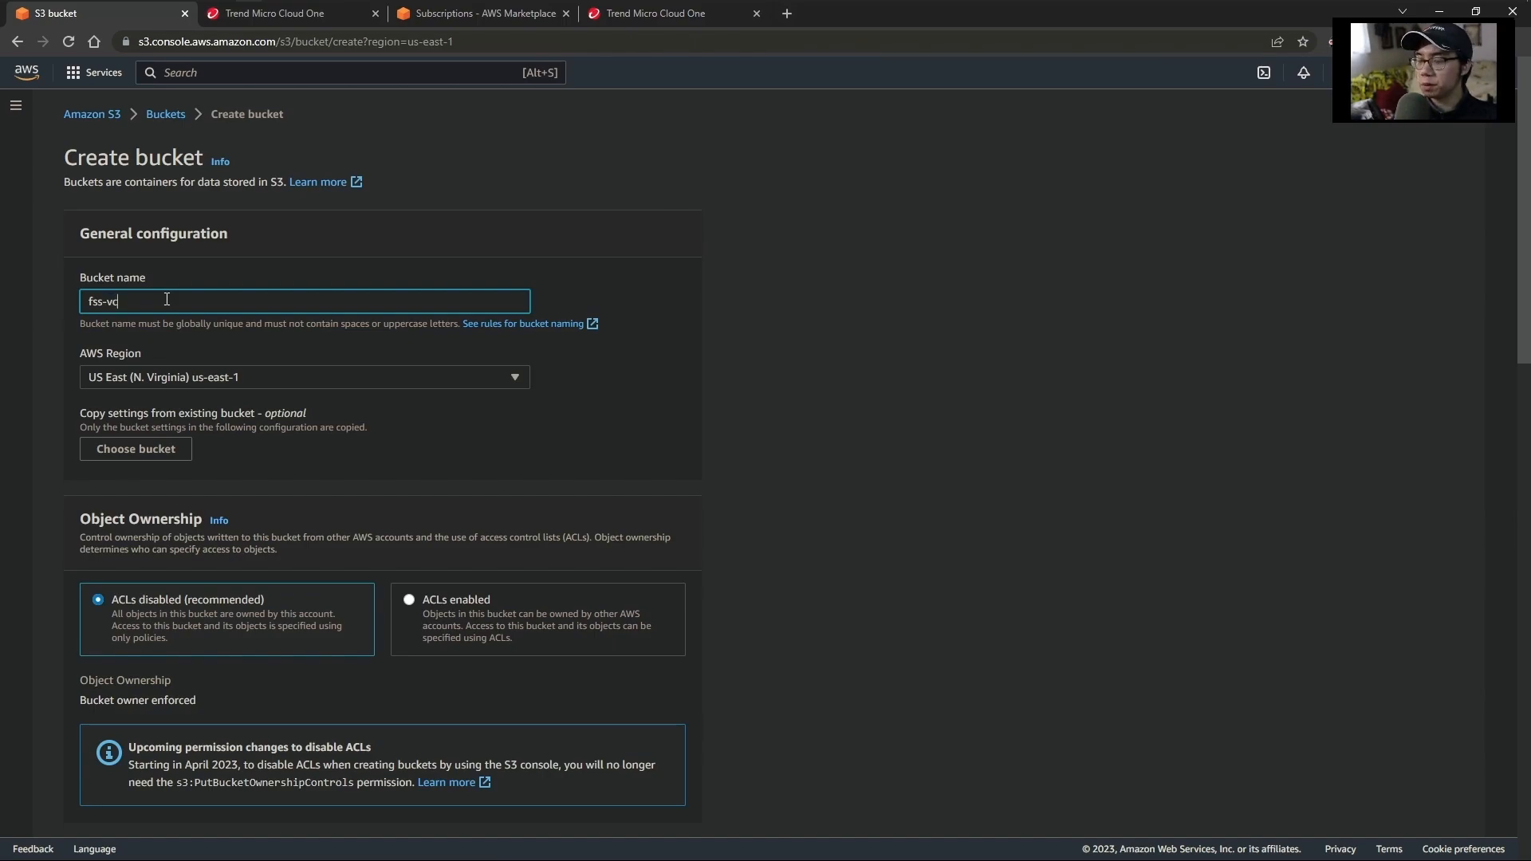
type("-walkthrough")
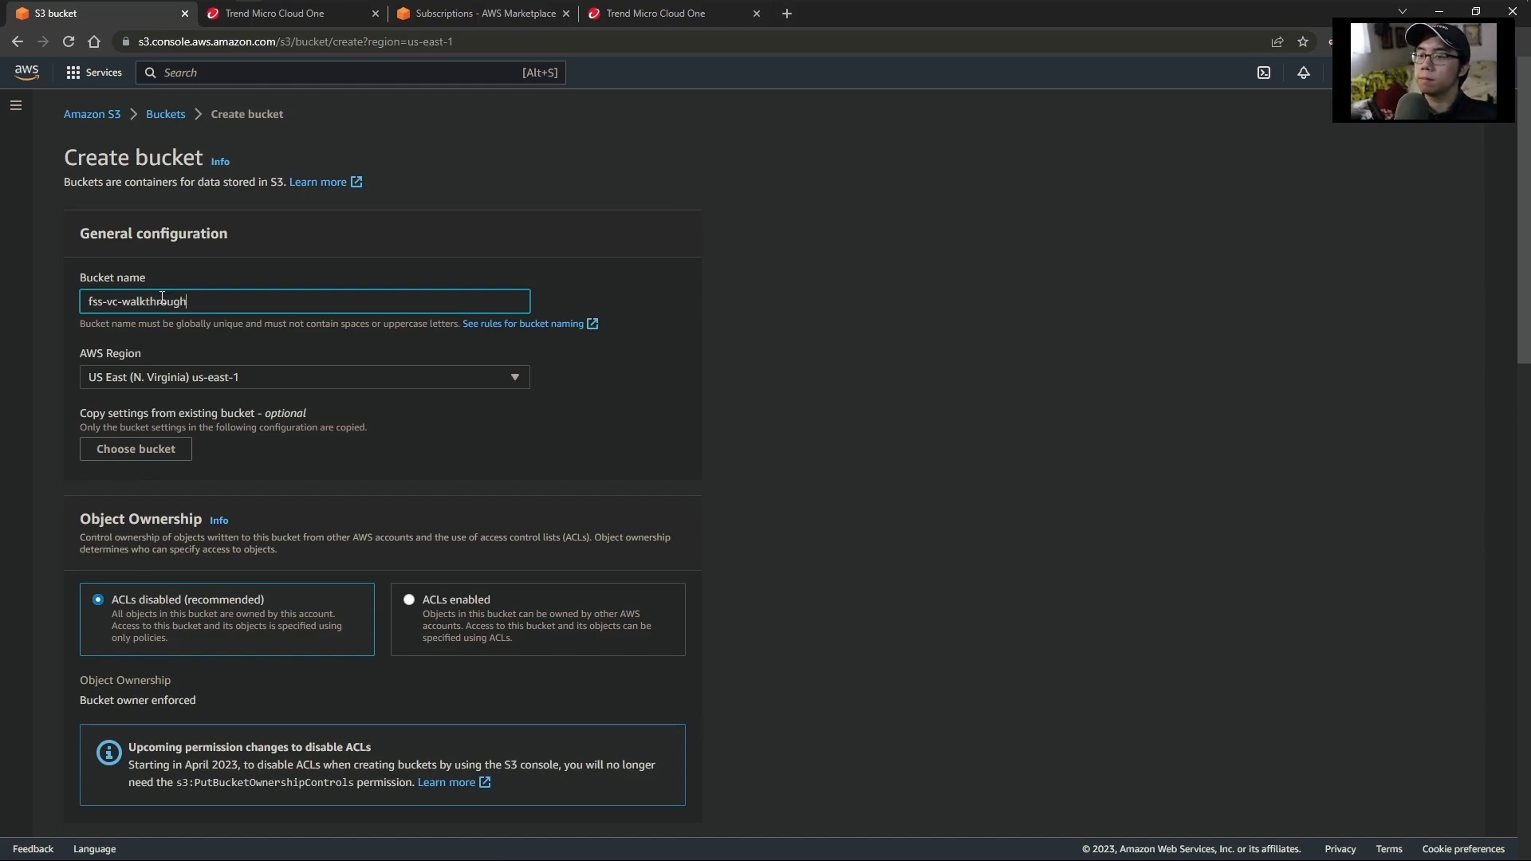
- Create the bucket, keeping the default public access, versioning and encryption settings
scroll(348, 370, "down", 6)
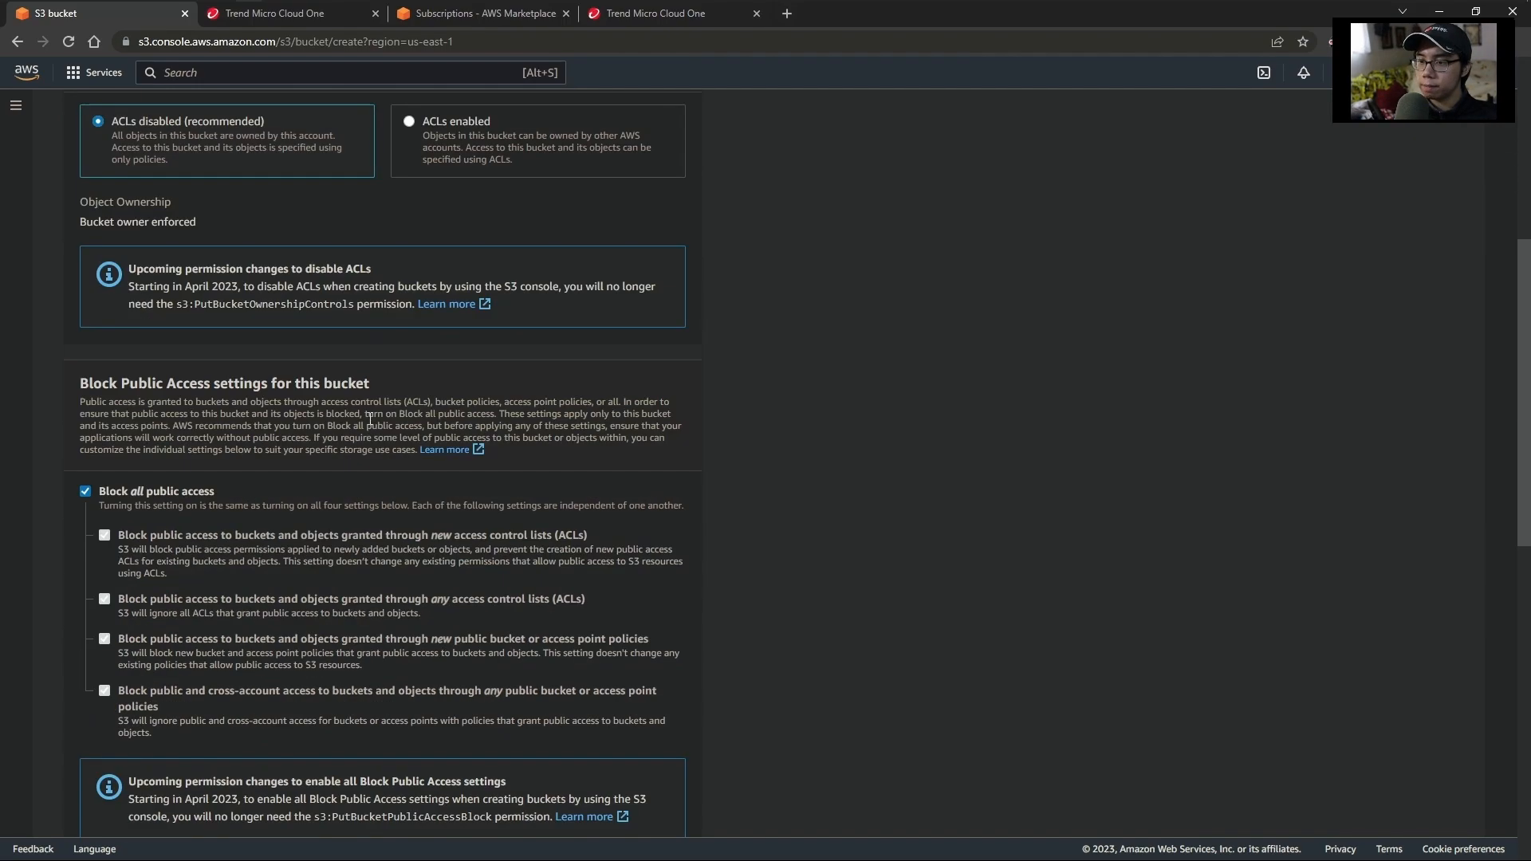
scroll(368, 423, "down", 10)
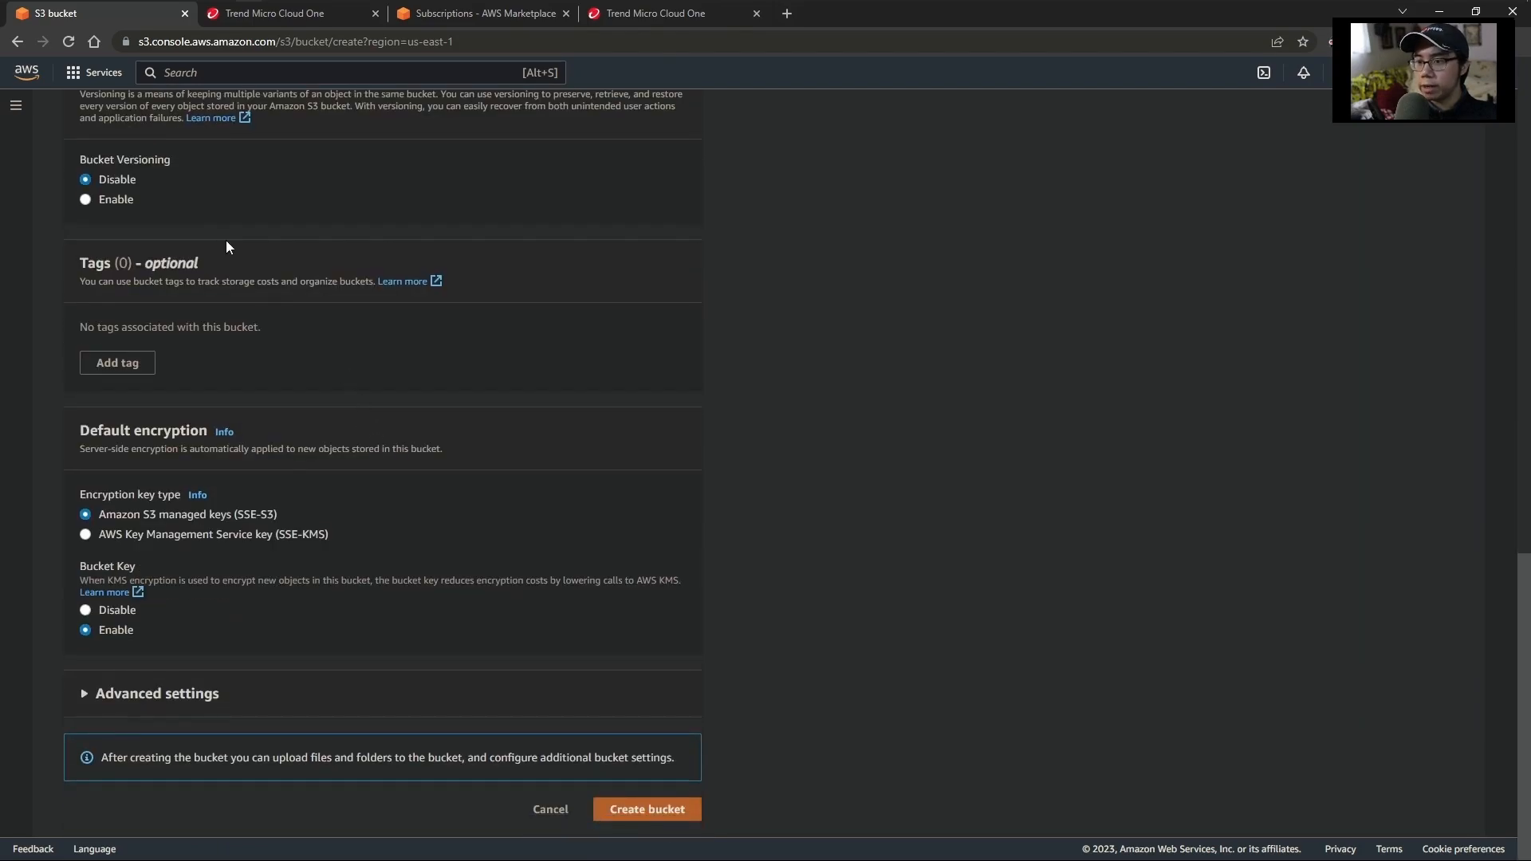
left_click(642, 811)
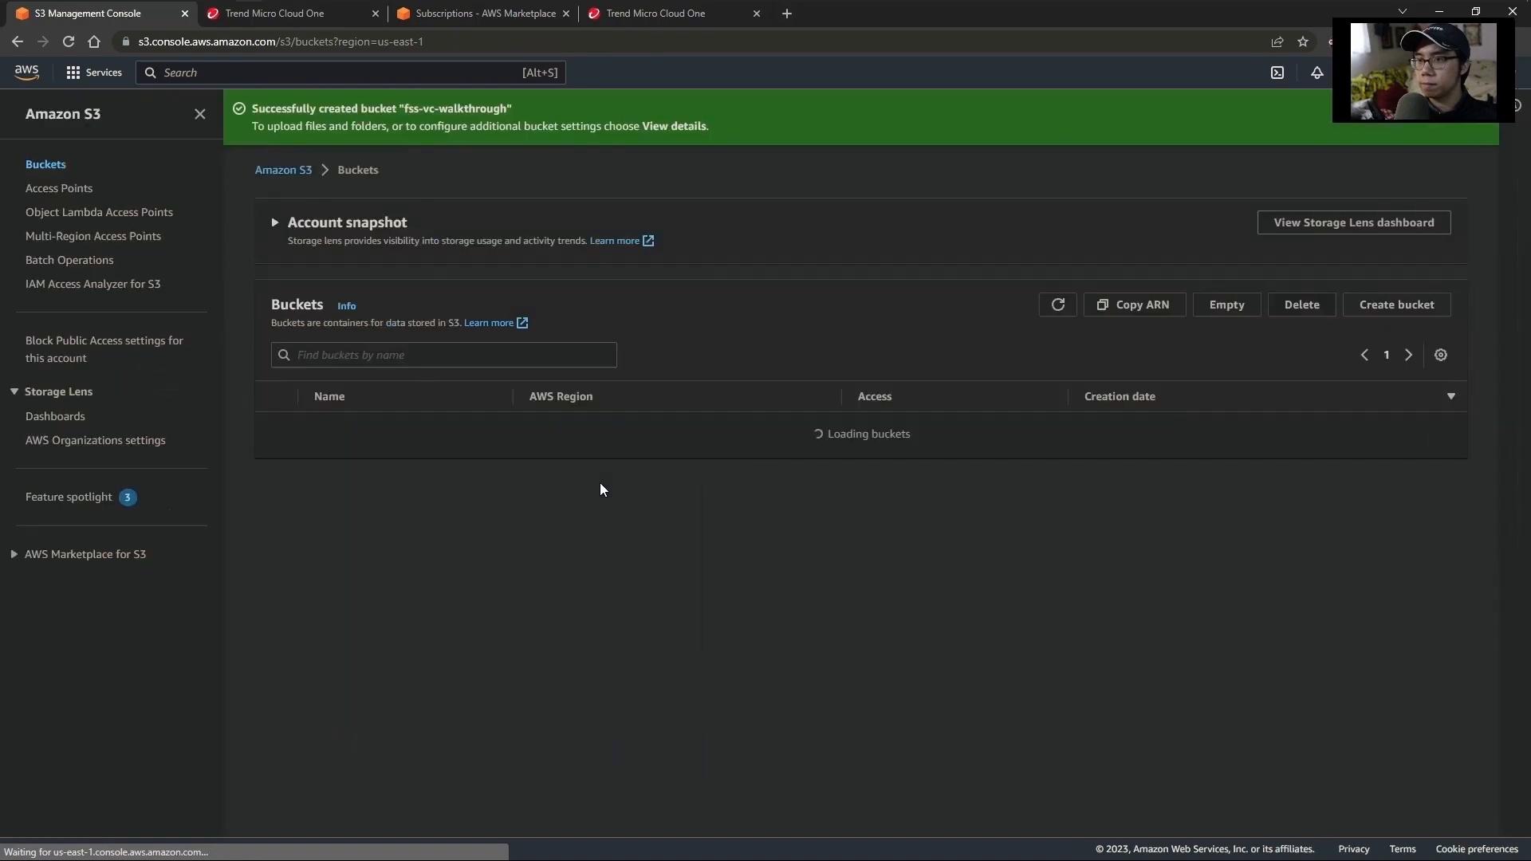
- Filter the S3 bucket list by fss-vc to find the new bucket
left_click(549, 359)
type("fss-")
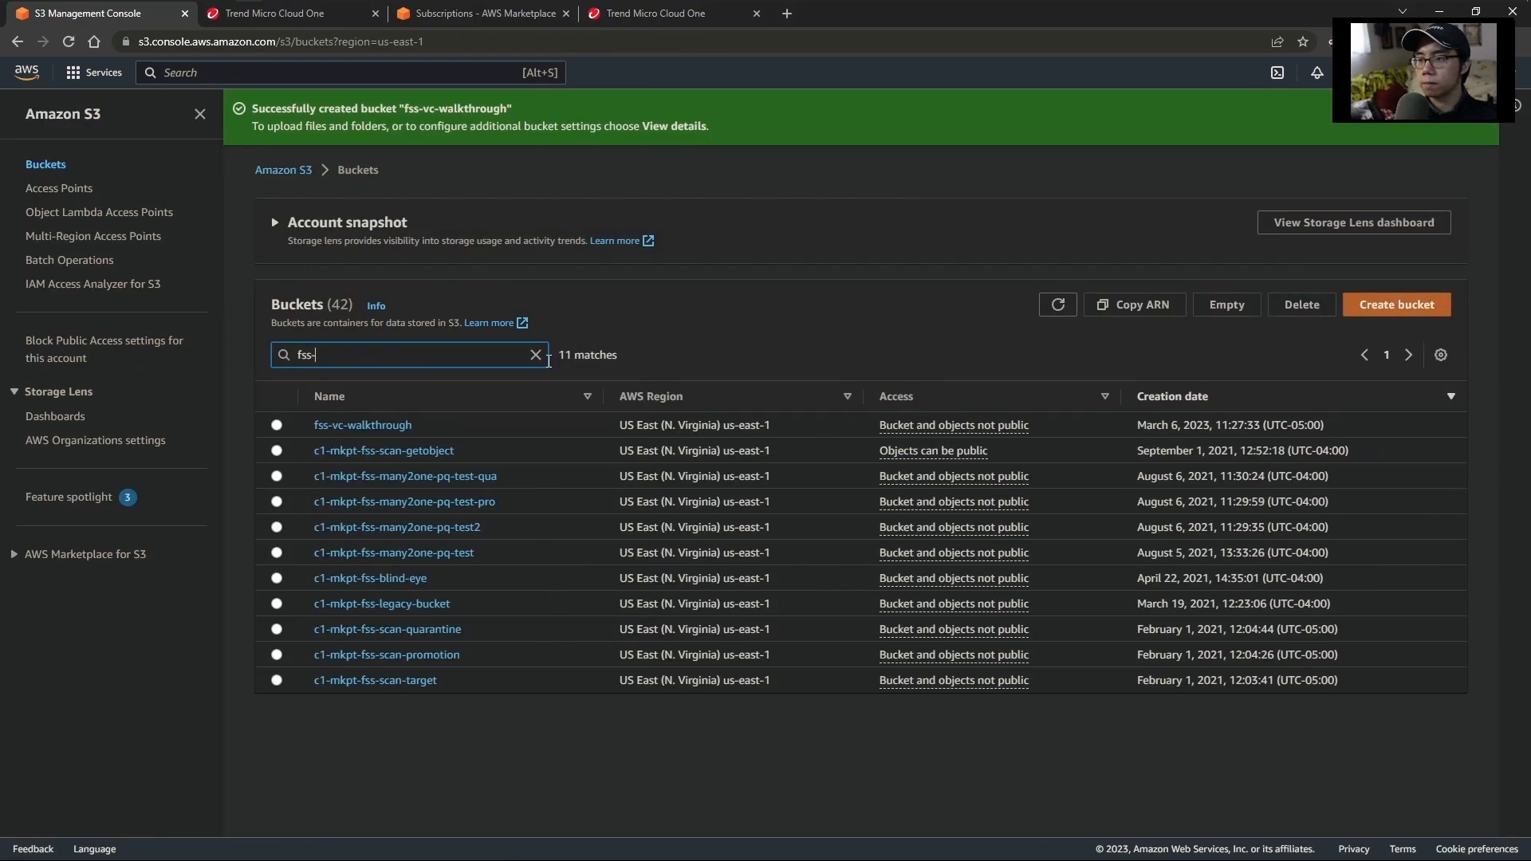
type("vc")
left_click(445, 426)
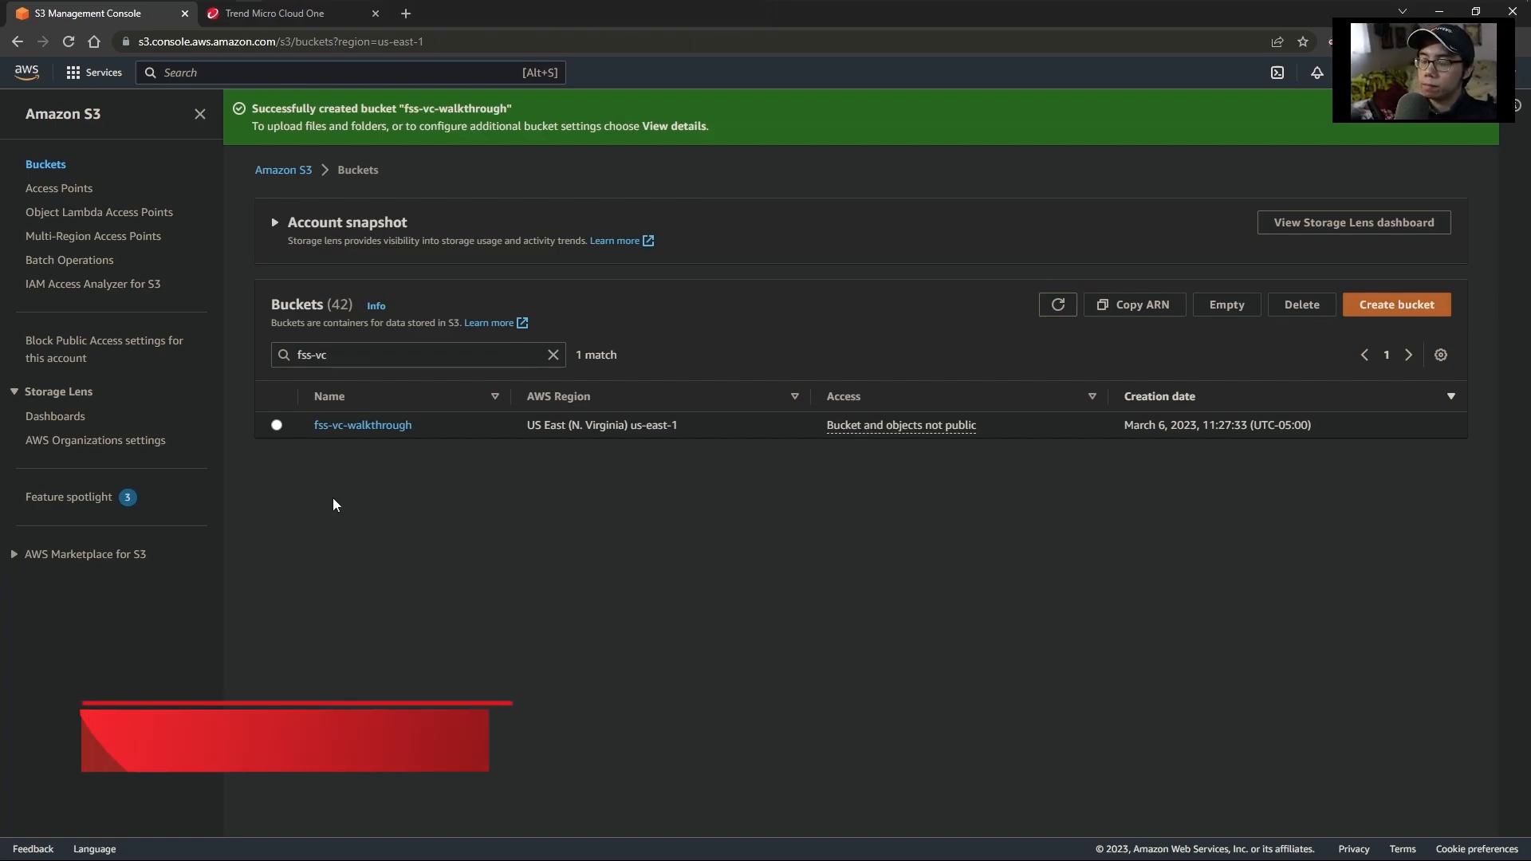
left_click(425, 454)
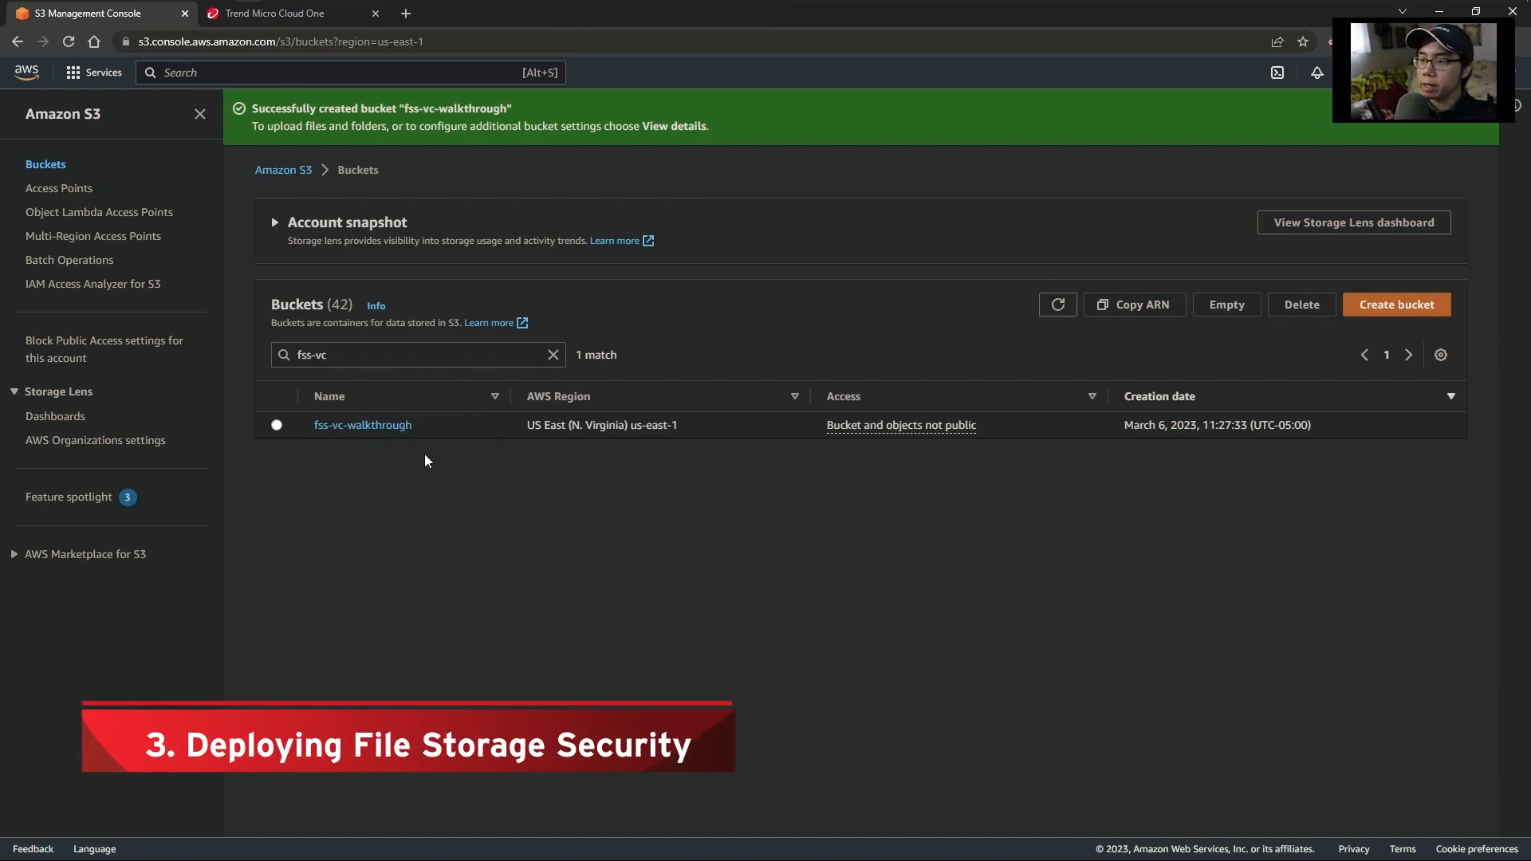
- In Cloud One File Storage Security, launch the AWS Scanner Stack and Storage Stack deployment for region us-east-1
left_click(354, 13)
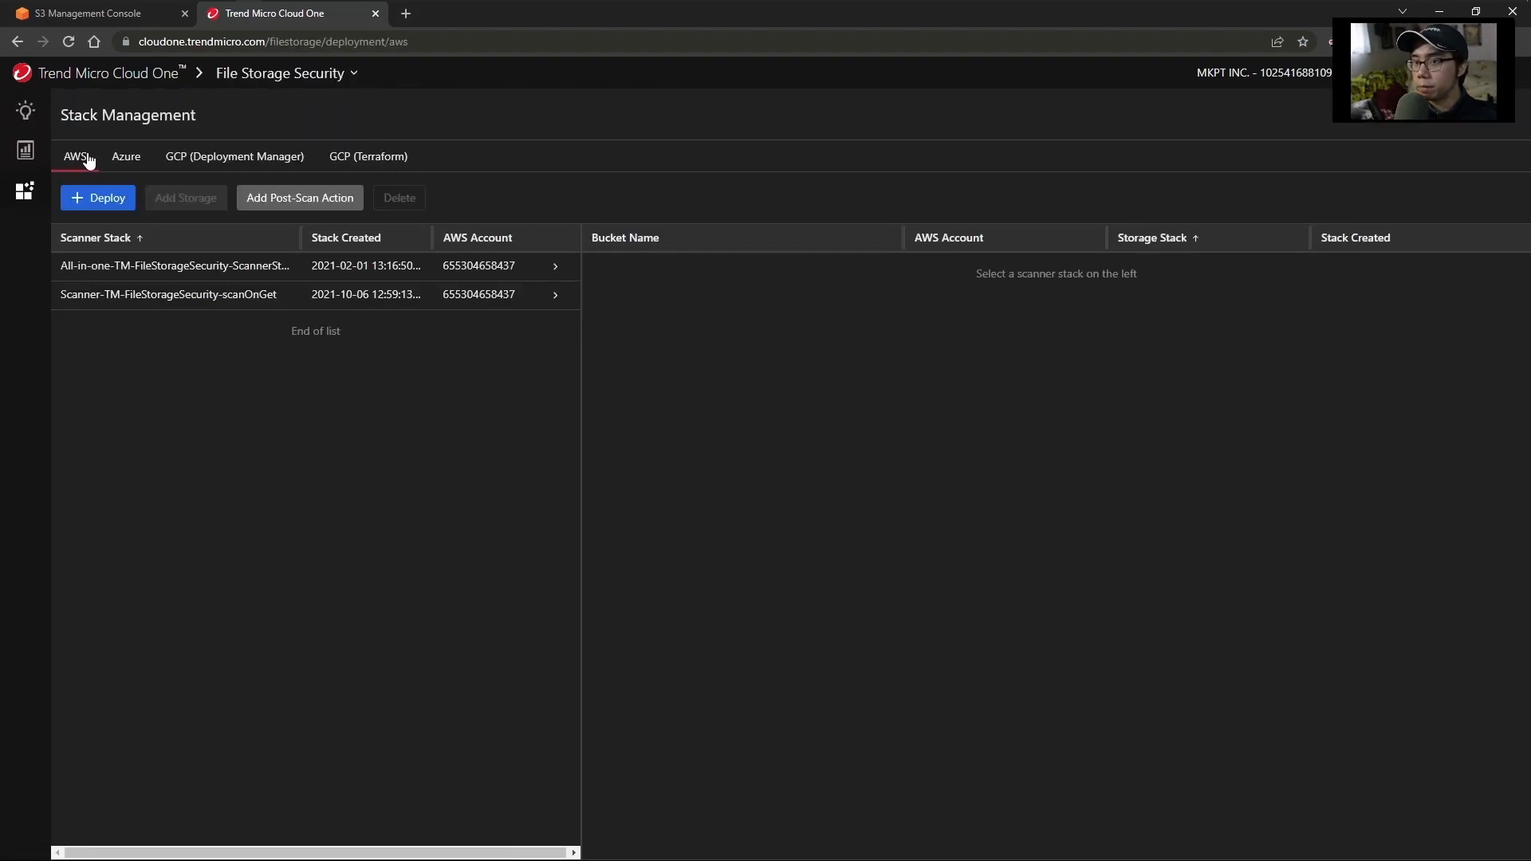
left_click(98, 198)
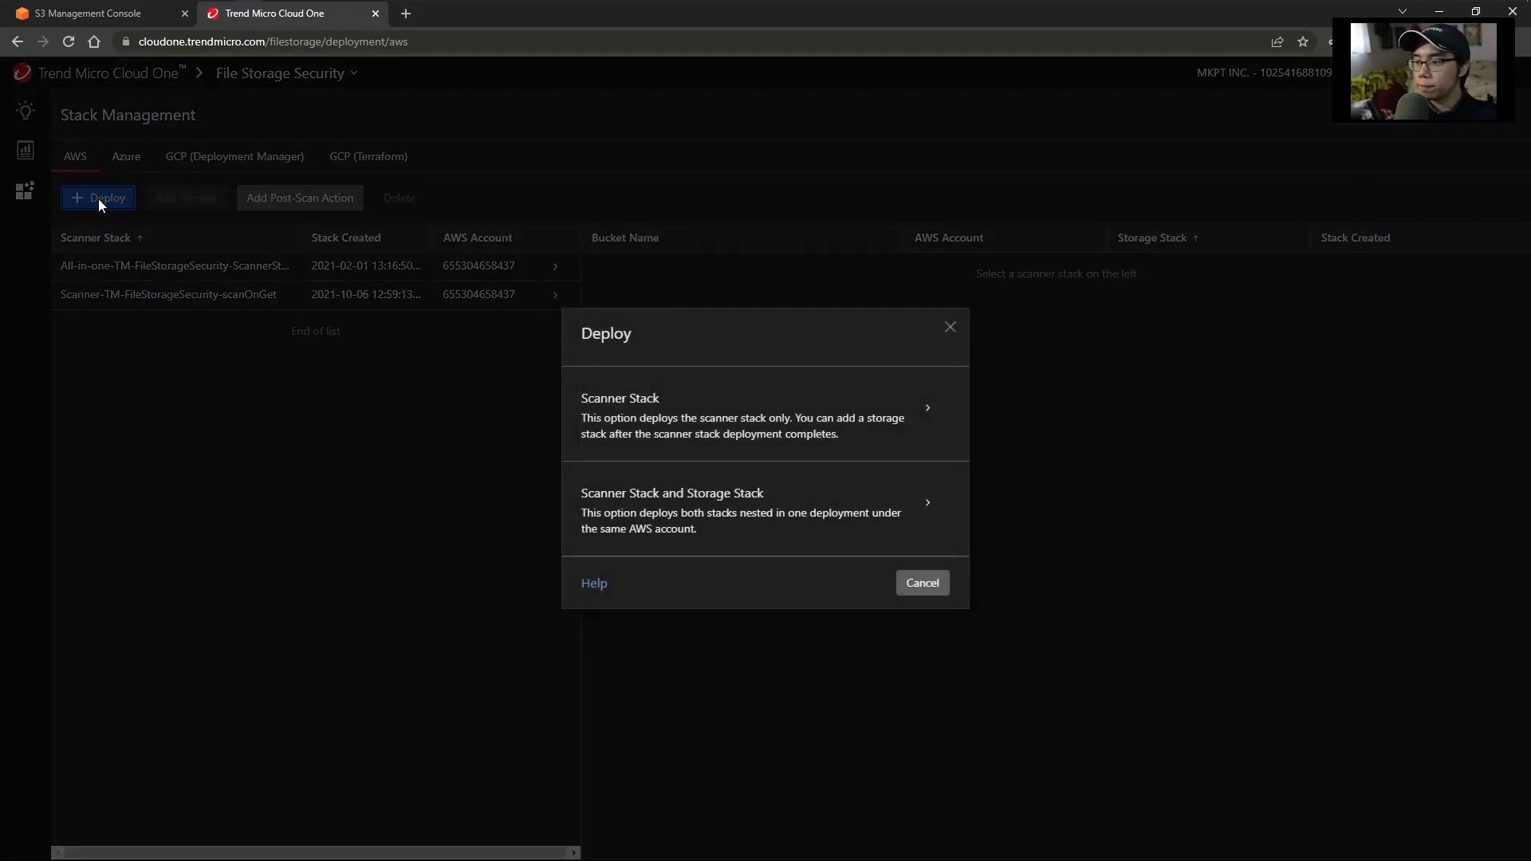
left_click(745, 531)
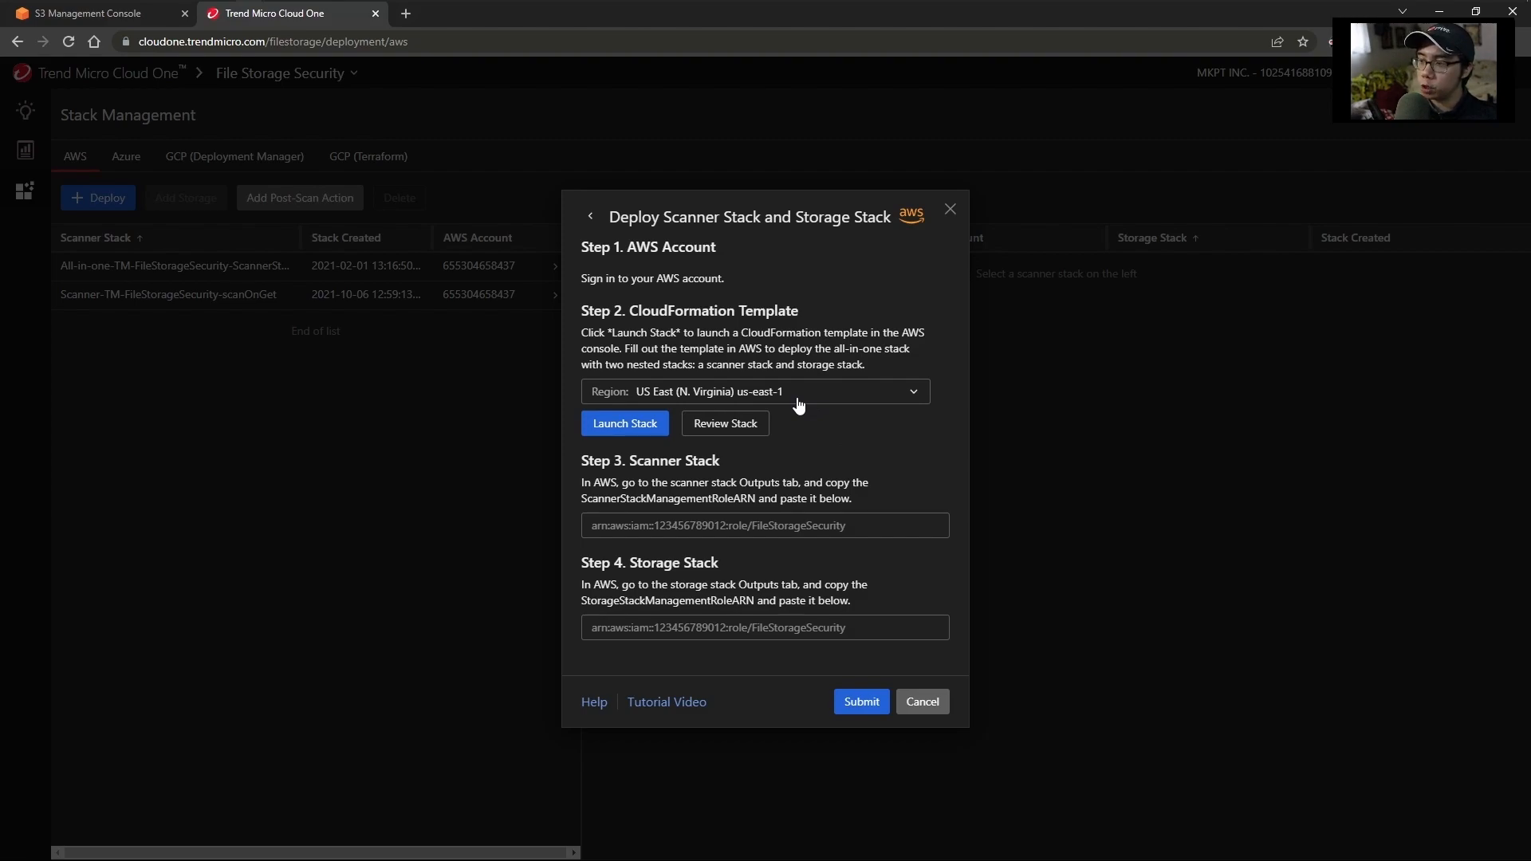
left_click(649, 424)
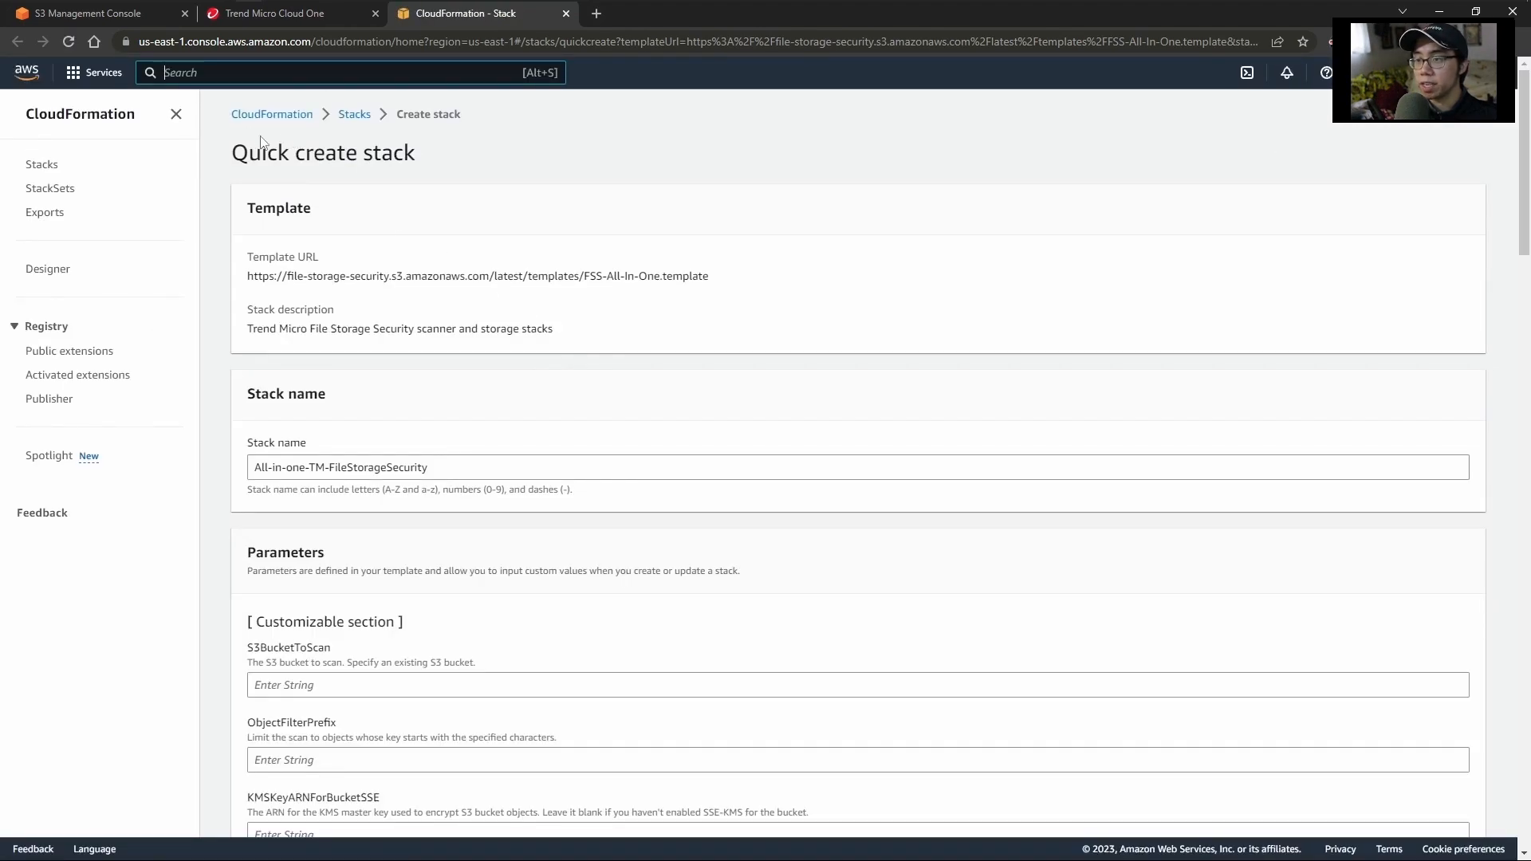
- Name the CloudFormation stack All-in-one-TM-FileStorageSecurity-vc
left_click(515, 467)
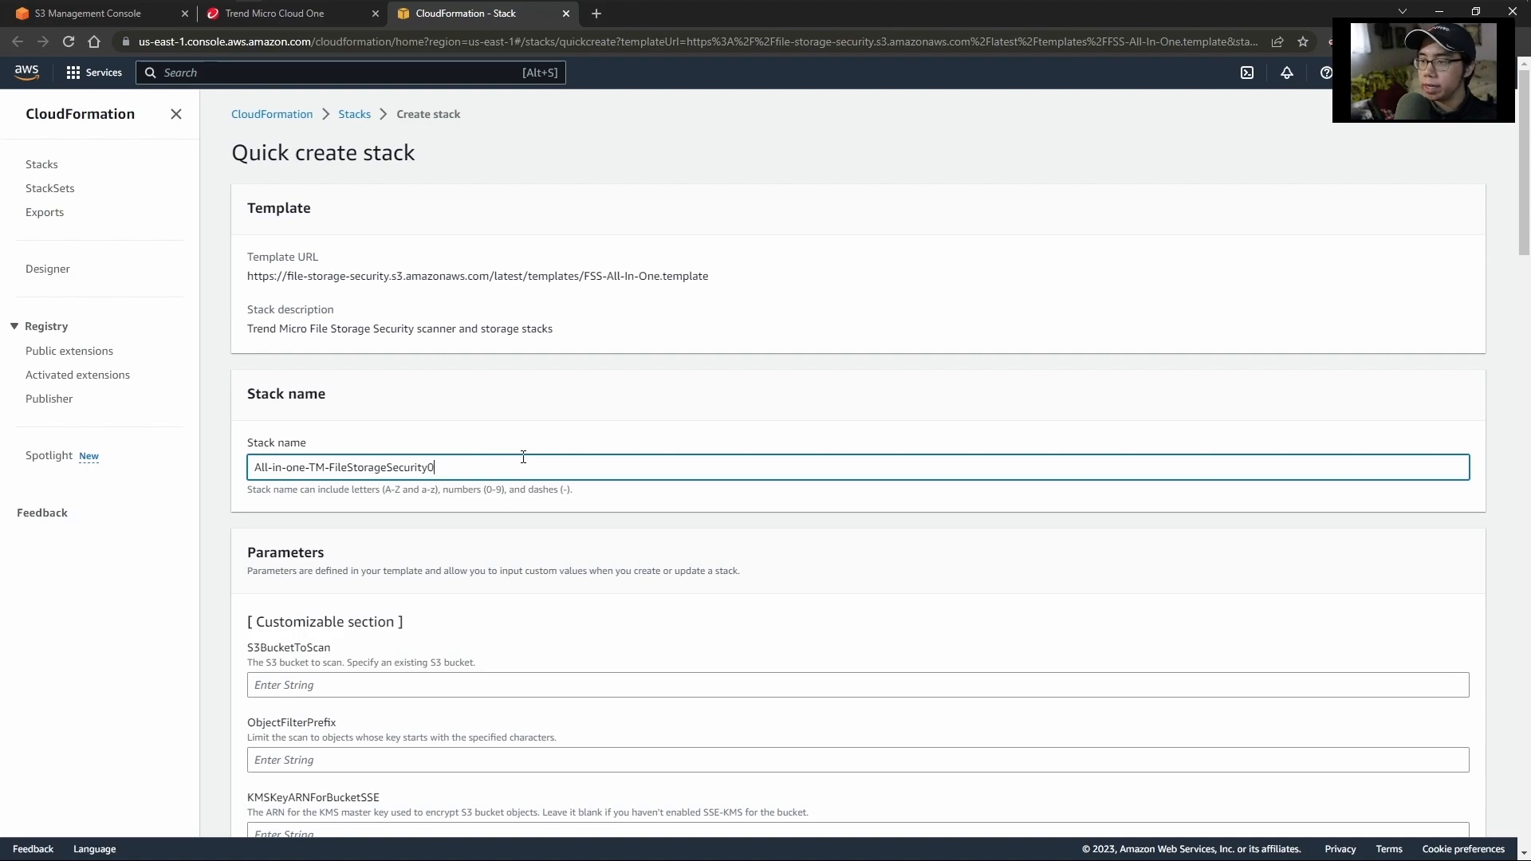
type("-vc")
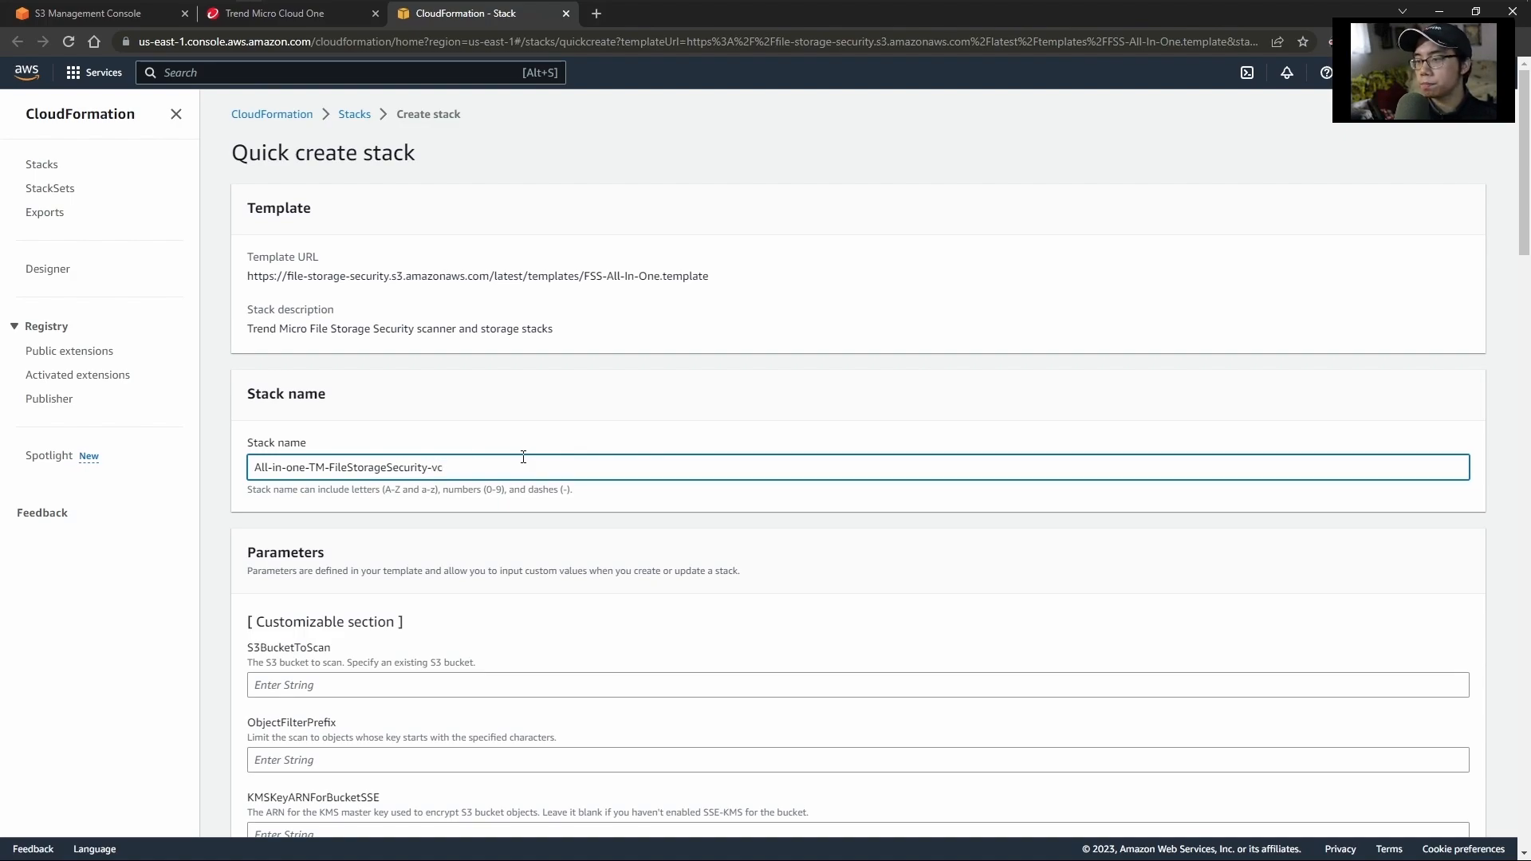
left_click(549, 422)
- Copy the bucket name fss-vc-walkthrough from the S3 bucket list and enter it as the stack's S3BucketToScan parameter
scroll(547, 435, "down", 4)
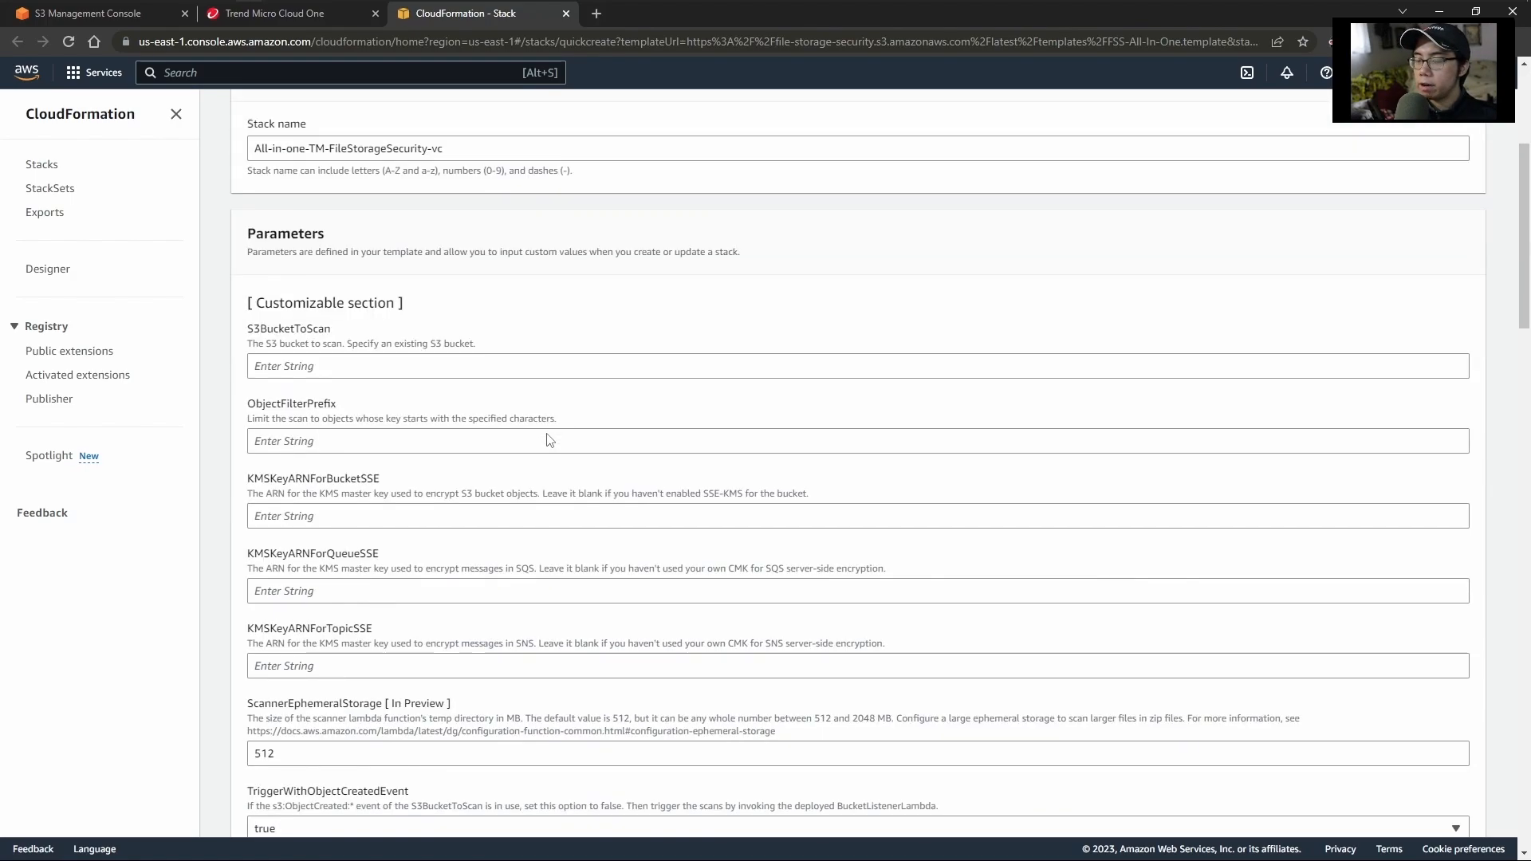
scroll(549, 440, "down", 1)
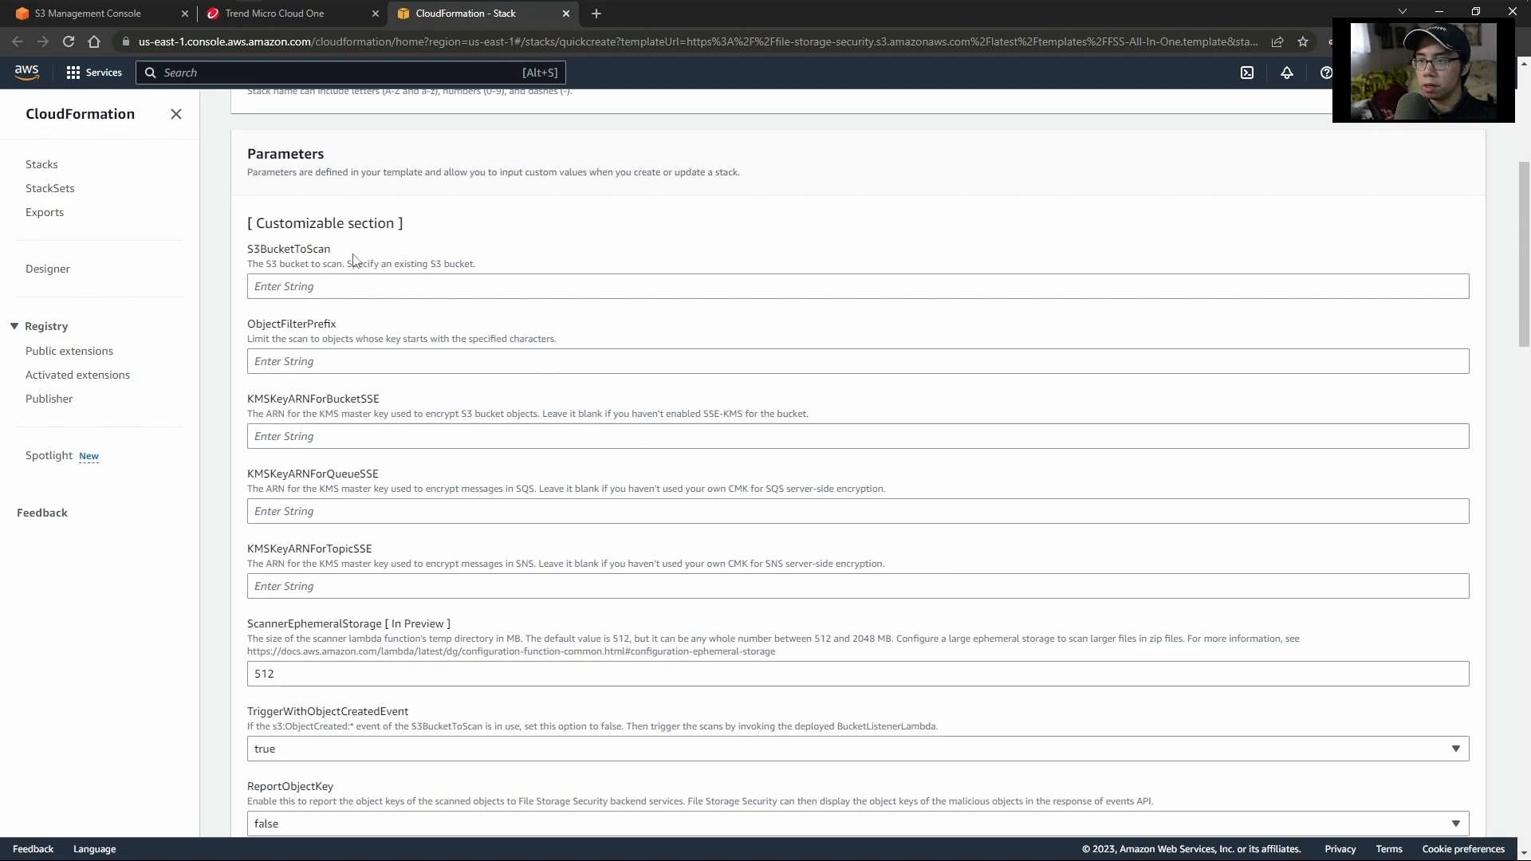
left_click_drag(336, 252, 247, 252)
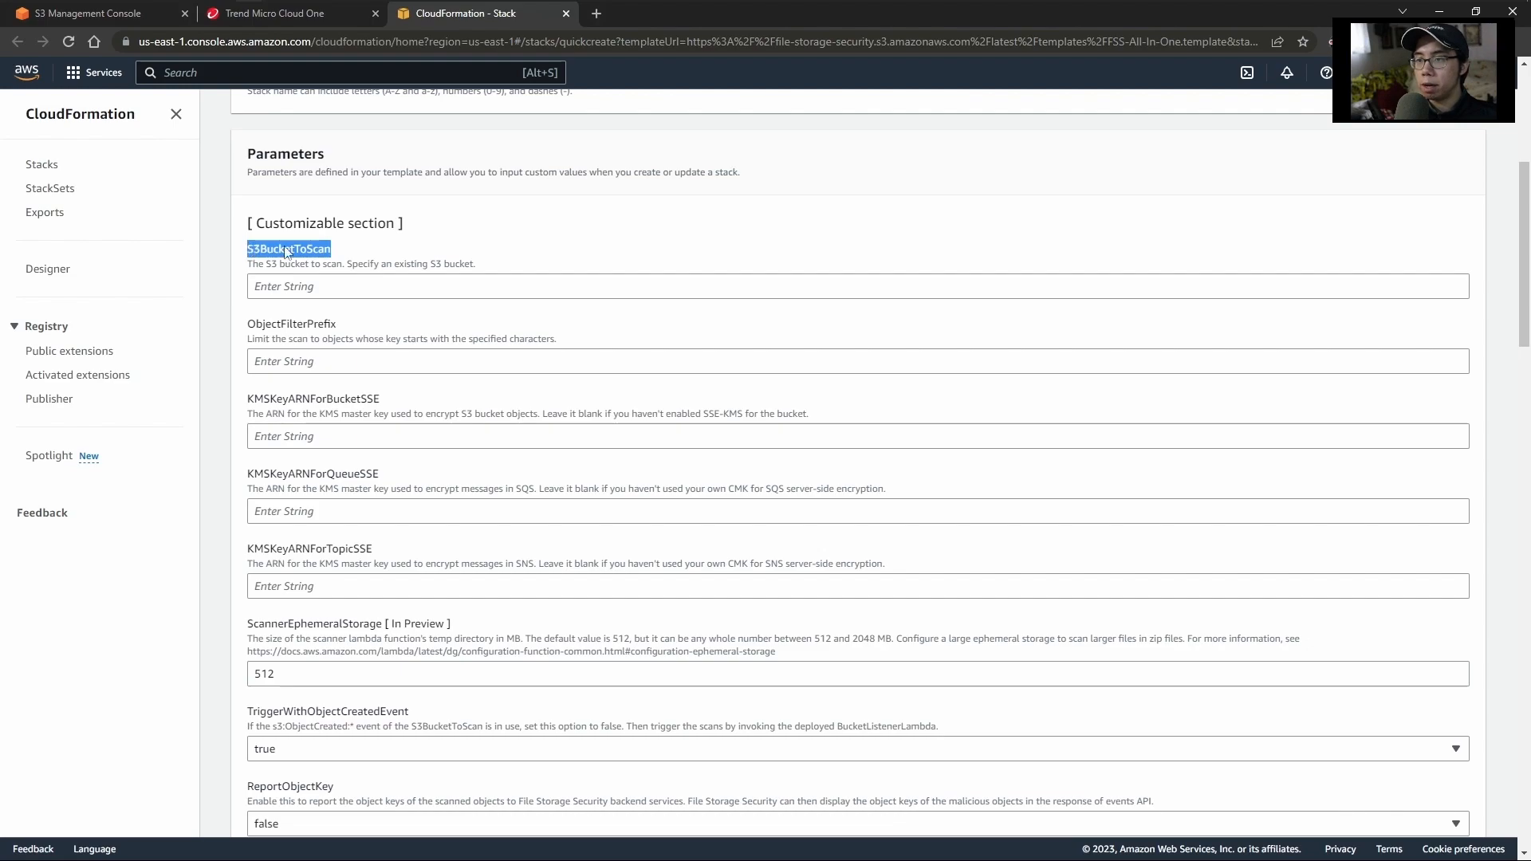
left_click(363, 255)
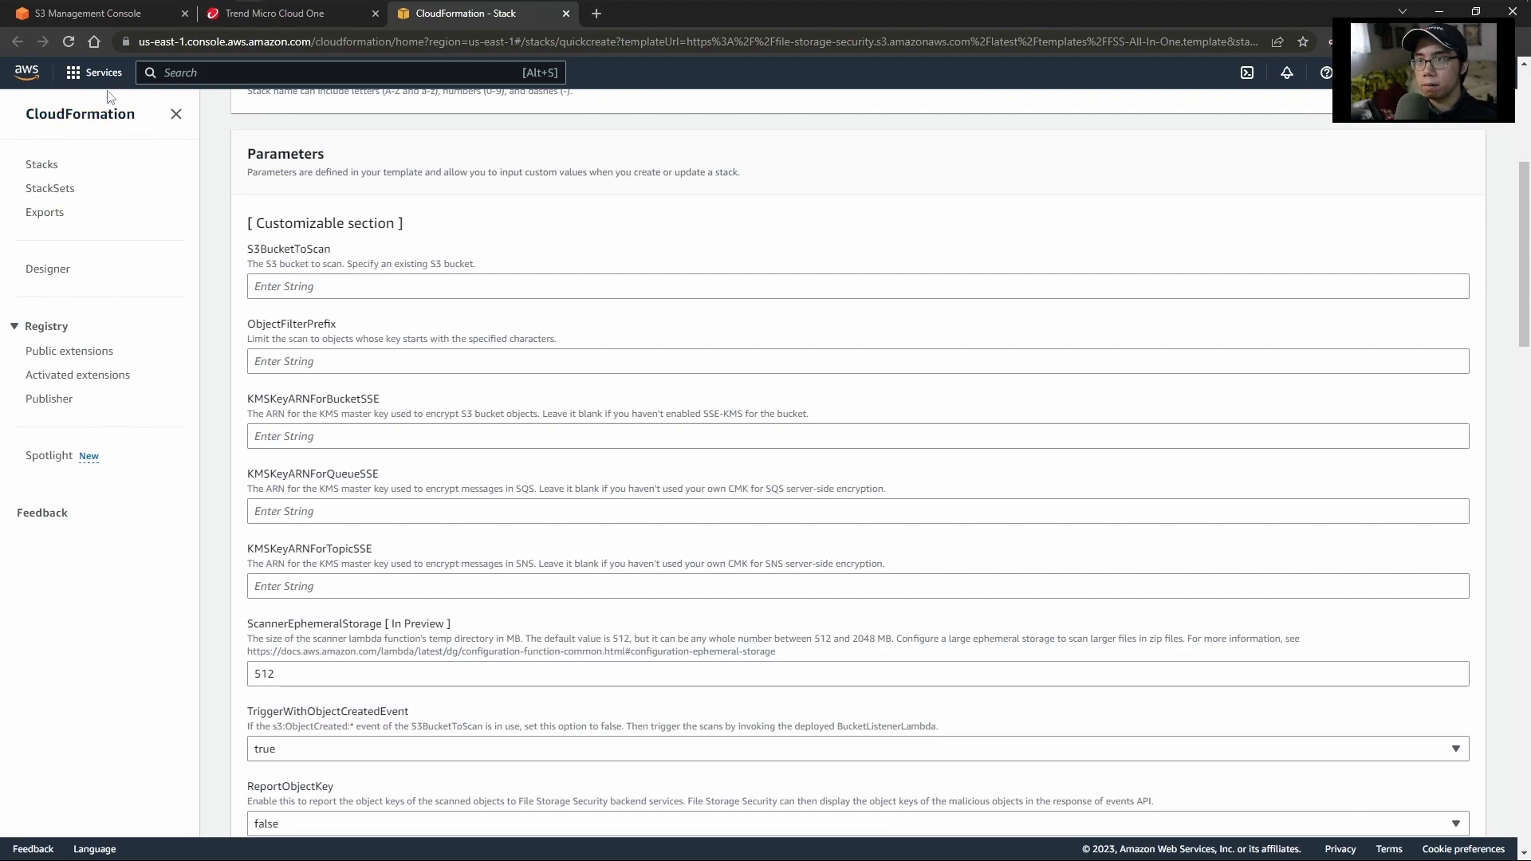
left_click(116, 14)
left_click_drag(428, 424, 318, 417)
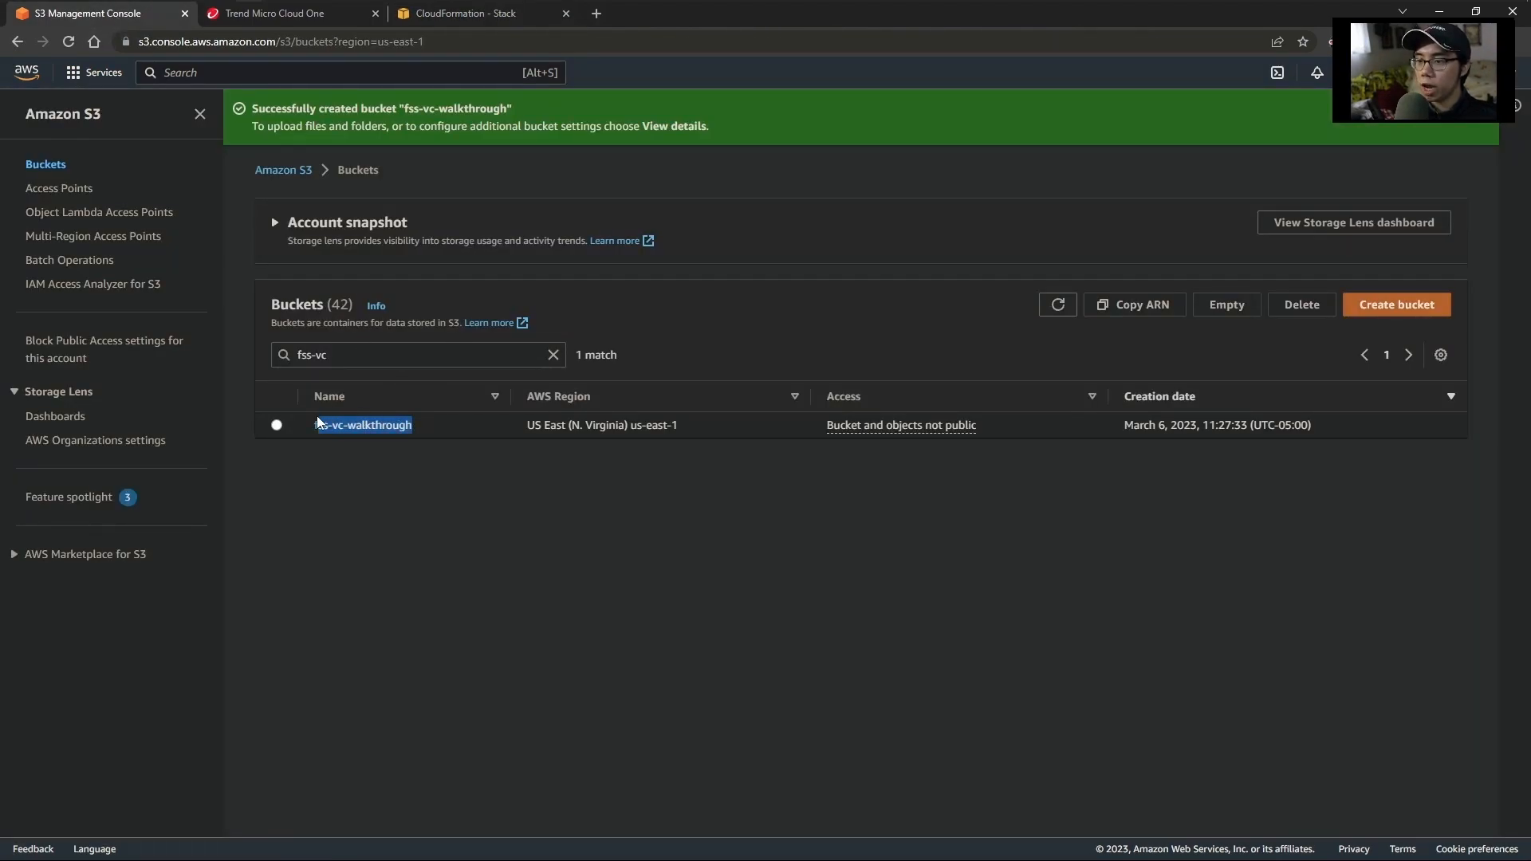
left_click(518, 17)
left_click(417, 292)
type("fss-vc-walkthrough")
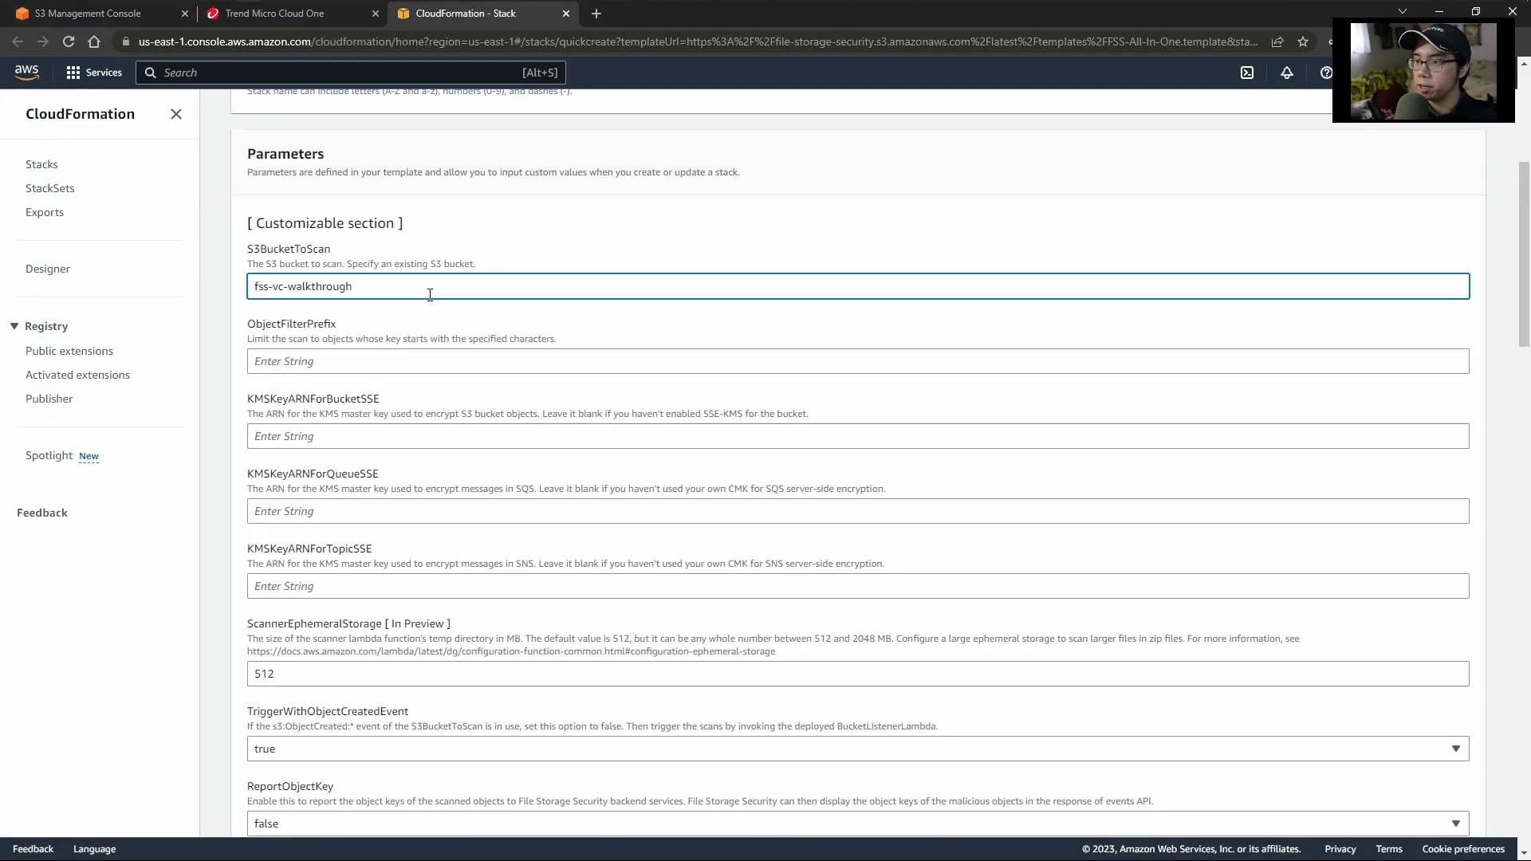
- Acknowledge the custom-name IAM resources and CAPABILITY_AUTO_EXPAND capabilities, keeping the remaining parameters at their defaults, and create the stack
scroll(470, 335, "down", 2)
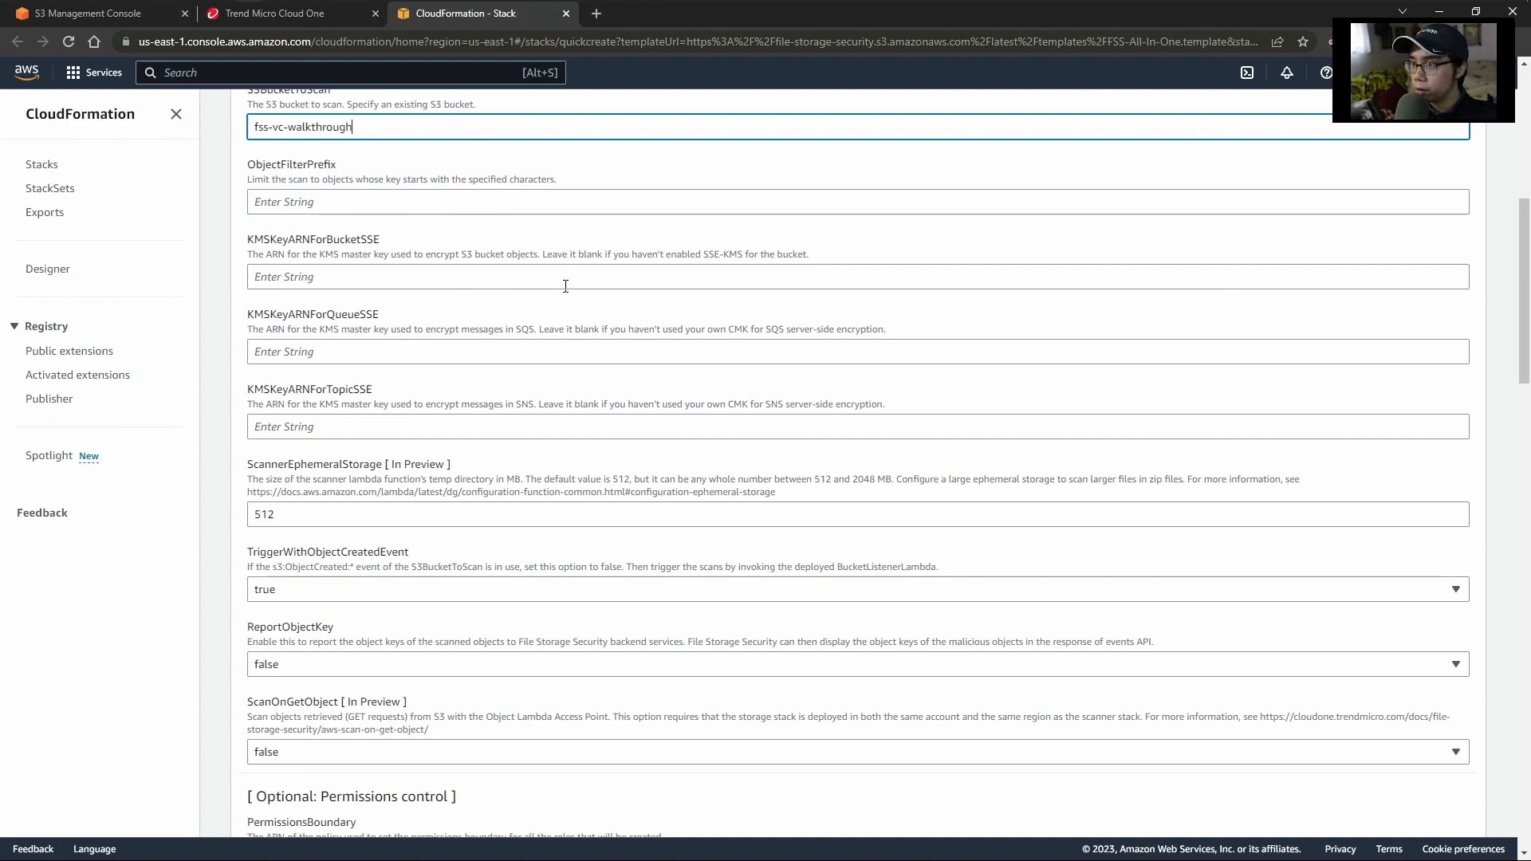
scroll(580, 305, "up", 1)
scroll(848, 329, "down", 1)
scroll(848, 323, "down", 1)
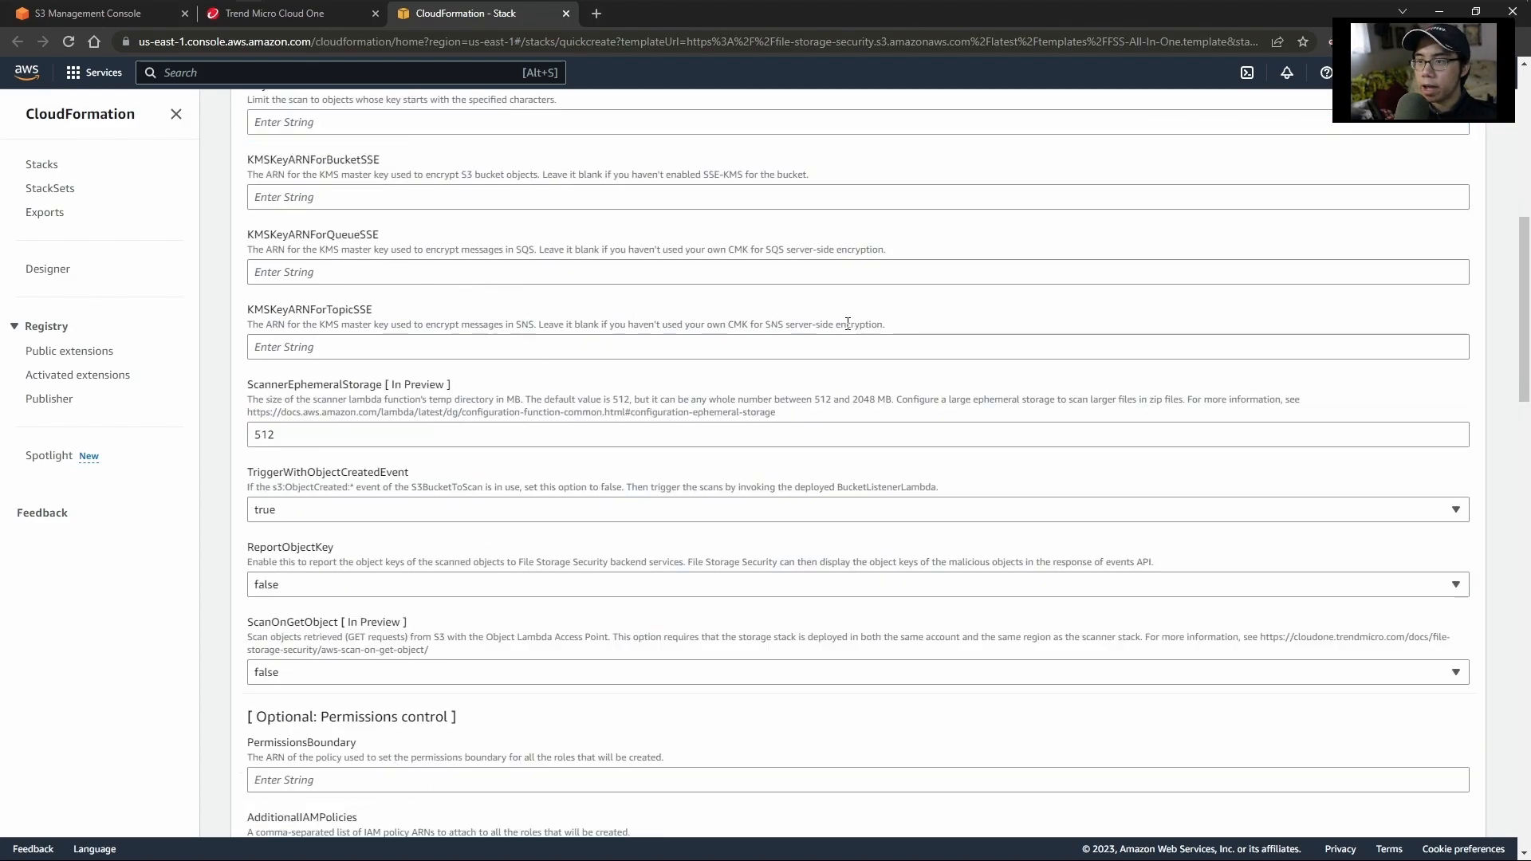
scroll(848, 323, "down", 3)
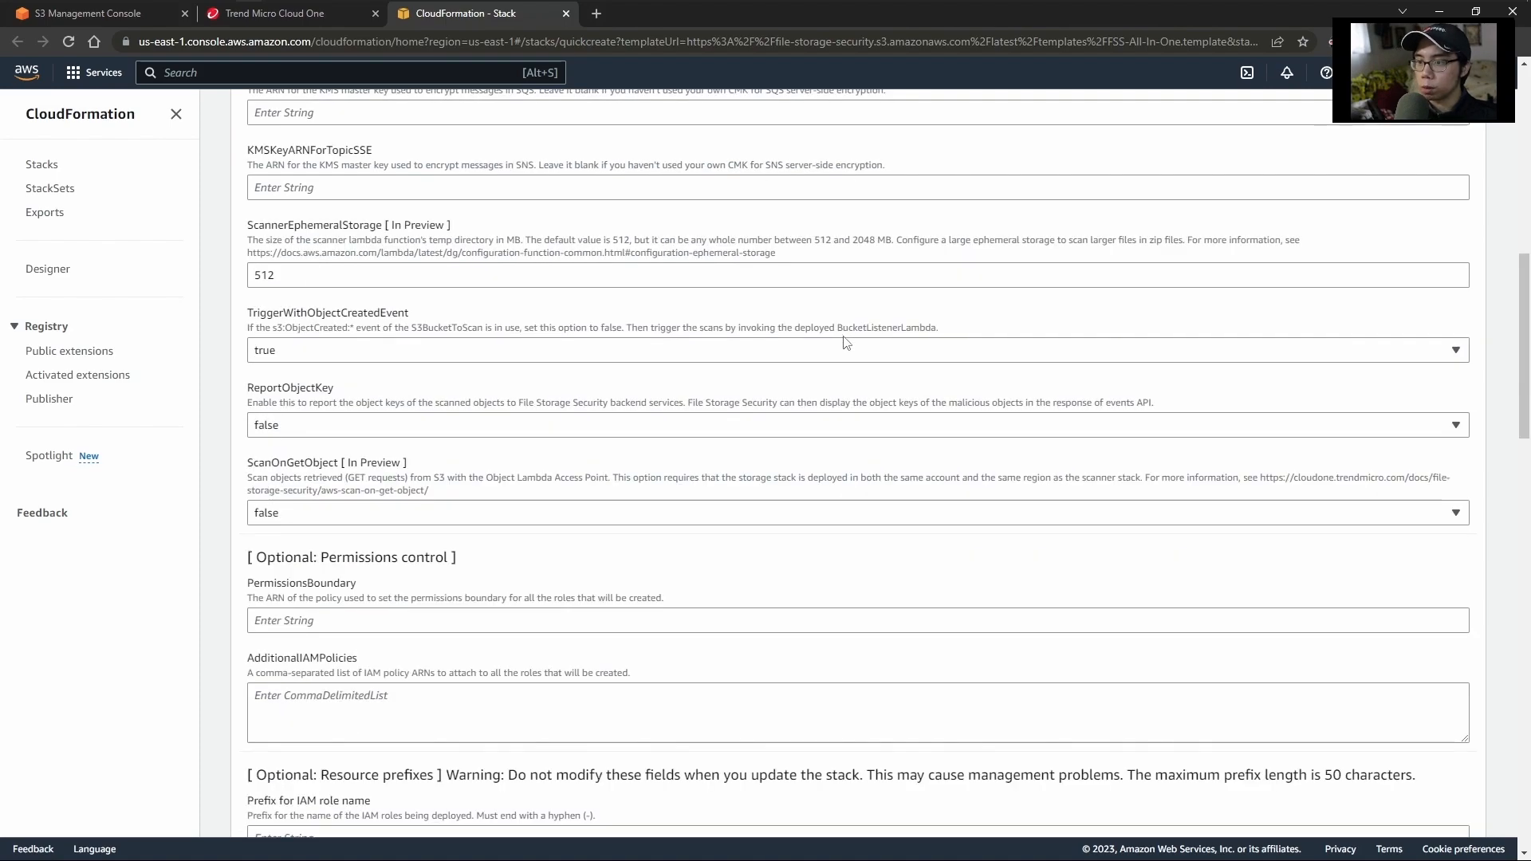
scroll(845, 343, "down", 10)
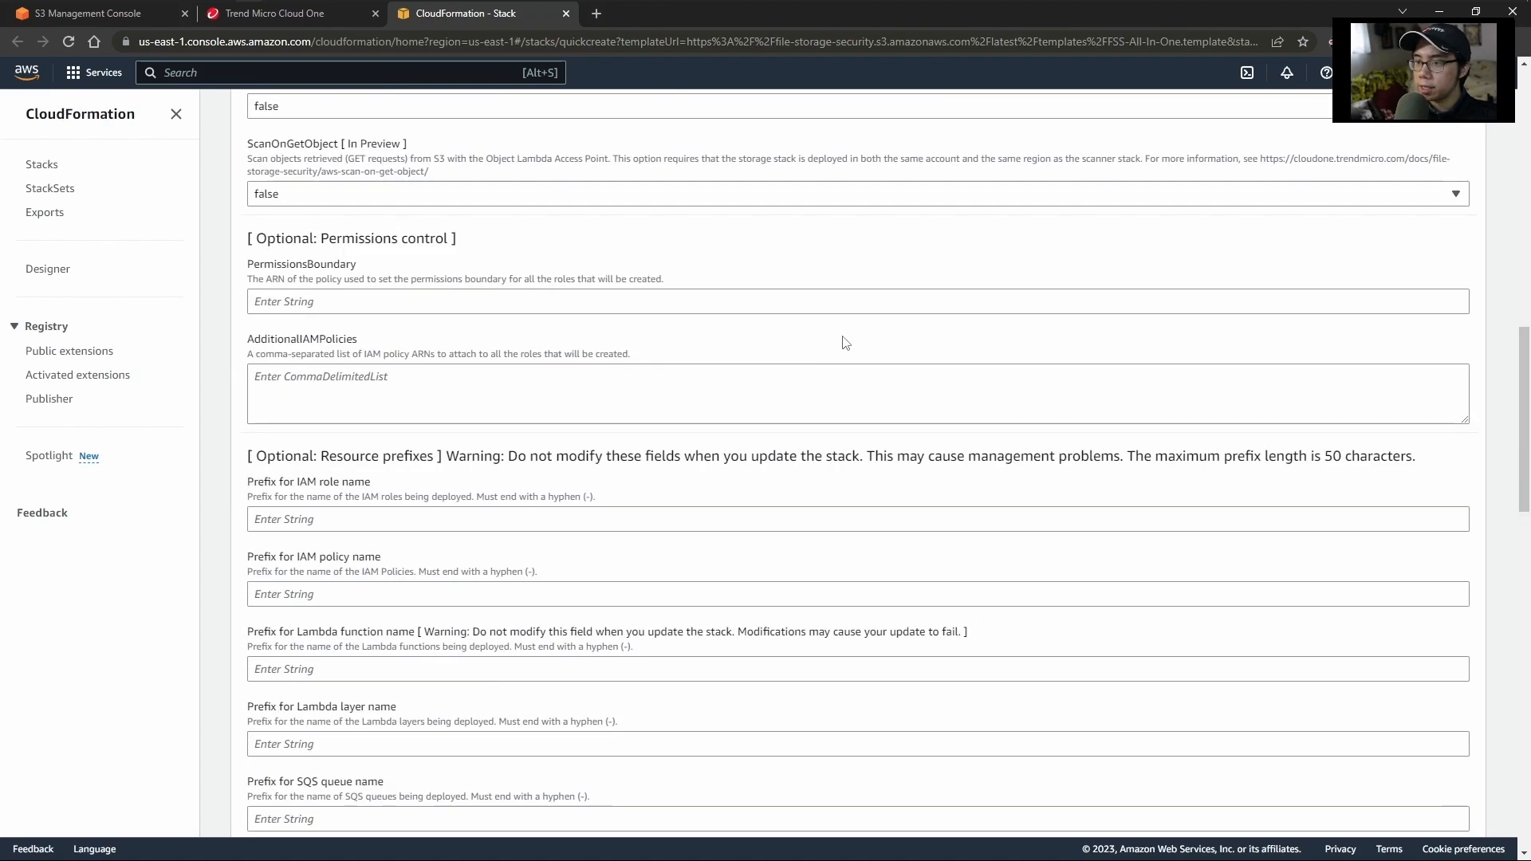
scroll(843, 336, "down", 11)
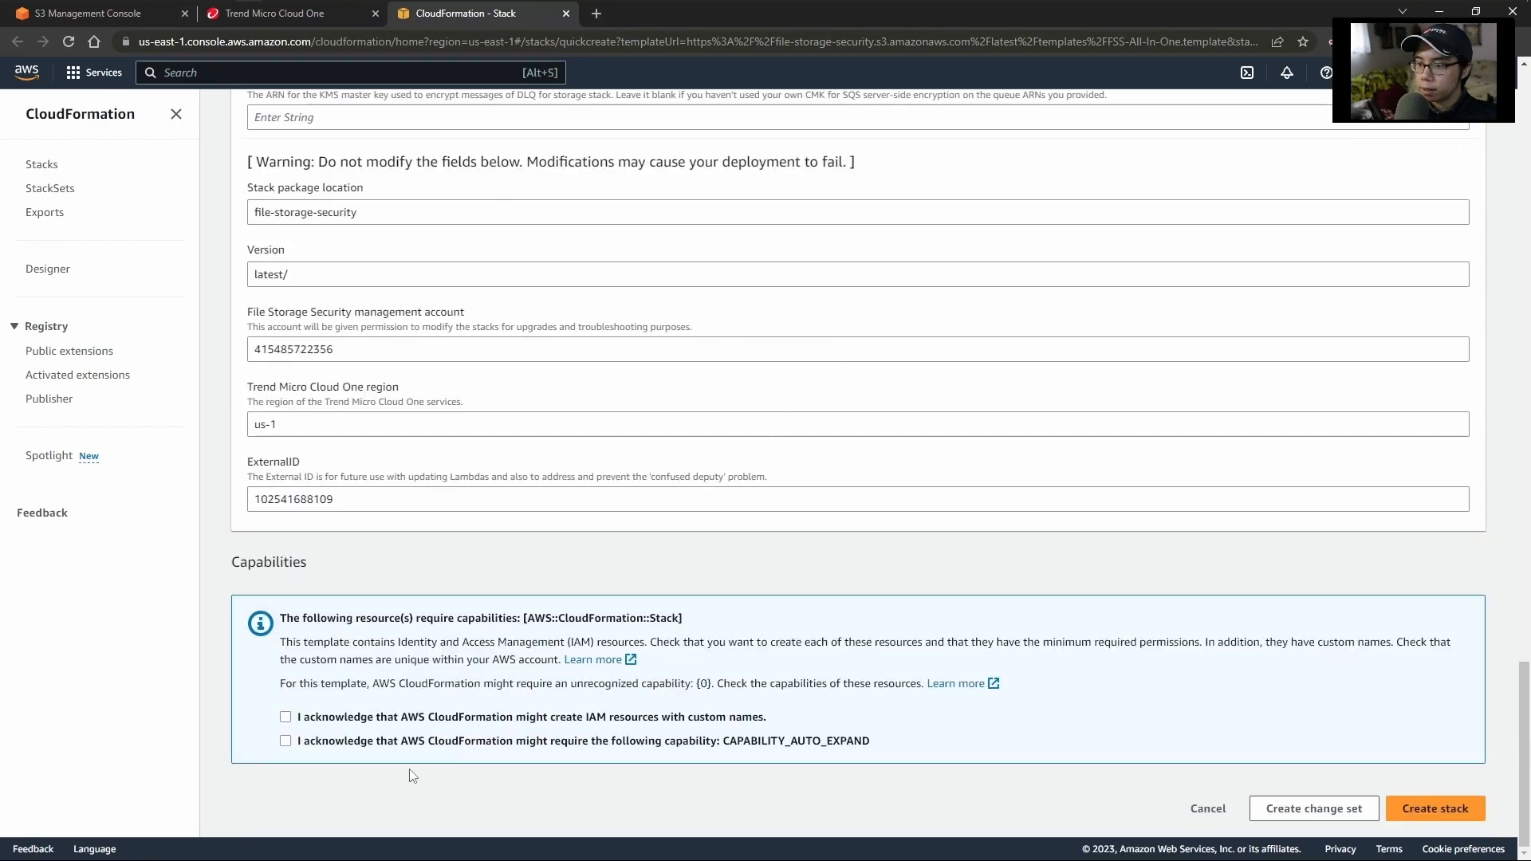
left_click(322, 719)
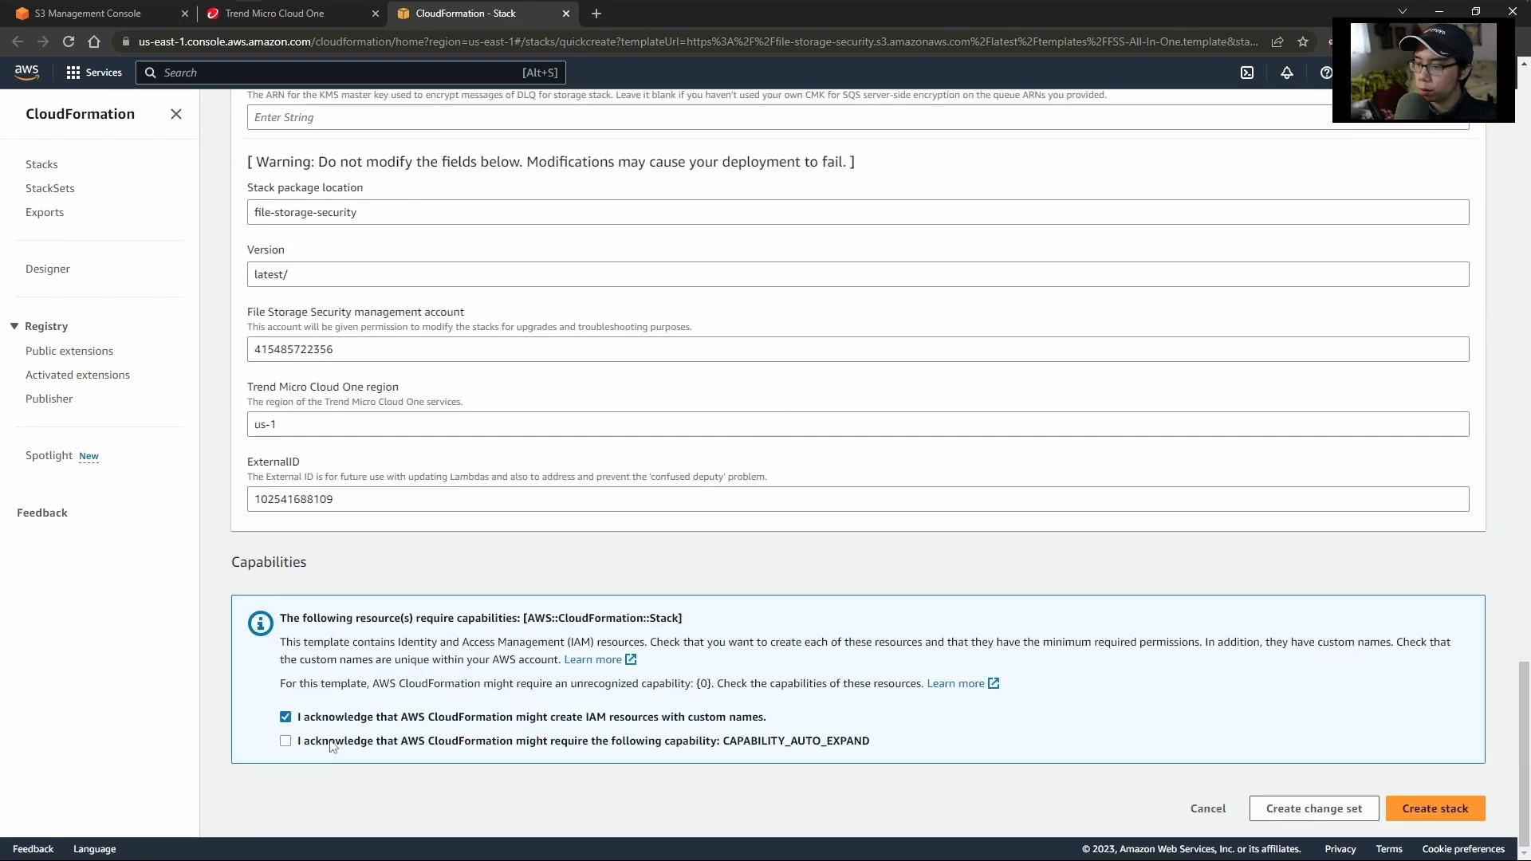
left_click(333, 741)
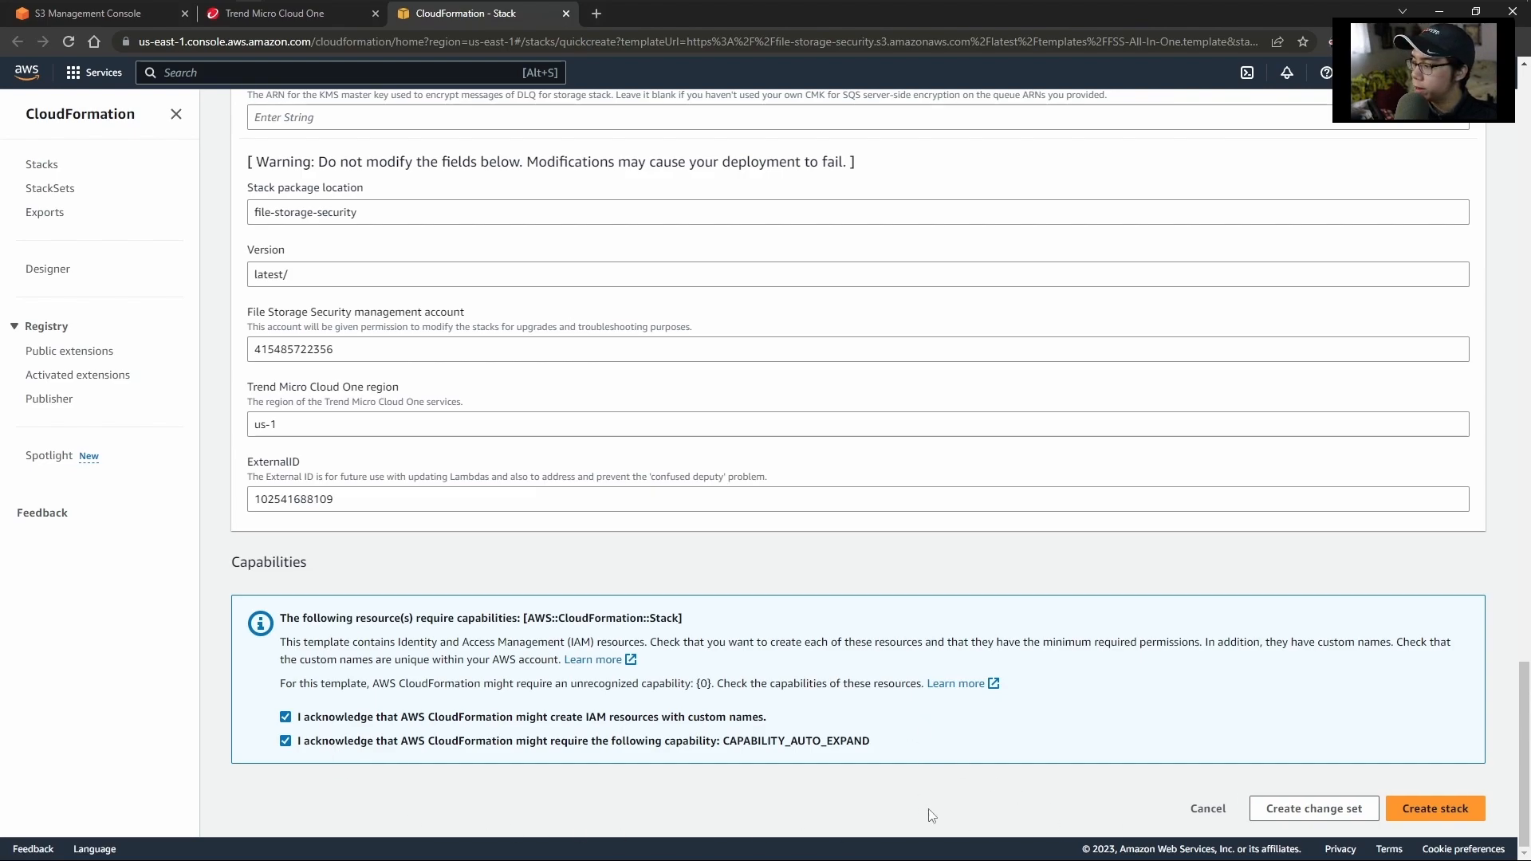
left_click(1436, 808)
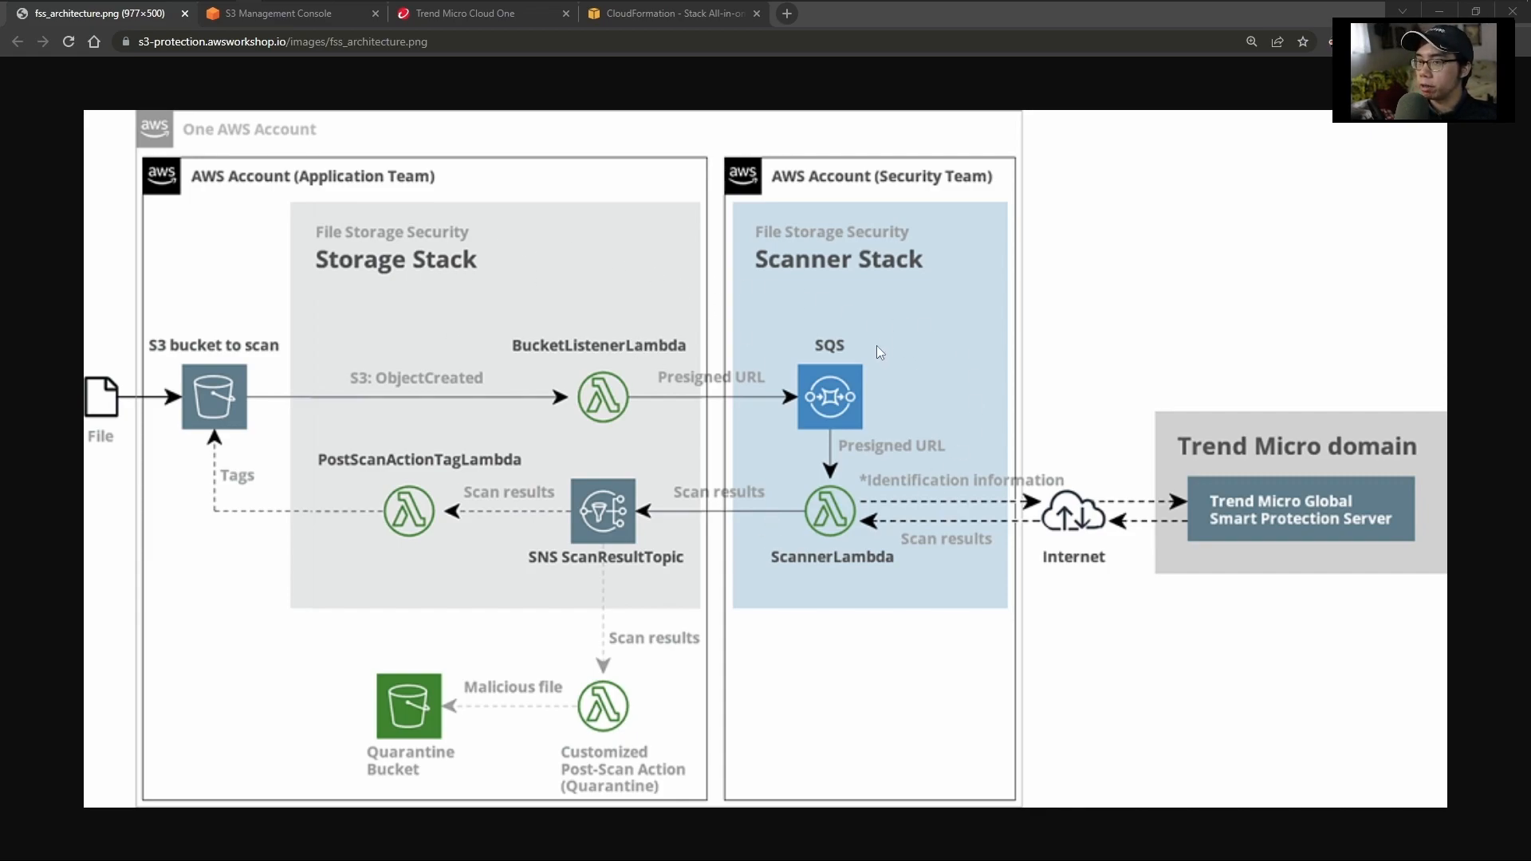
- Return from the architecture diagram to CloudFormation and show the outputs of the All-in-one-TM-FileStorageSecurity-vc stack
left_click(914, 333)
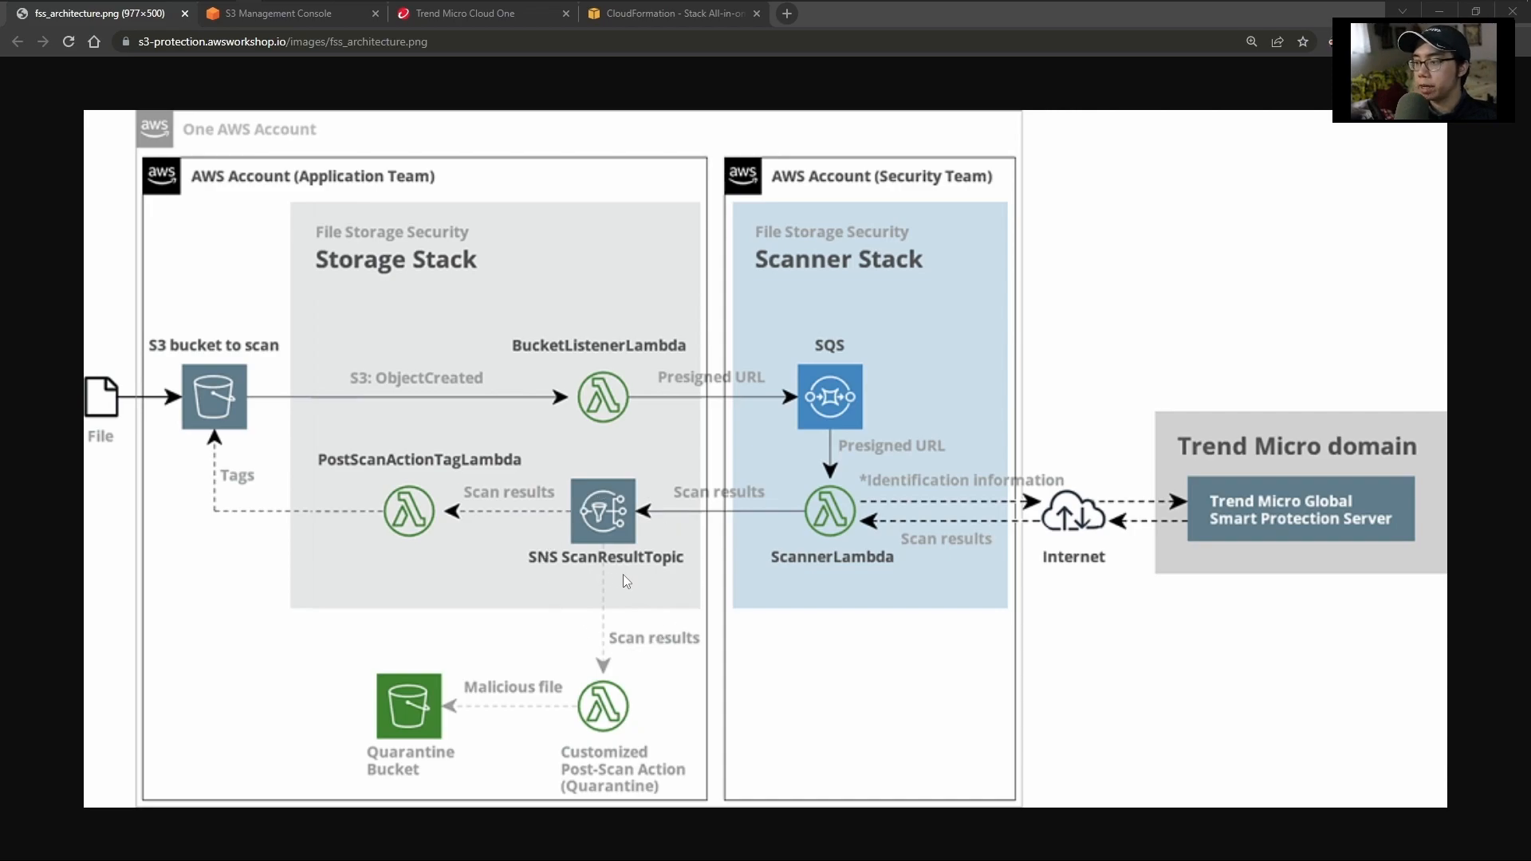
key("alt+Tab")
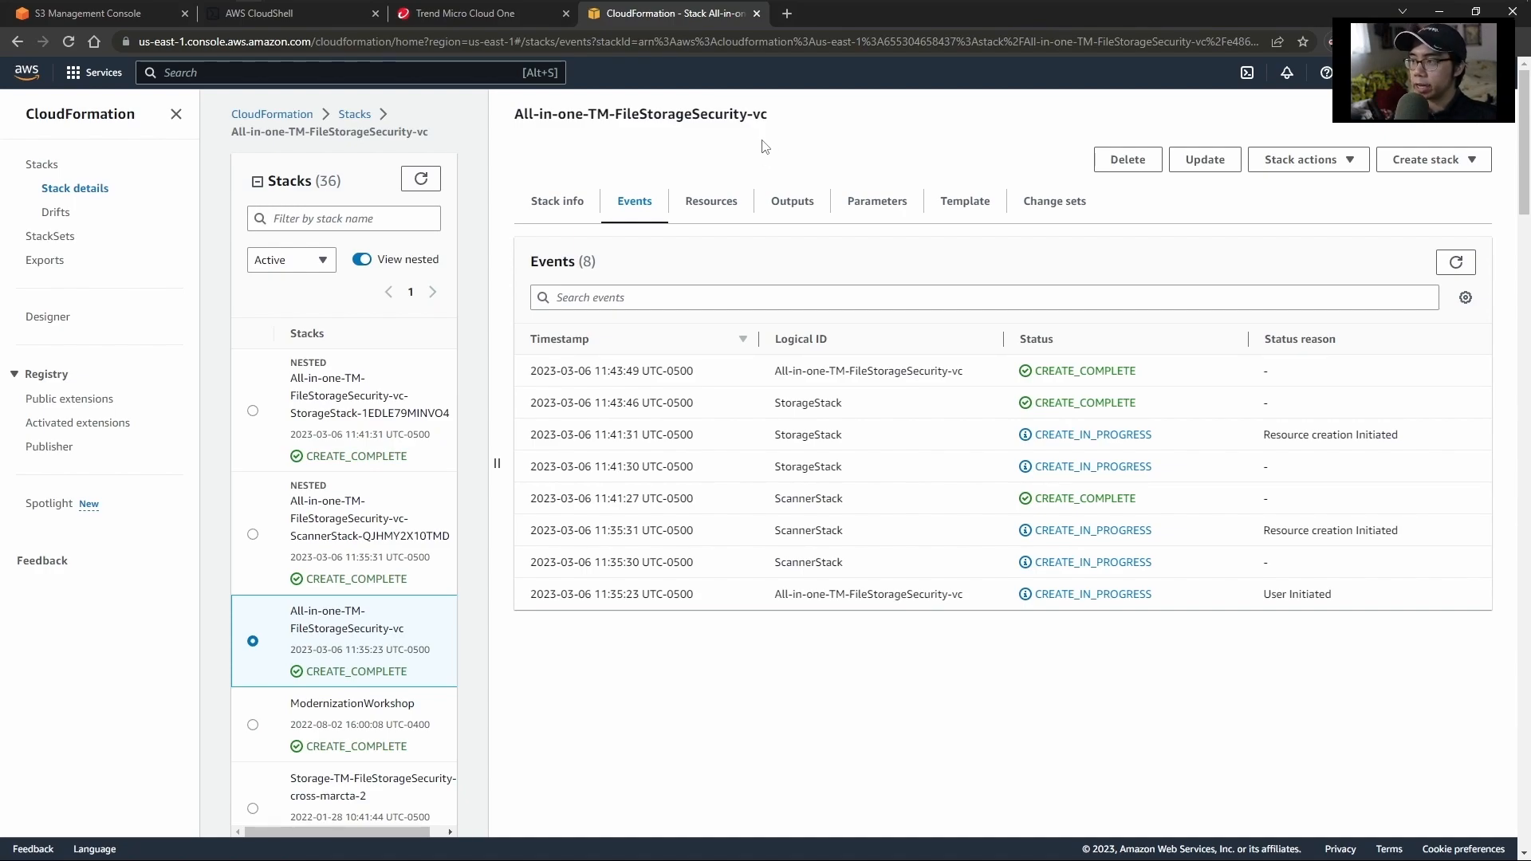
left_click(782, 206)
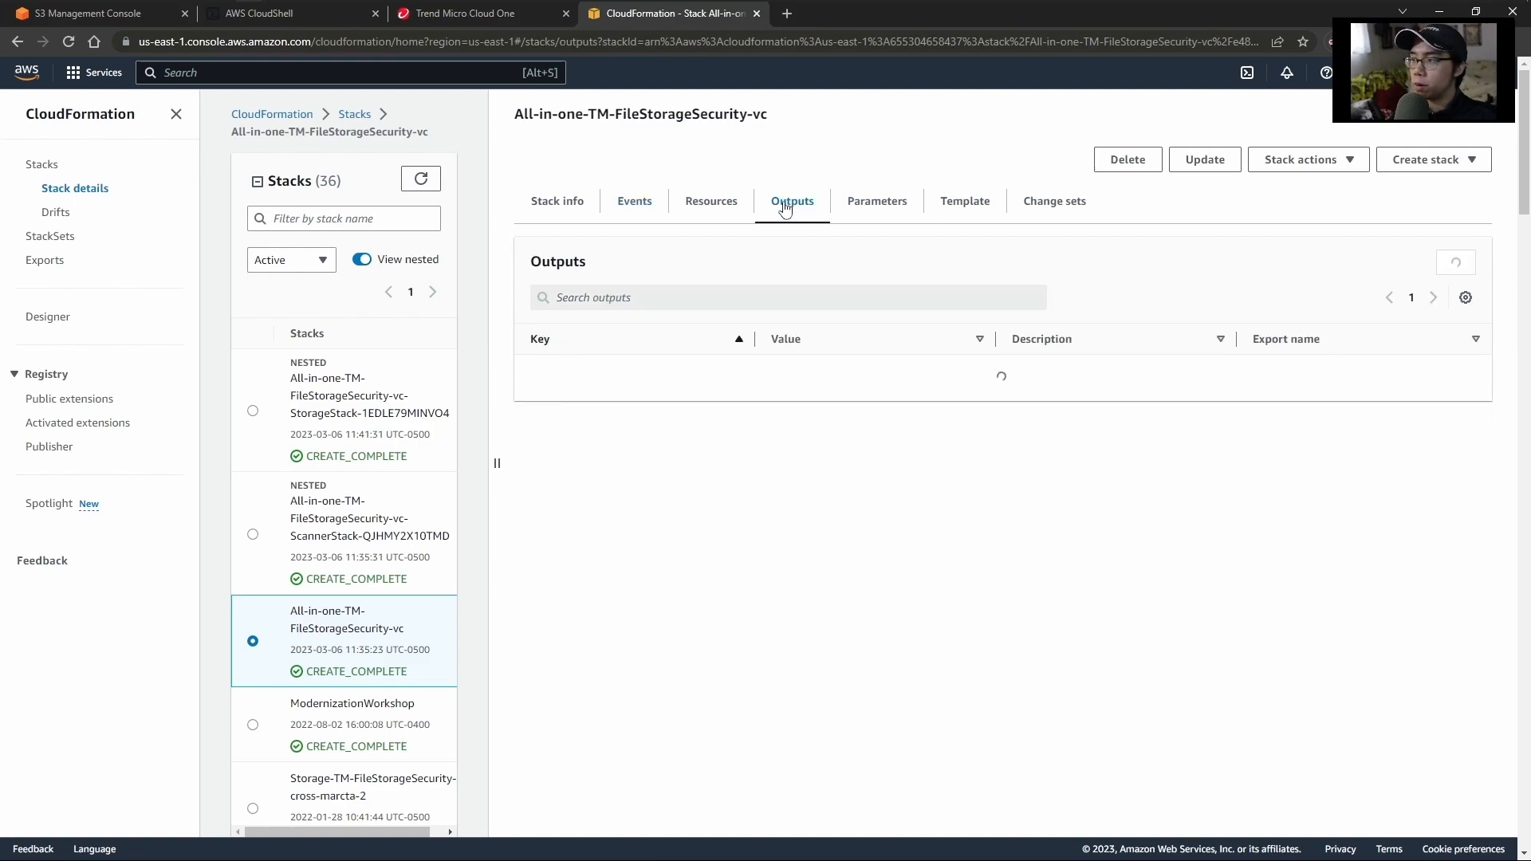
- Copy the ScannerStackManagementRoleARN value from the stack outputs into the Scanner Stack field of the Trend Micro Cloud One deployment dialog
left_click(459, 13)
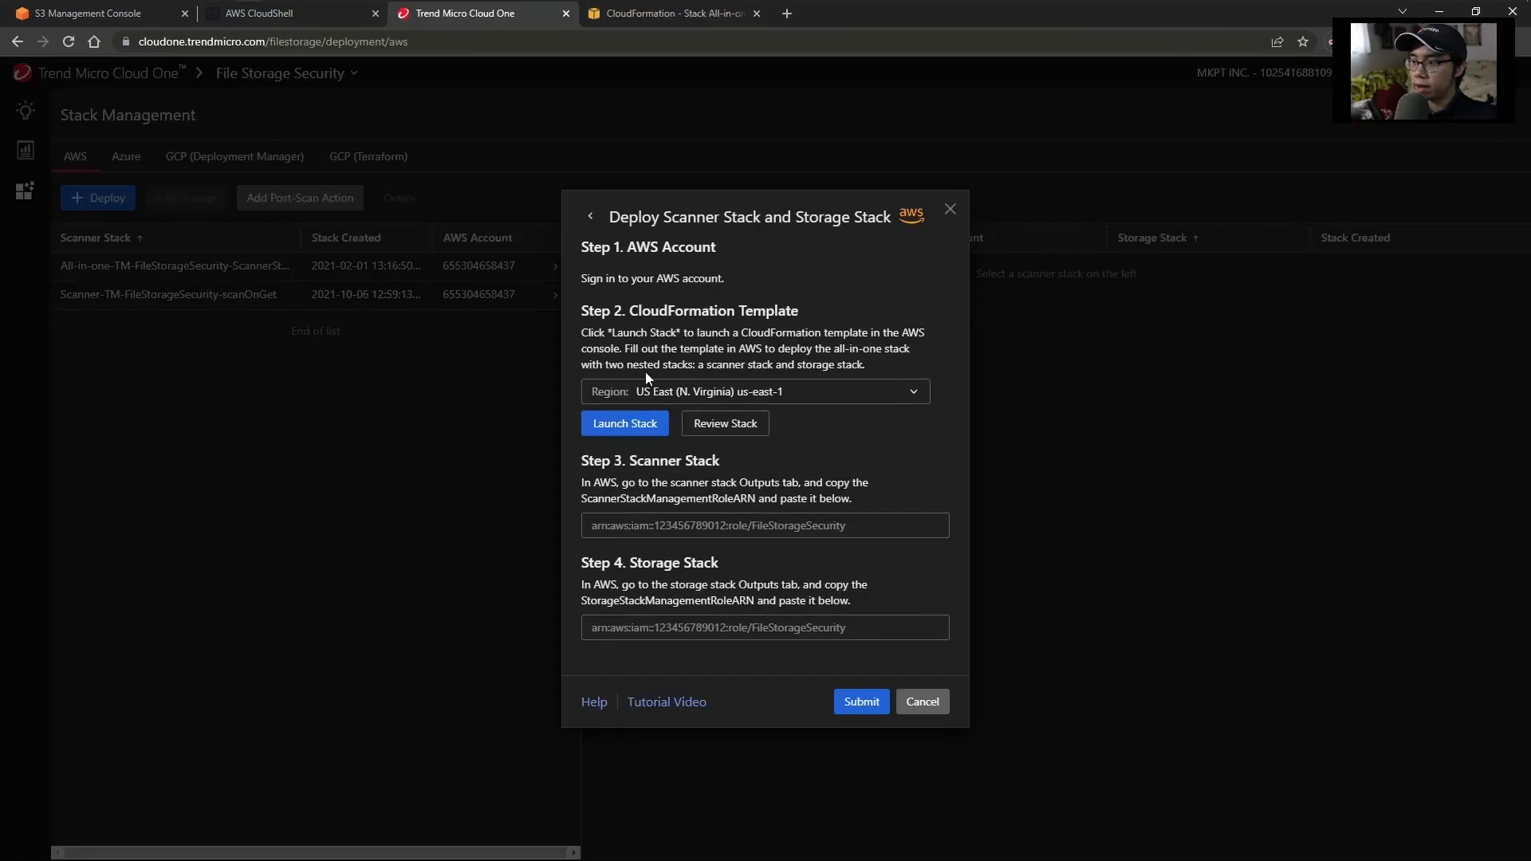
left_click(828, 525)
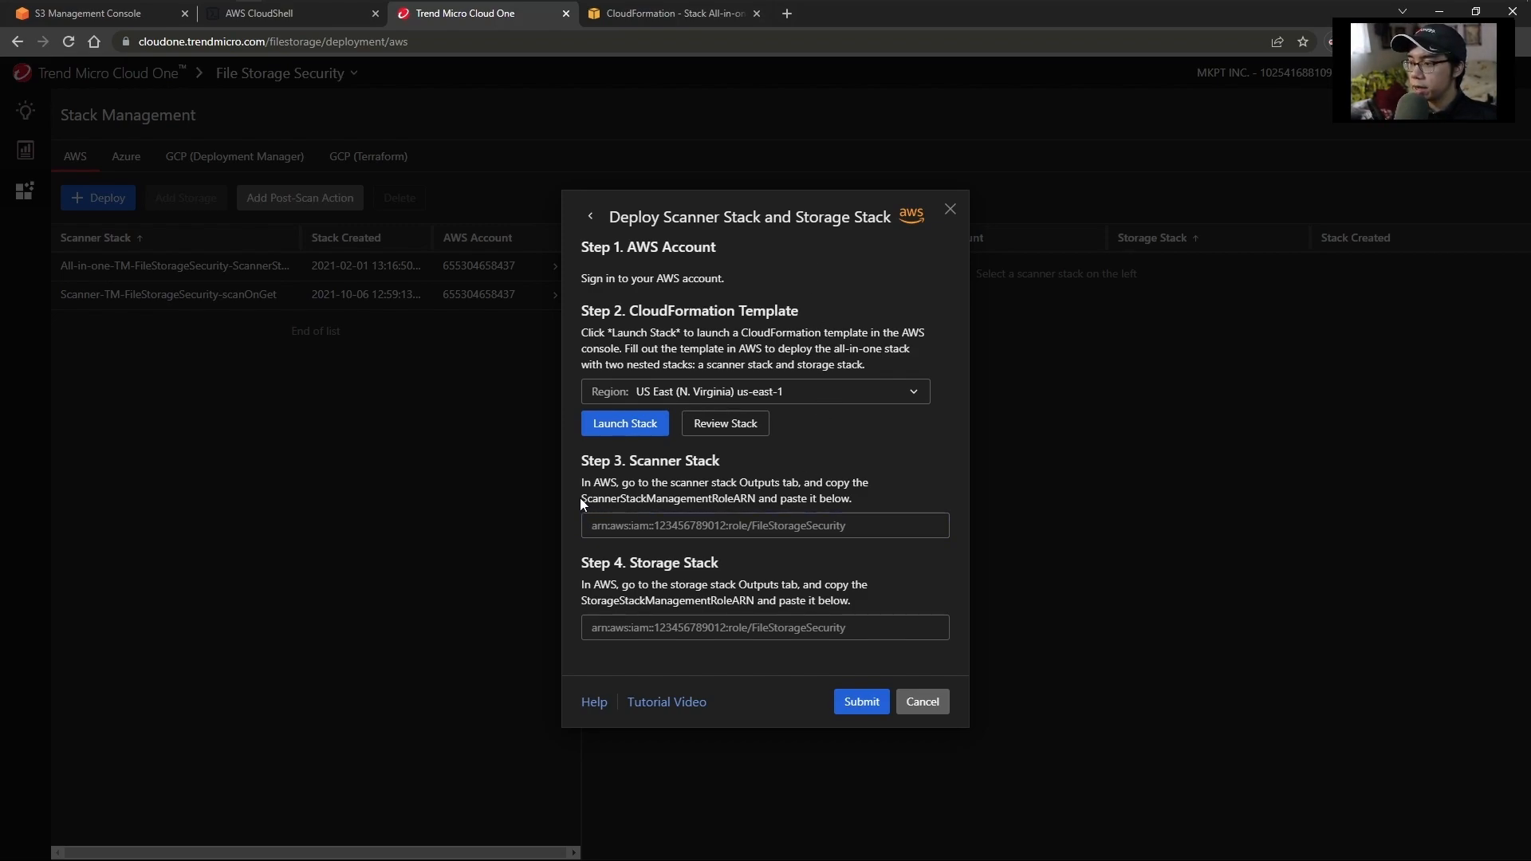
left_click(650, 16)
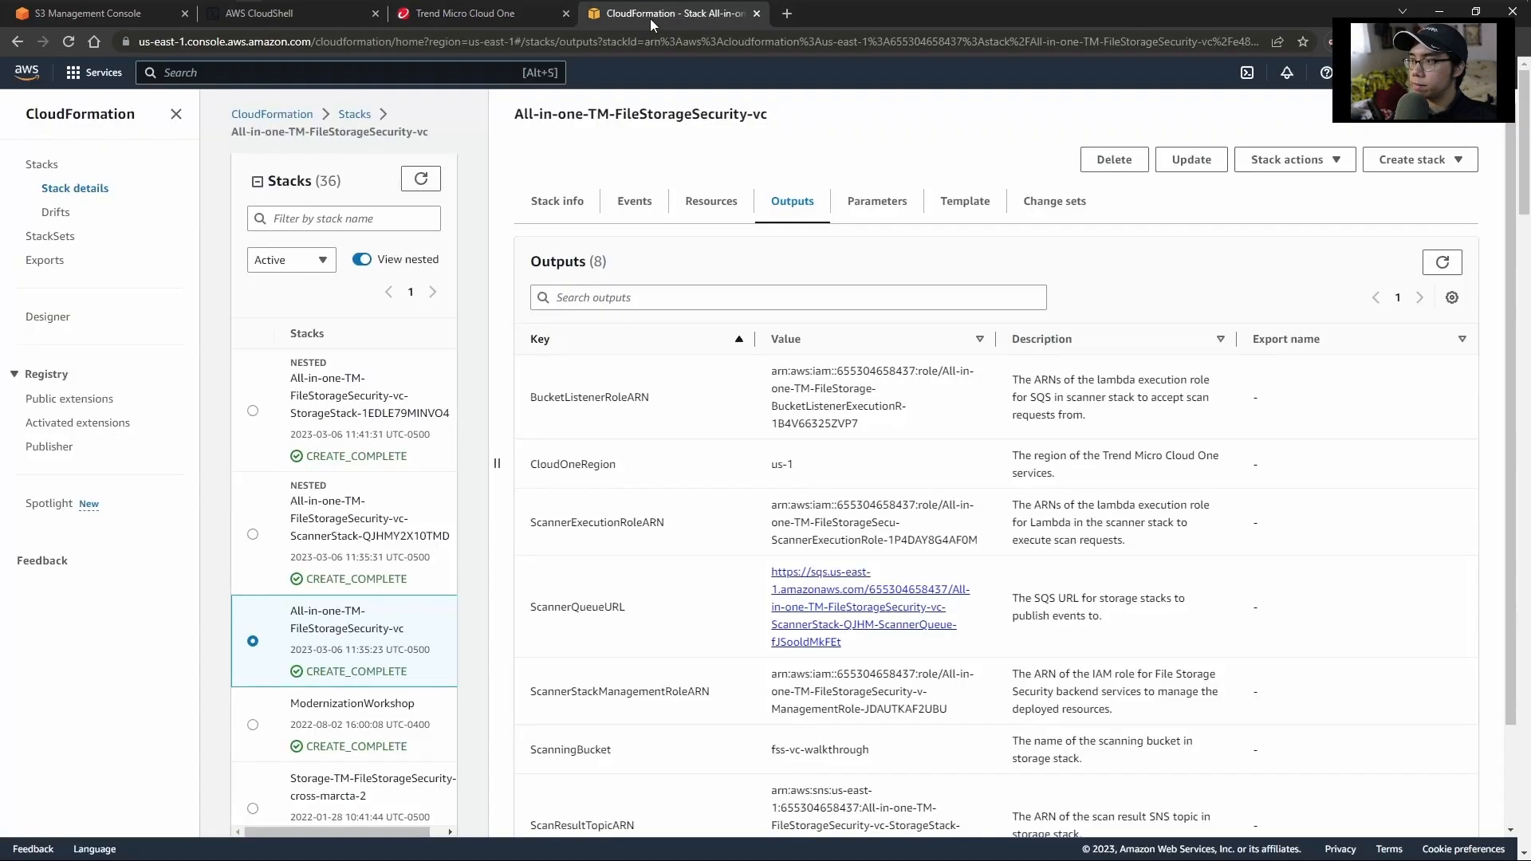
scroll(711, 602, "down", 1)
left_click_drag(981, 635, 771, 597)
key("ctrl+c")
left_click(478, 18)
left_click(617, 522)
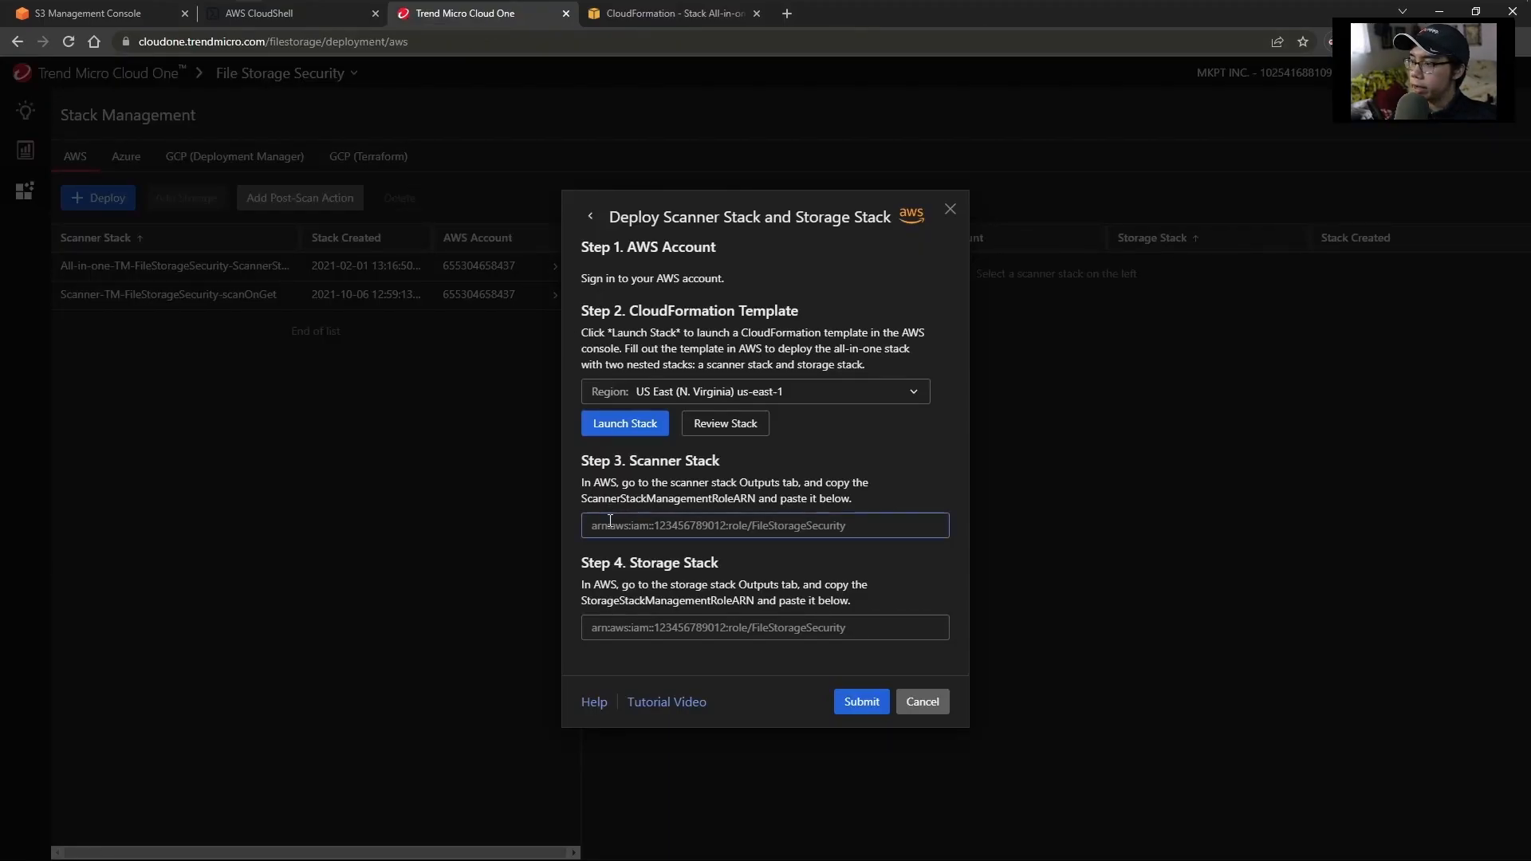
key("ctrl+v")
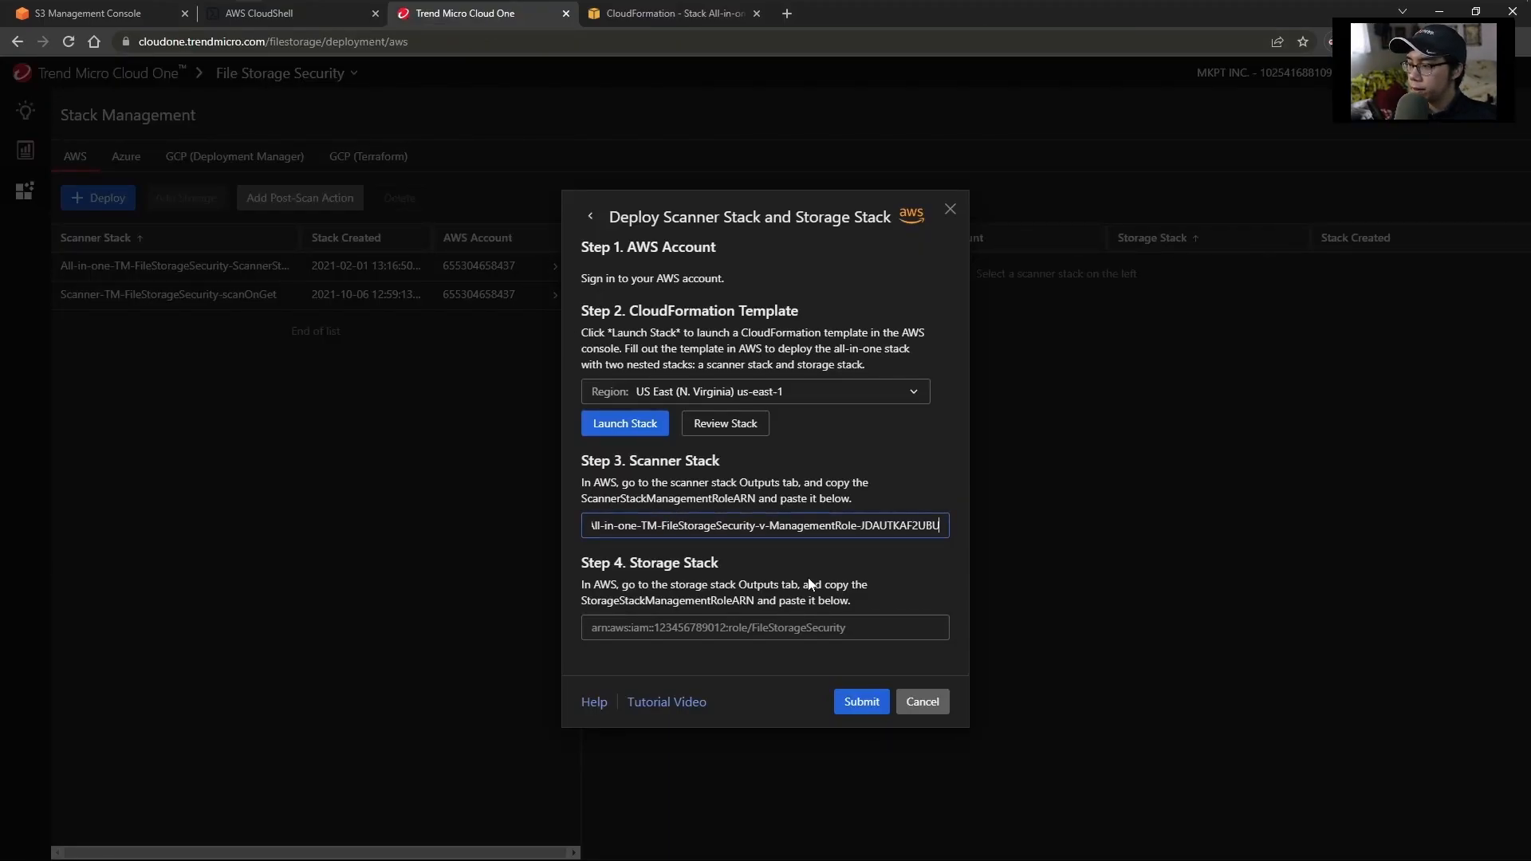
left_click(590, 603)
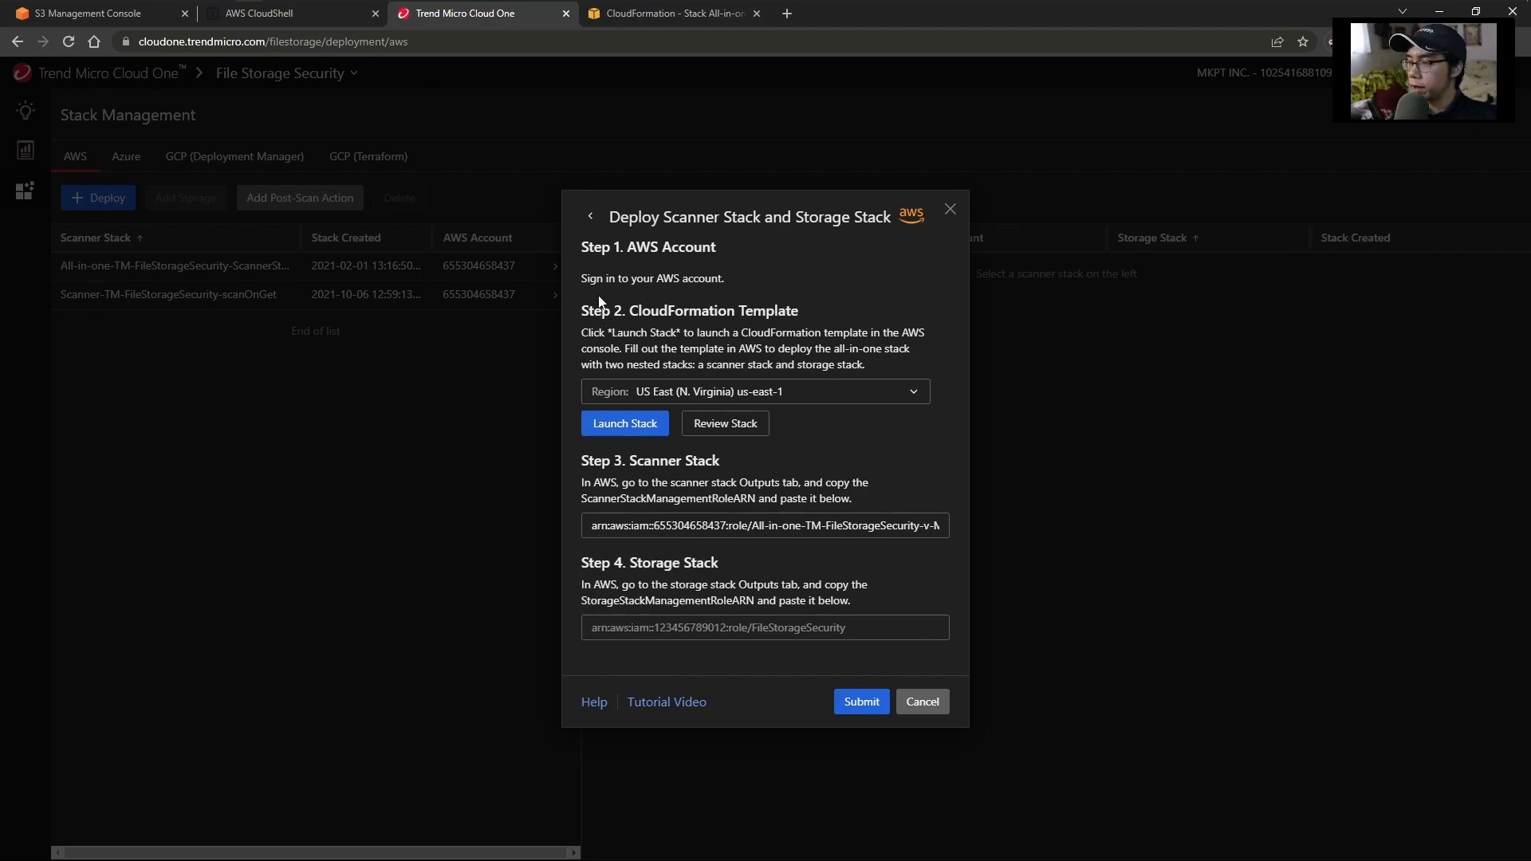
- Copy the StorageStackManagementRoleARN value from the CloudFormation outputs into Cloud One's Storage Stack field and submit the deployment
left_click(641, 17)
scroll(740, 656, "down", 1)
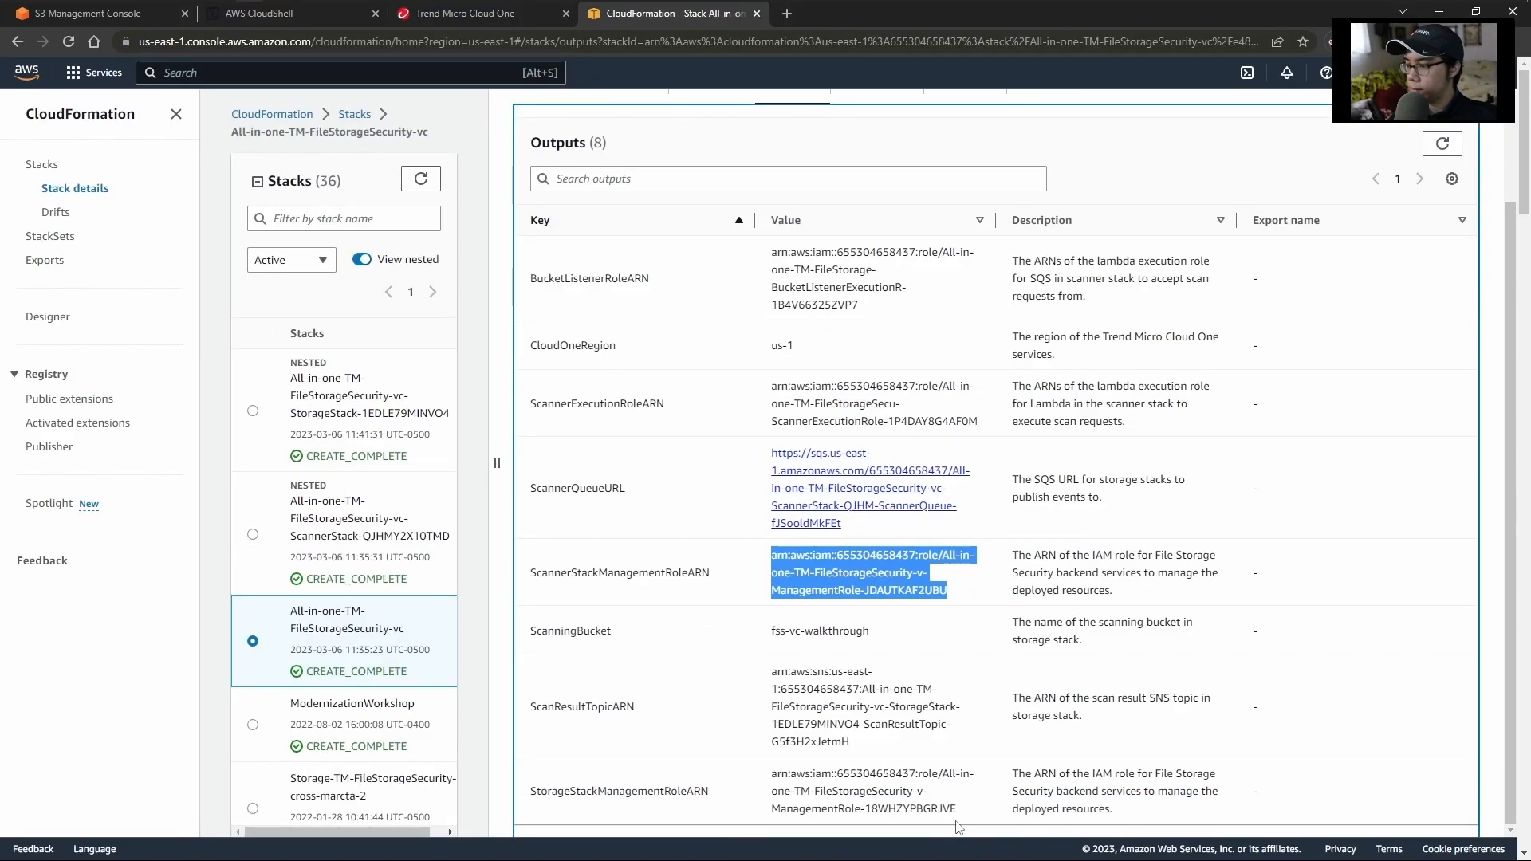
left_click_drag(971, 810, 770, 773)
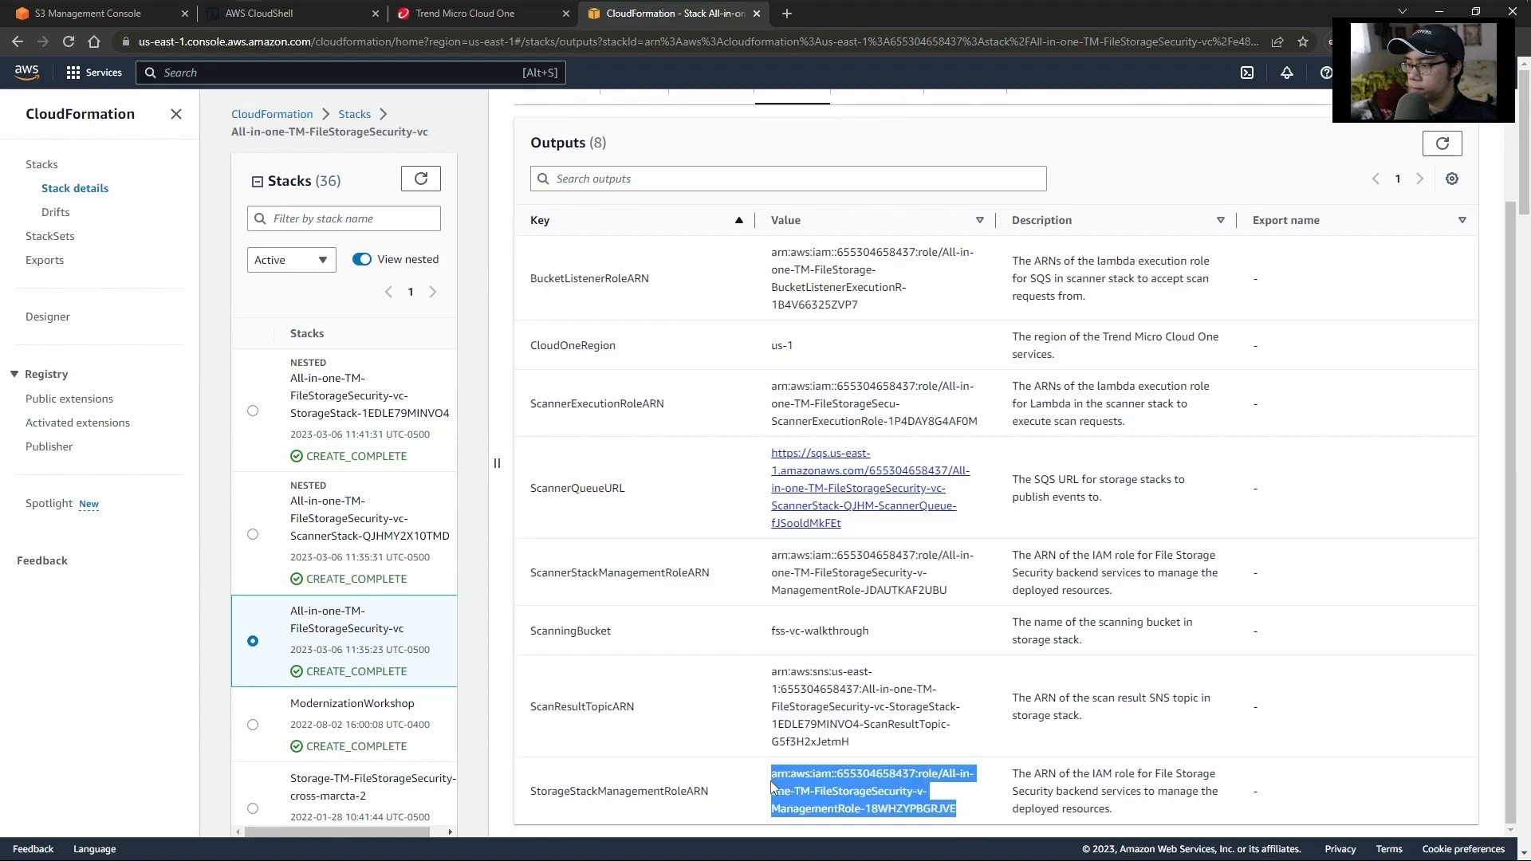
key("ctrl+c")
left_click(511, 14)
left_click(725, 634)
key("ctrl+v")
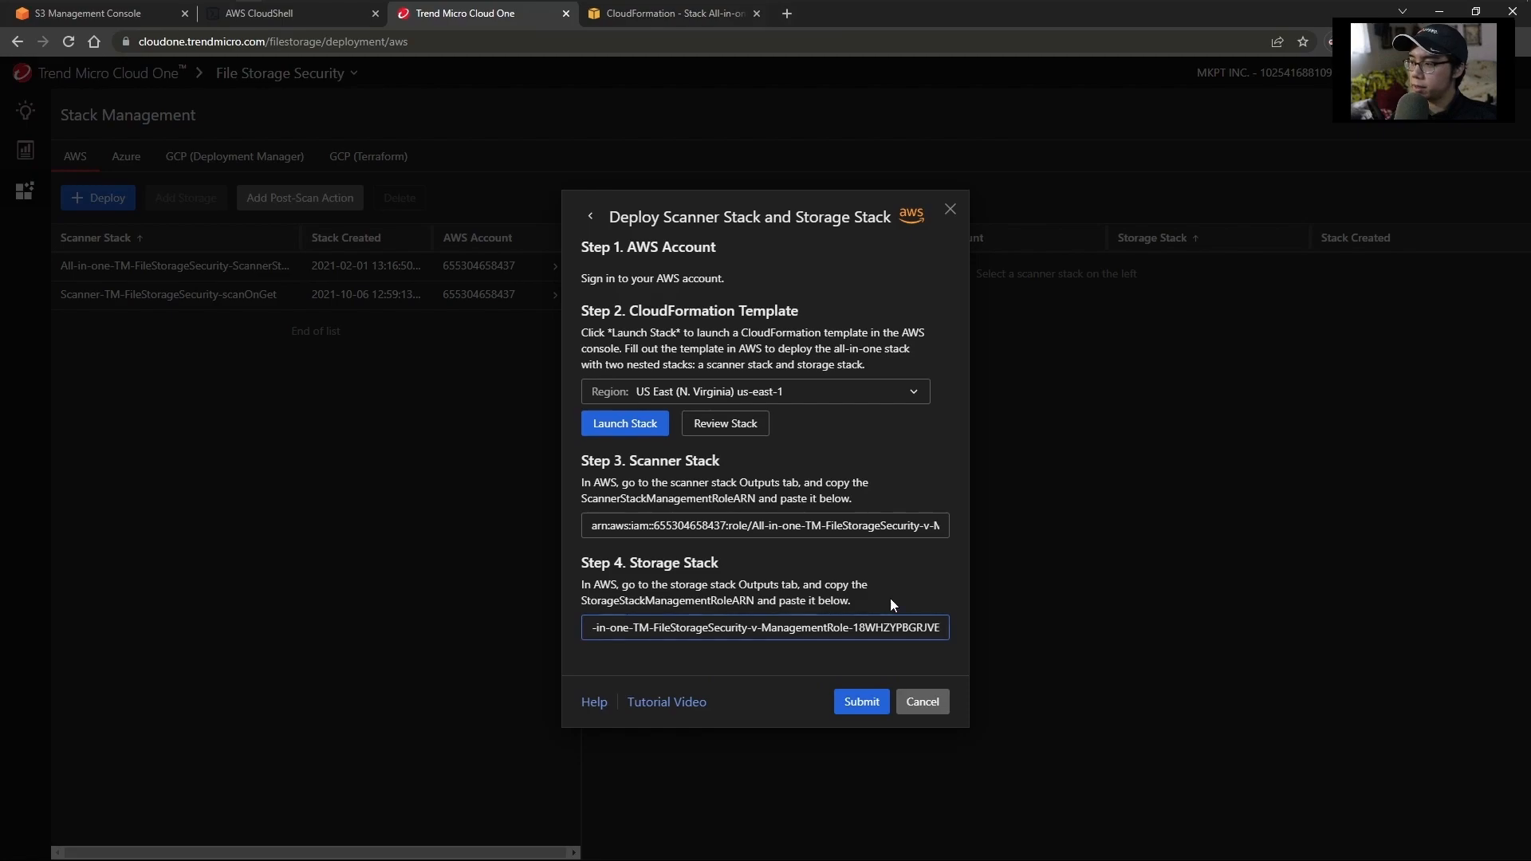
left_click(807, 697)
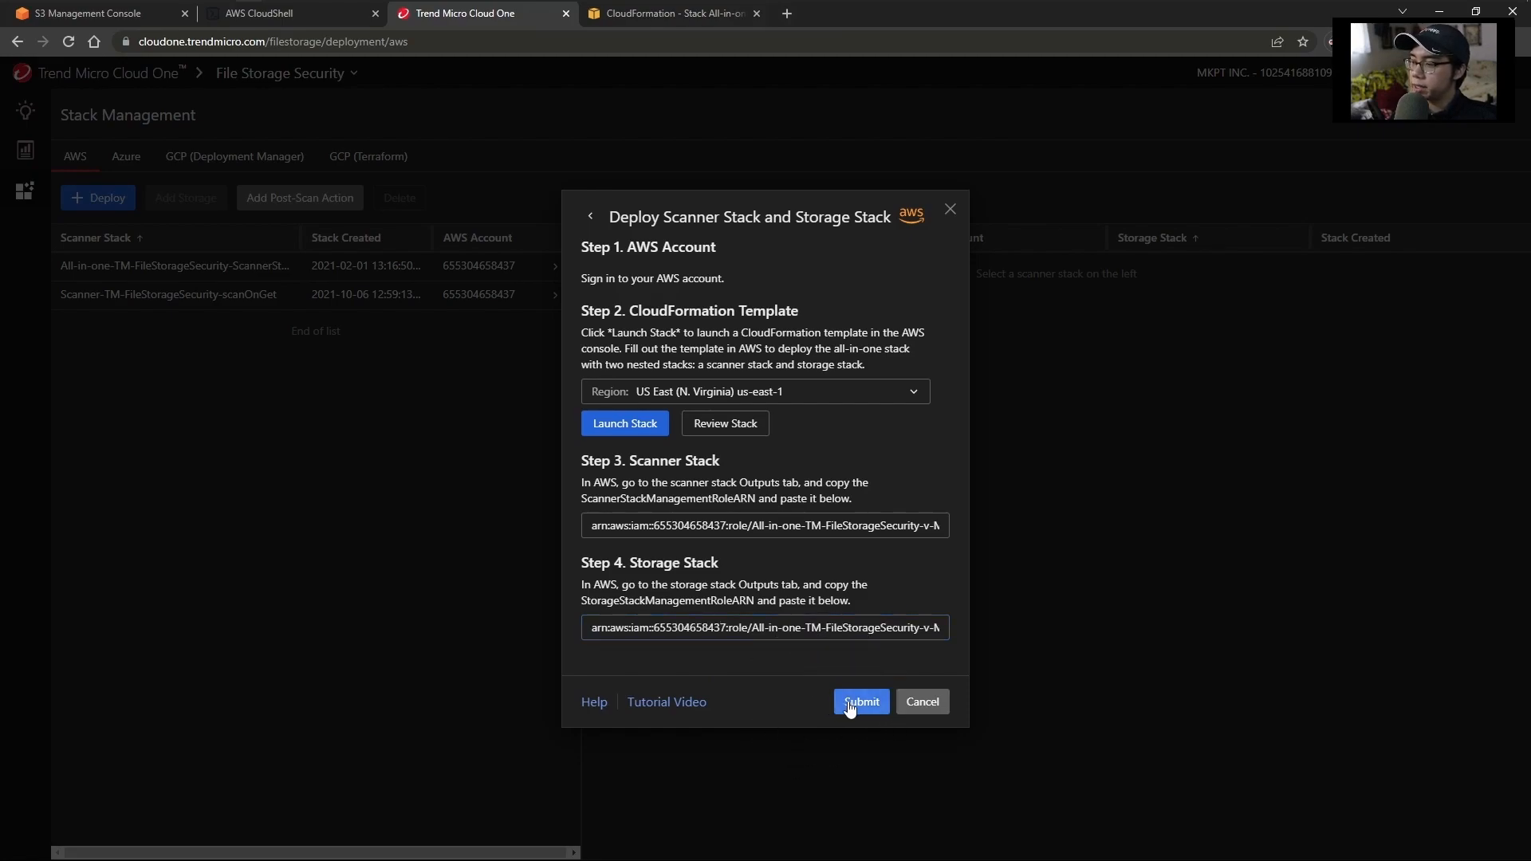
left_click(851, 706)
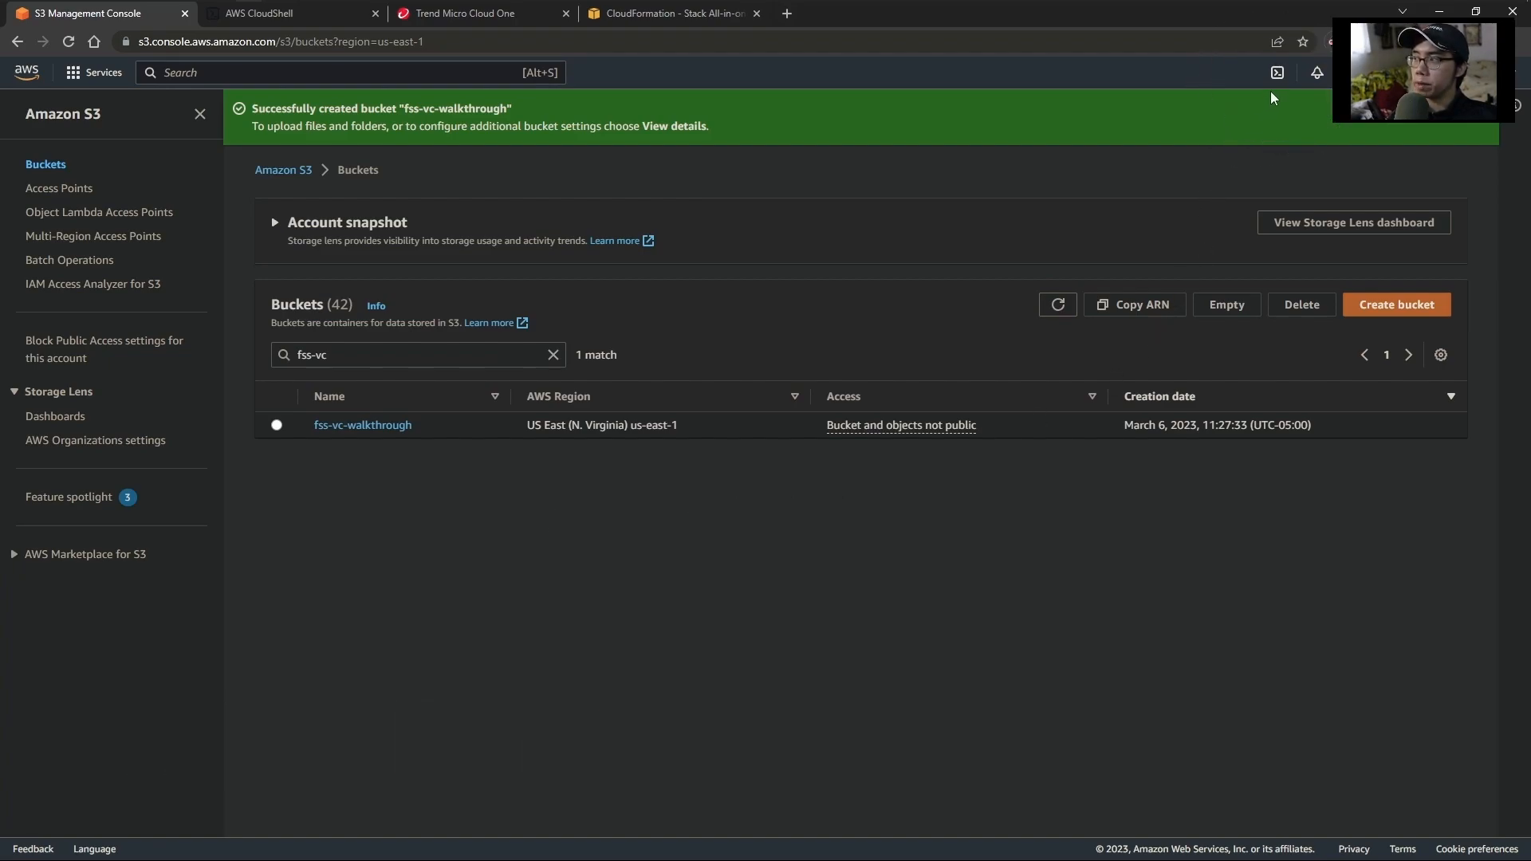
left_click(266, 19)
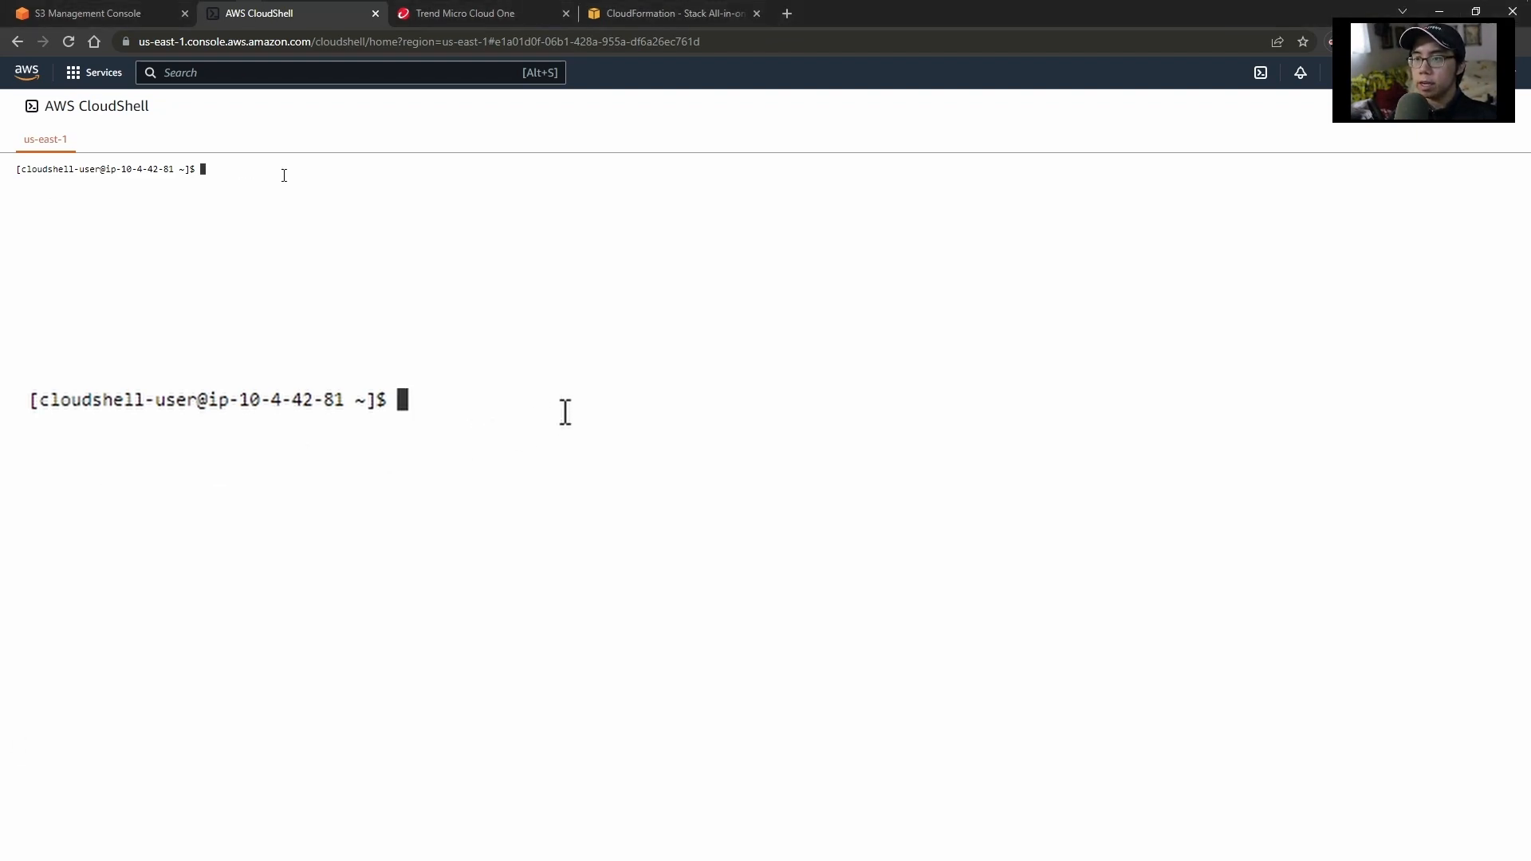
key("ctrl+c")
key("ctrl+v")
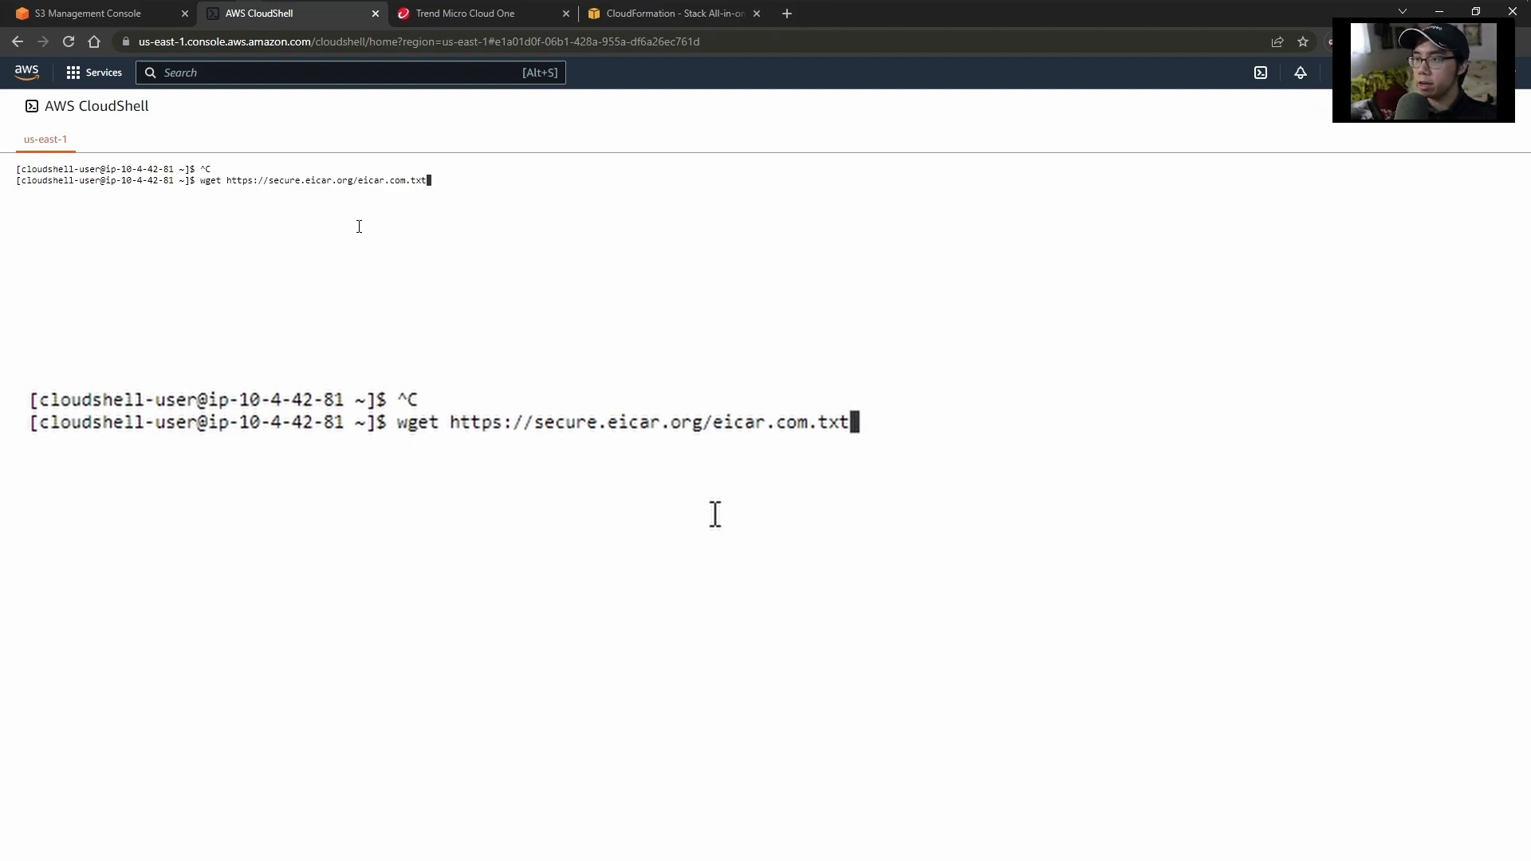
key("Return")
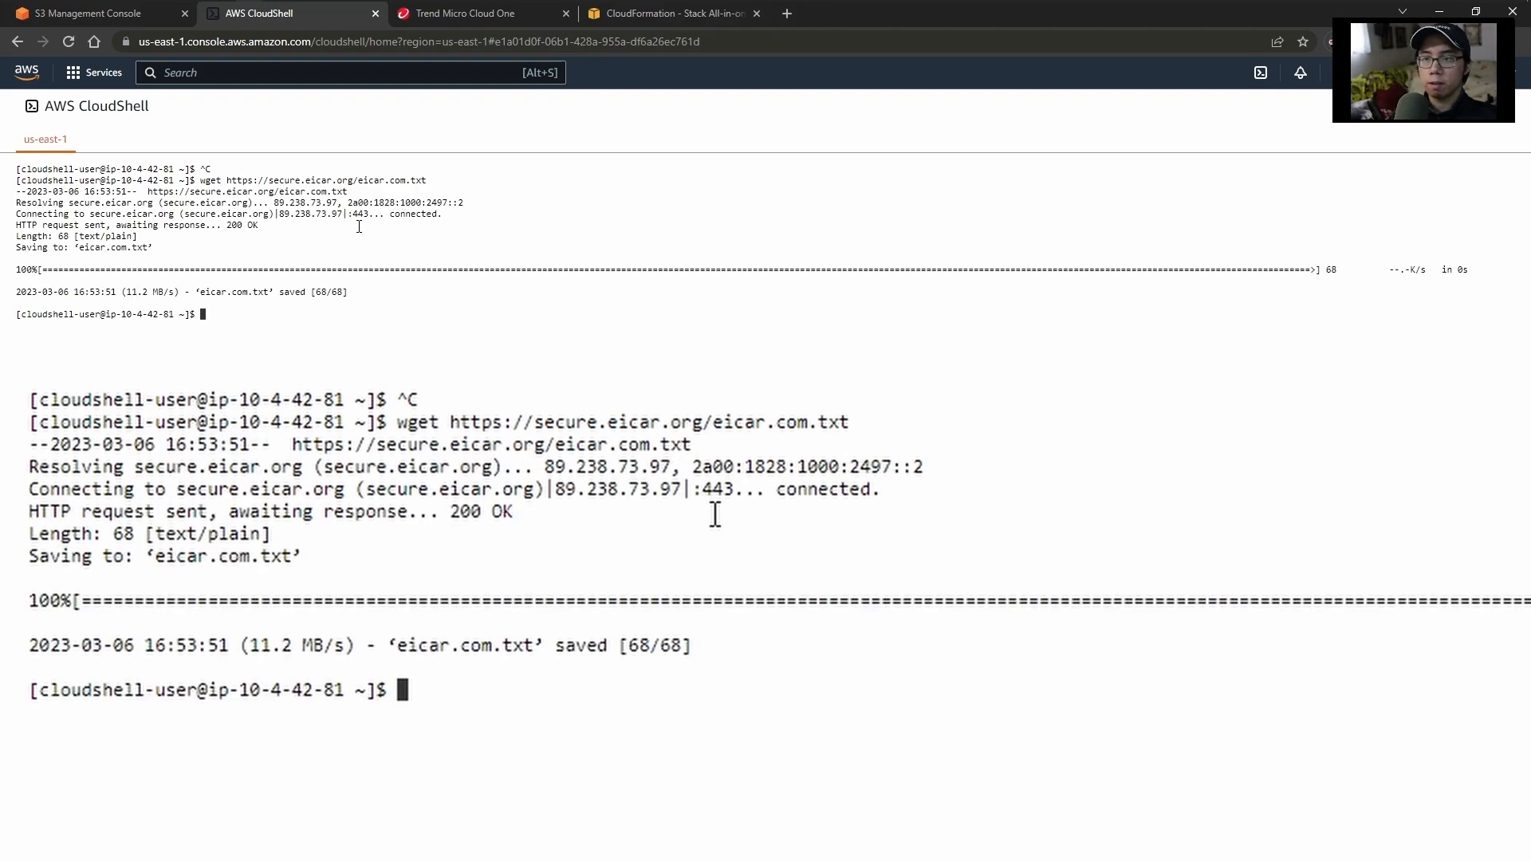
type("ls")
key("Return")
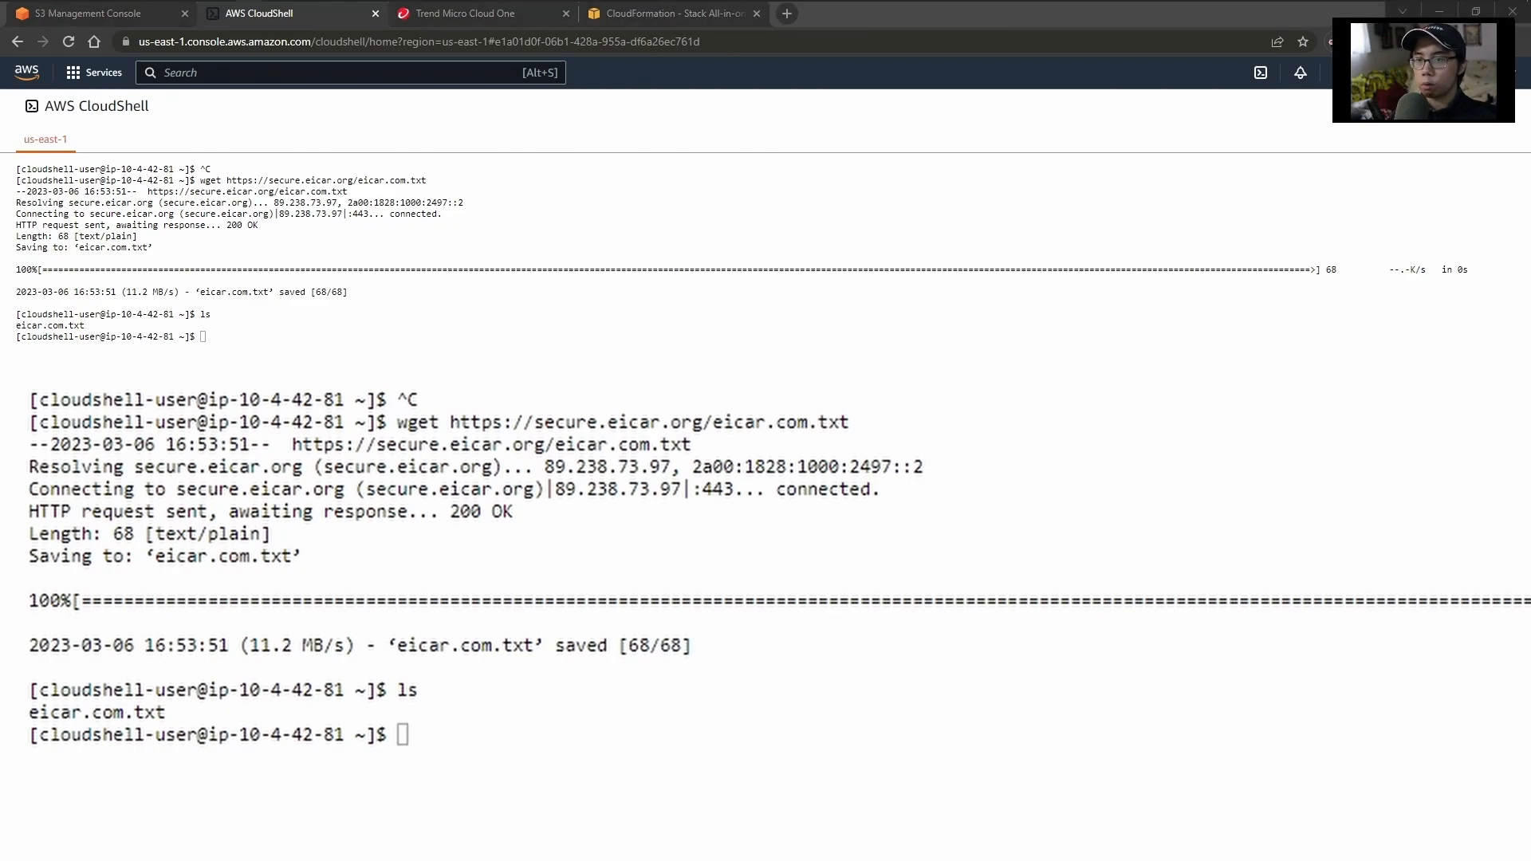
- Enter aws s3 cp eicar.com.txt s3://name-of-bucket-goes-here/eicar.txt at the prompt without running it, and delete the placeholder bucket name
left_click(221, 330)
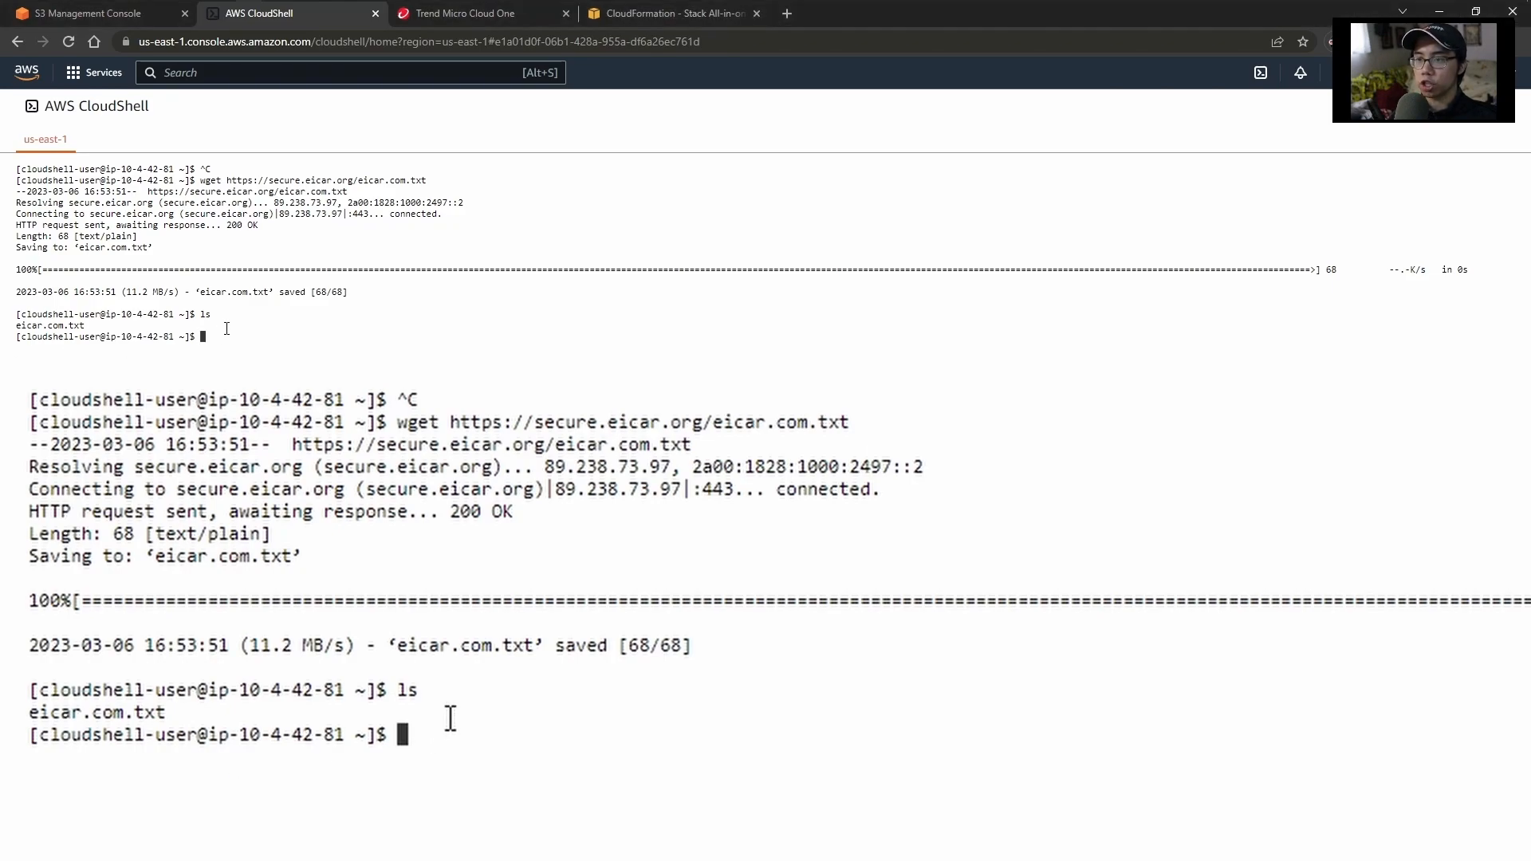
key("ctrl+v")
key("Left")
key("Left")
key("Left")
key("Left")
key("Left")
key("Left")
key("Left")
key("Left")
key("Left")
key("Left")
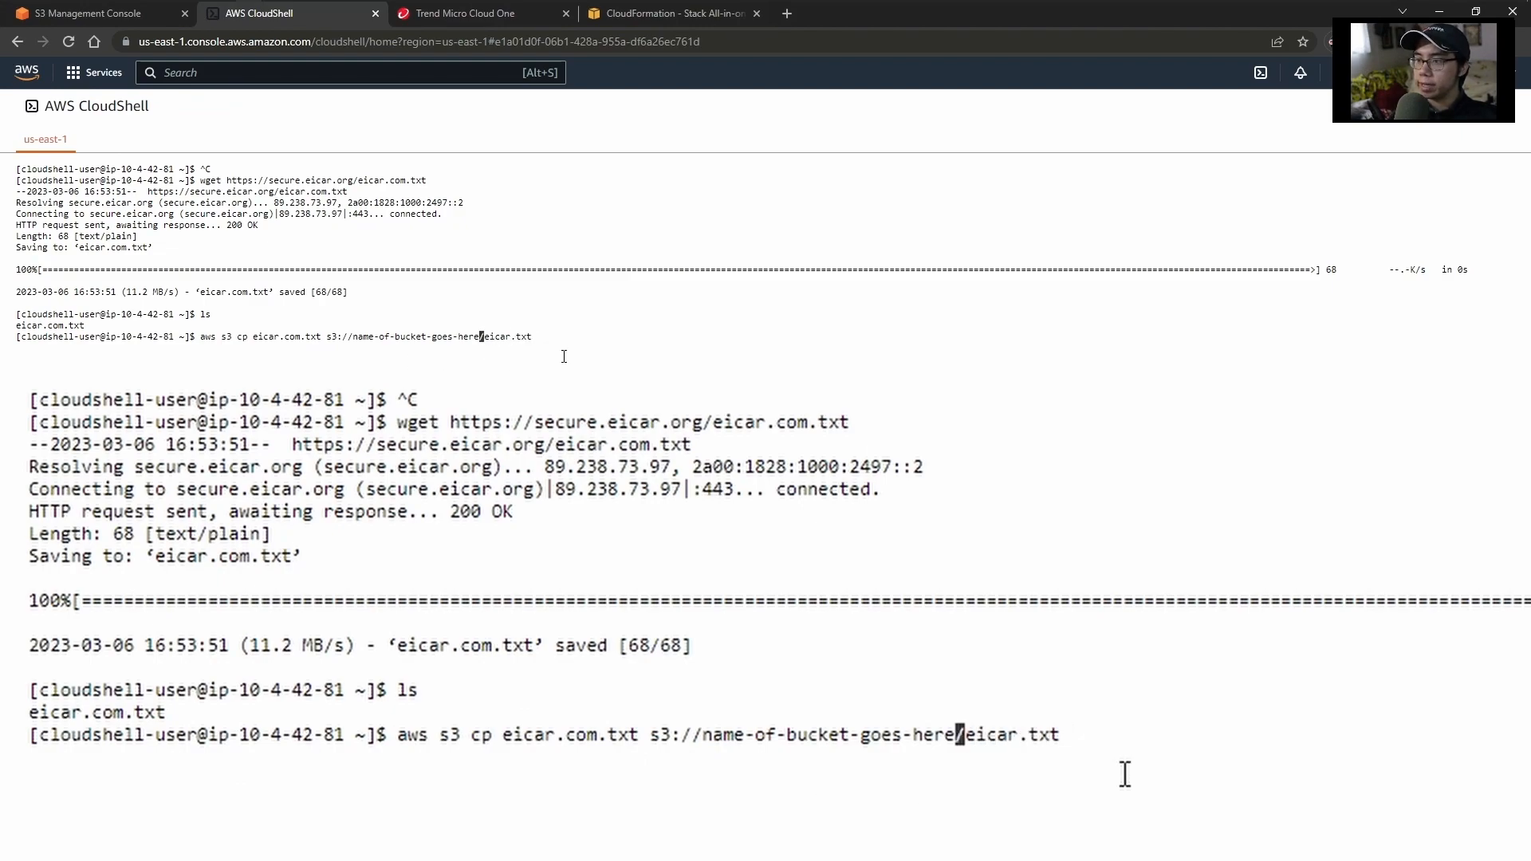
key("BackSpace")
key("BackSpace")
key("BackSpace")
key("BackSpace")
key("BackSpace")
key("BackSpace")
key("BackSpace")
key("BackSpace")
key("BackSpace")
key("BackSpace")
key("BackSpace")
key("BackSpace")
key("BackSpace")
key("BackSpace")
key("BackSpace")
key("BackSpace")
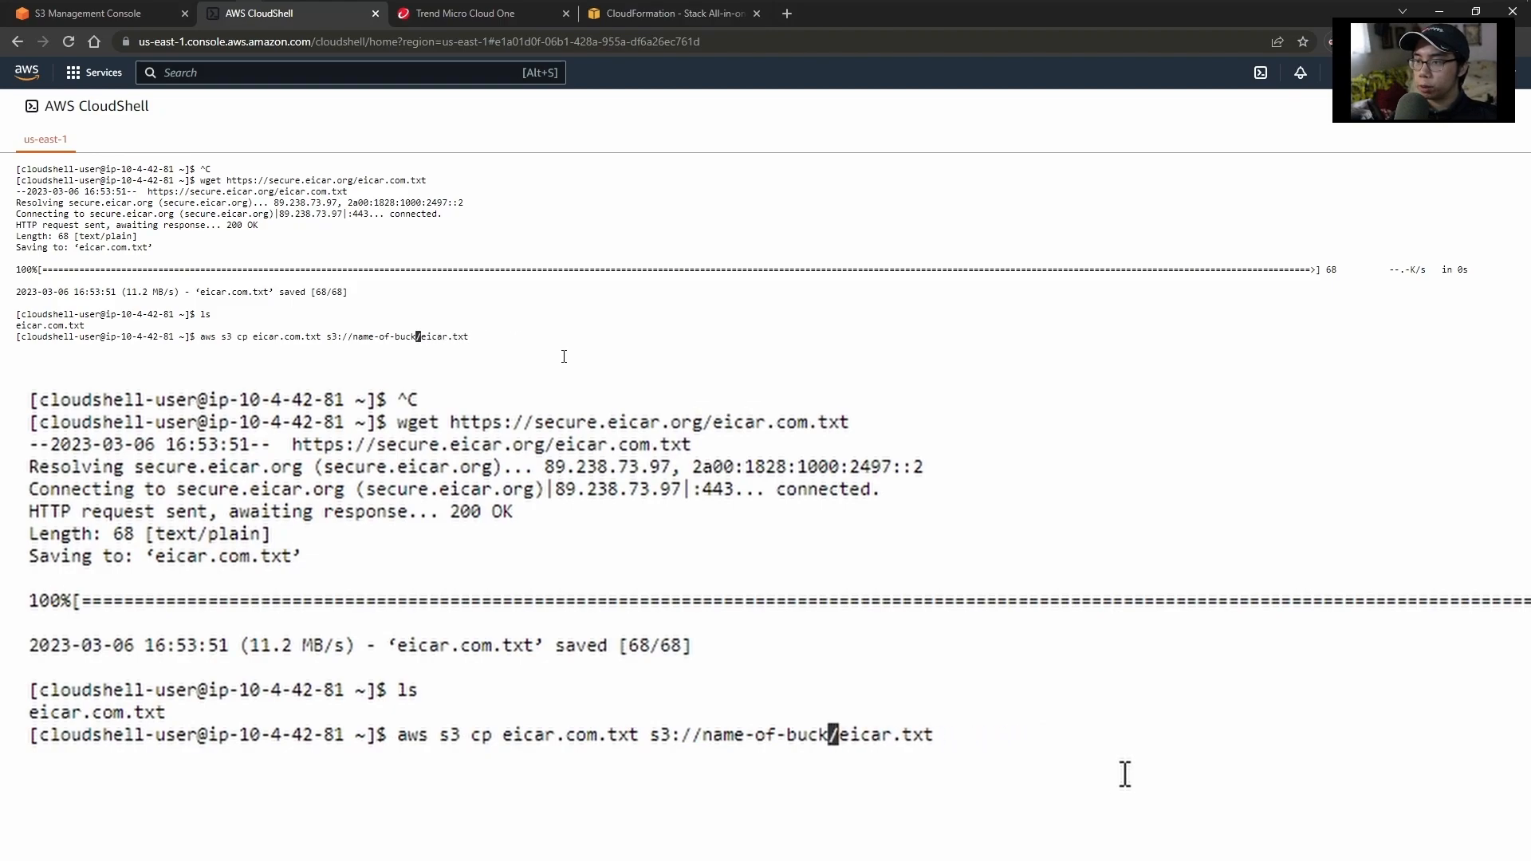
key("BackSpace")
key("BackSpace")
key("BackSpace")
key("BackSpace")
key("BackSpace")
key("BackSpace")
key("BackSpace")
key("BackSpace")
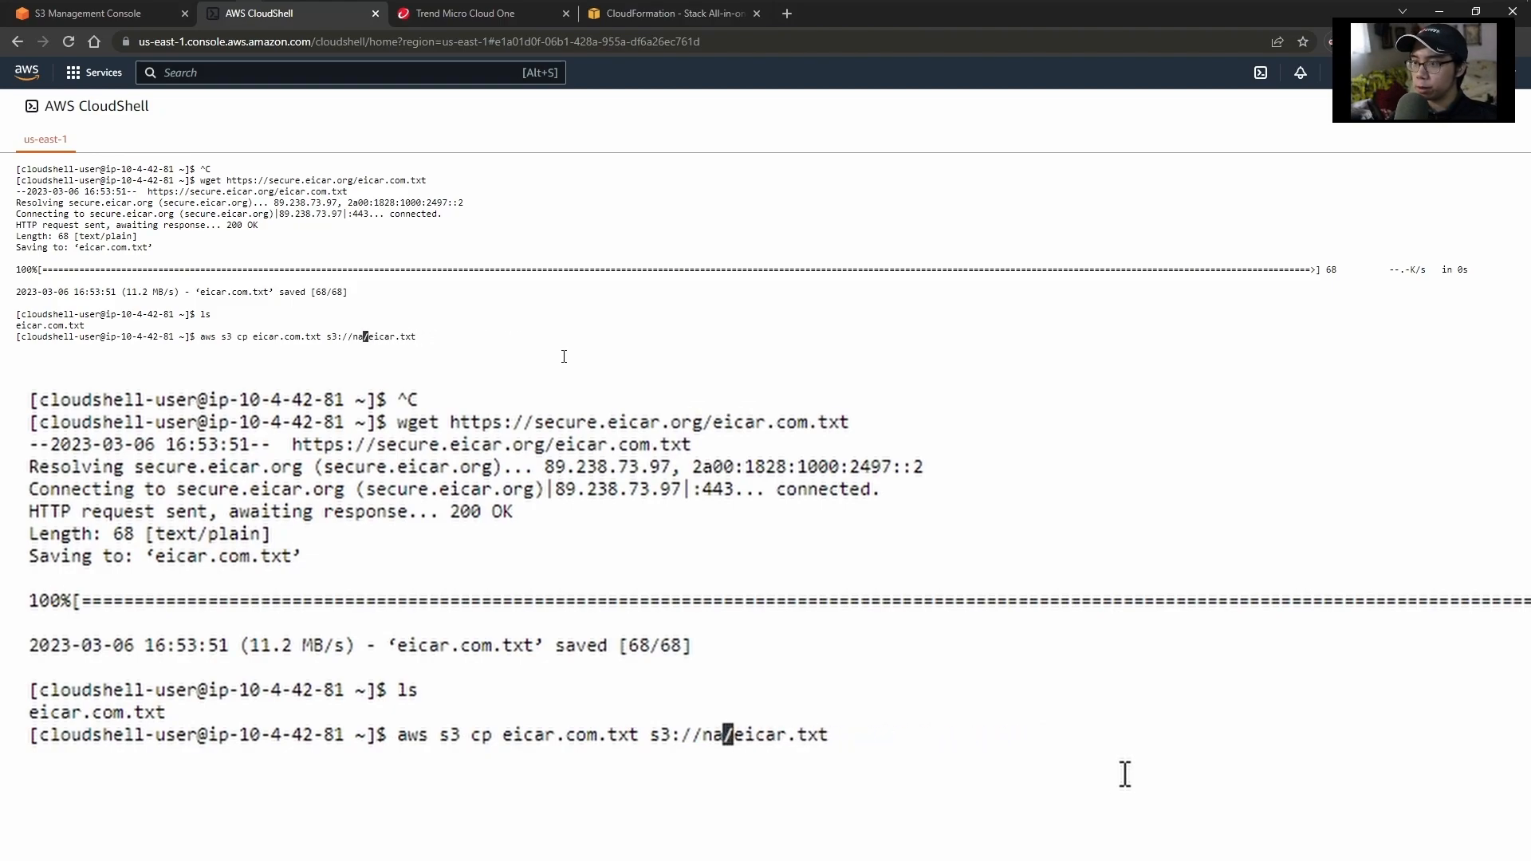
- Insert the bucket name fss-vc-walkthrough from the S3 bucket list into the copy command and run it to upload the file as eicar.txt
left_click(84, 14)
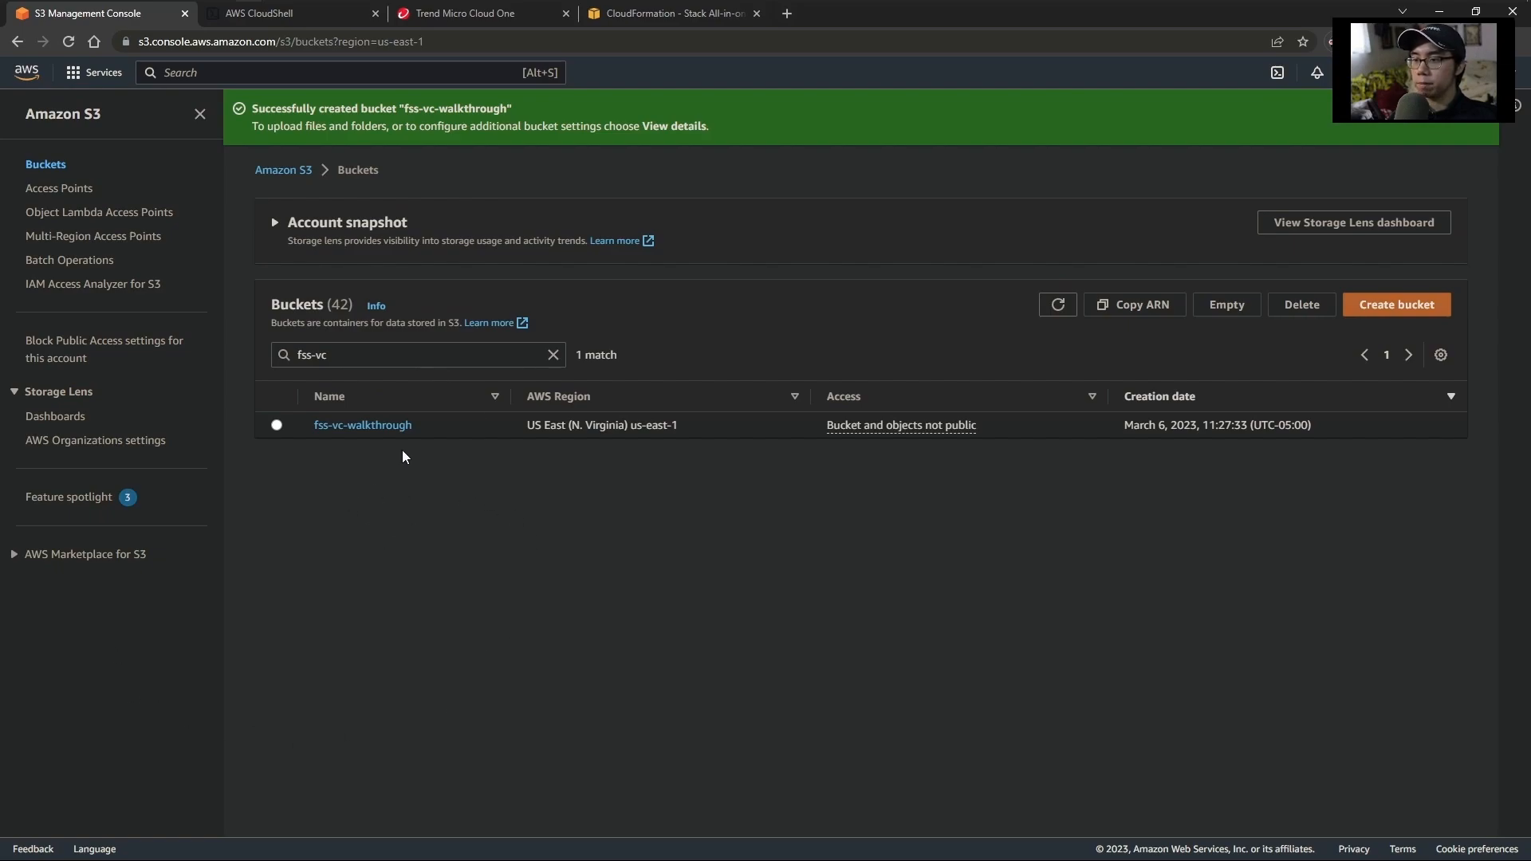
left_click_drag(364, 437, 312, 429)
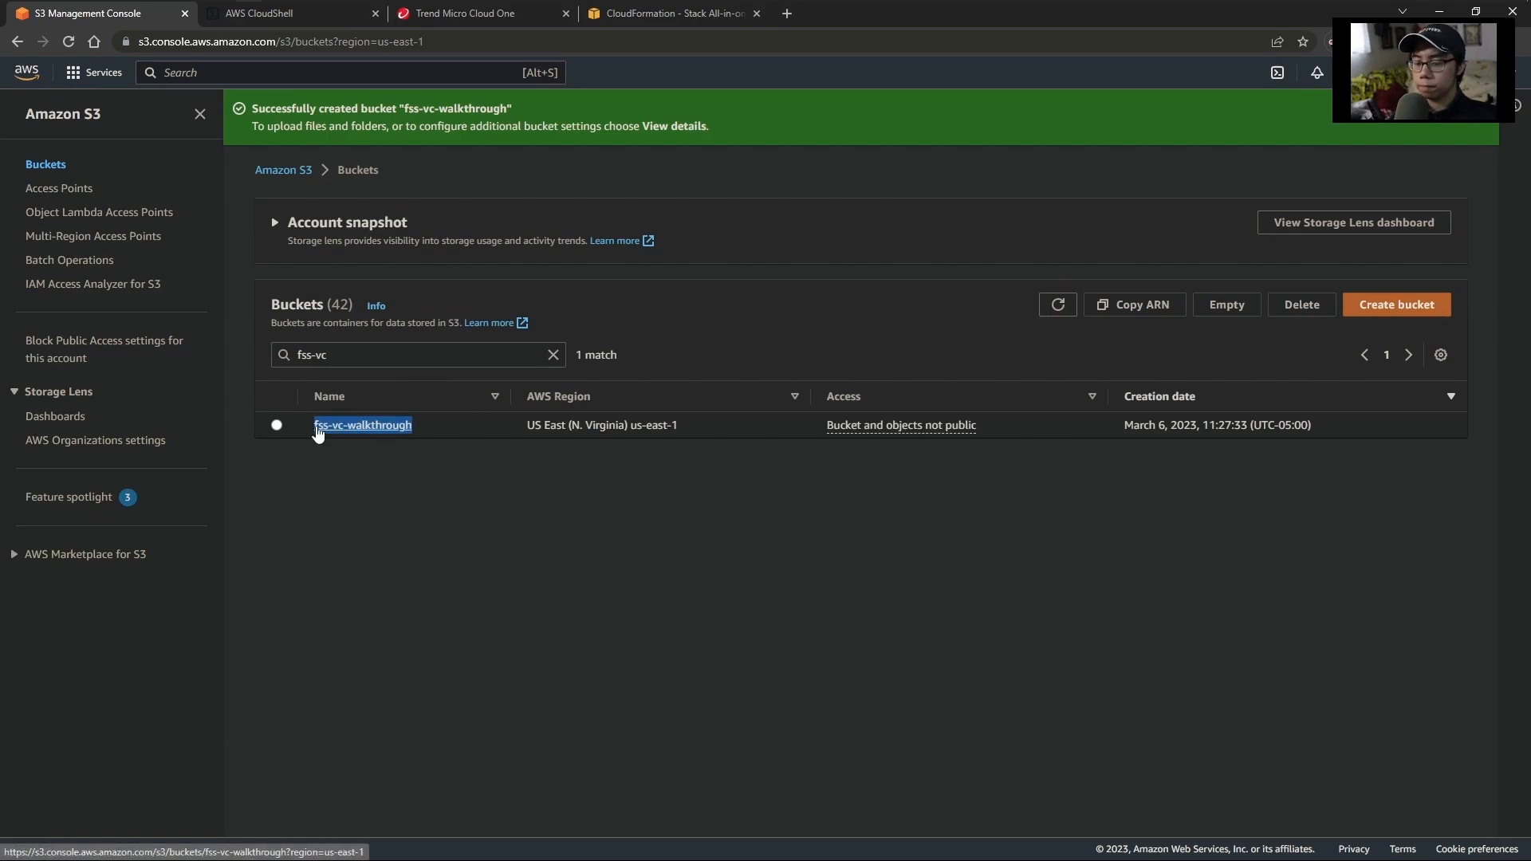
left_click(276, 22)
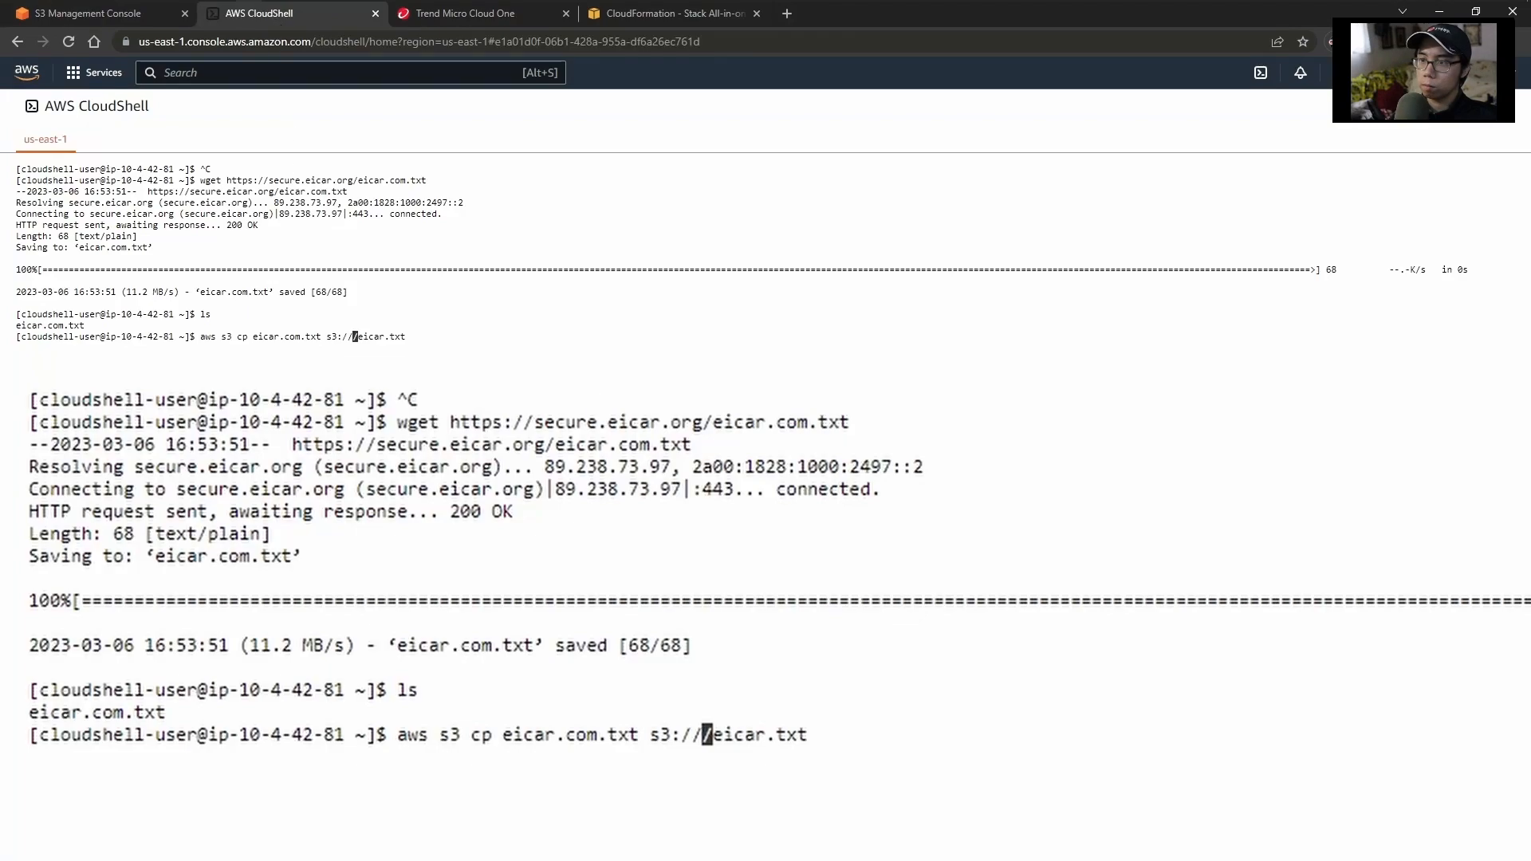
key("ctrl+v")
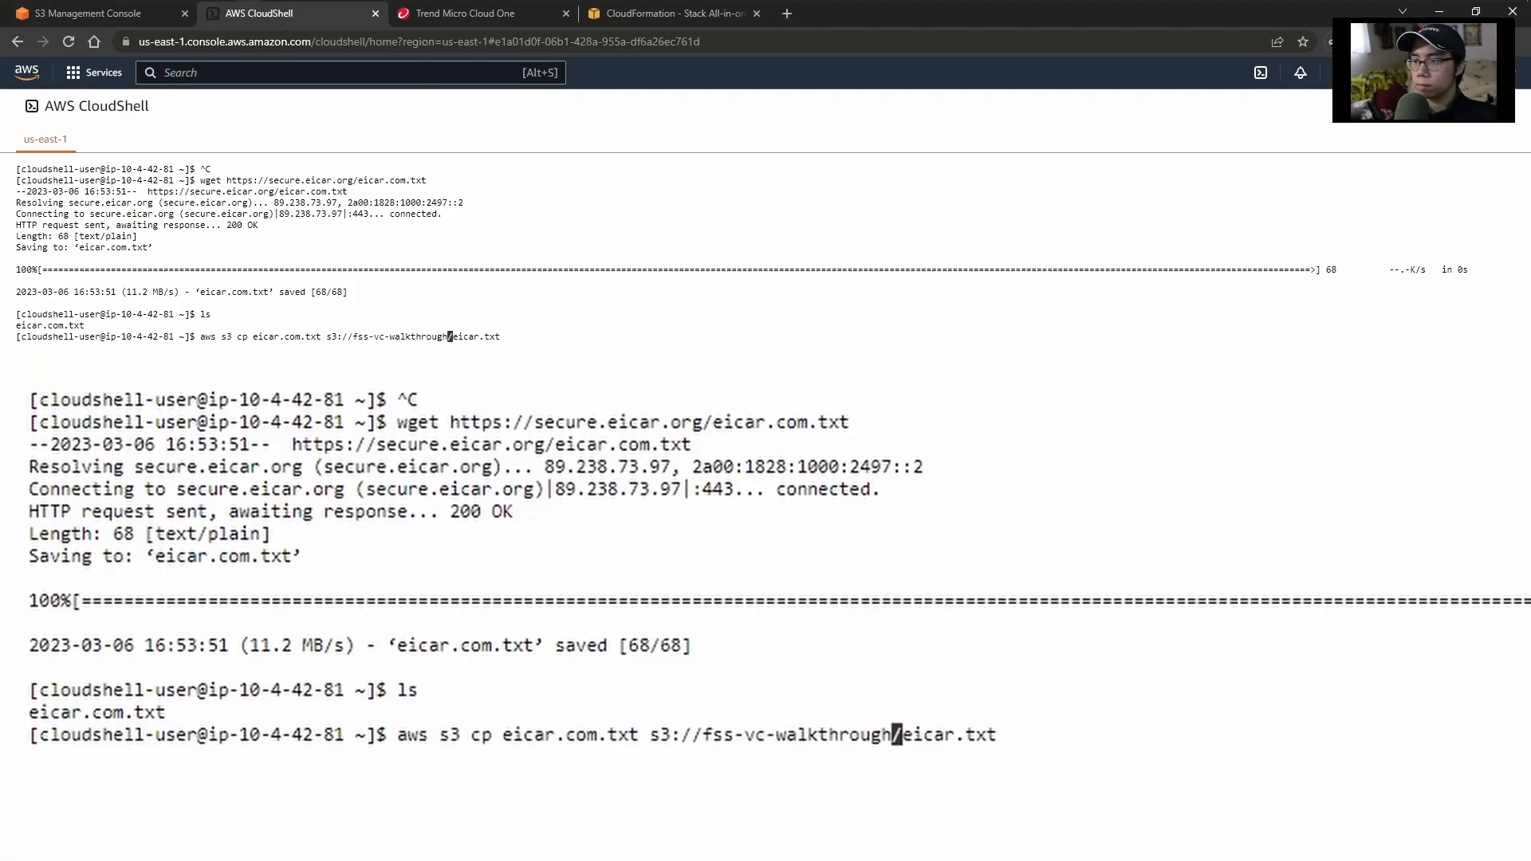
key("Return")
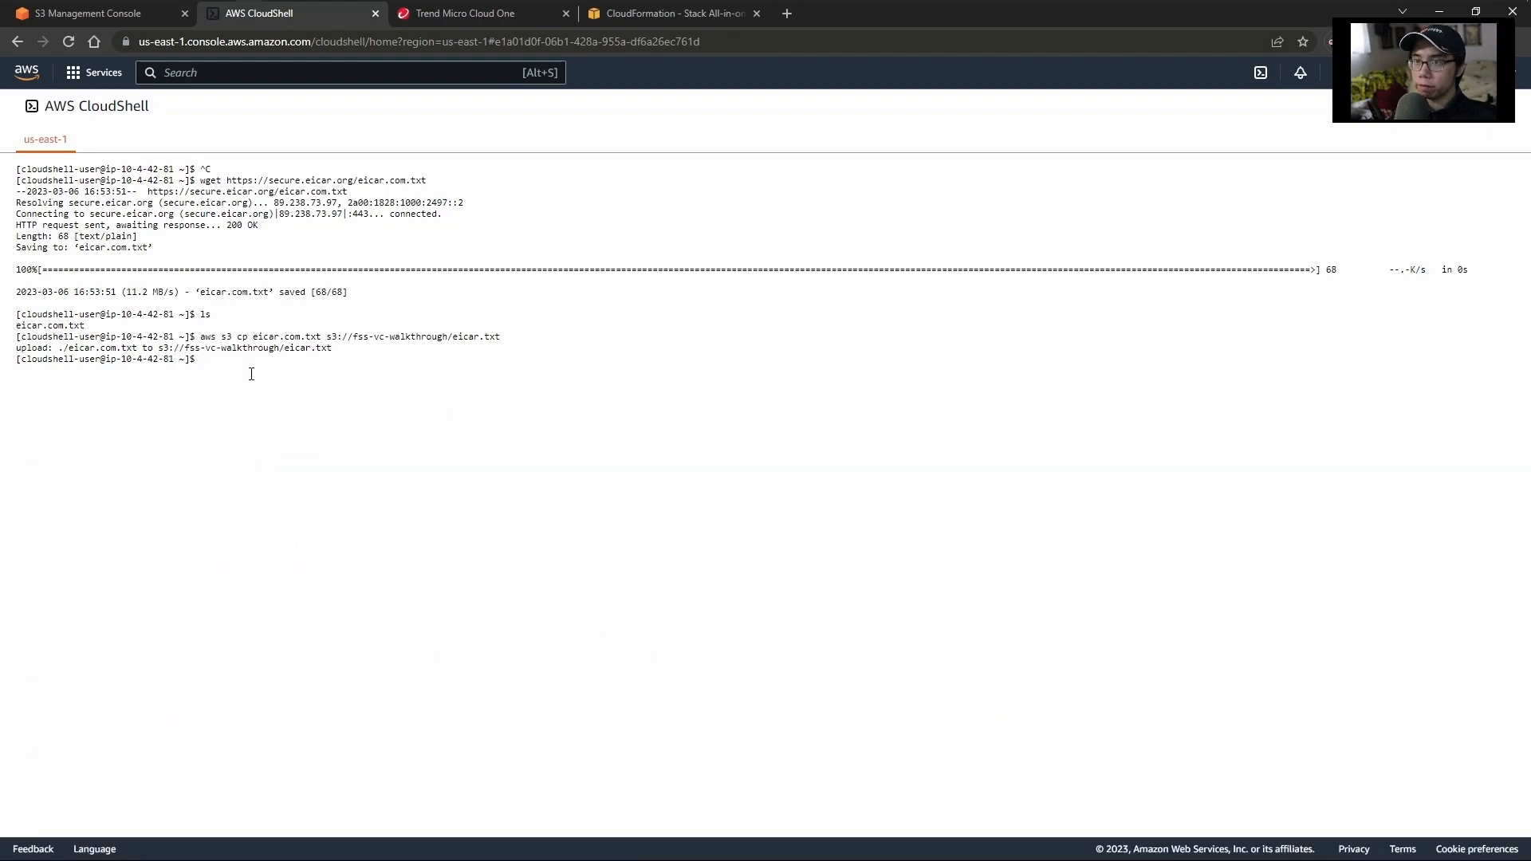
- In S3, open the eicar.txt object in the fss-vc-walkthrough bucket and examine its scan tags
left_click(115, 13)
left_click(339, 429)
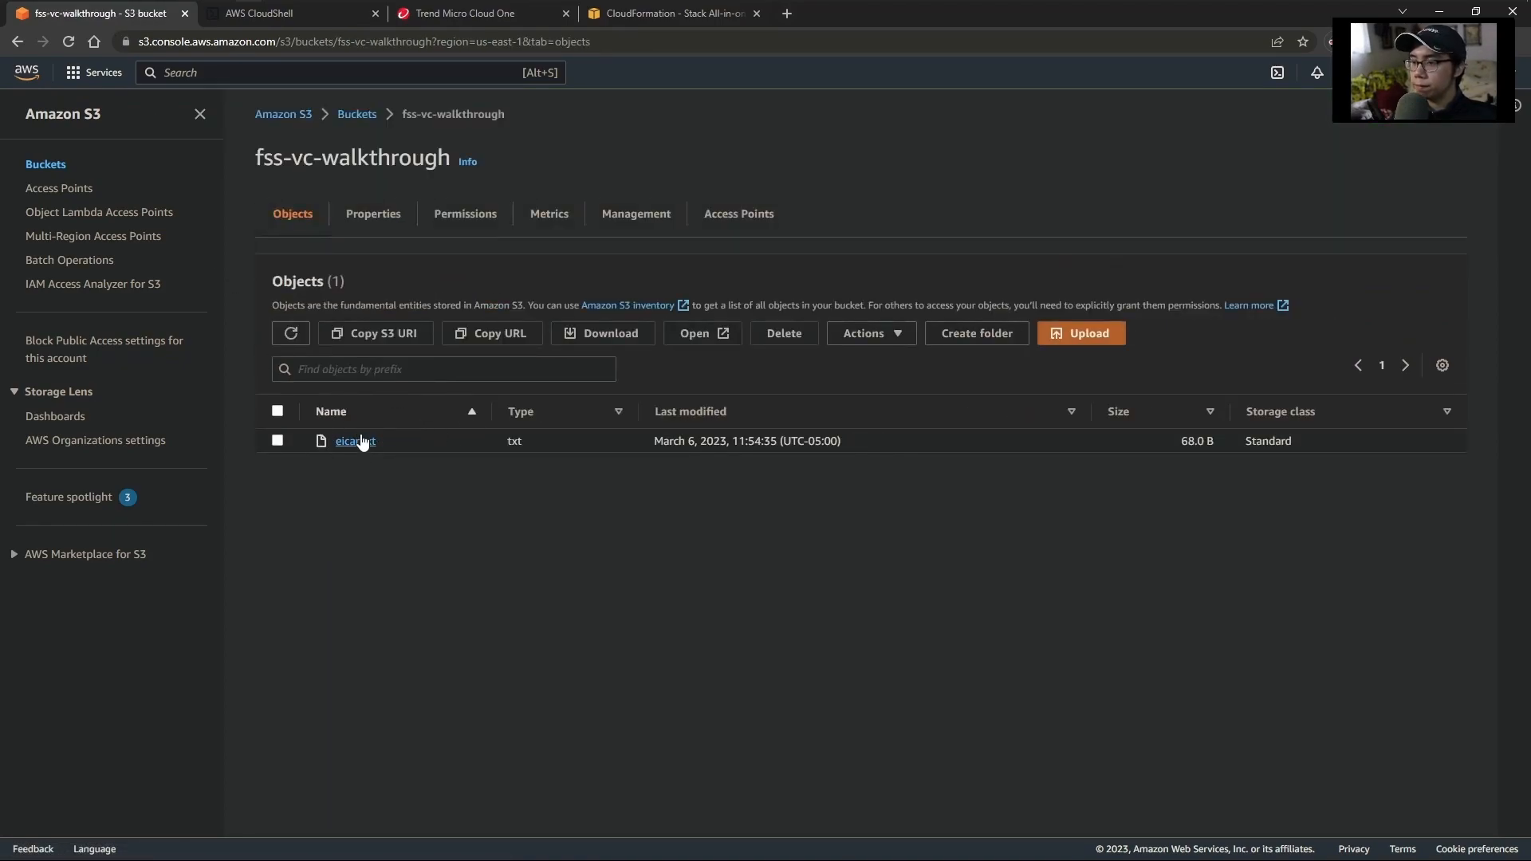
left_click(362, 440)
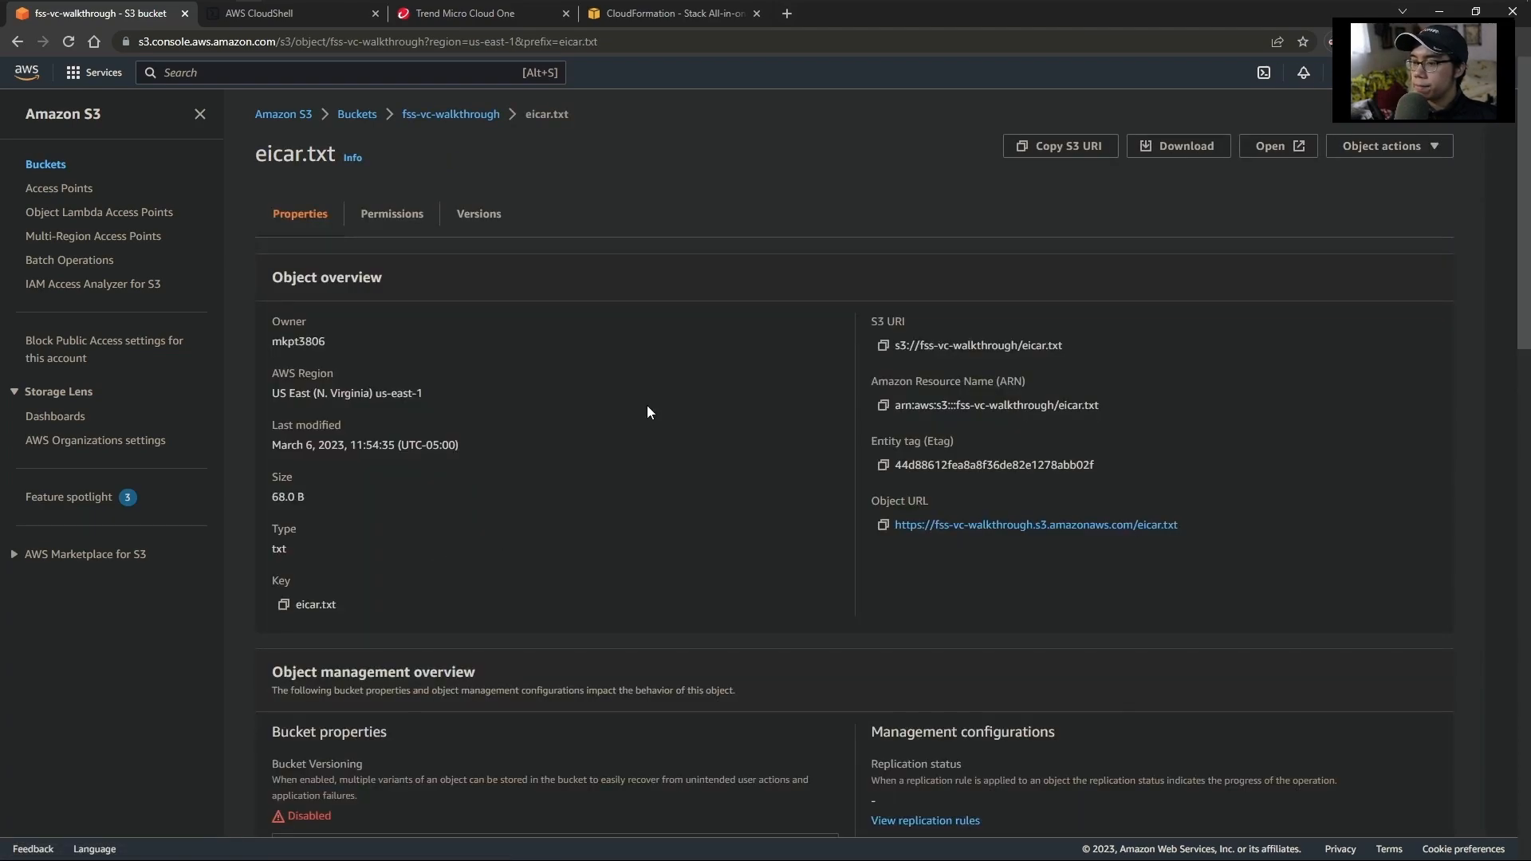
scroll(647, 407, "down", 15)
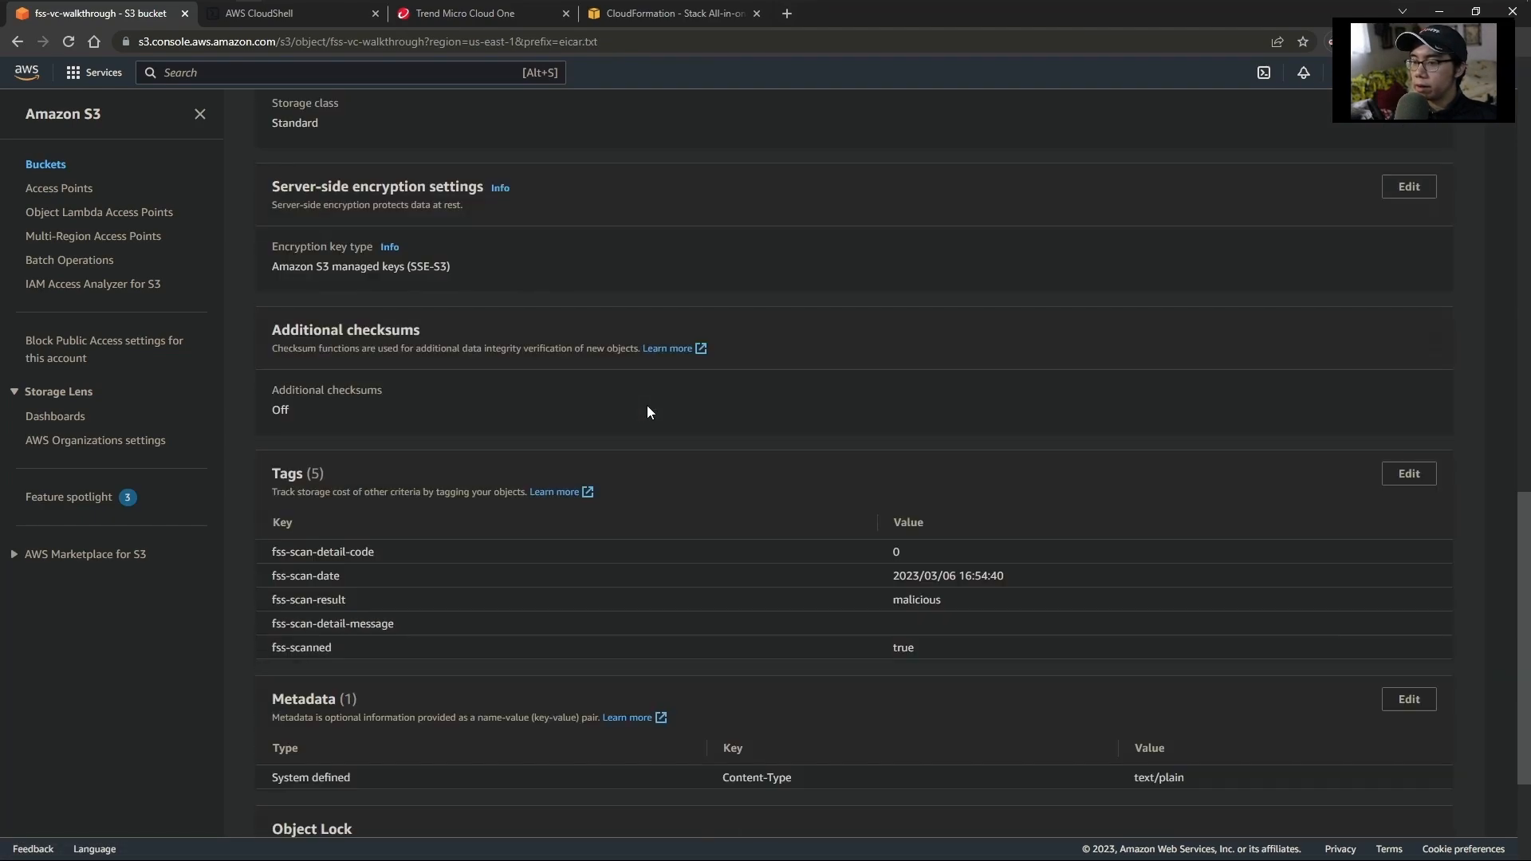
scroll(648, 412, "down", 3)
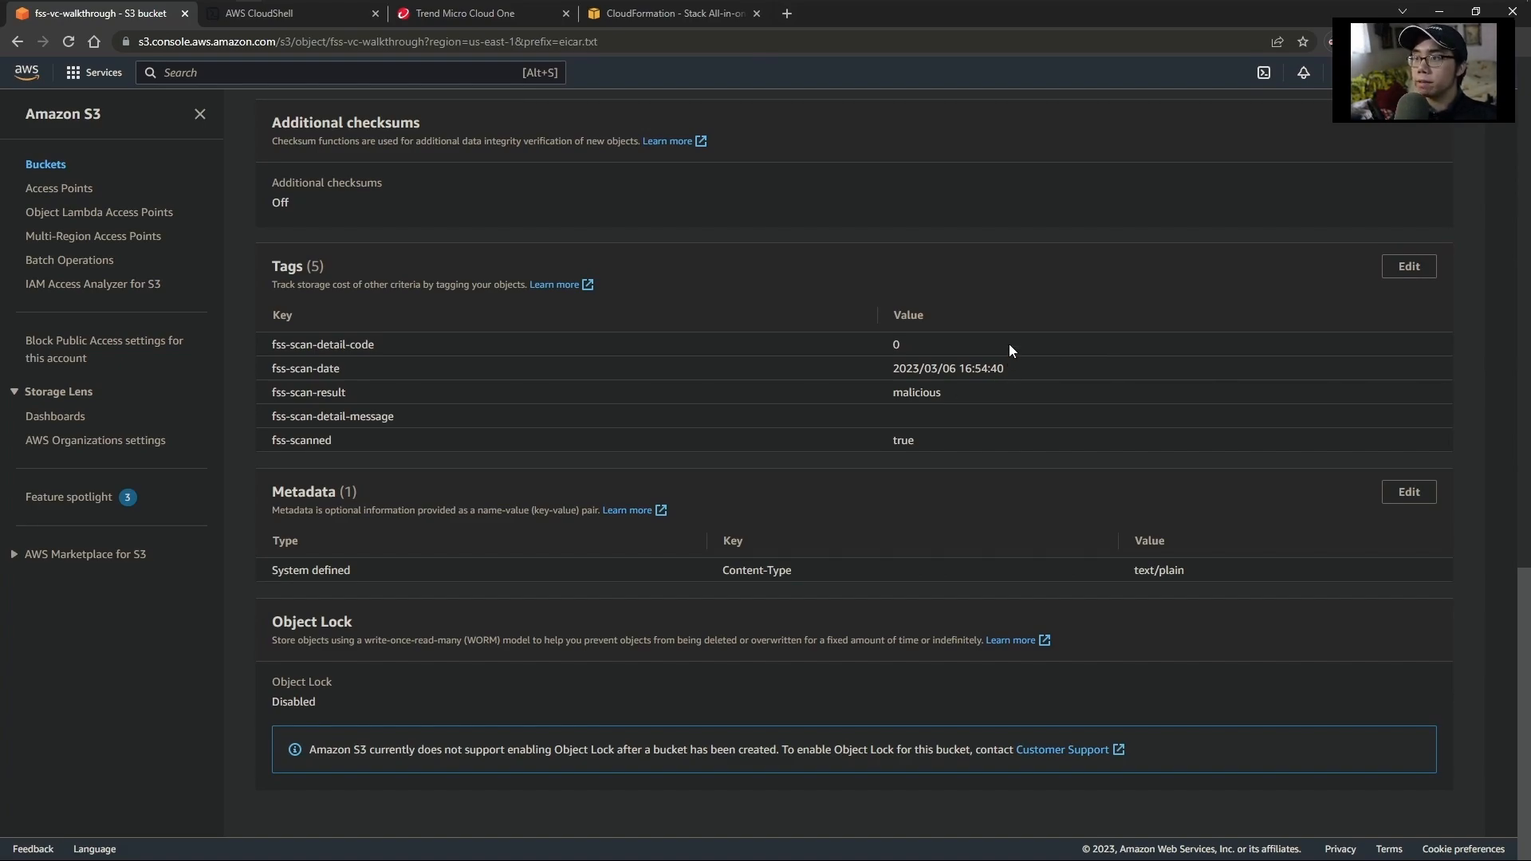
- In Trend Micro Cloud One, open Scan Activity and examine the scan history and the malicious event for the test file
left_click(508, 19)
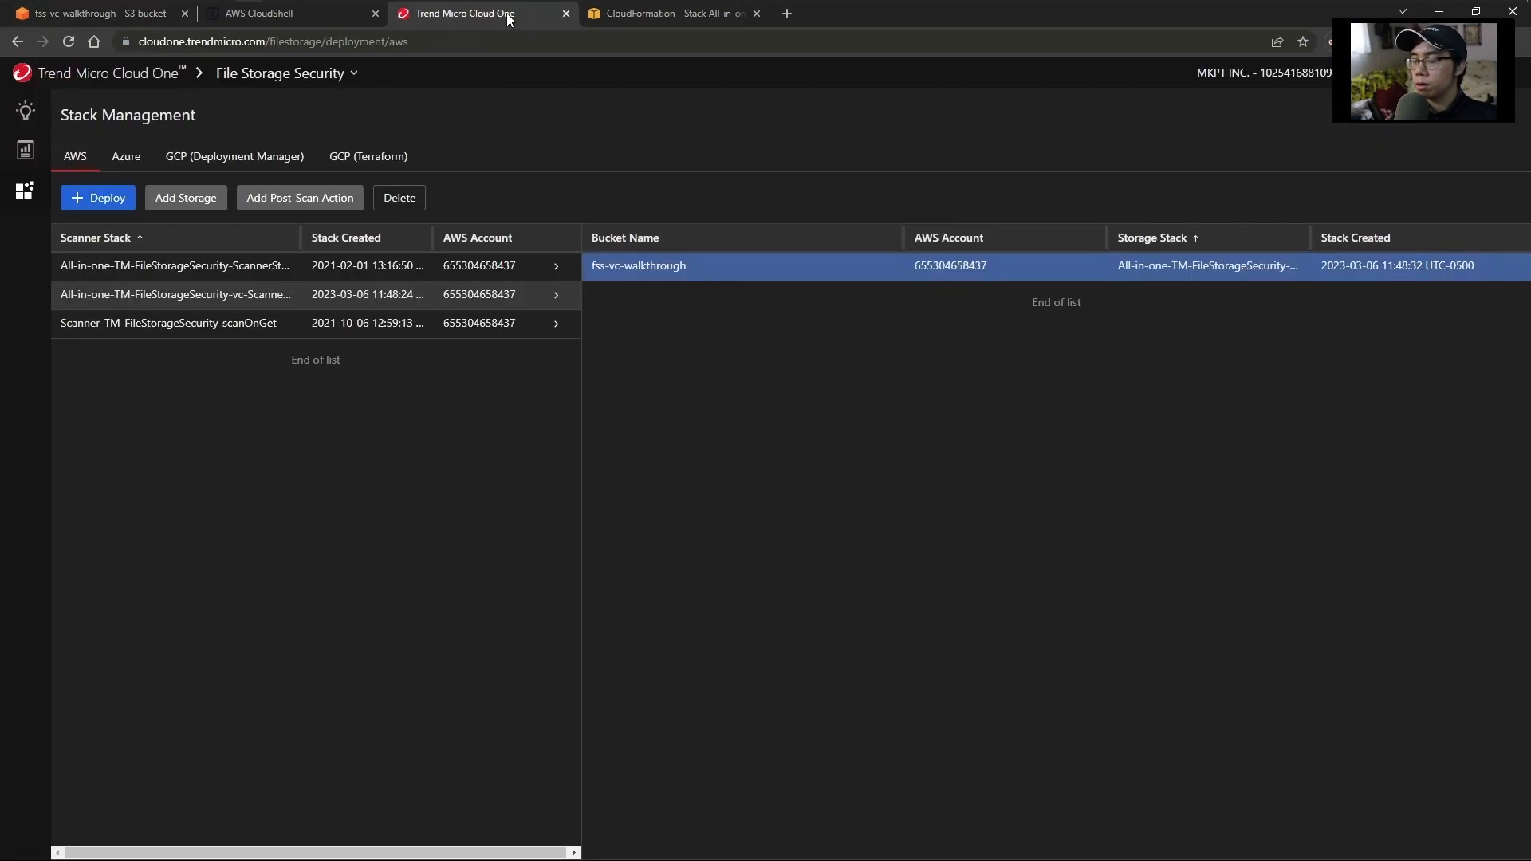
left_click(36, 150)
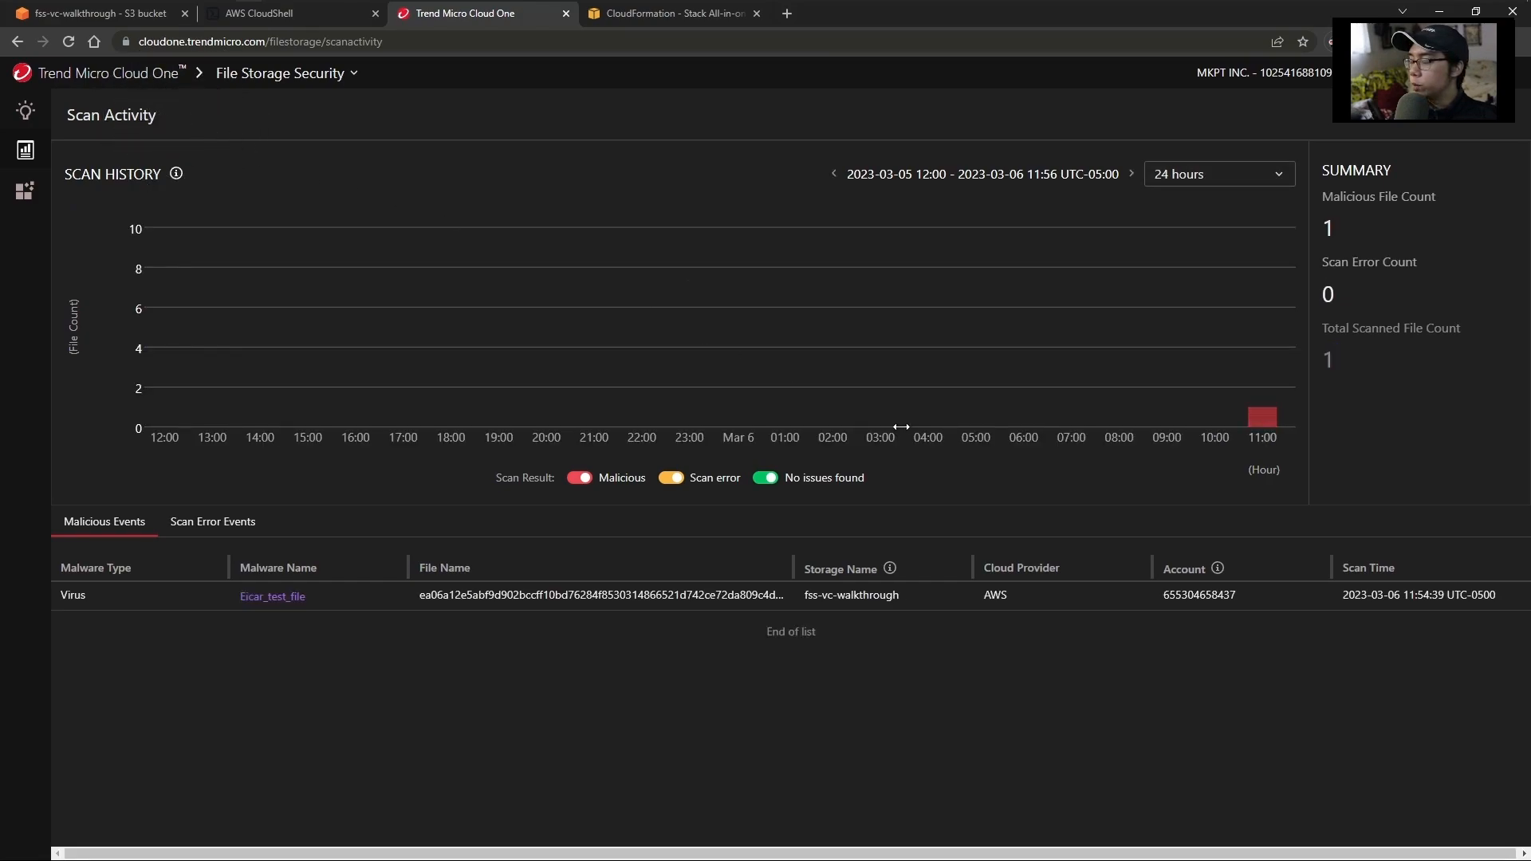
mouse_move(1267, 418)
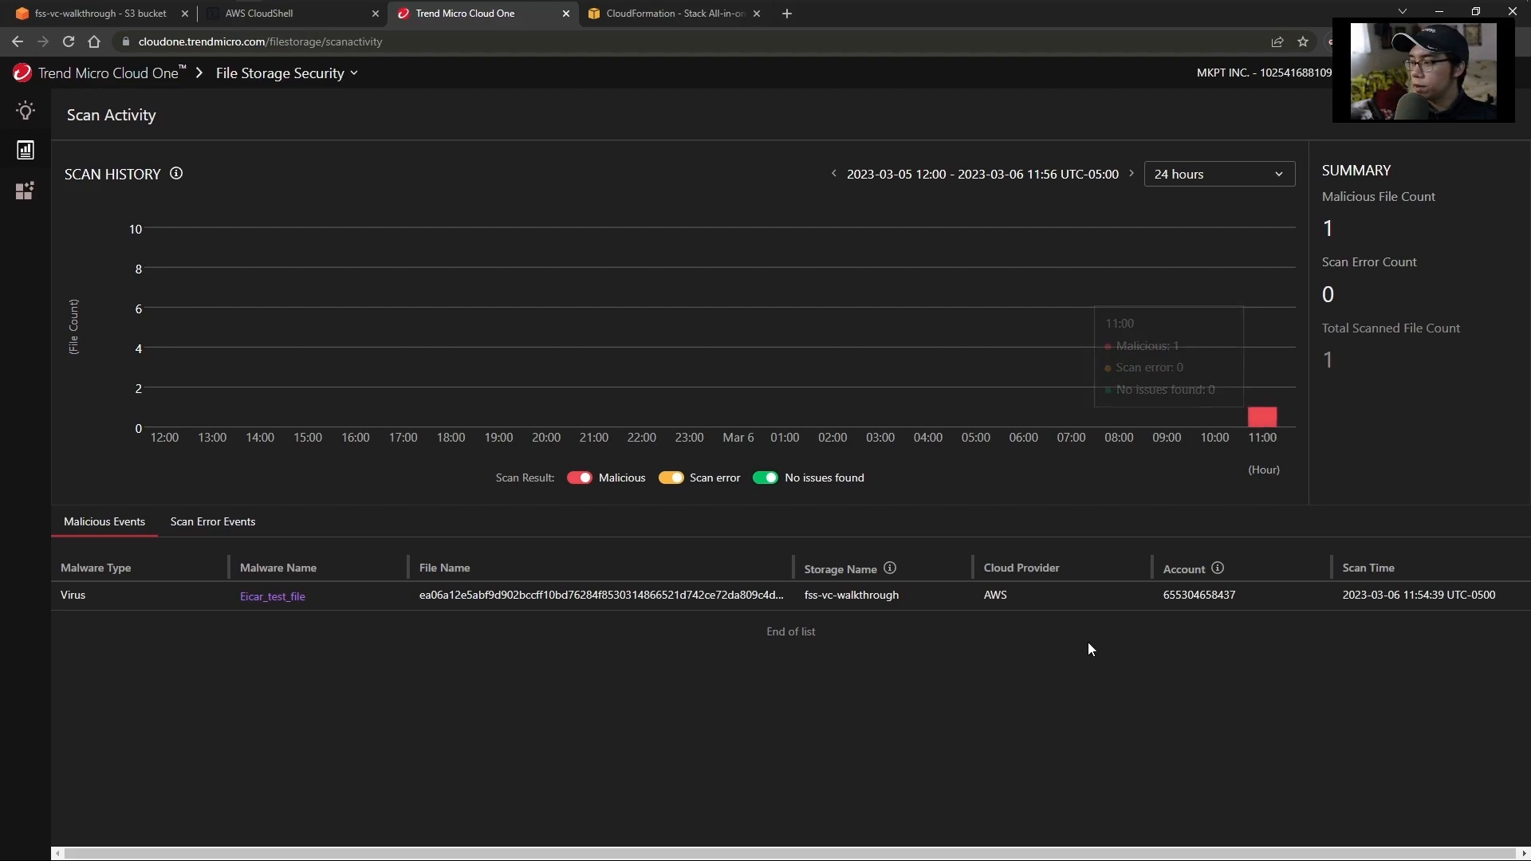
left_click(99, 590)
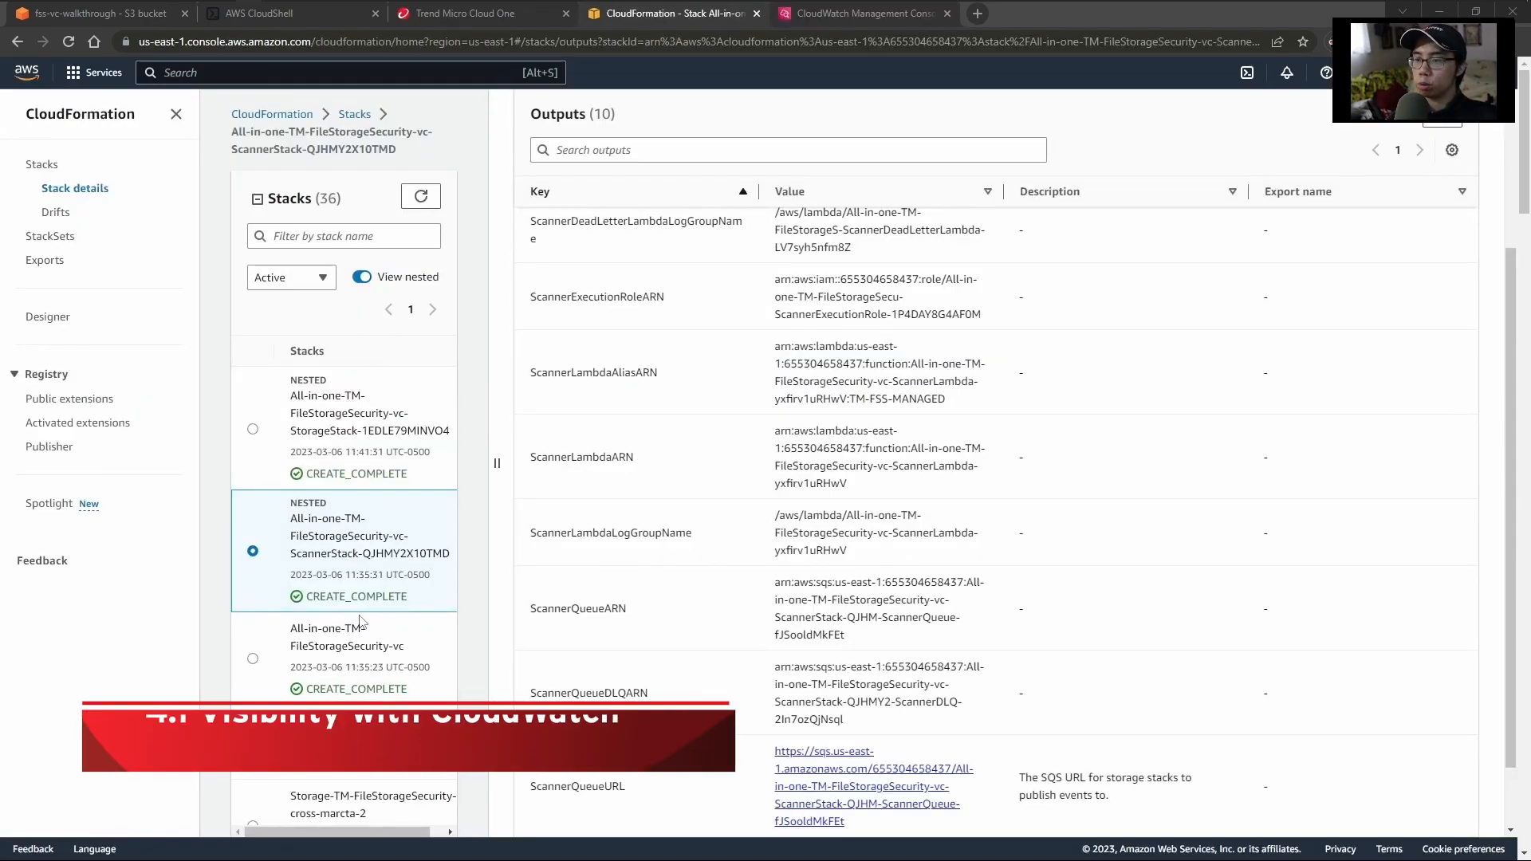
- In CloudFormation, copy the ScannerLambdaLogGroupName value from the outputs of the nested vc ScannerStack
left_click(416, 646)
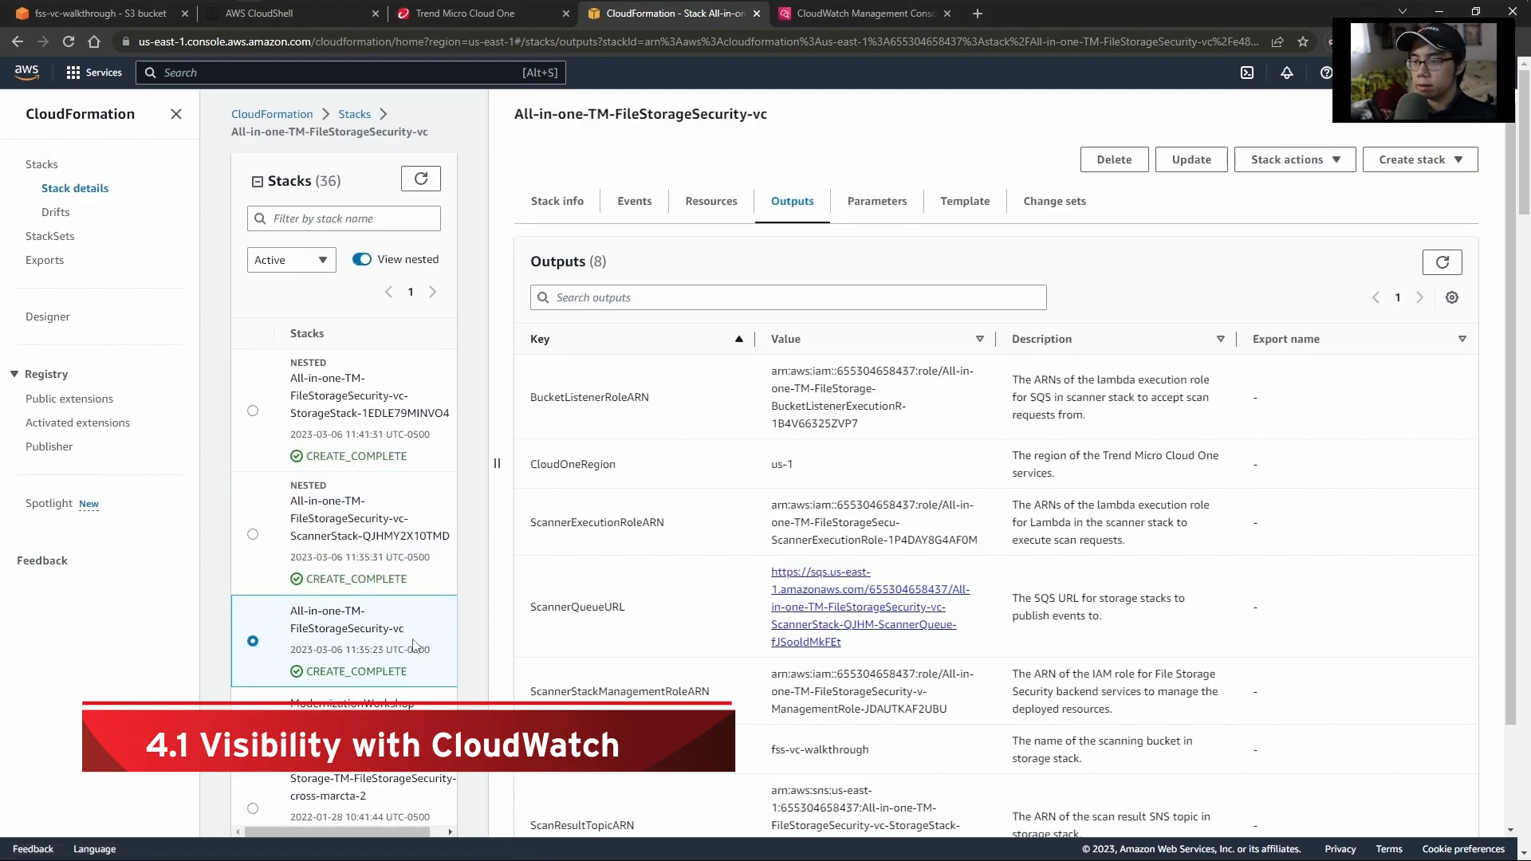
left_click(404, 513)
scroll(781, 563, "down", 5)
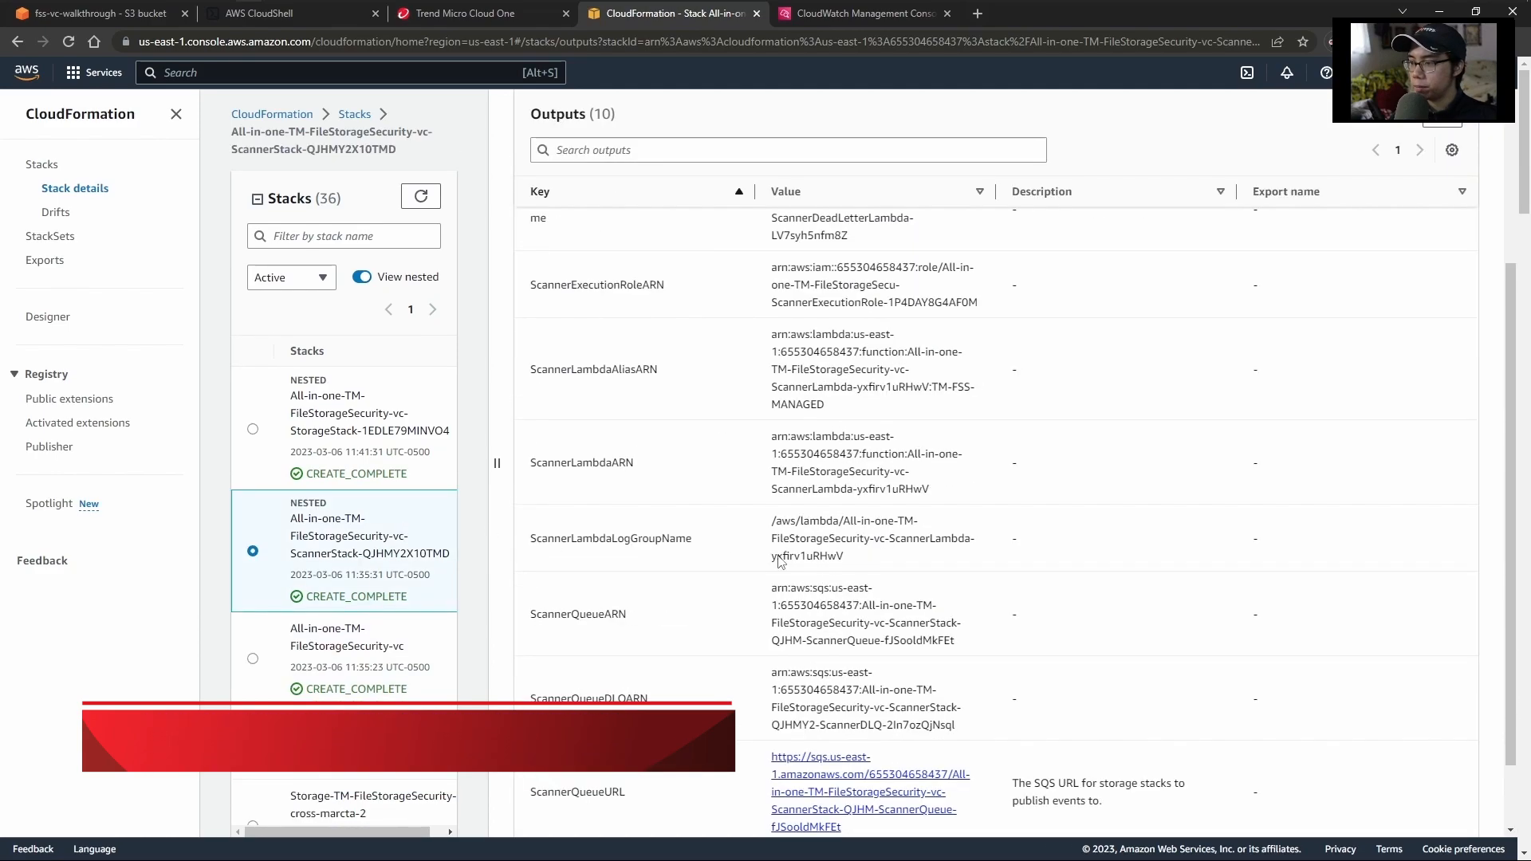
scroll(781, 562, "down", 1)
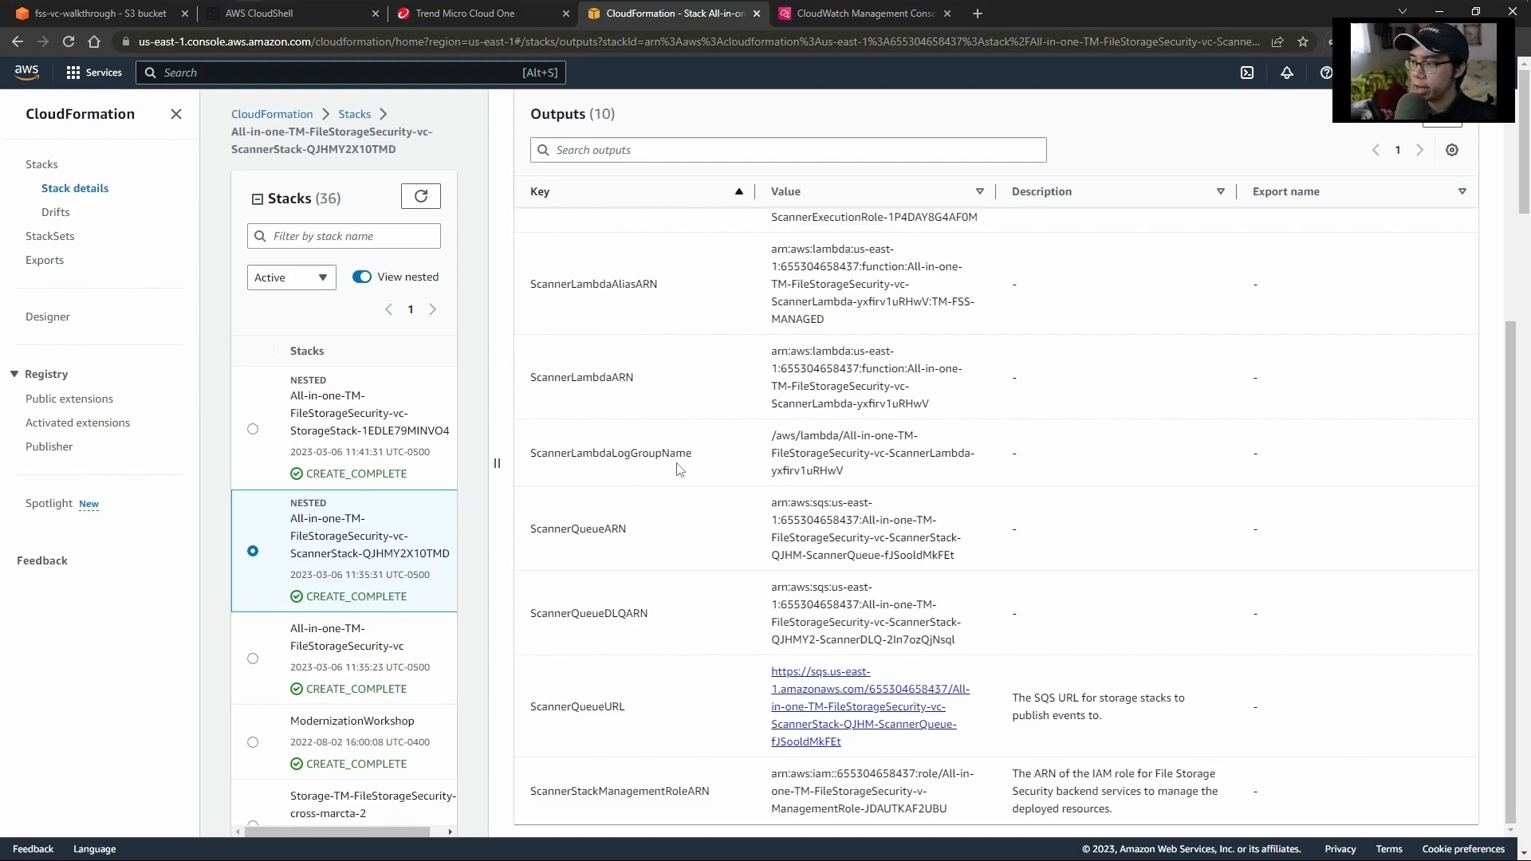
triple_click(867, 479)
key("ctrl+c")
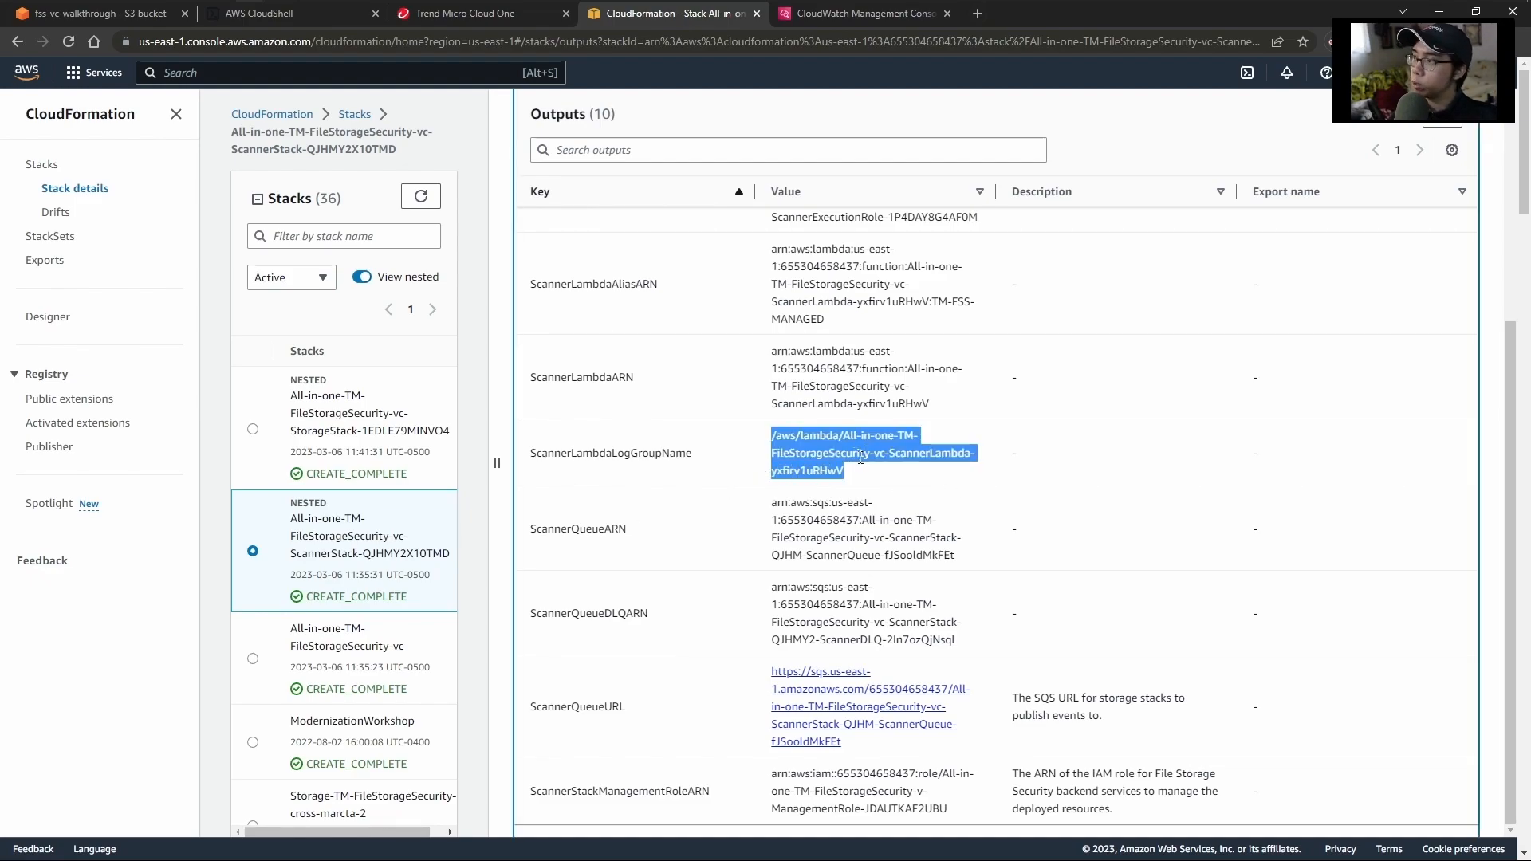
- In CloudWatch, search the log groups for the copied scanner Lambda log group name
left_click(855, 12)
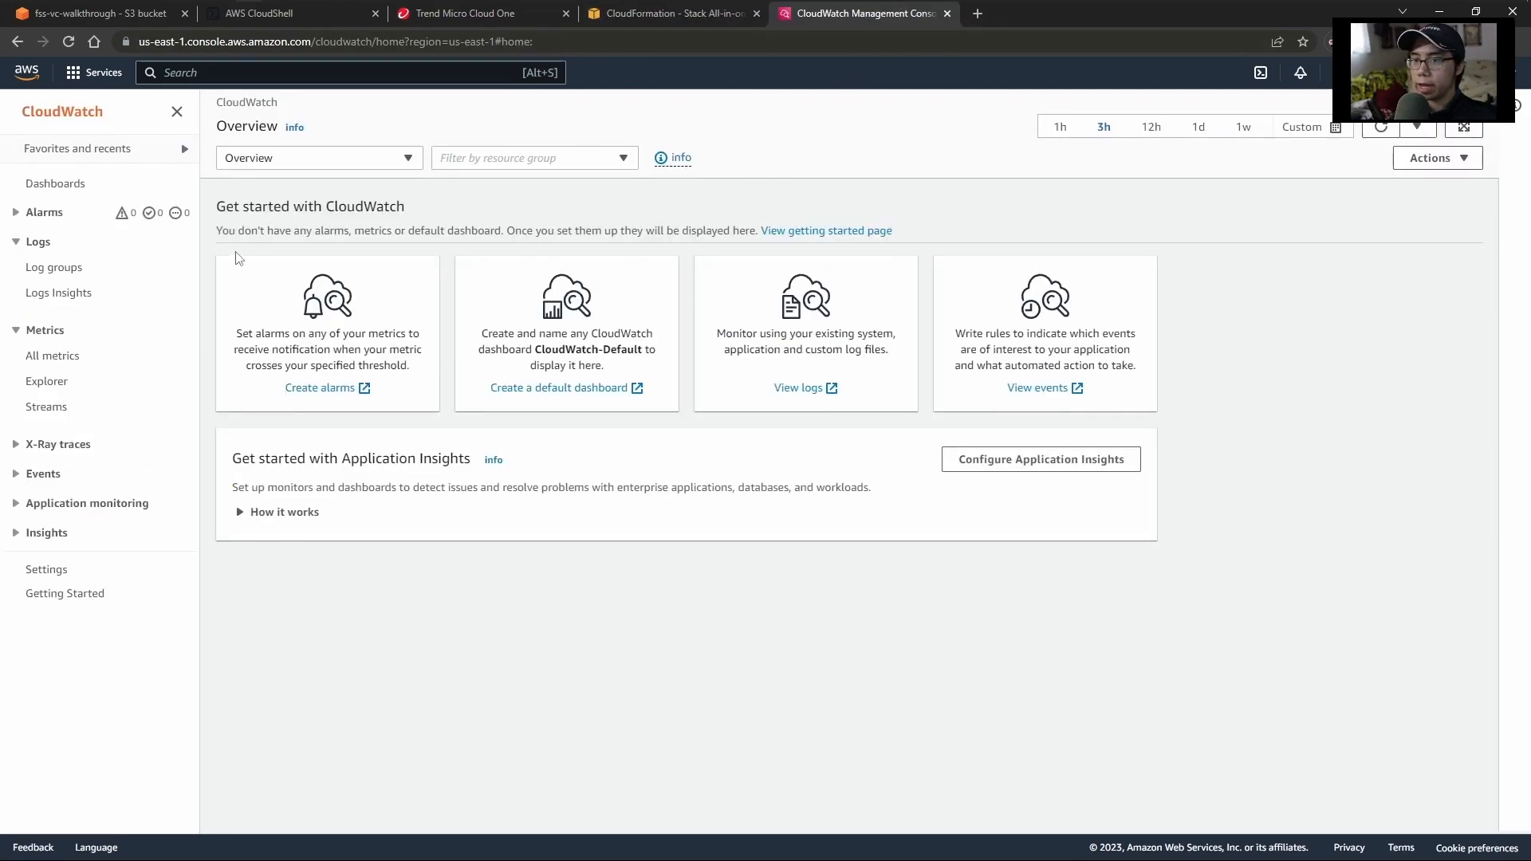
left_click(123, 269)
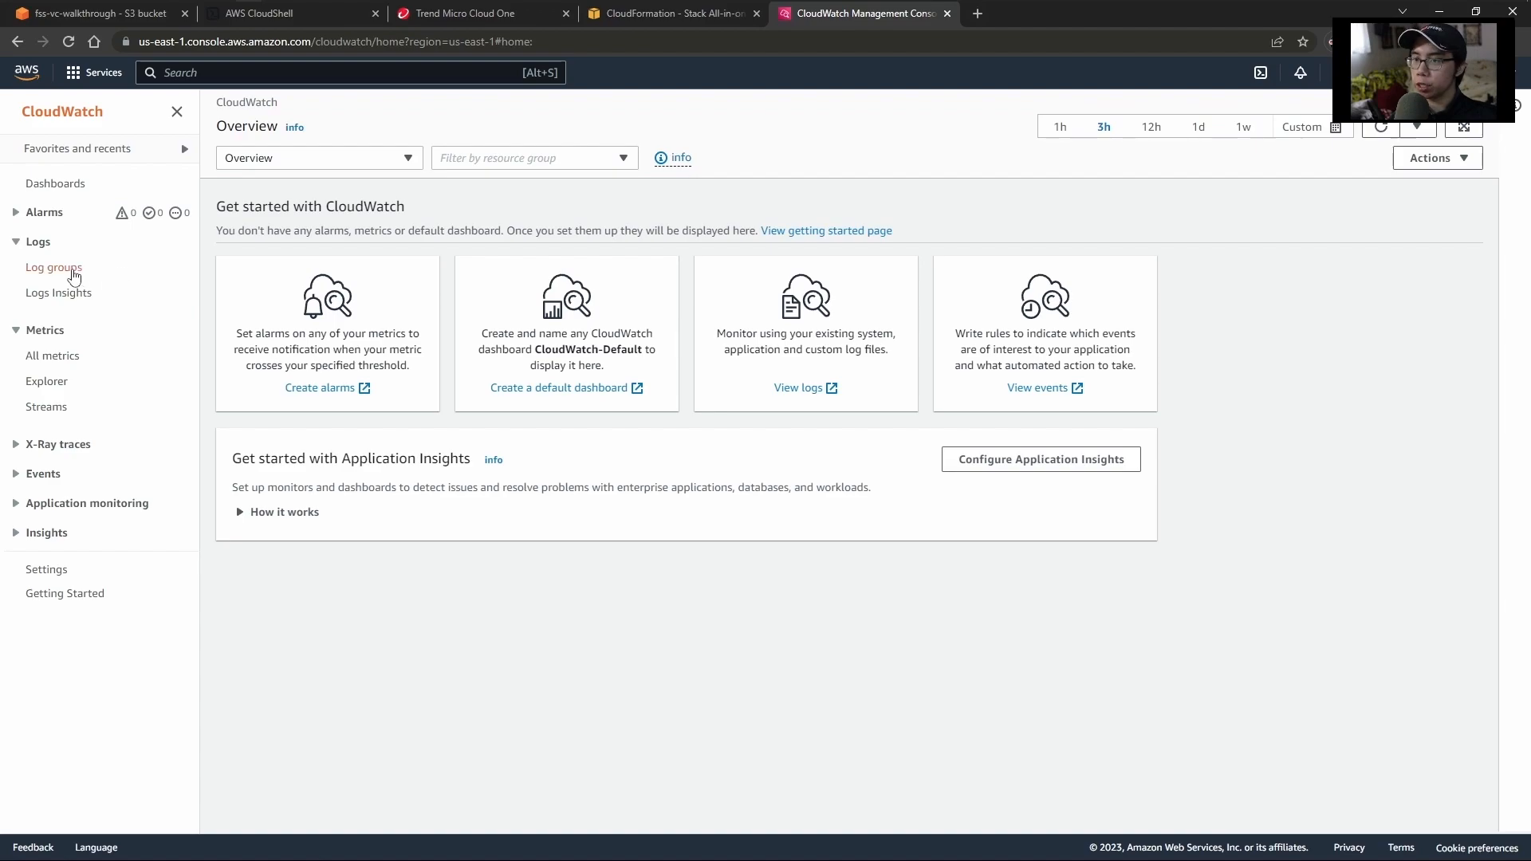
left_click(72, 272)
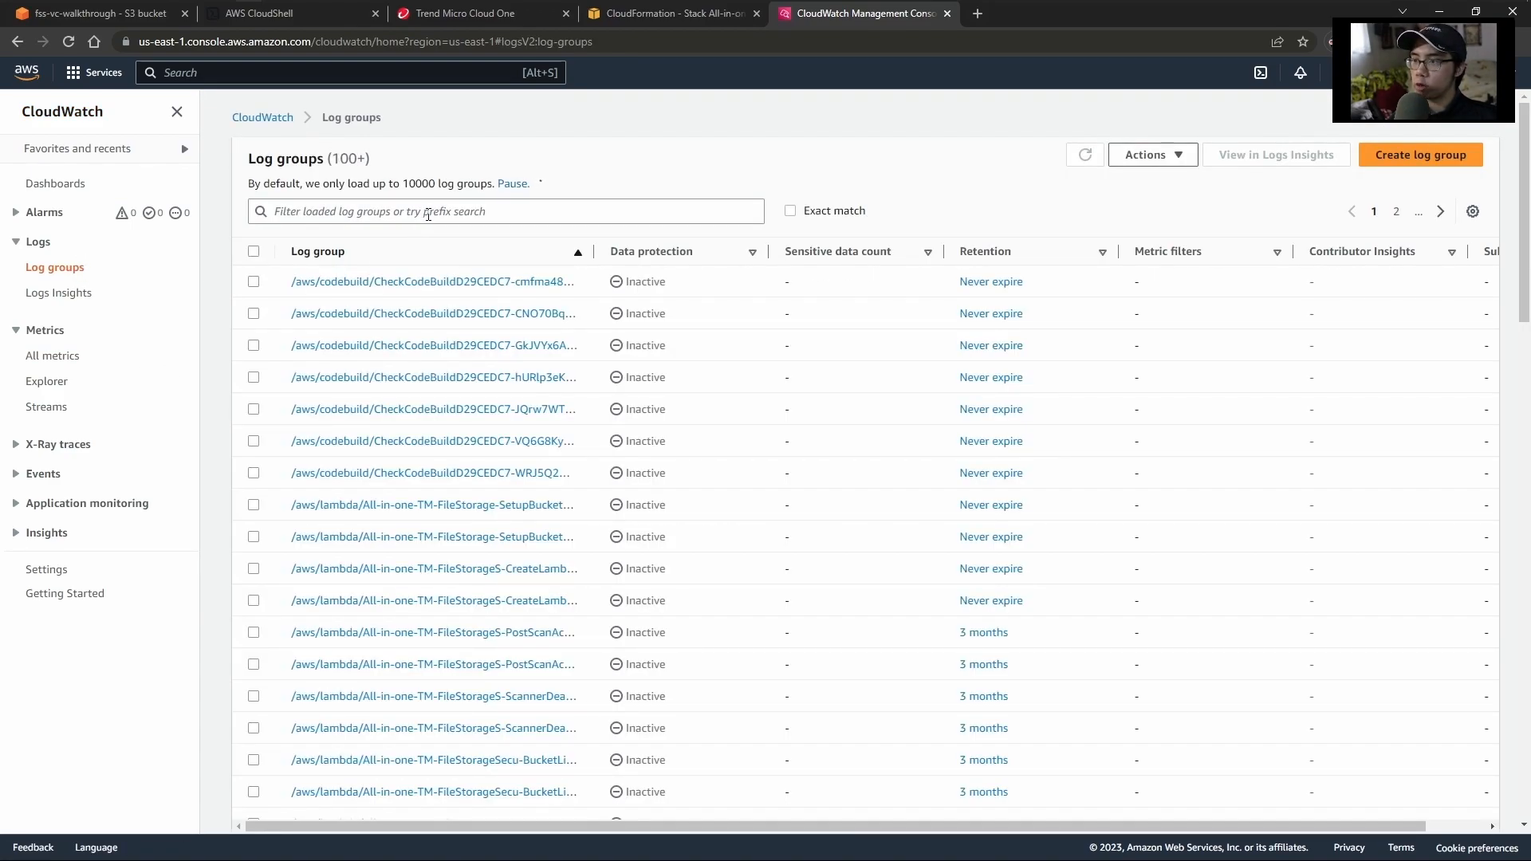
left_click(430, 212)
key("ctrl+v")
key("Return")
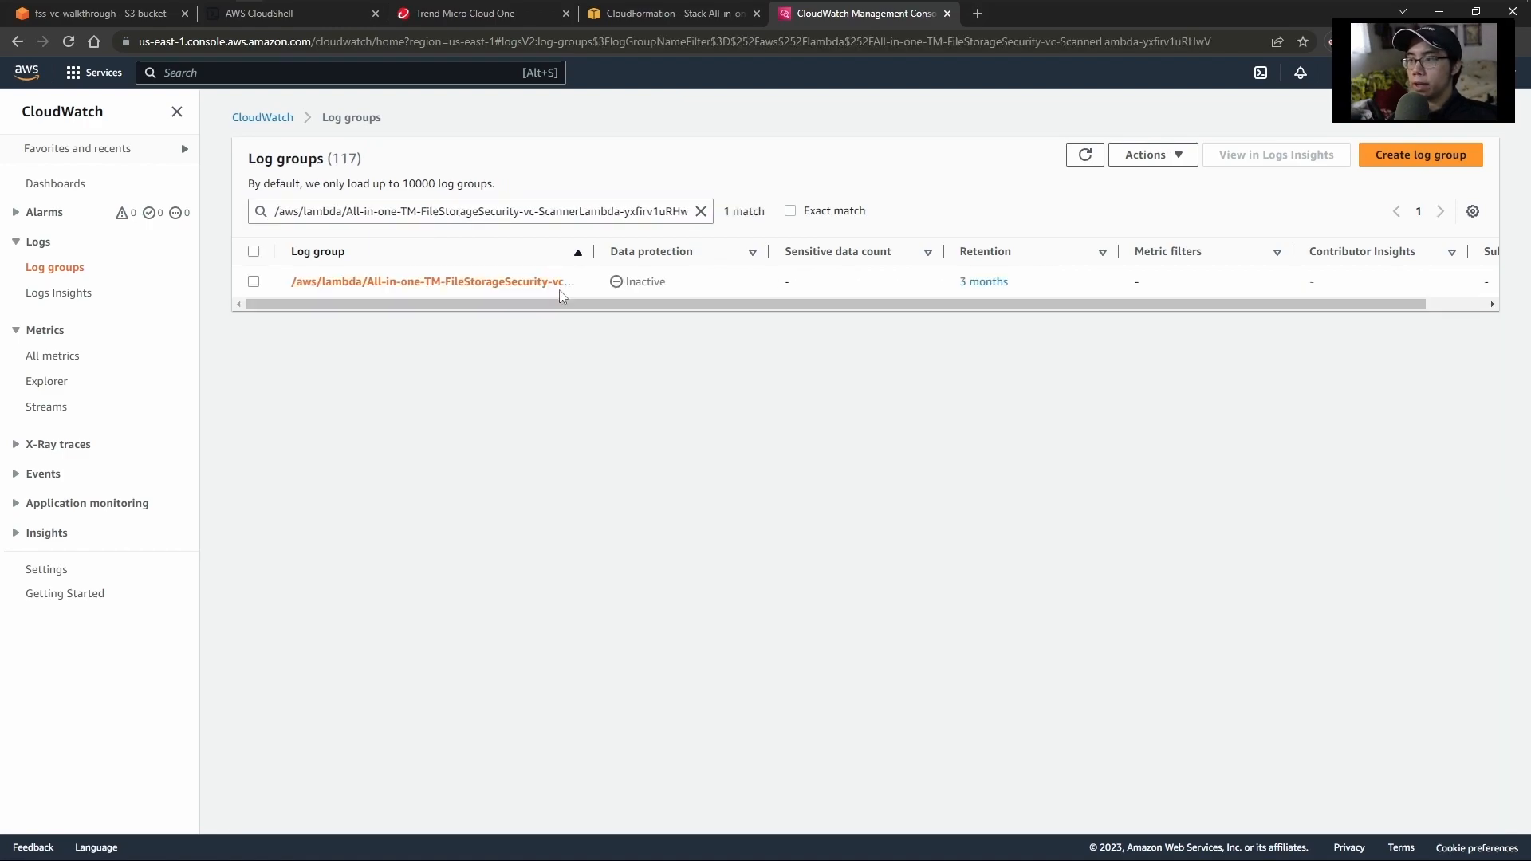
- Open the matching scanner Lambda log group and view the events in its 2023/03/06 log stream
left_click(553, 288)
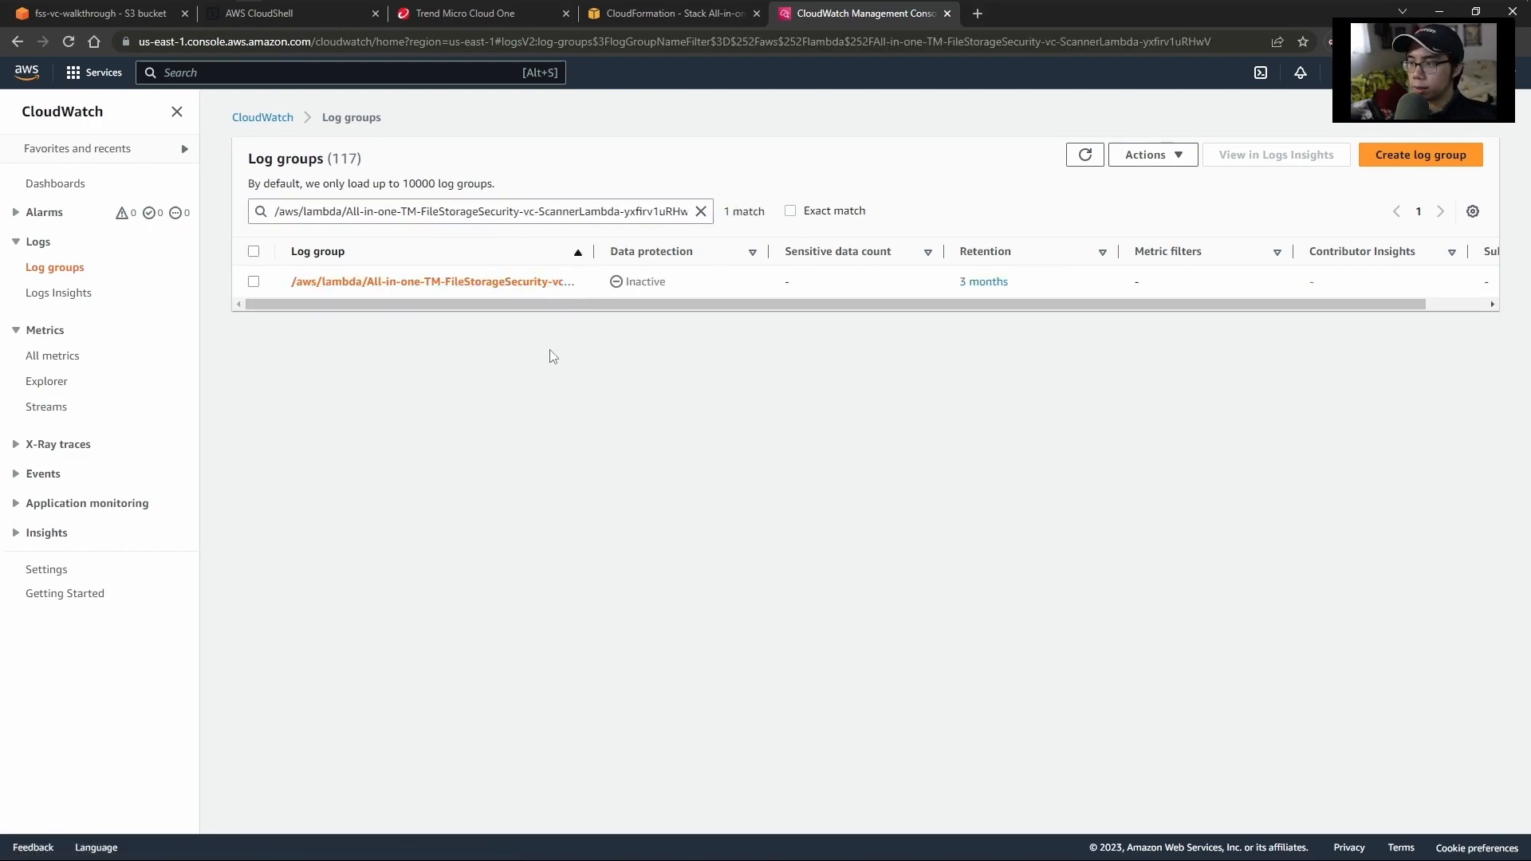
left_click(513, 283)
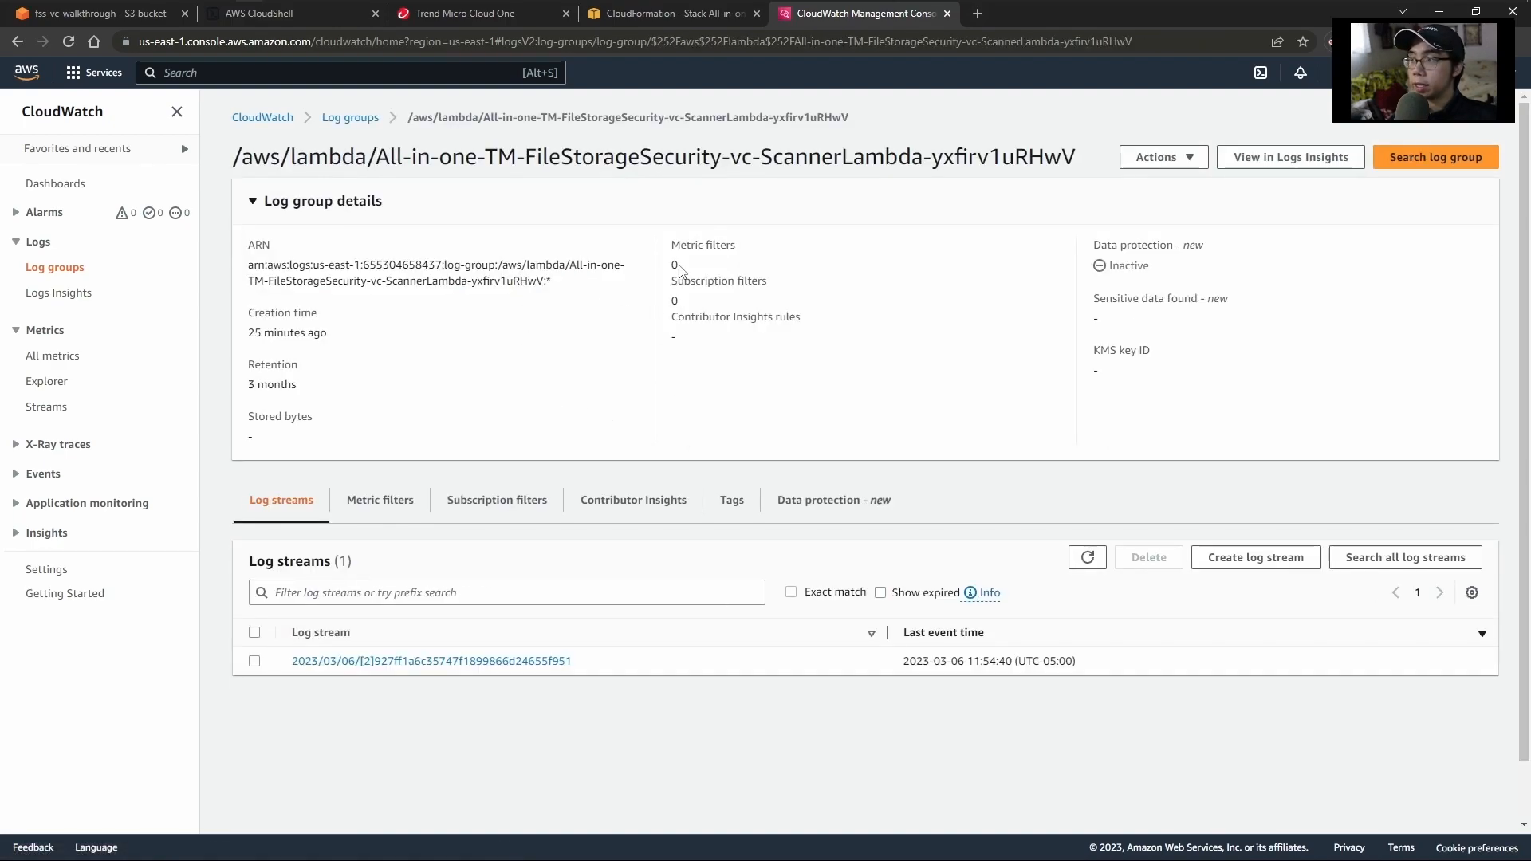
left_click(591, 667)
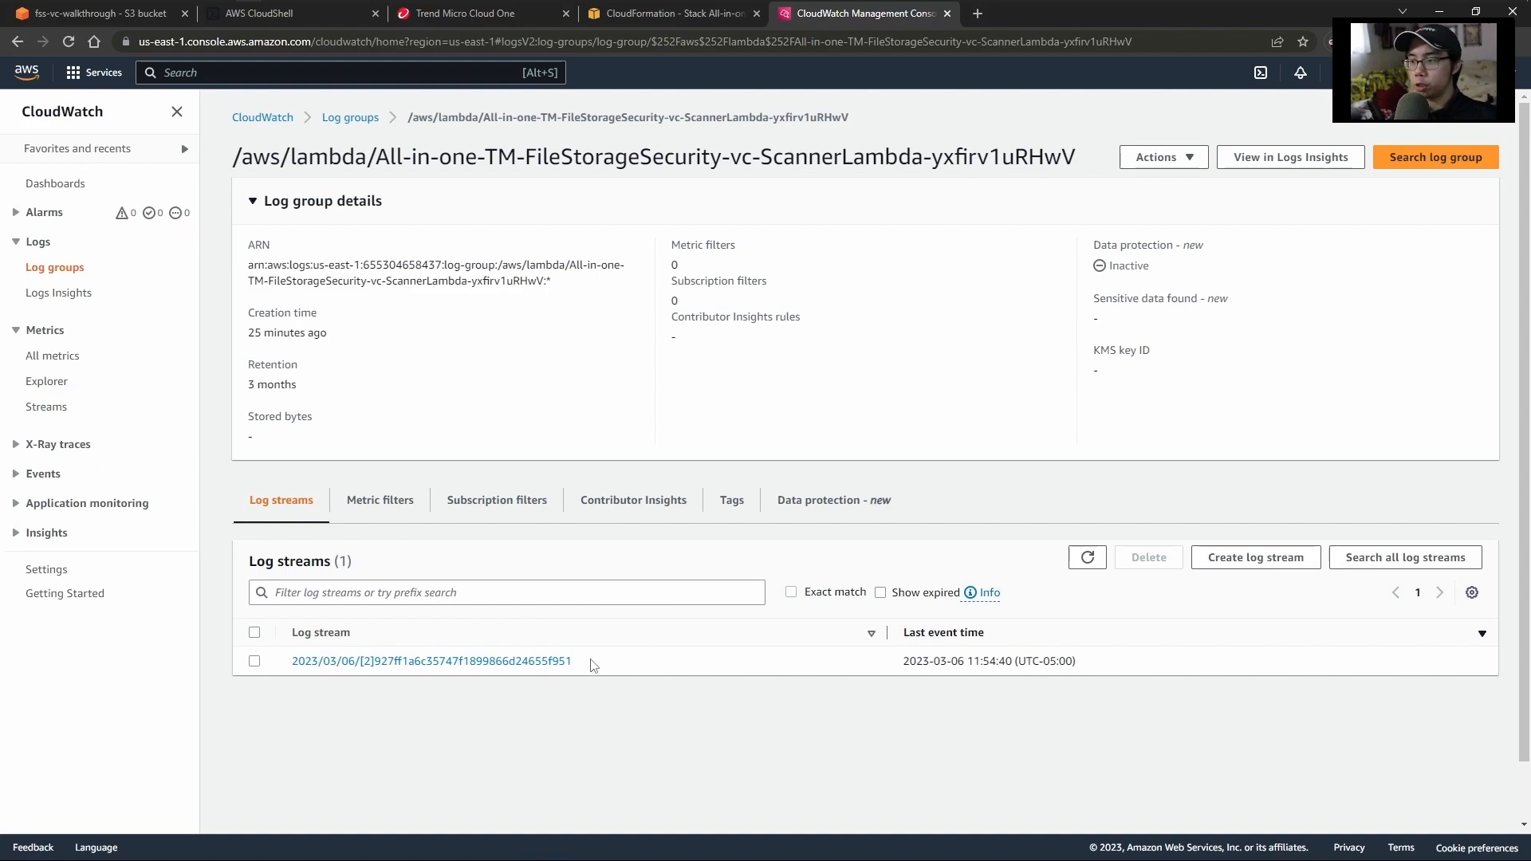
left_click(556, 662)
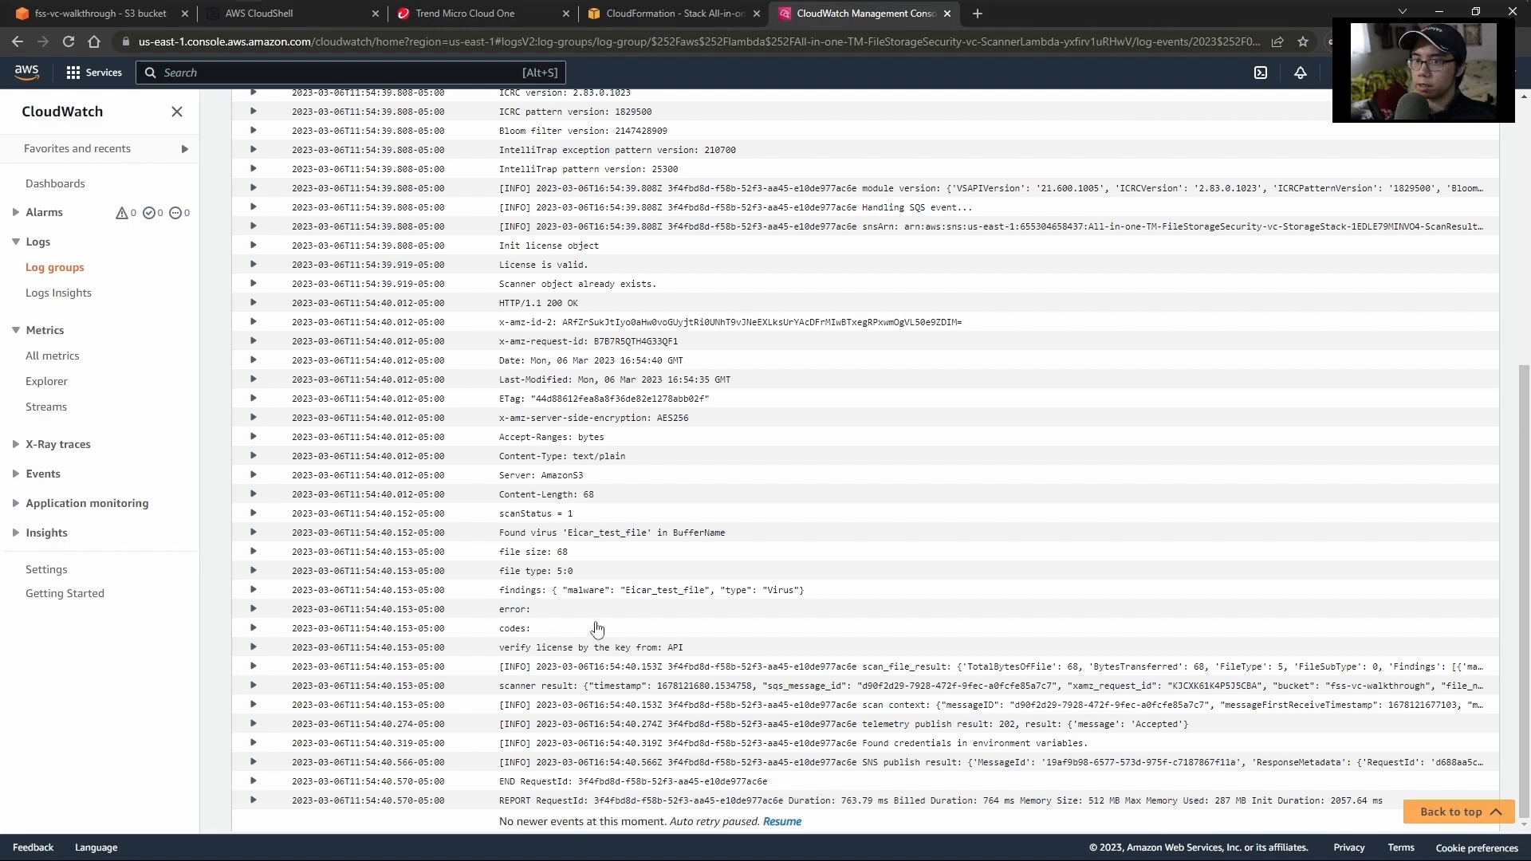
scroll(632, 601, "up", 5)
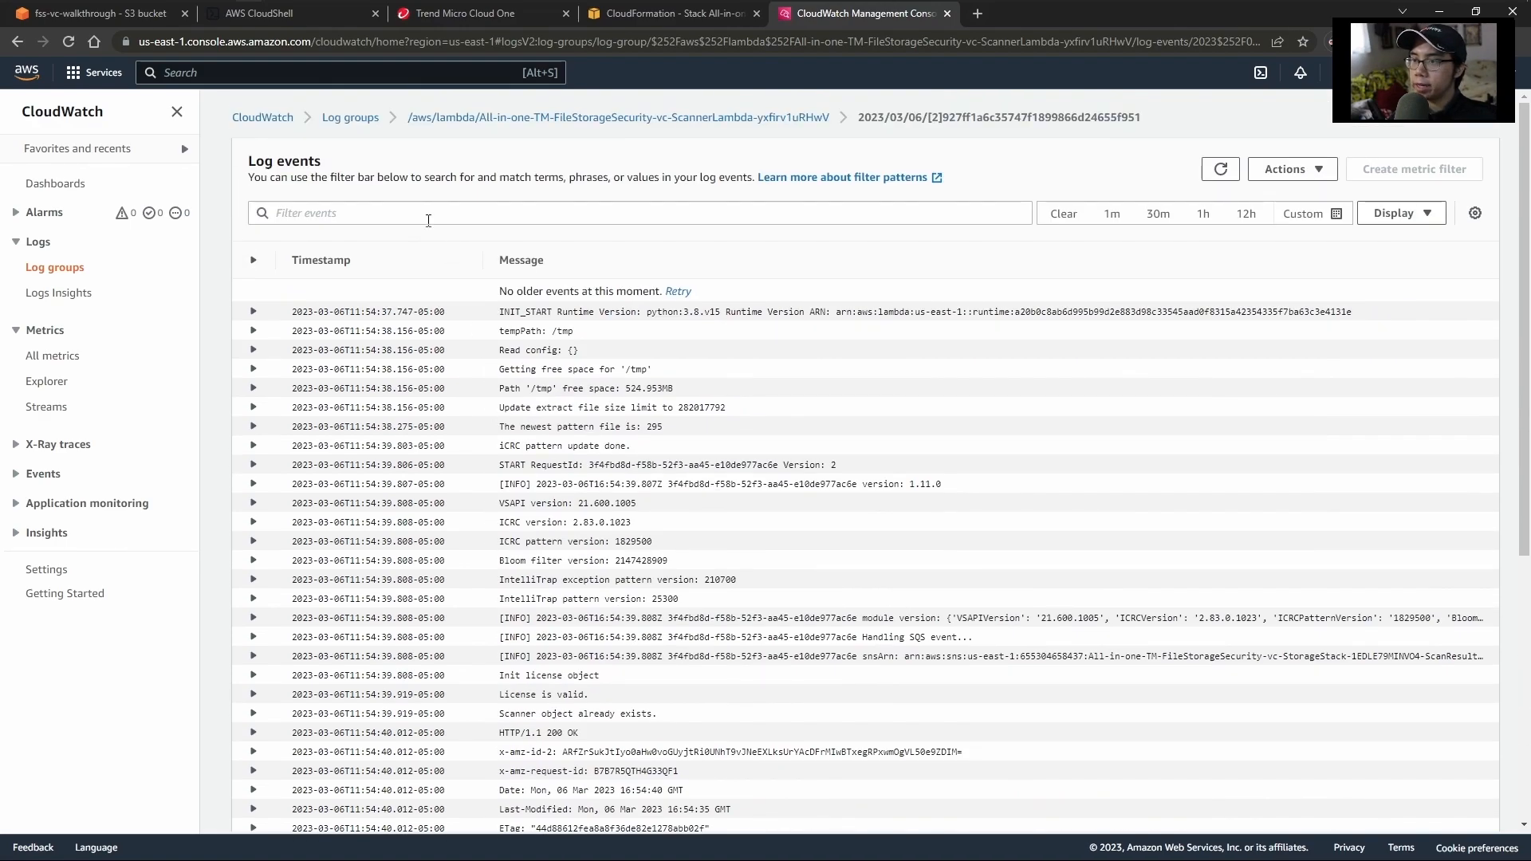
- Filter the log events by "scanner result" and expand the matching event to examine the scan findings
left_click(413, 214)
type("scabb")
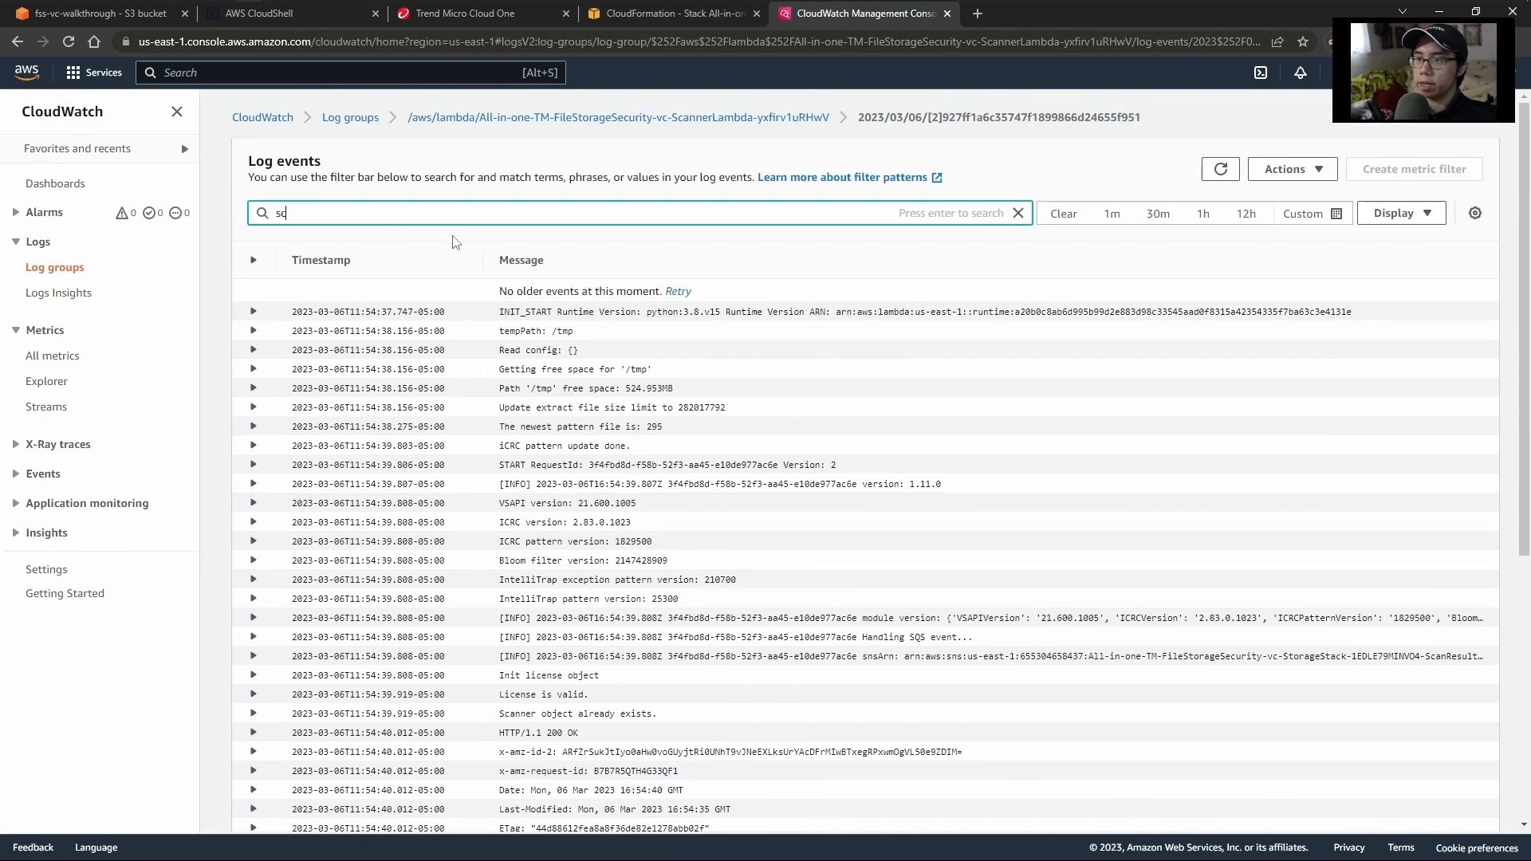
key("BackSpace")
key("BackSpace")
type("nner")
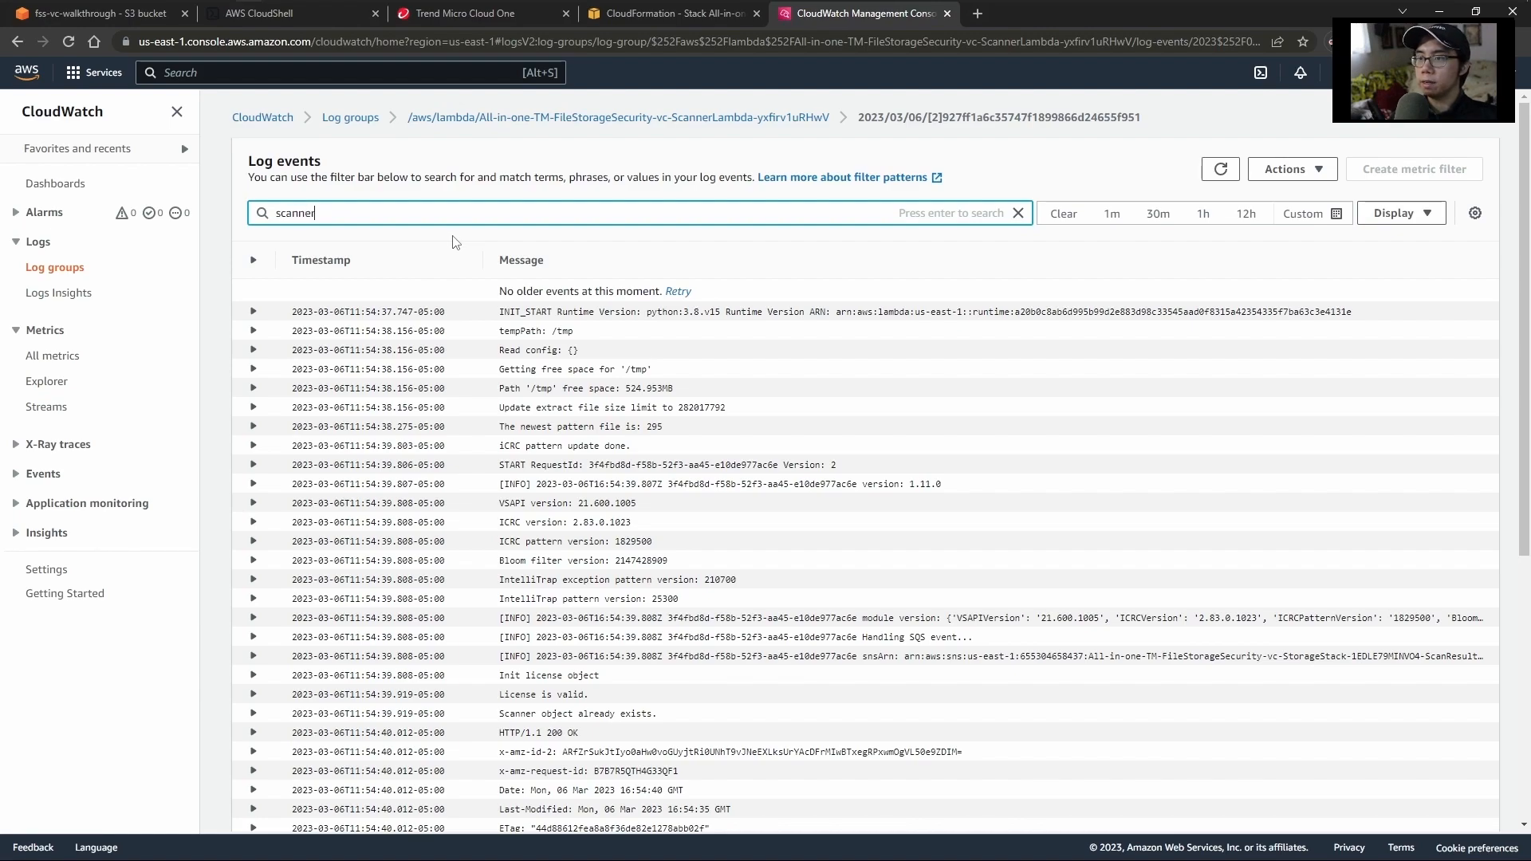
type(" result")
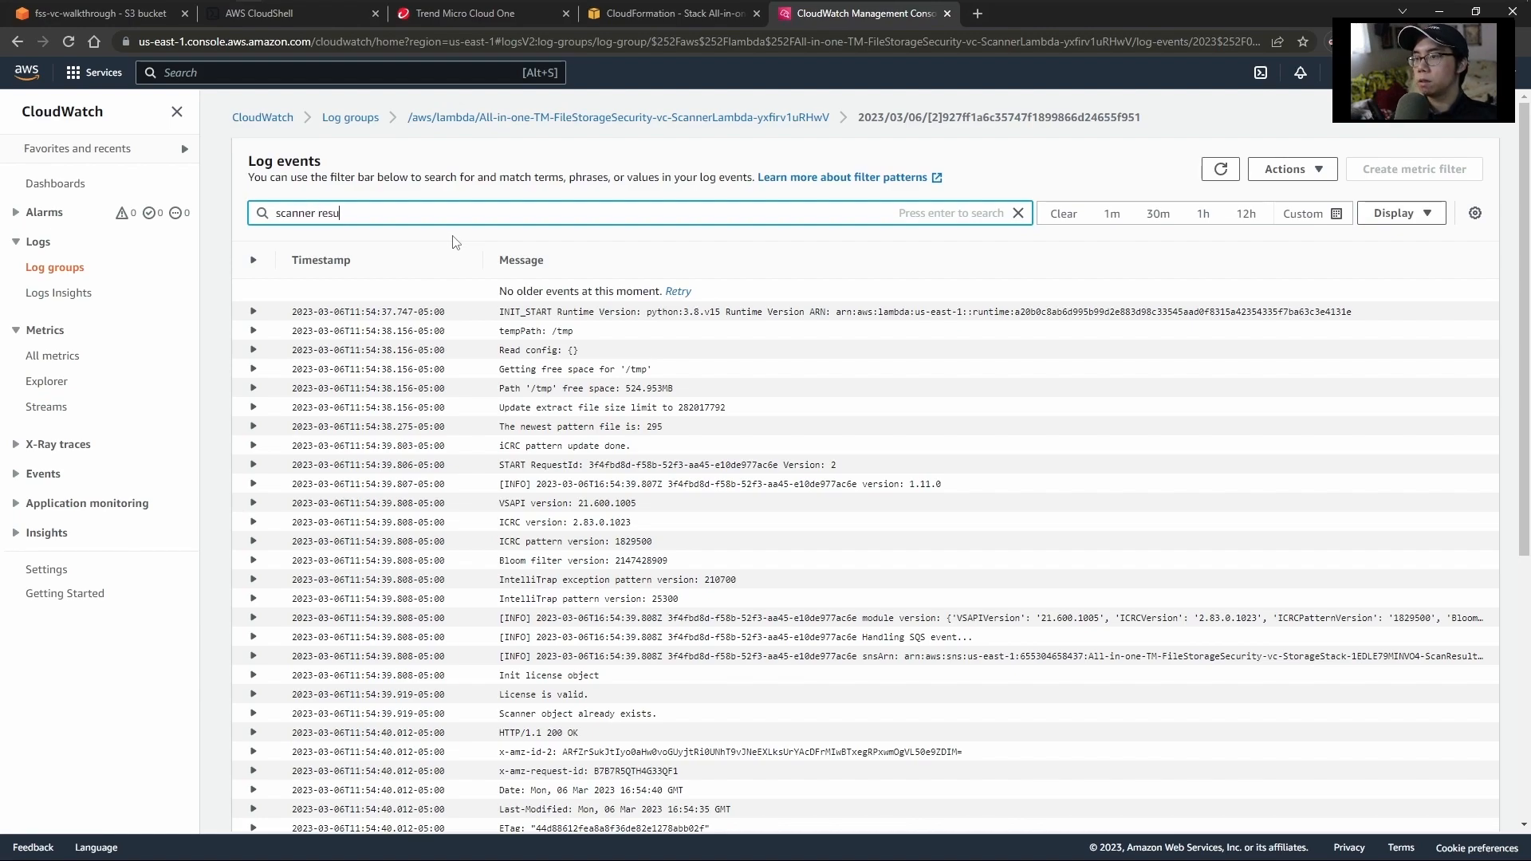
key("Return")
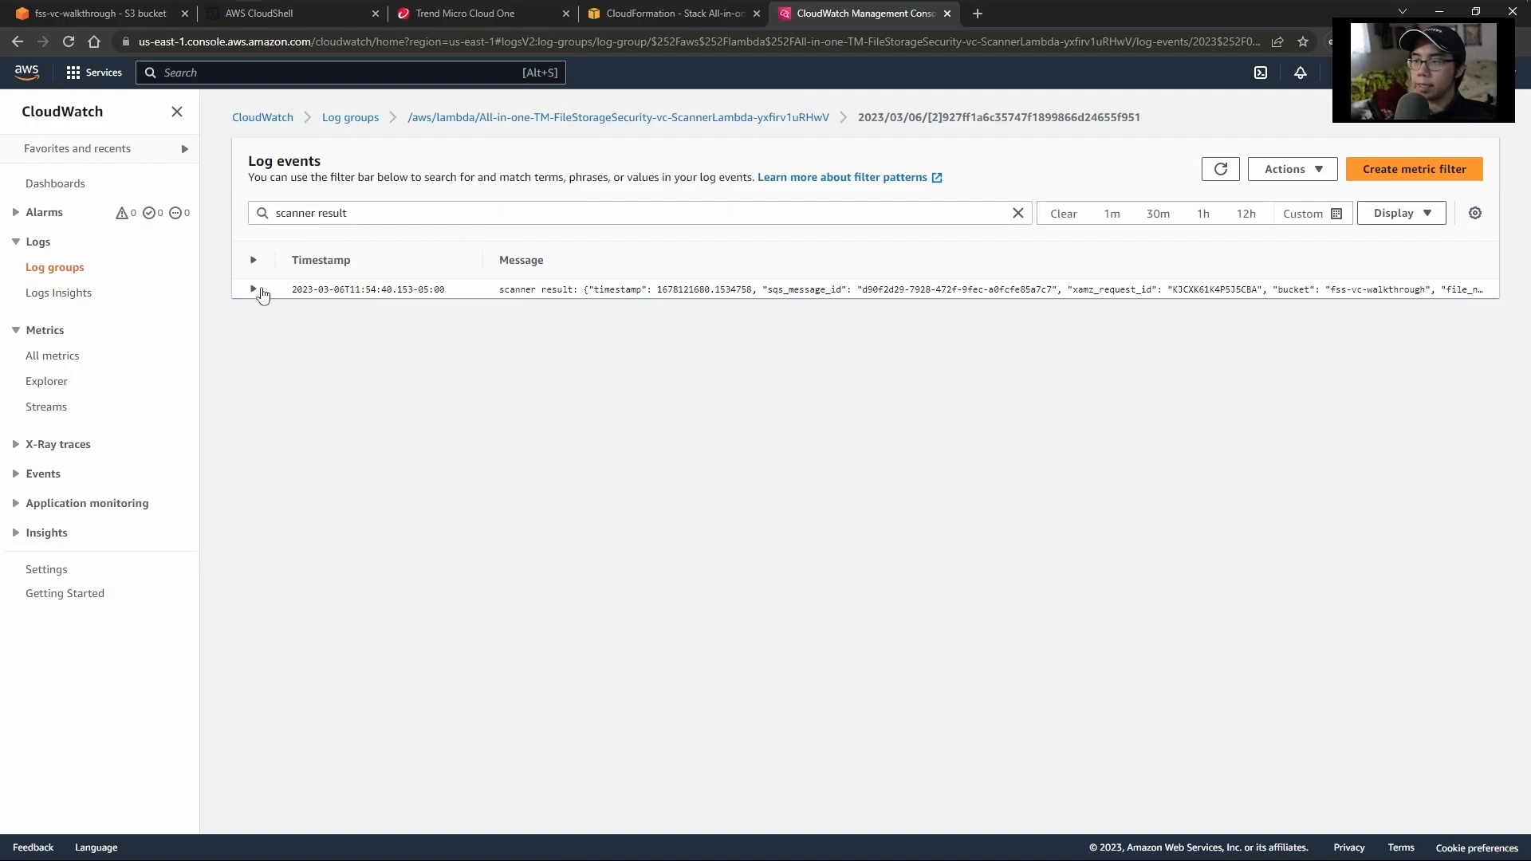
left_click(254, 291)
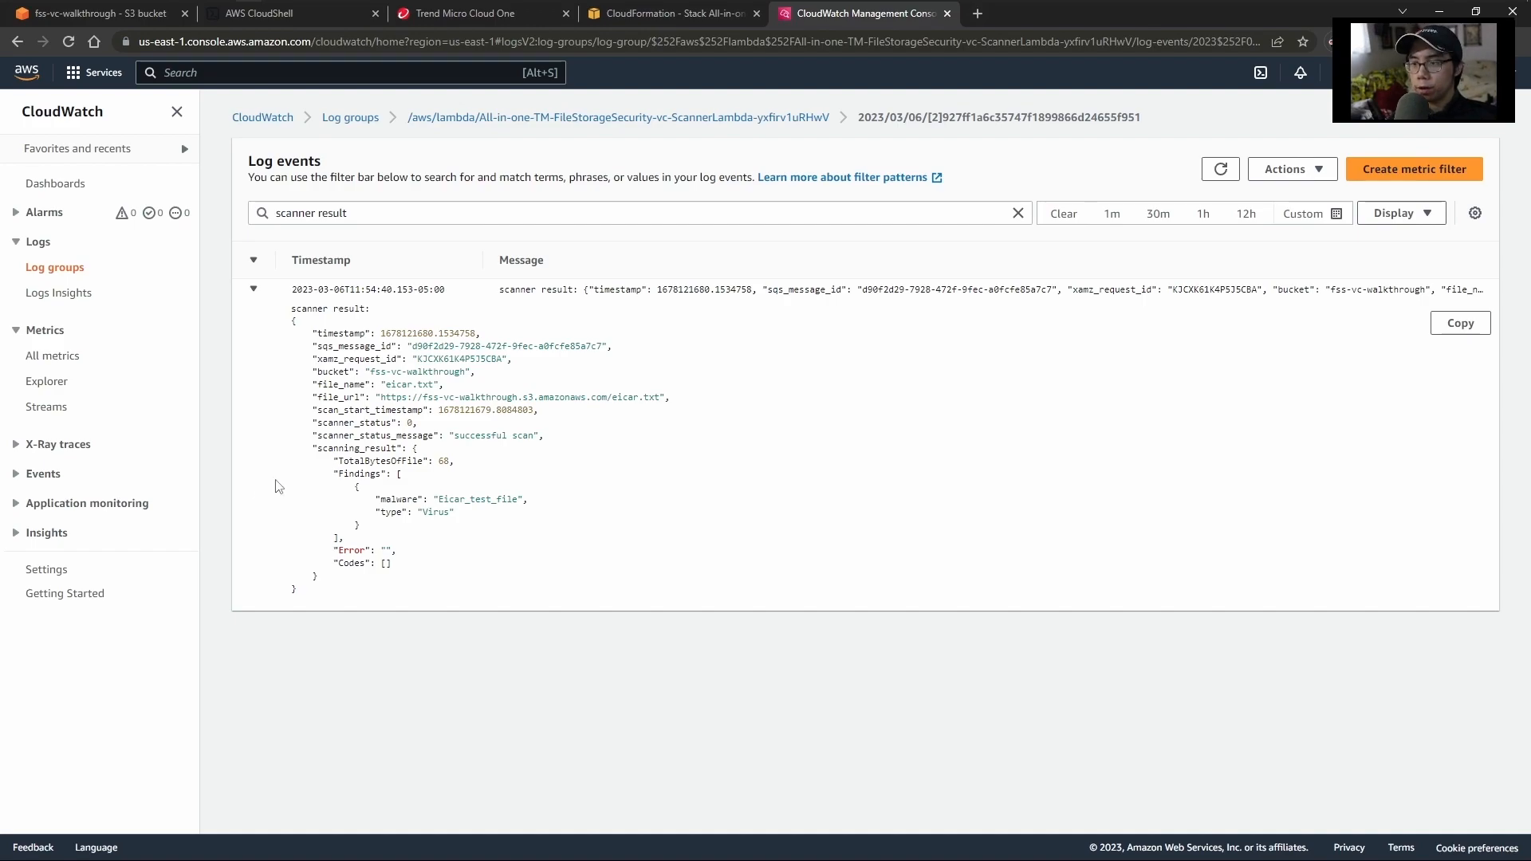
key("ctrl")
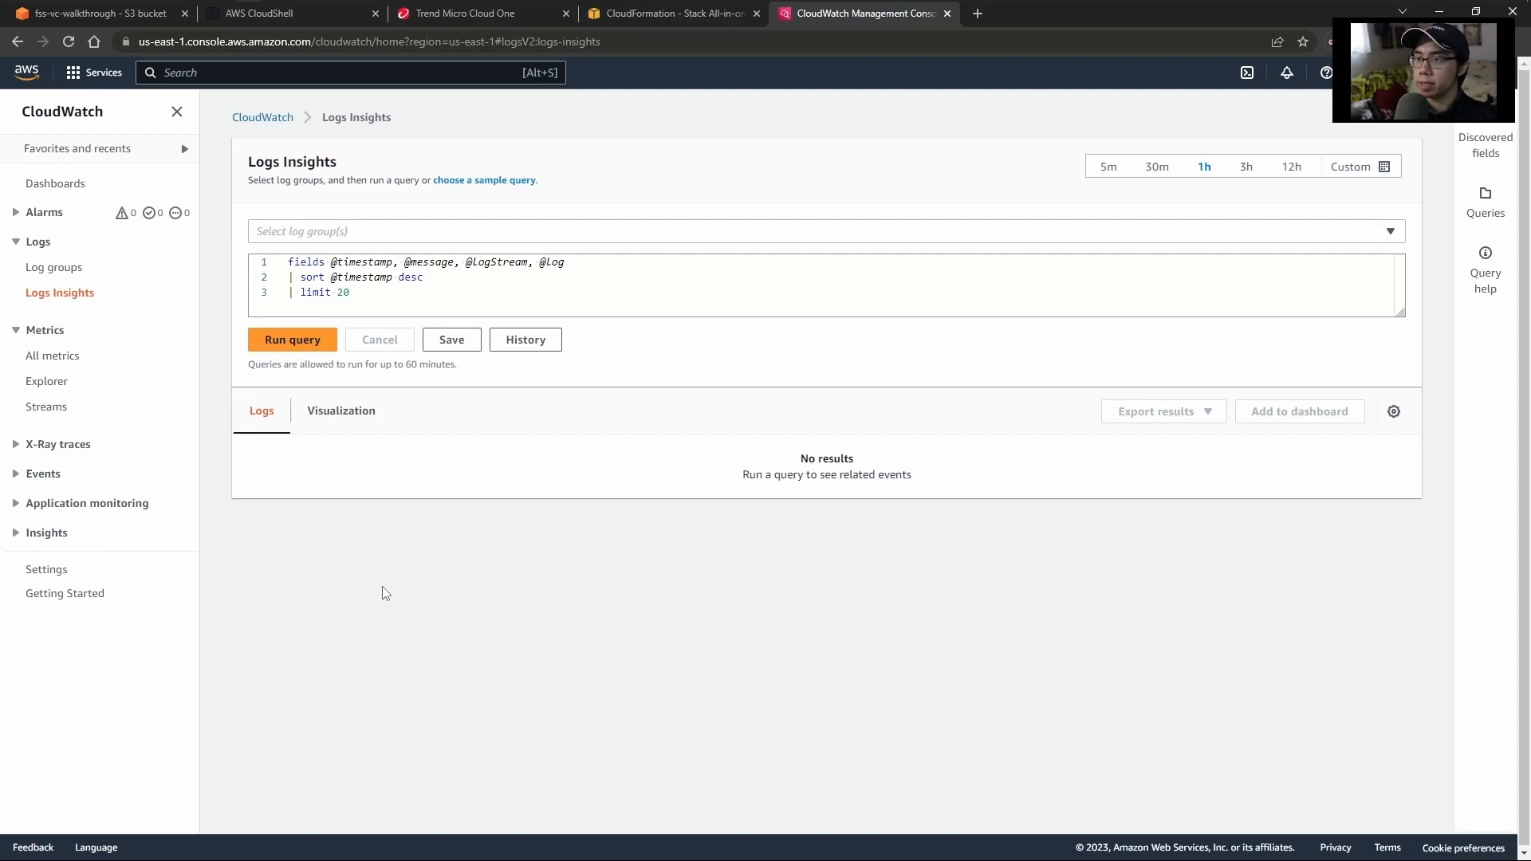
- In Logs Insights, select the scanner Lambda log group named in the CloudFormation ScannerLambdaLogGroupName output as the query source
left_click(712, 16)
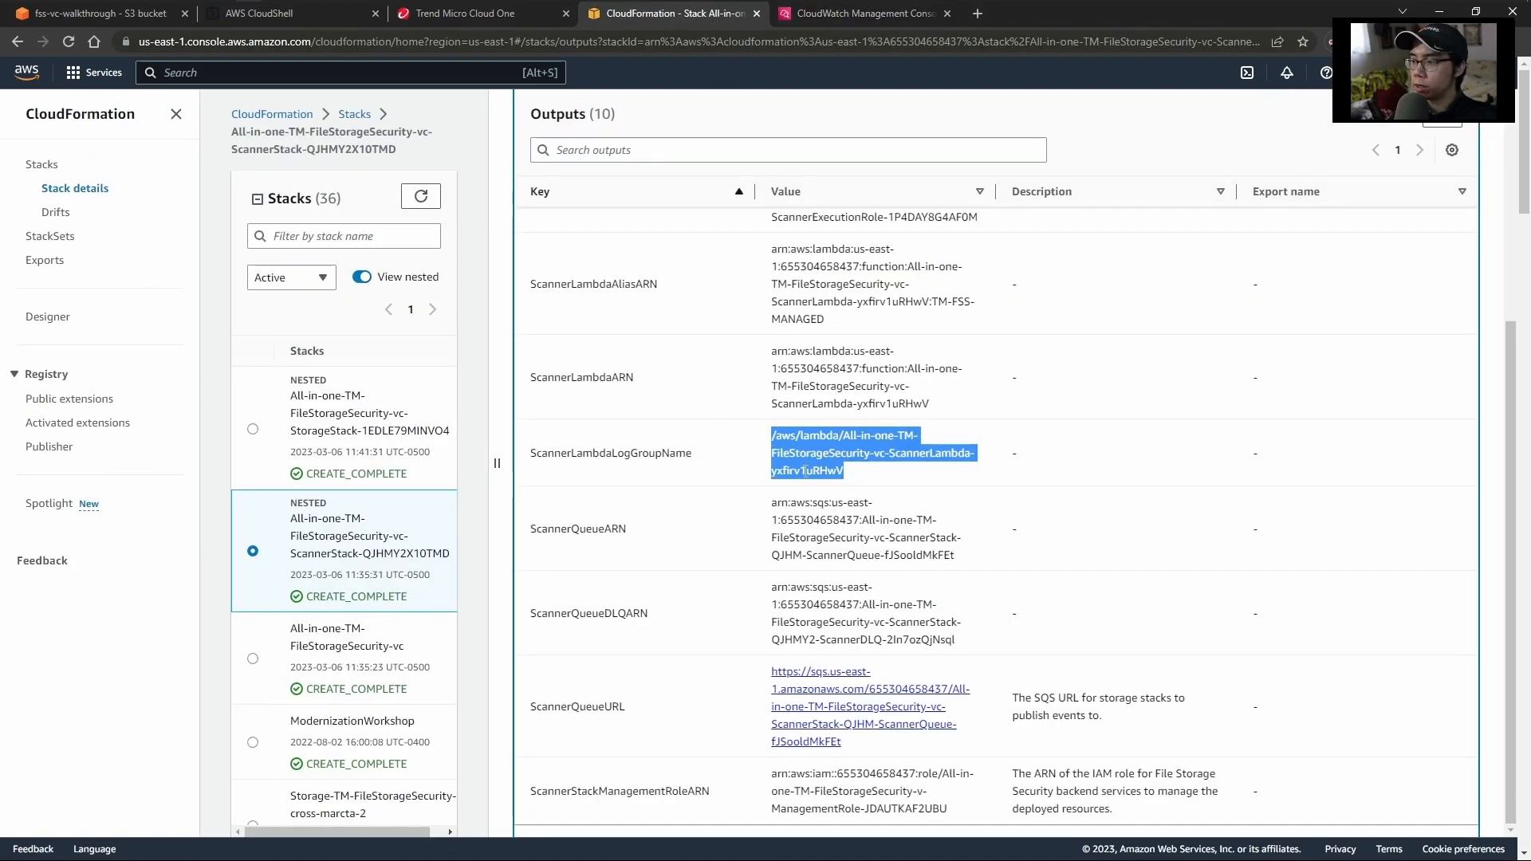
left_click(834, 16)
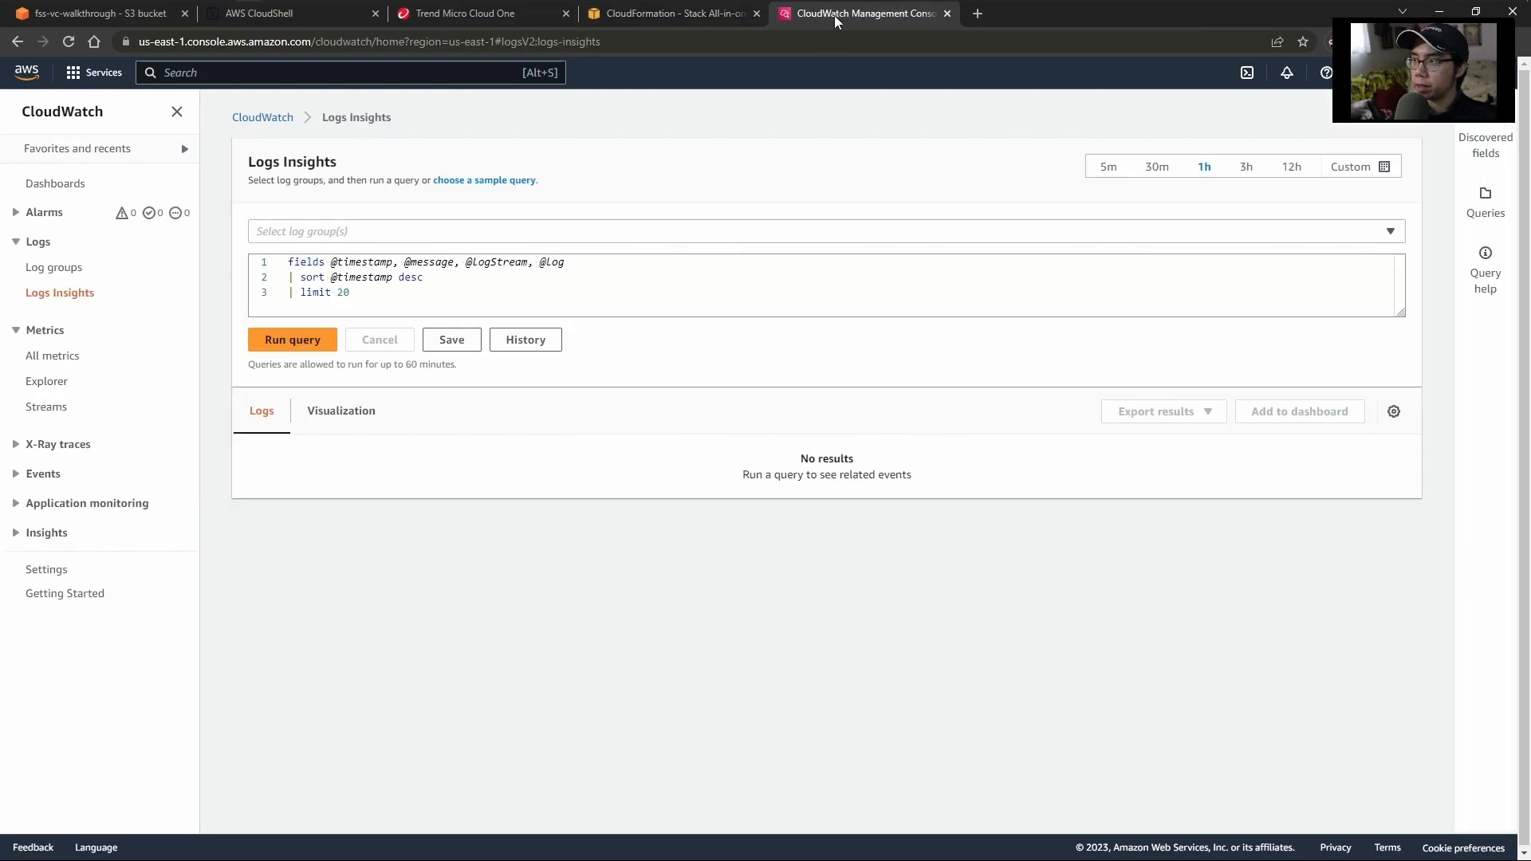
left_click(437, 234)
key("ctrl+v")
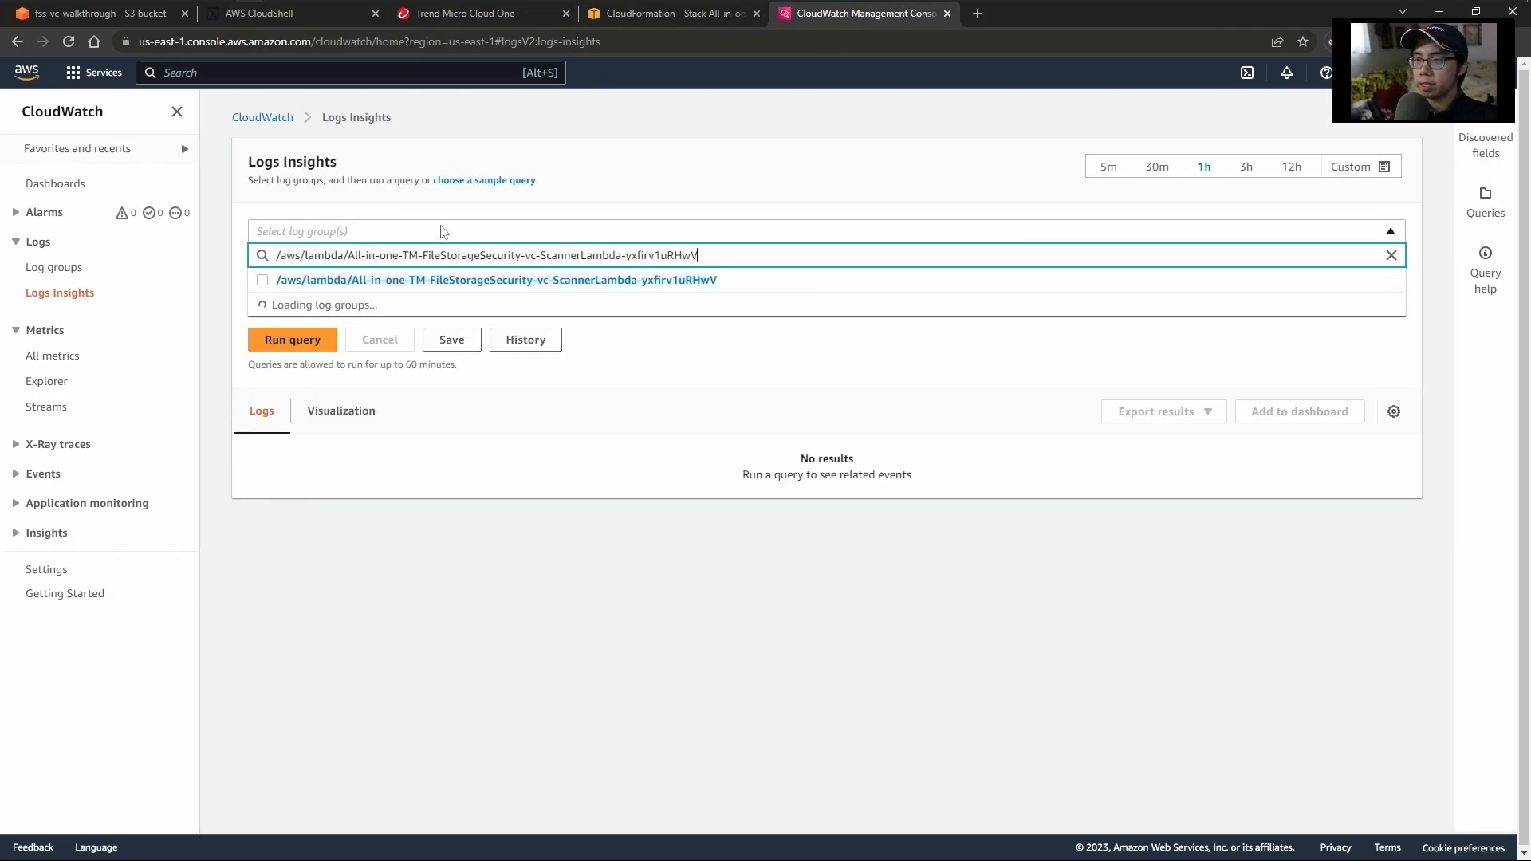
left_click(265, 285)
left_click(426, 331)
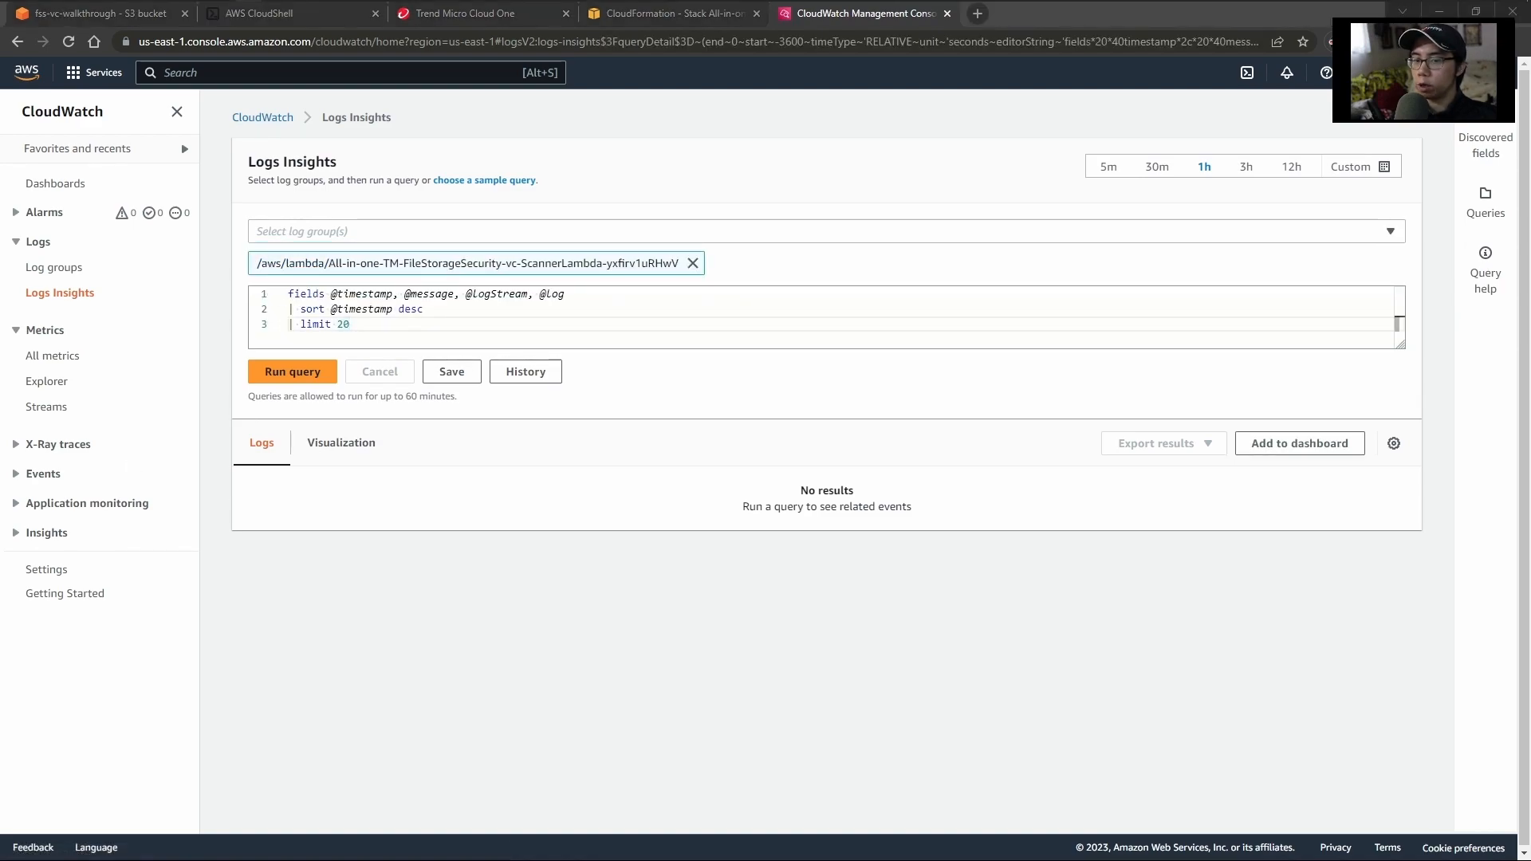
key("ctrl+a")
key("BackSpace")
key("ctrl+v")
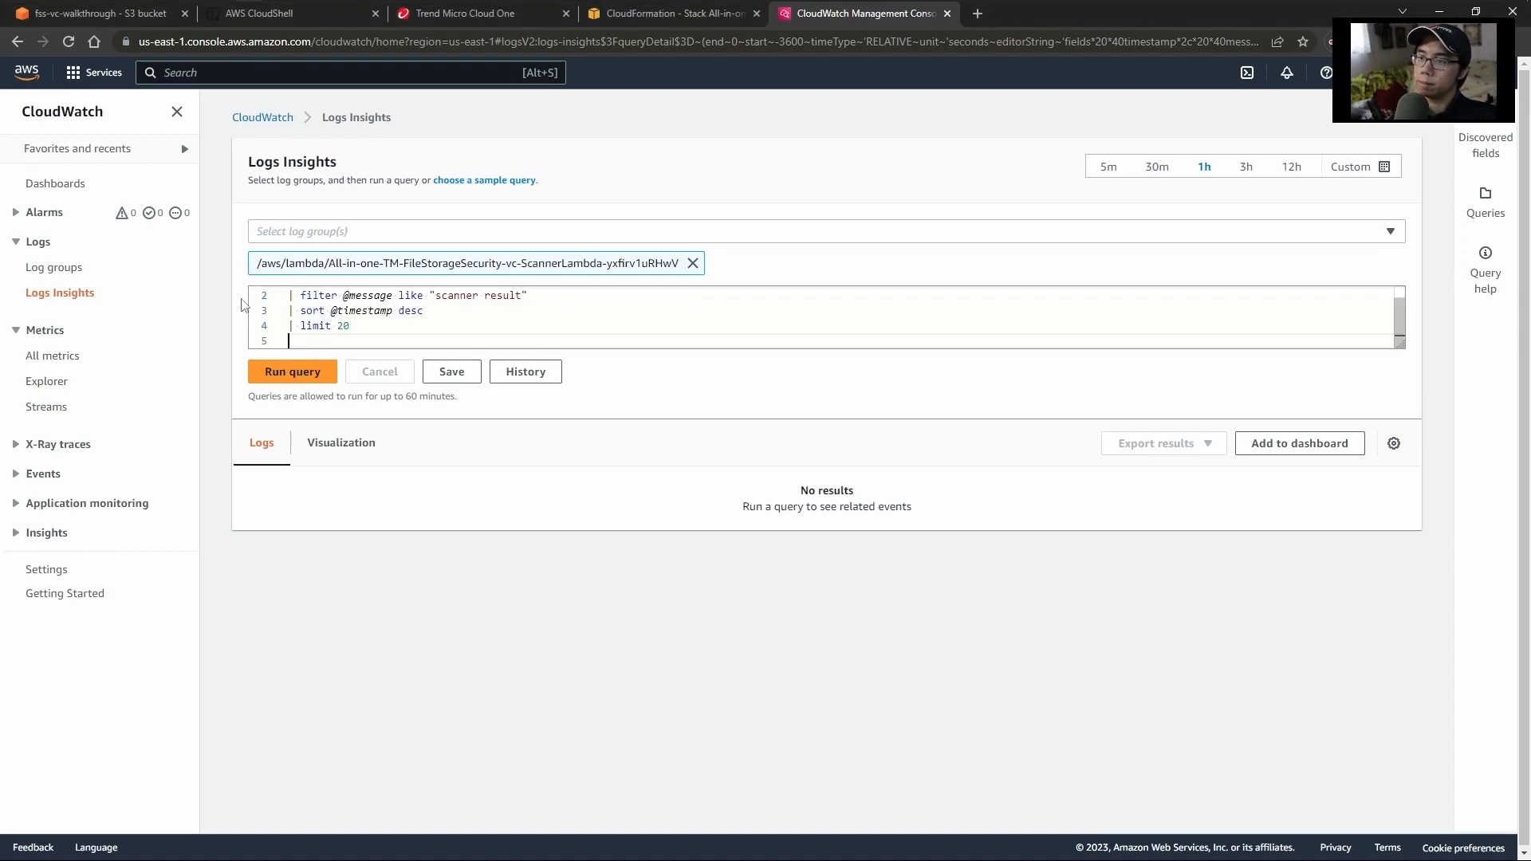
key("BackSpace")
left_click(295, 381)
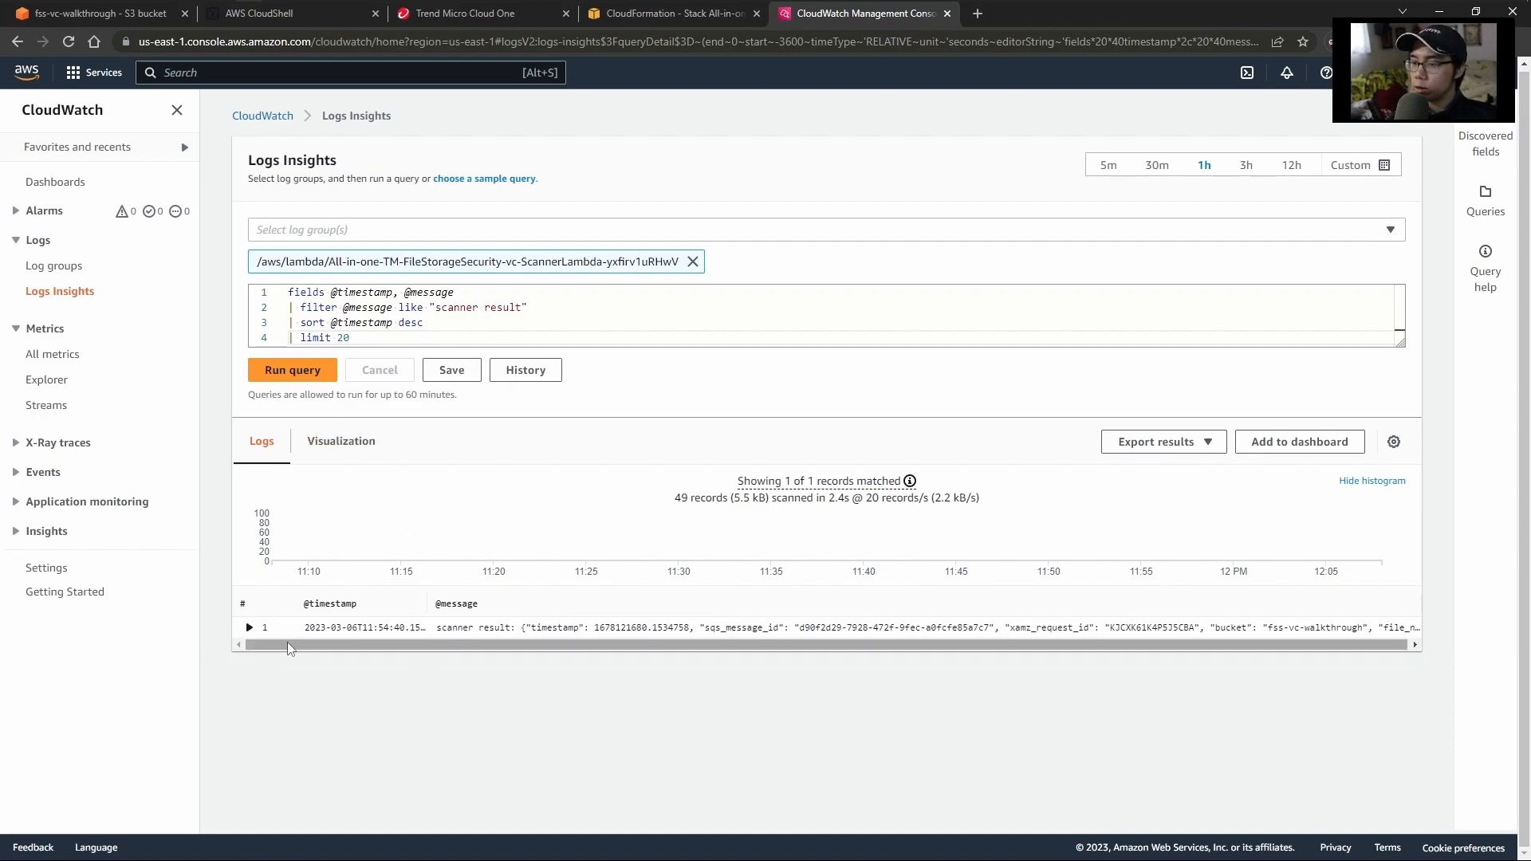
left_click(249, 628)
scroll(271, 582, "down", 2)
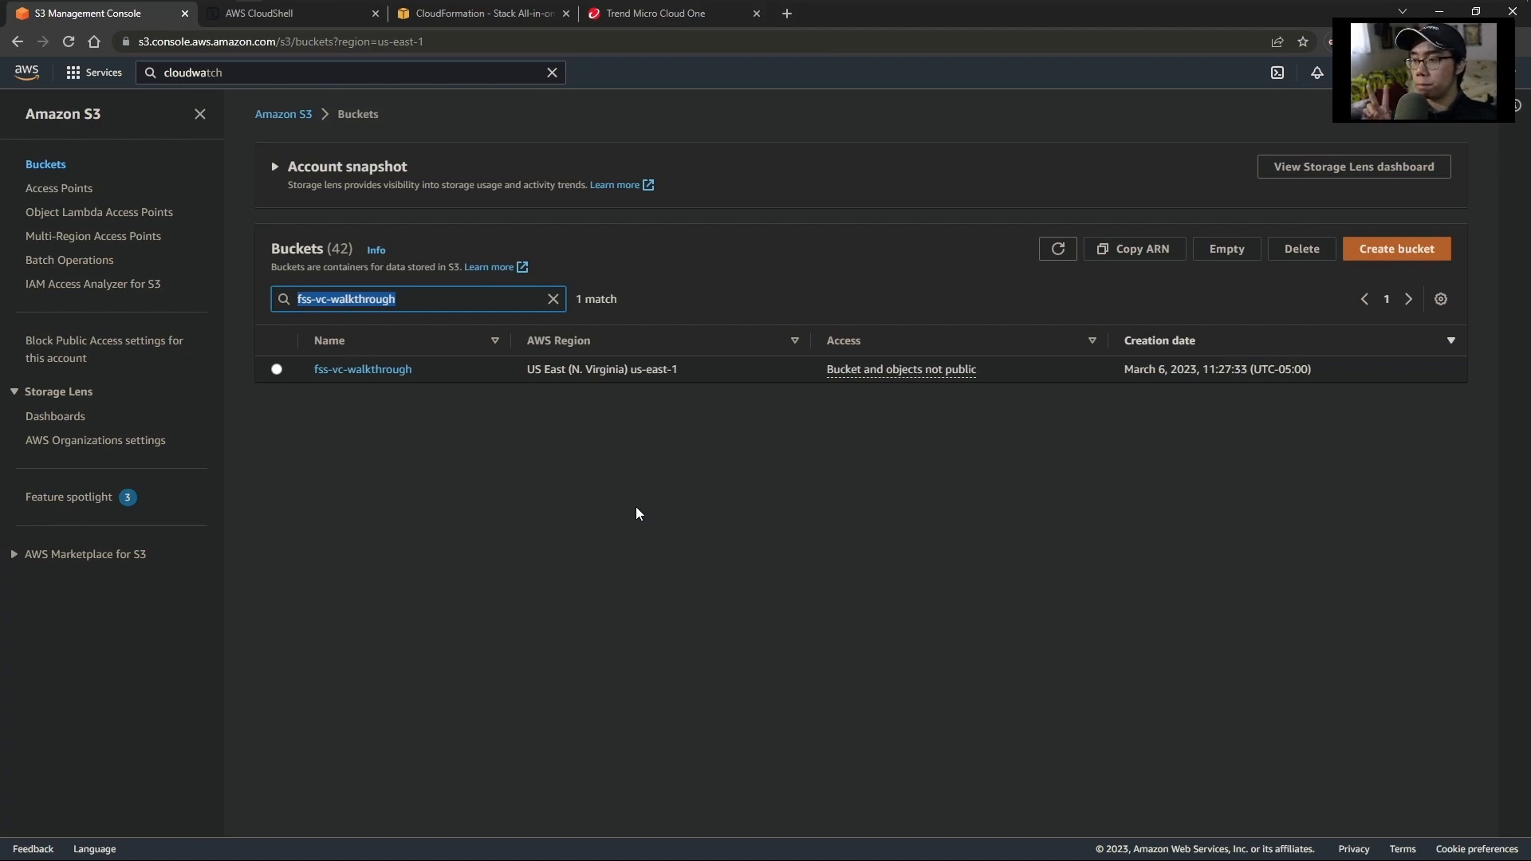
left_click(518, 515)
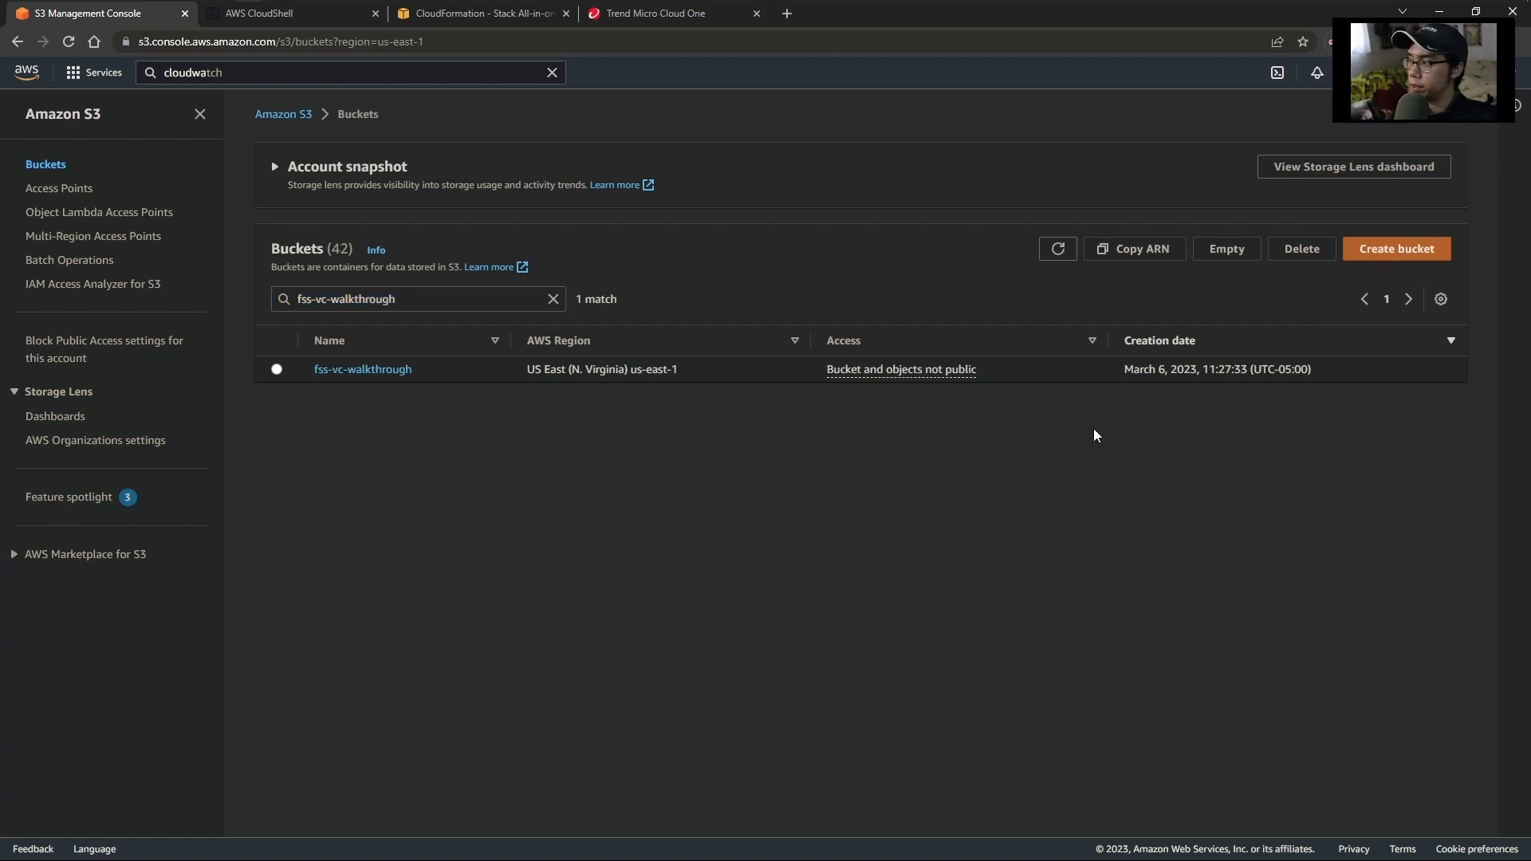
- Create an S3 bucket named fss-vc-walkthrough-q in US East (N. Virginia) with the default settings
left_click(1391, 255)
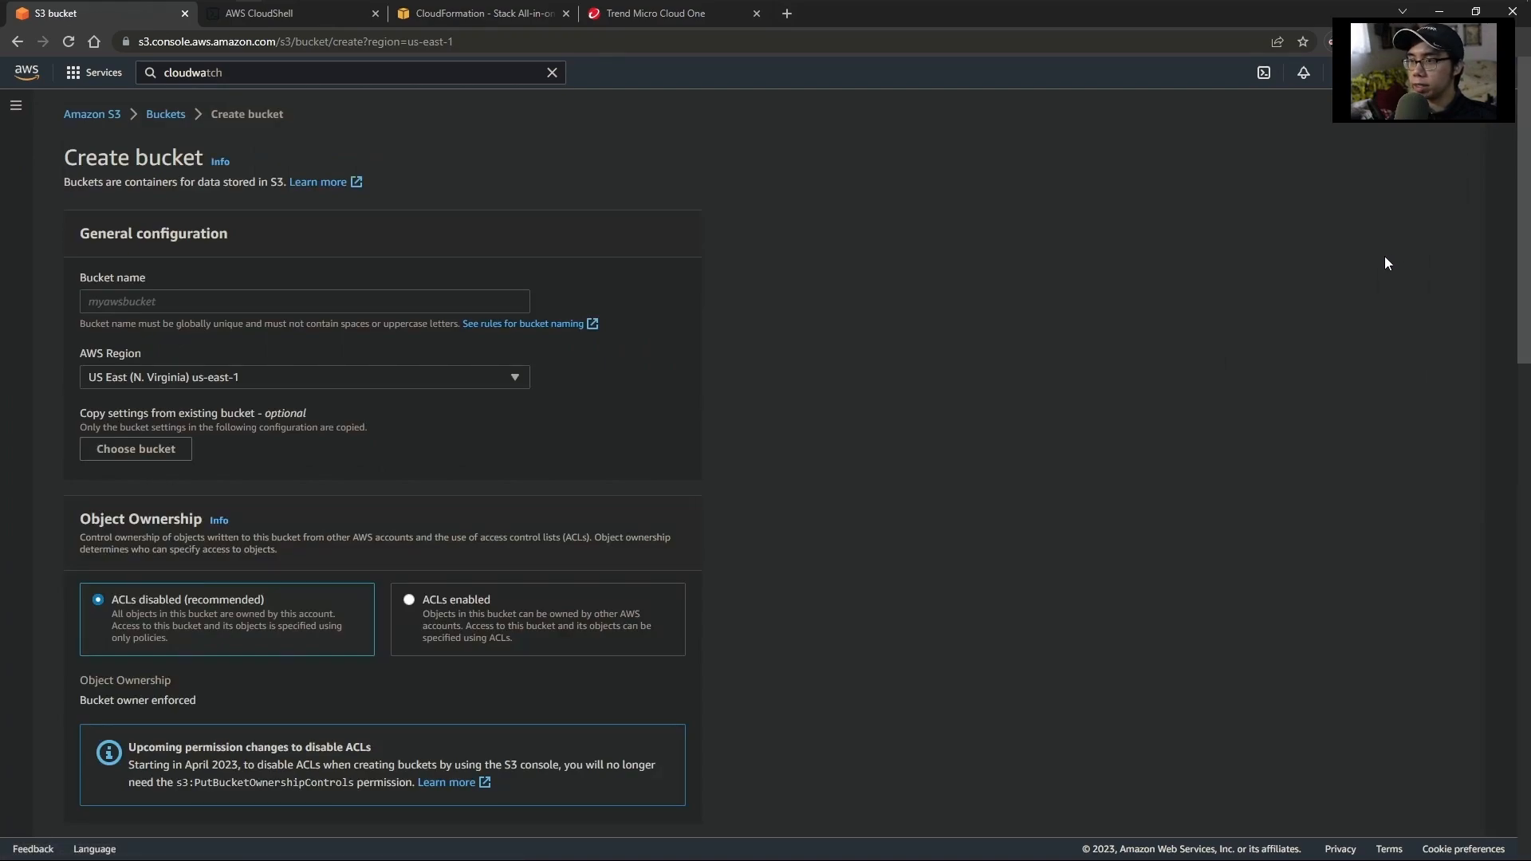
left_click(476, 307)
key("ctrl+v")
type("-q")
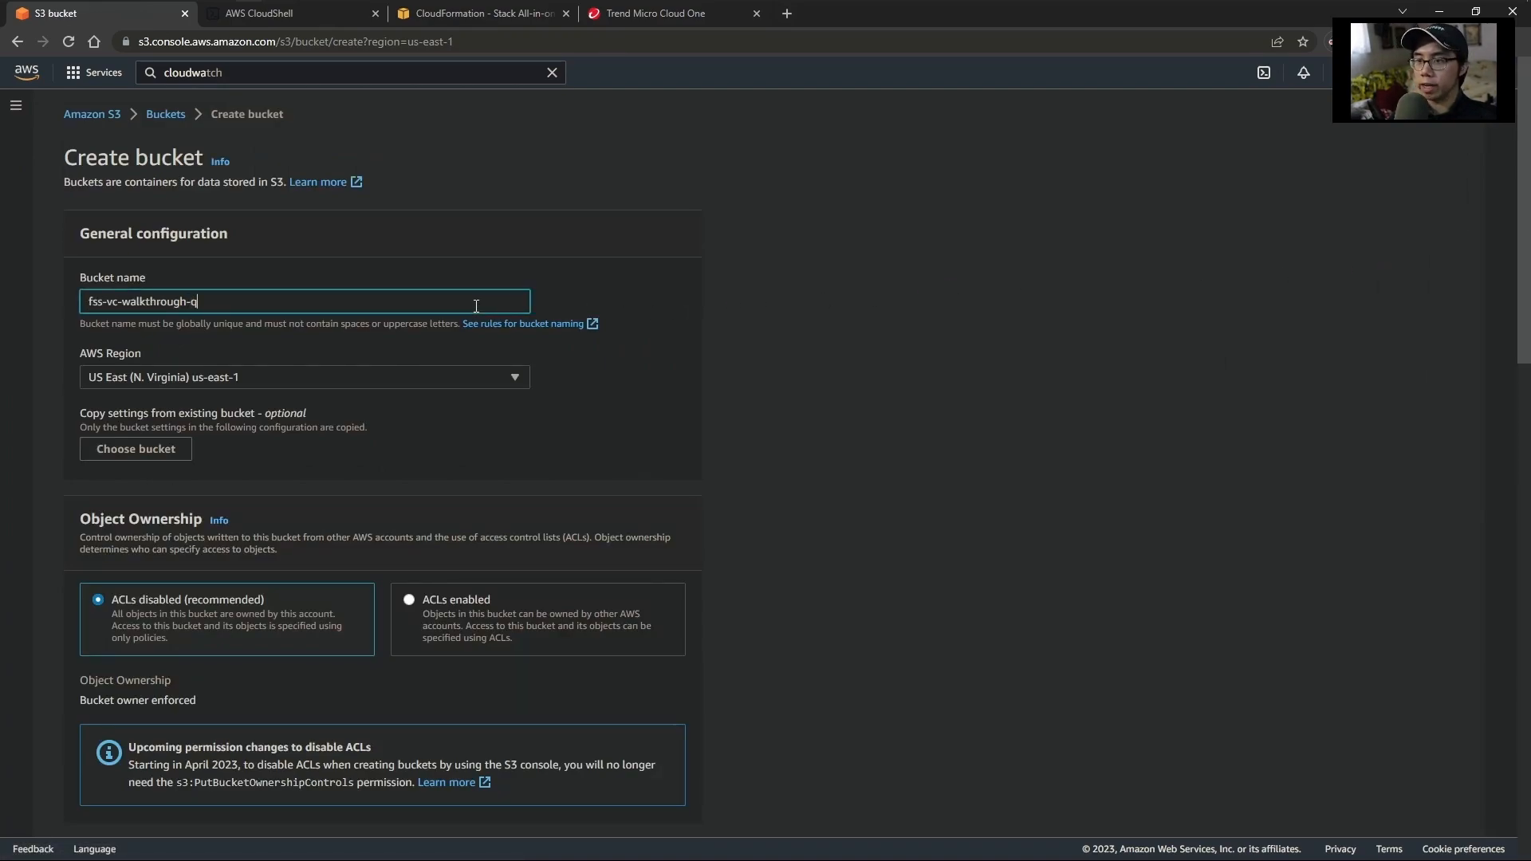
scroll(517, 448, "down", 20)
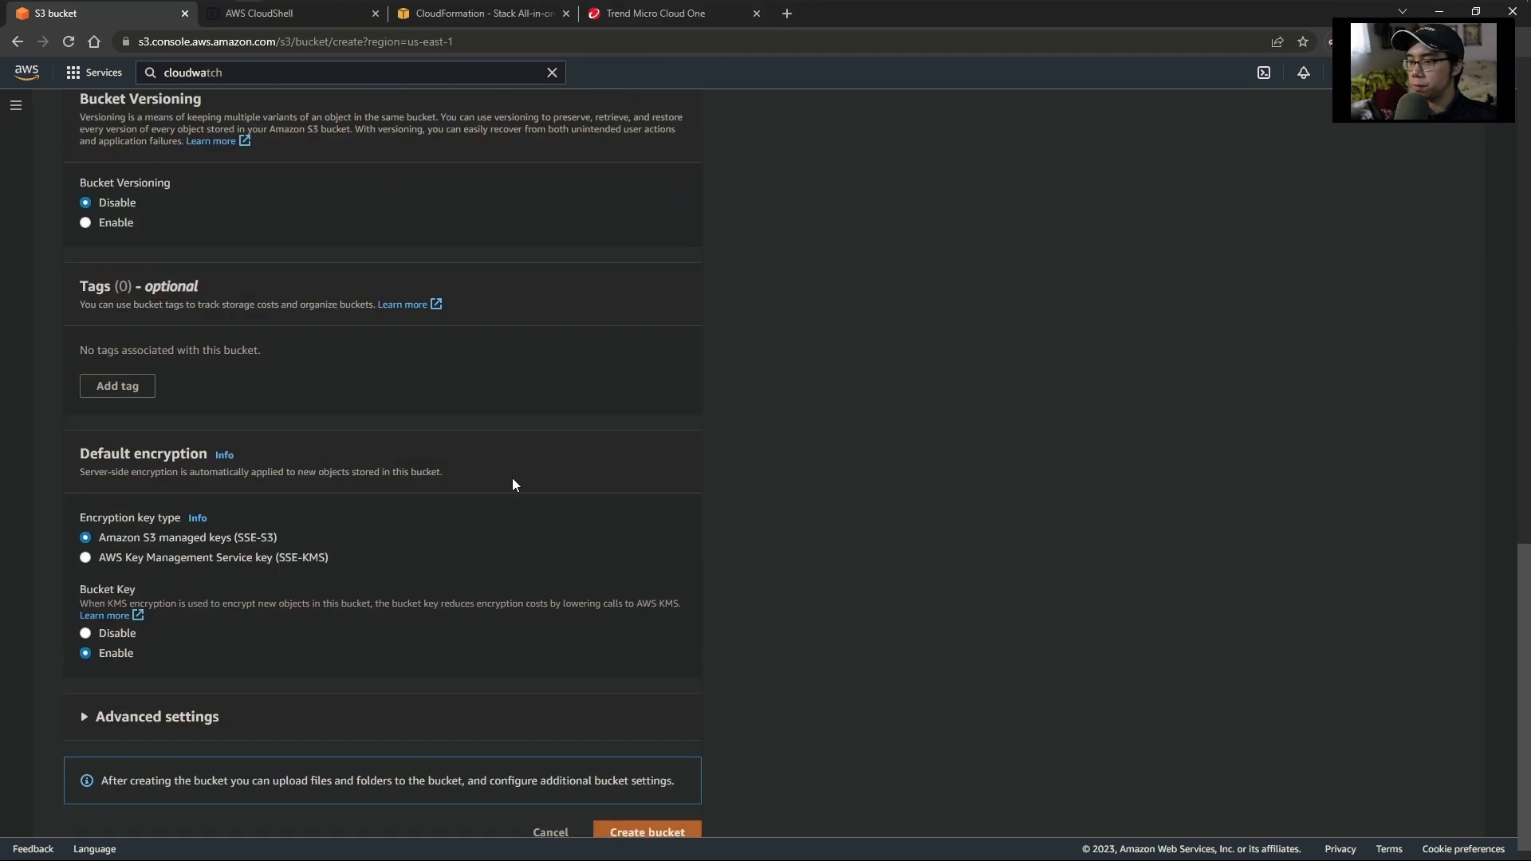
left_click(660, 817)
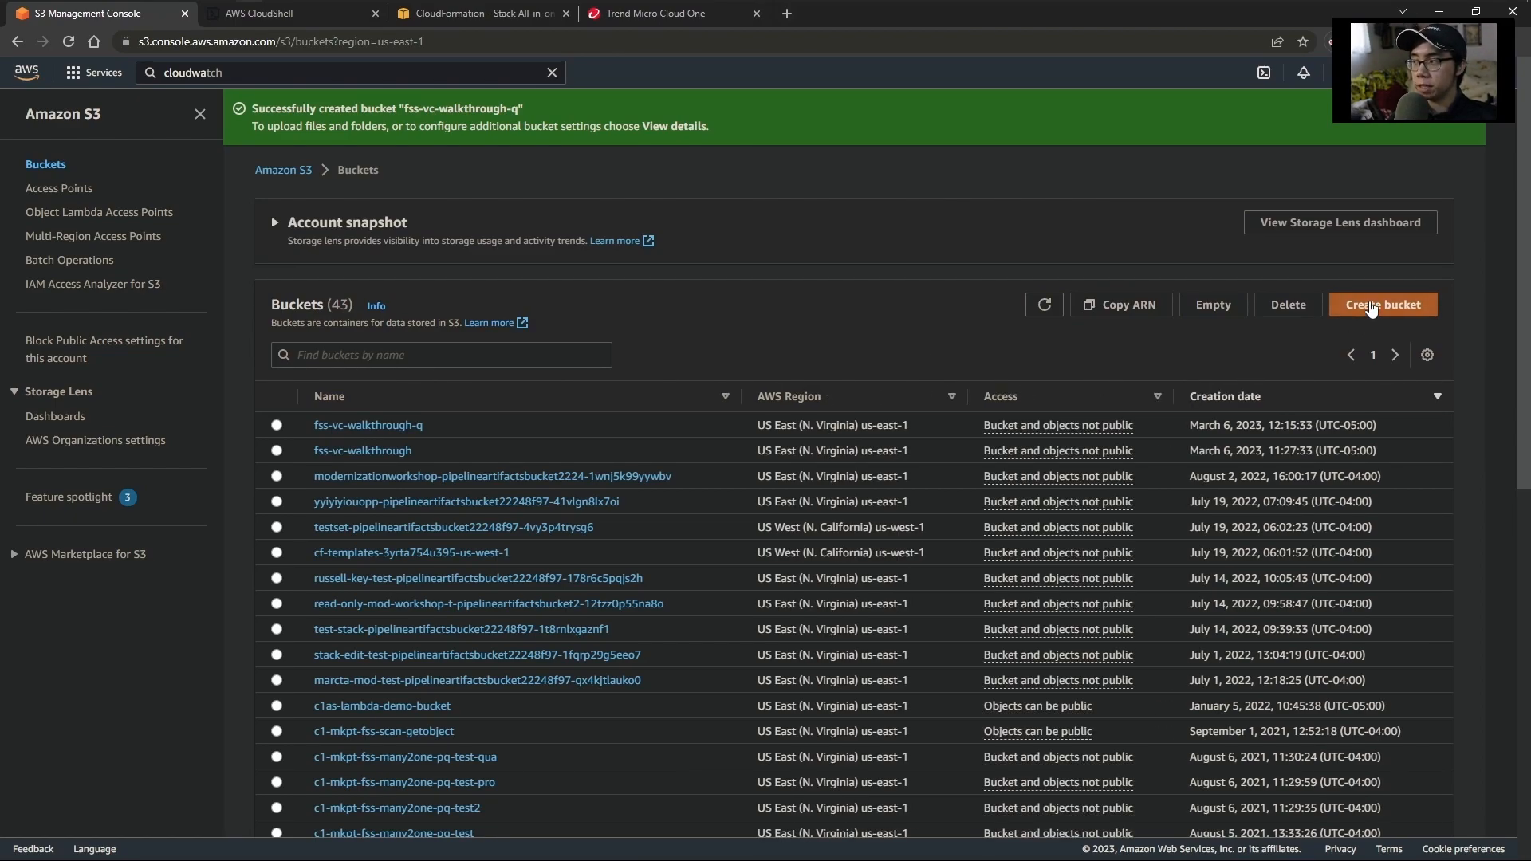
- Create another S3 bucket named fss-vc-walkthrough-p in US East (N. Virginia), keeping the default settings
left_click(1371, 308)
left_click(454, 307)
key("ctrl+v")
type("-p")
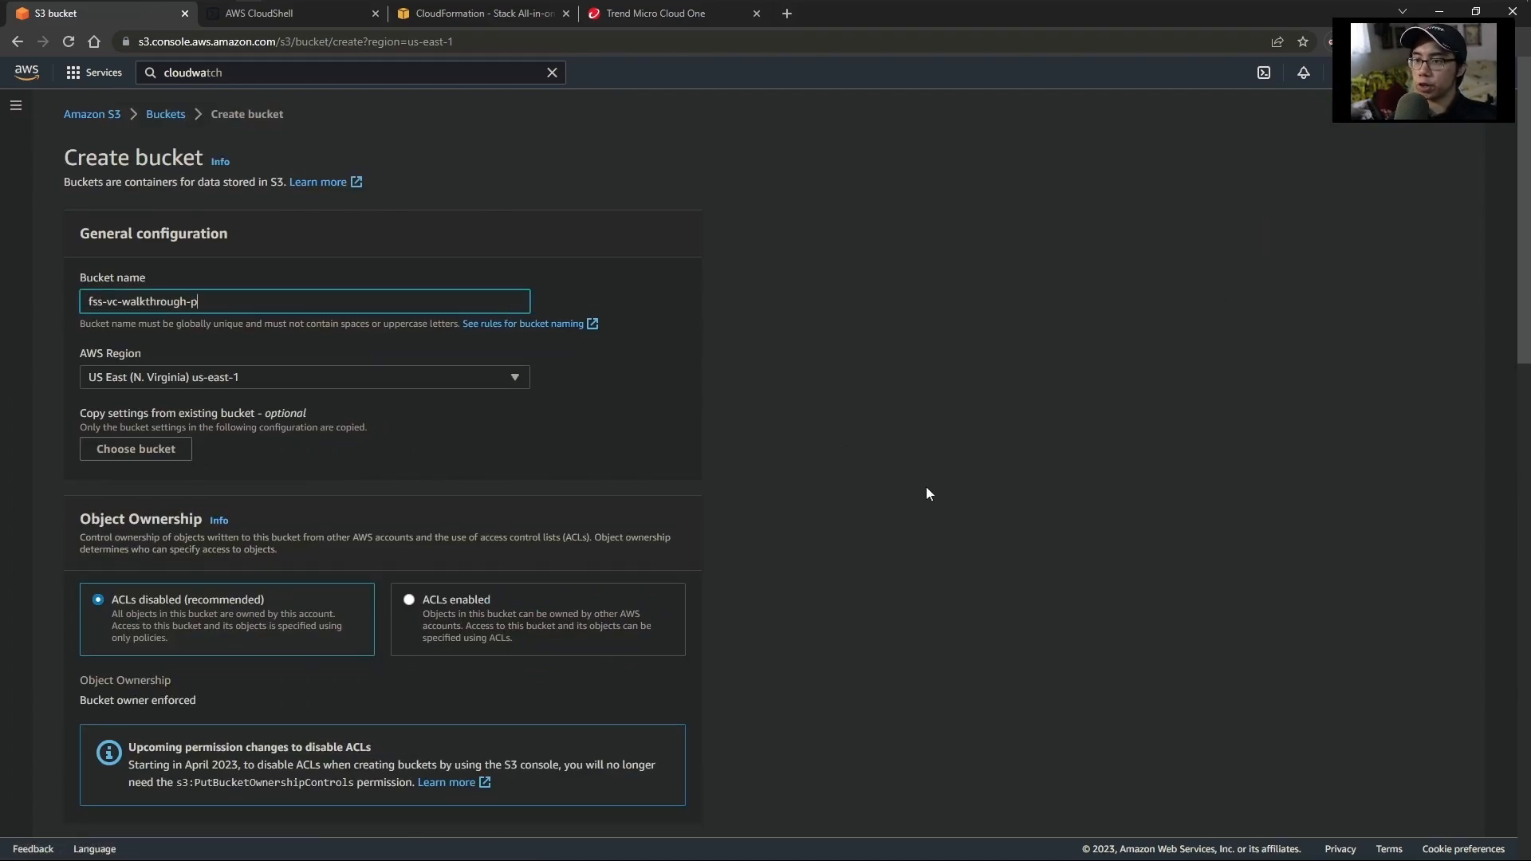
scroll(925, 525, "down", 15)
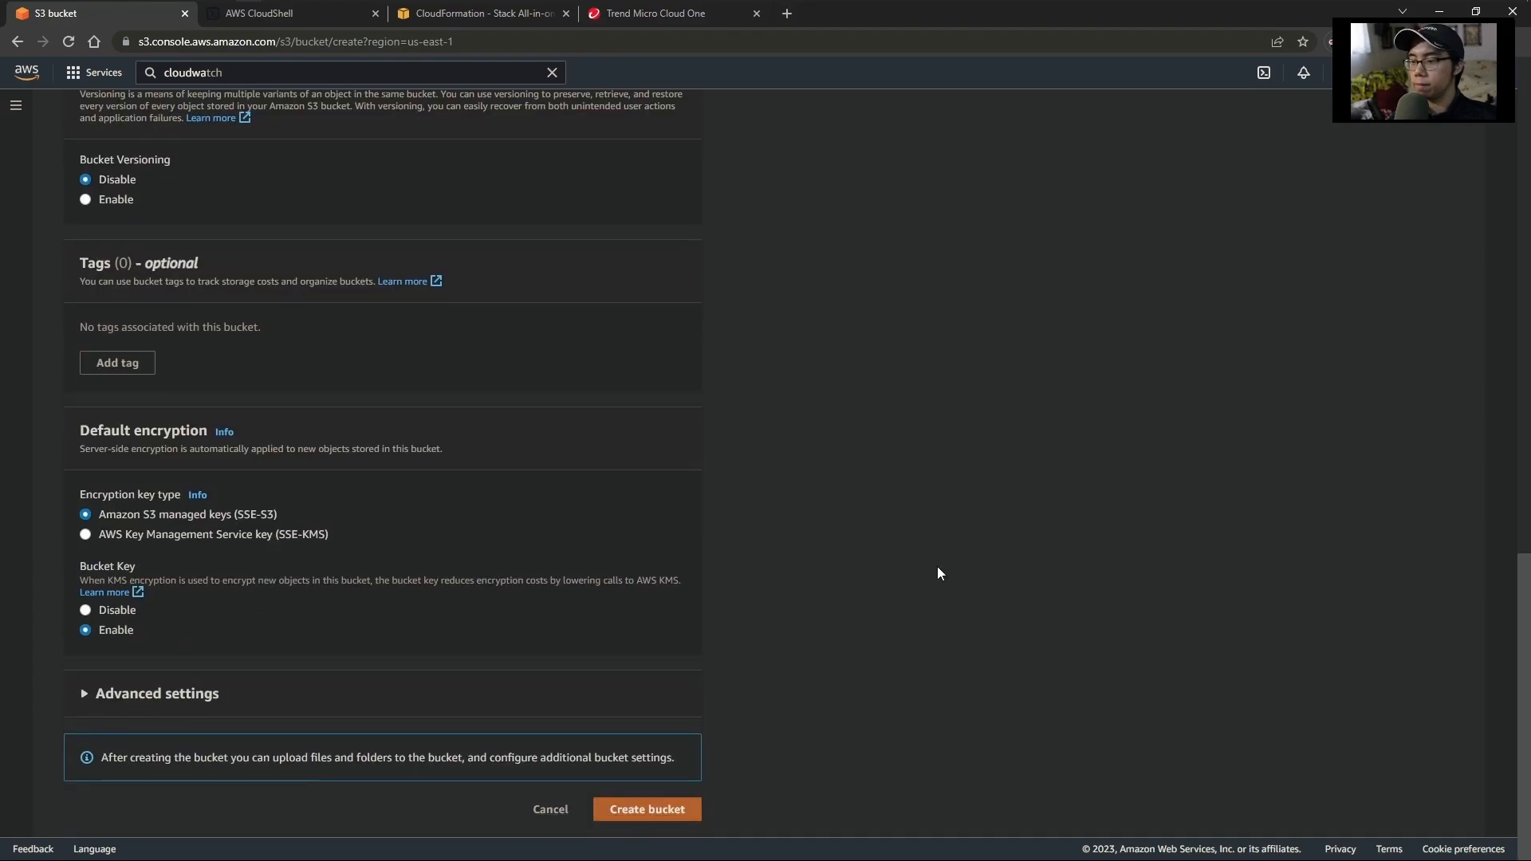
left_click(691, 808)
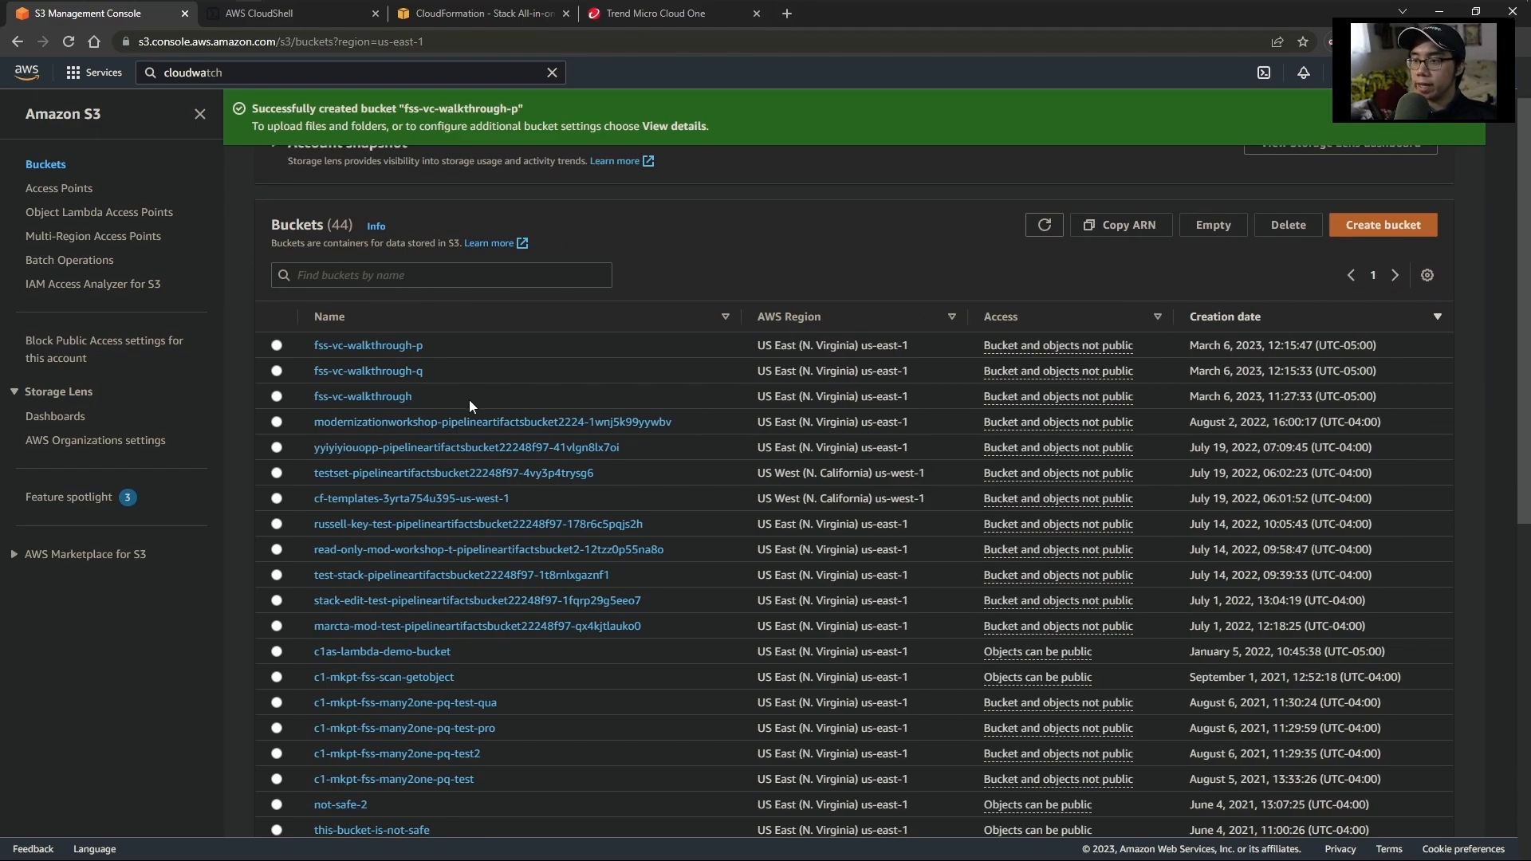
- Bring up the application settings of the cloudone-filestorage-plugin-action-promote-or-quarantine application in AWS Lambda
left_click_drag(478, 13, 228, 24)
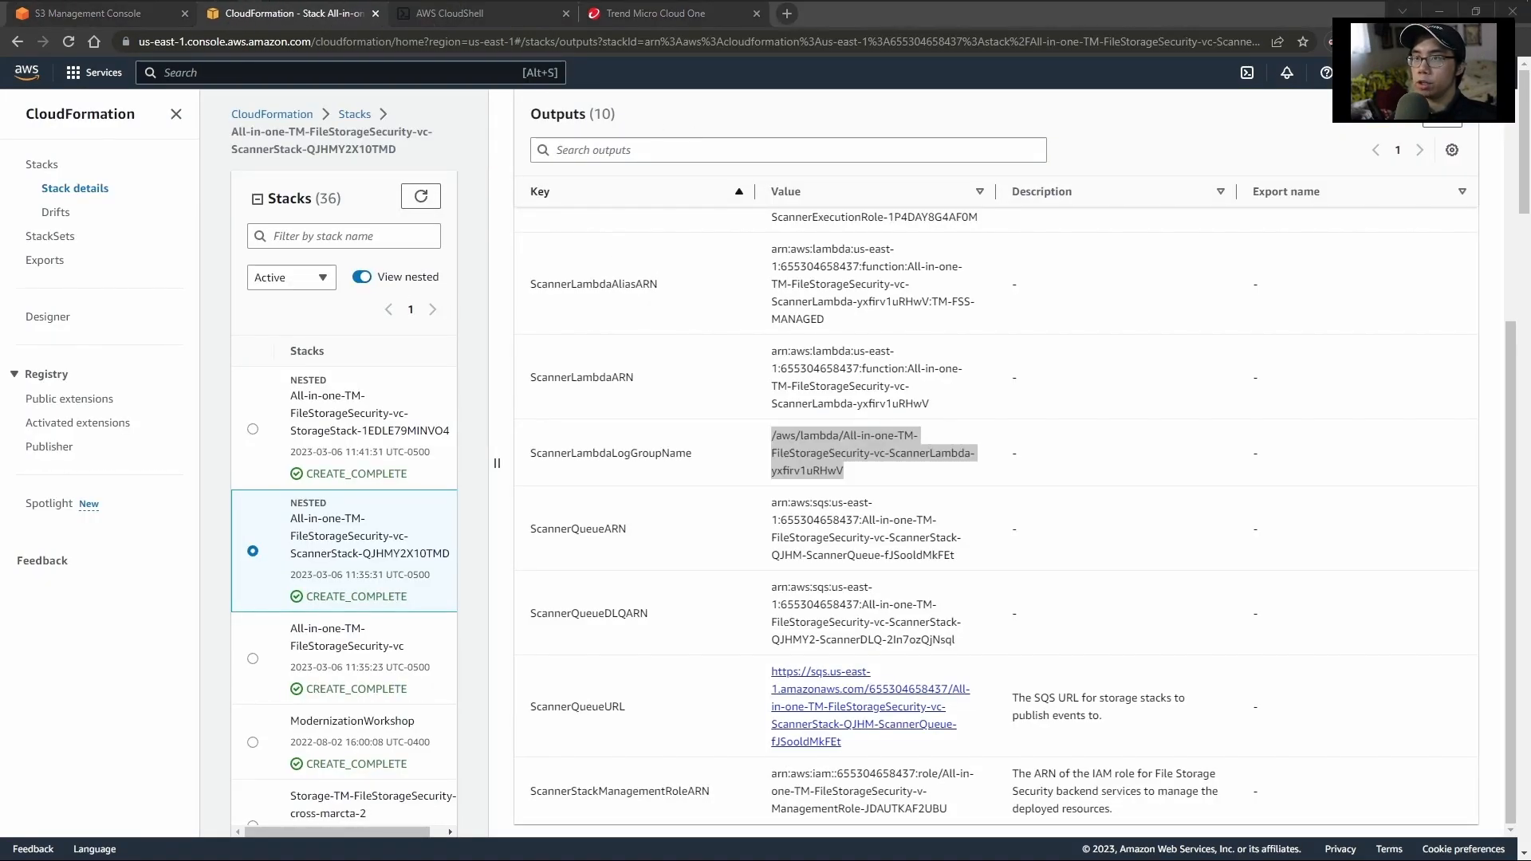
left_click_drag(0, 169, 413, 24)
scroll(419, 427, "up", 3)
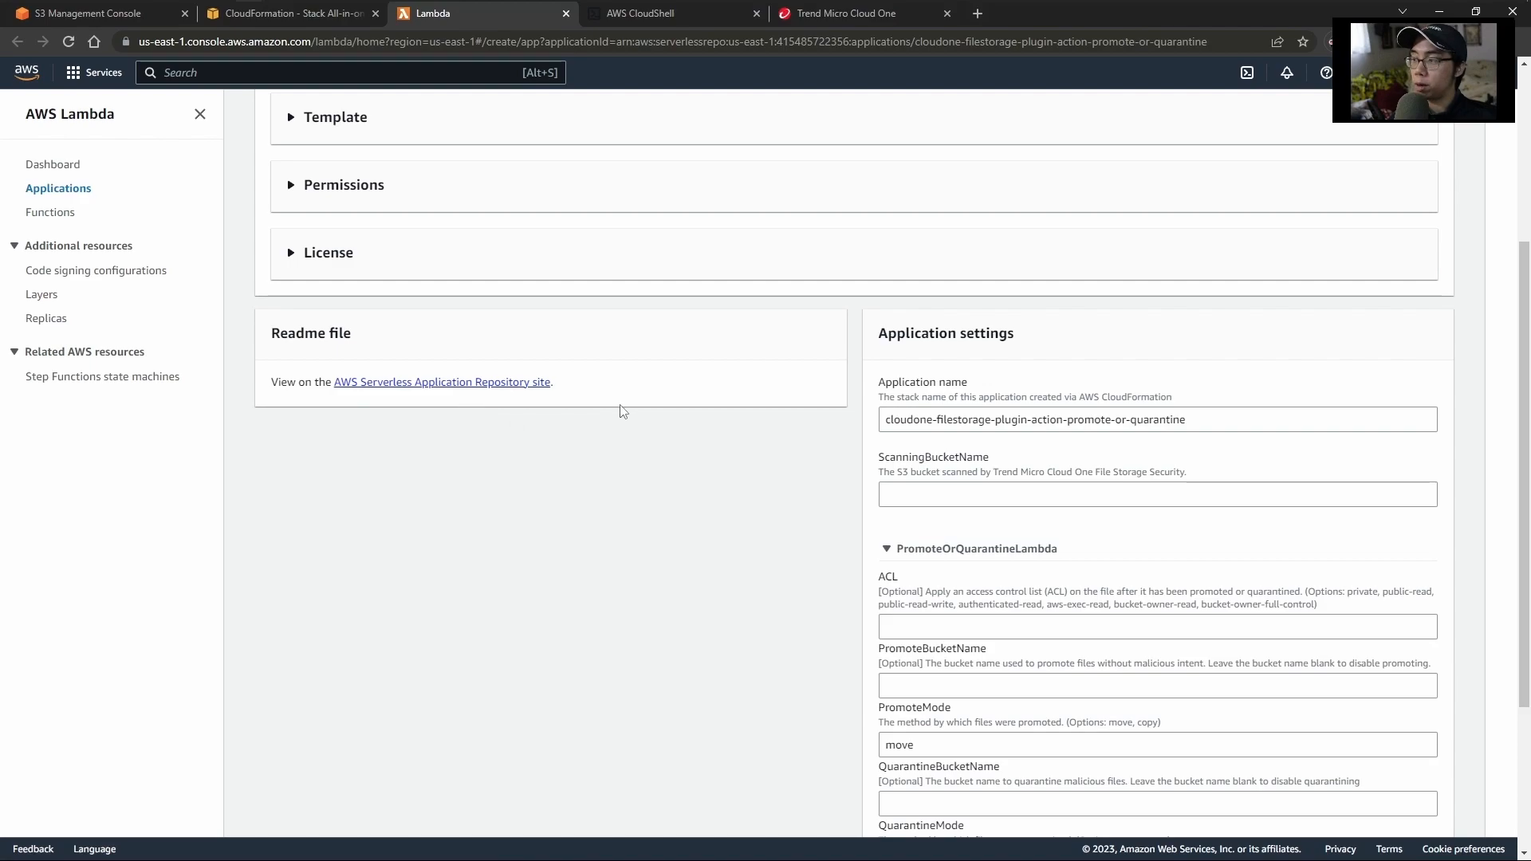
scroll(556, 363, "down", 2)
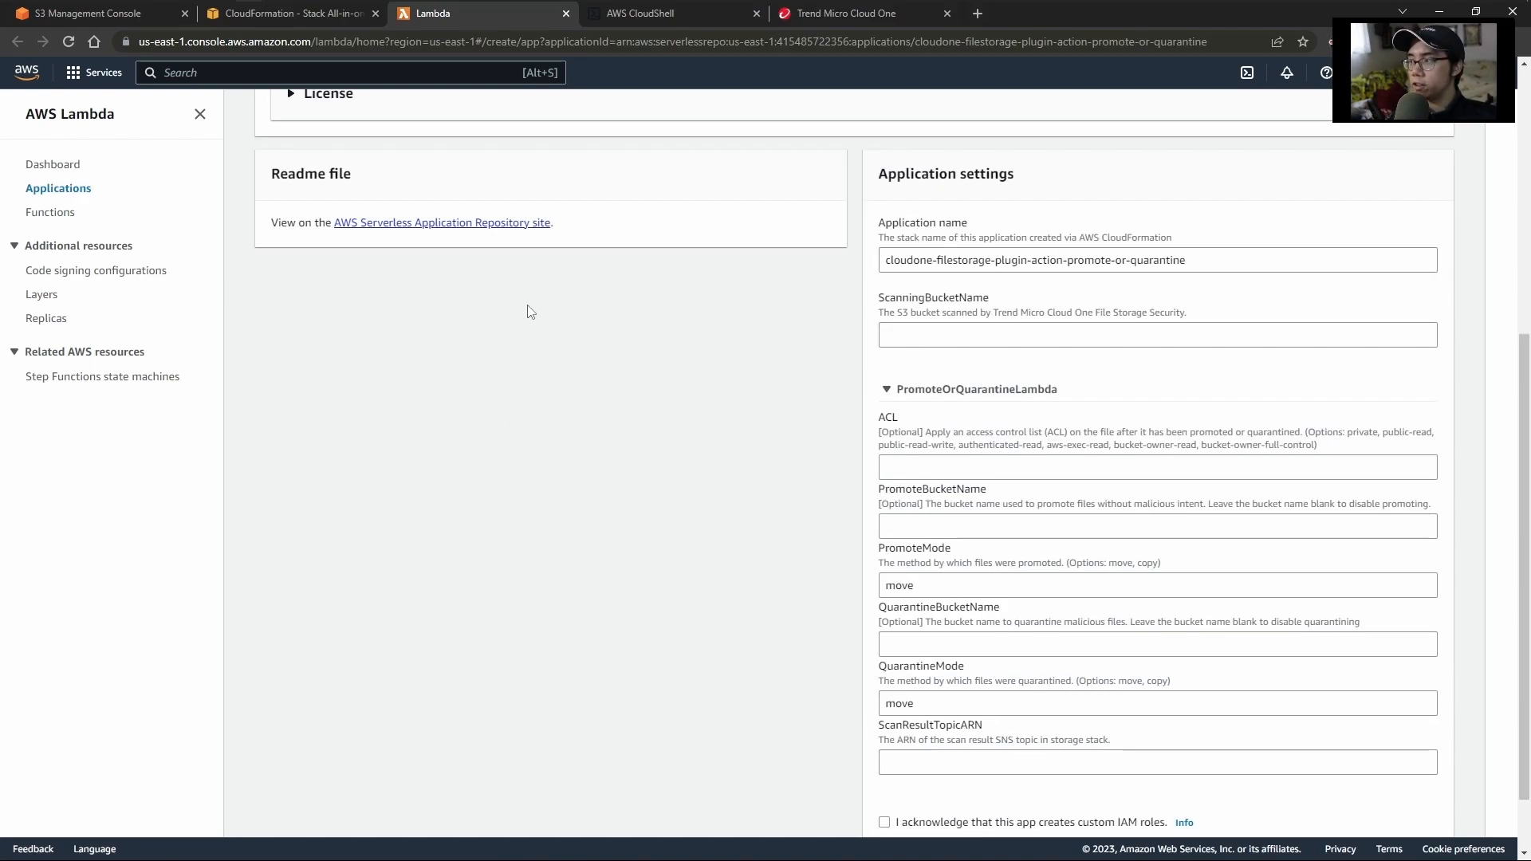
left_click(832, 390)
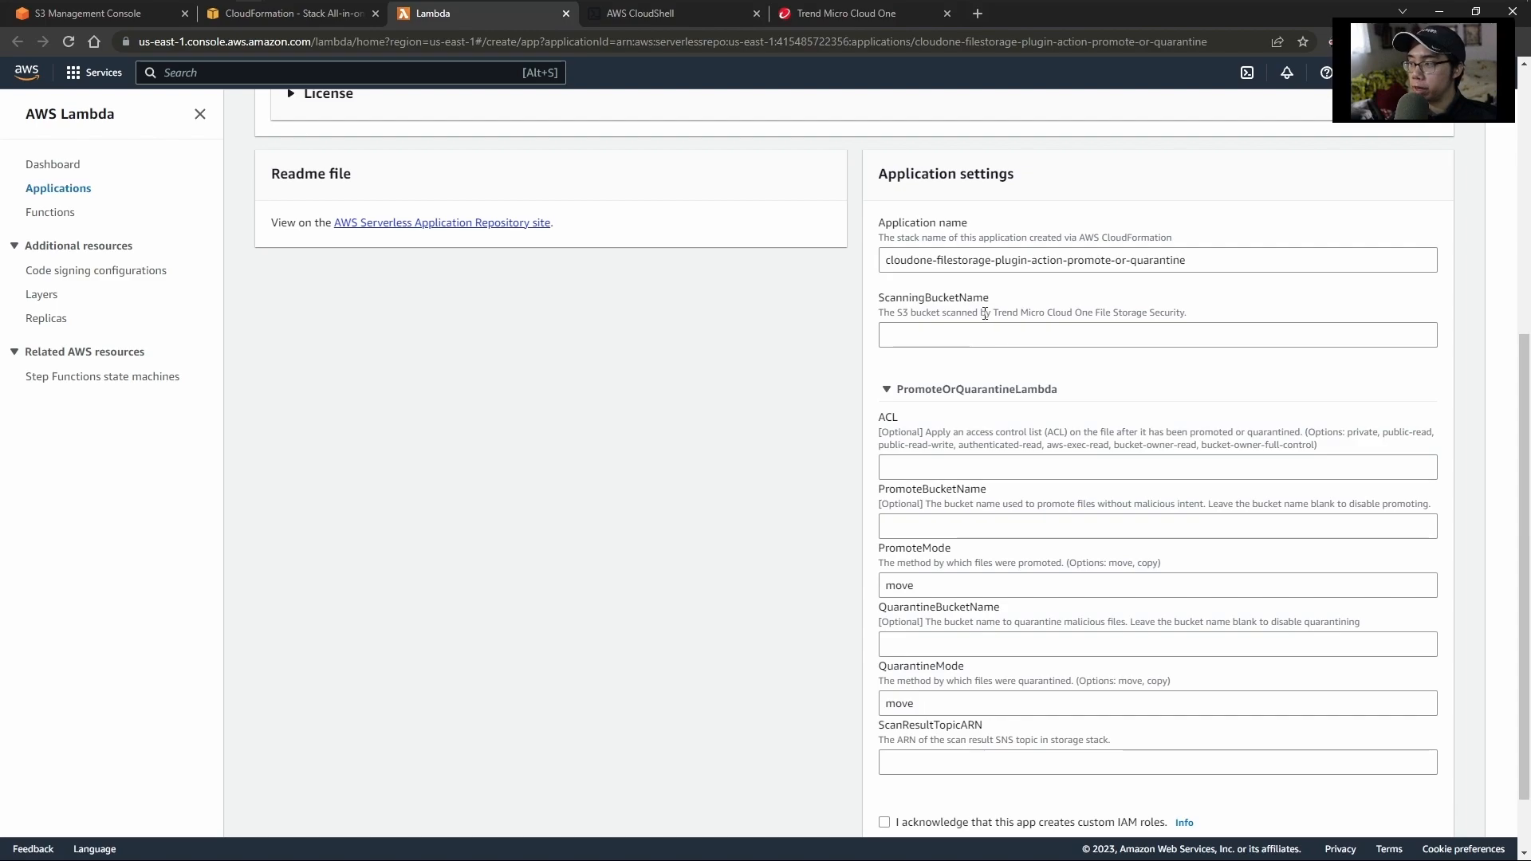
- Copy the bucket name fss-vc-walkthrough from the S3 bucket list into the application's ScanningBucketName
left_click(121, 16)
left_click_drag(428, 396, 310, 401)
key("ctrl+c")
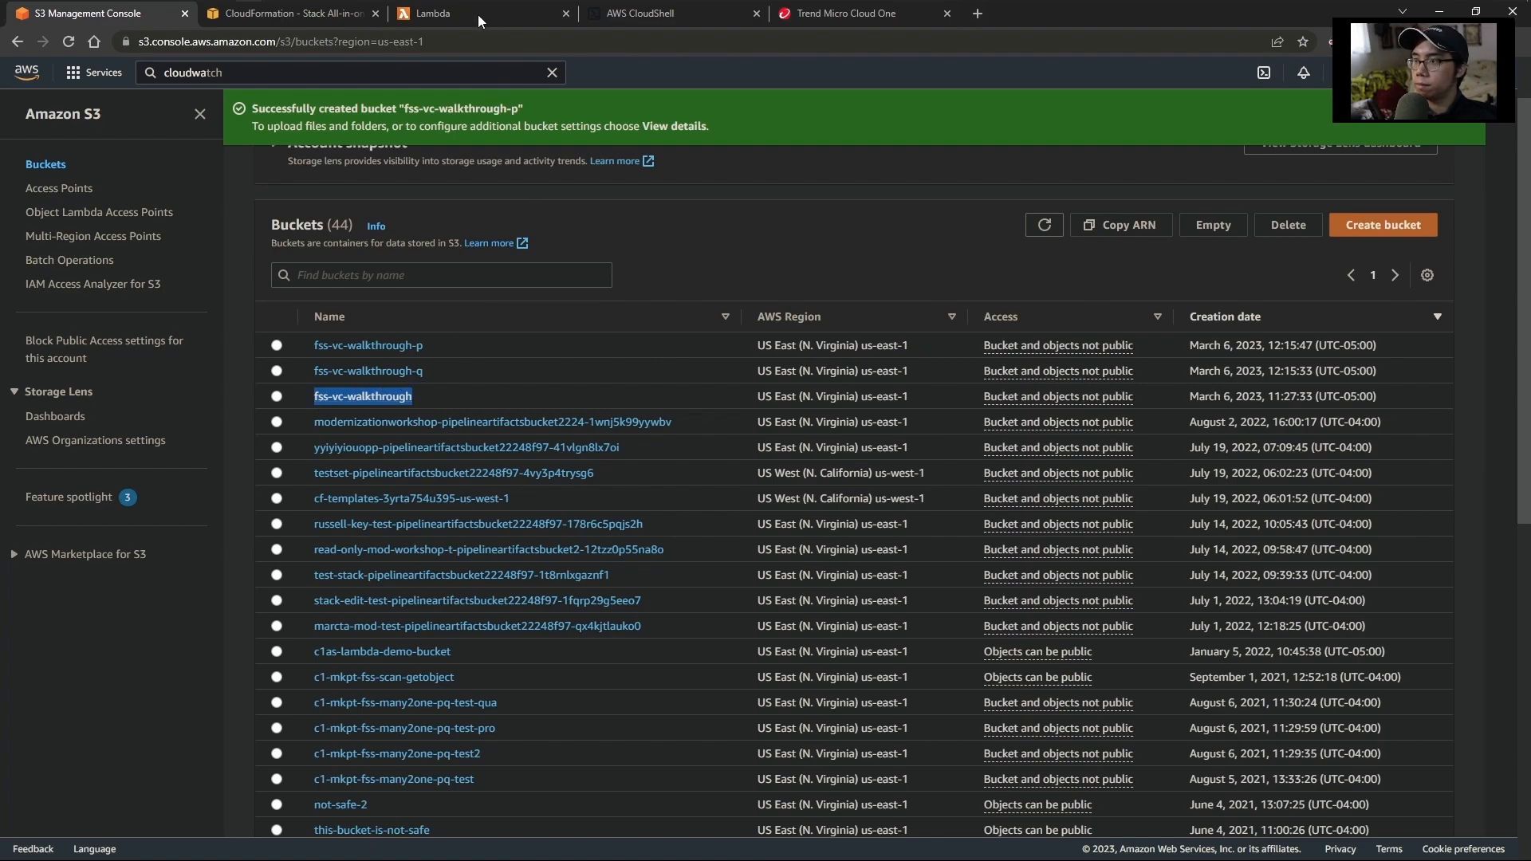
left_click(519, 16)
left_click(997, 335)
key("ctrl+v")
- Set PromoteBucketName to fss-vc-walkthrough-p and QuarantineBucketName to fss-vc-walkthrough-q, leaving both modes at move
scroll(986, 368, "down", 1)
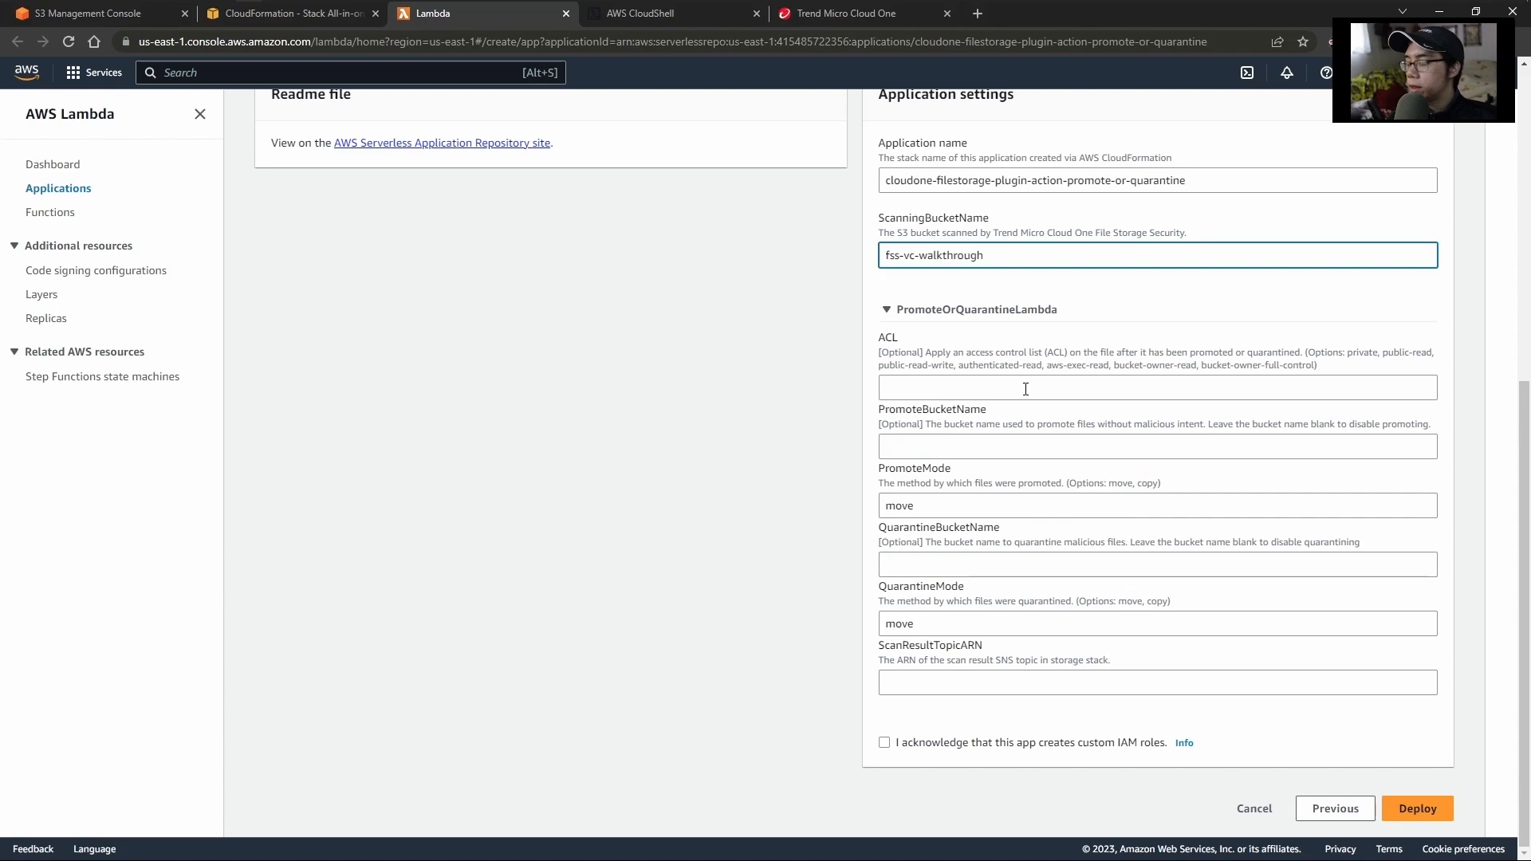
left_click(967, 447)
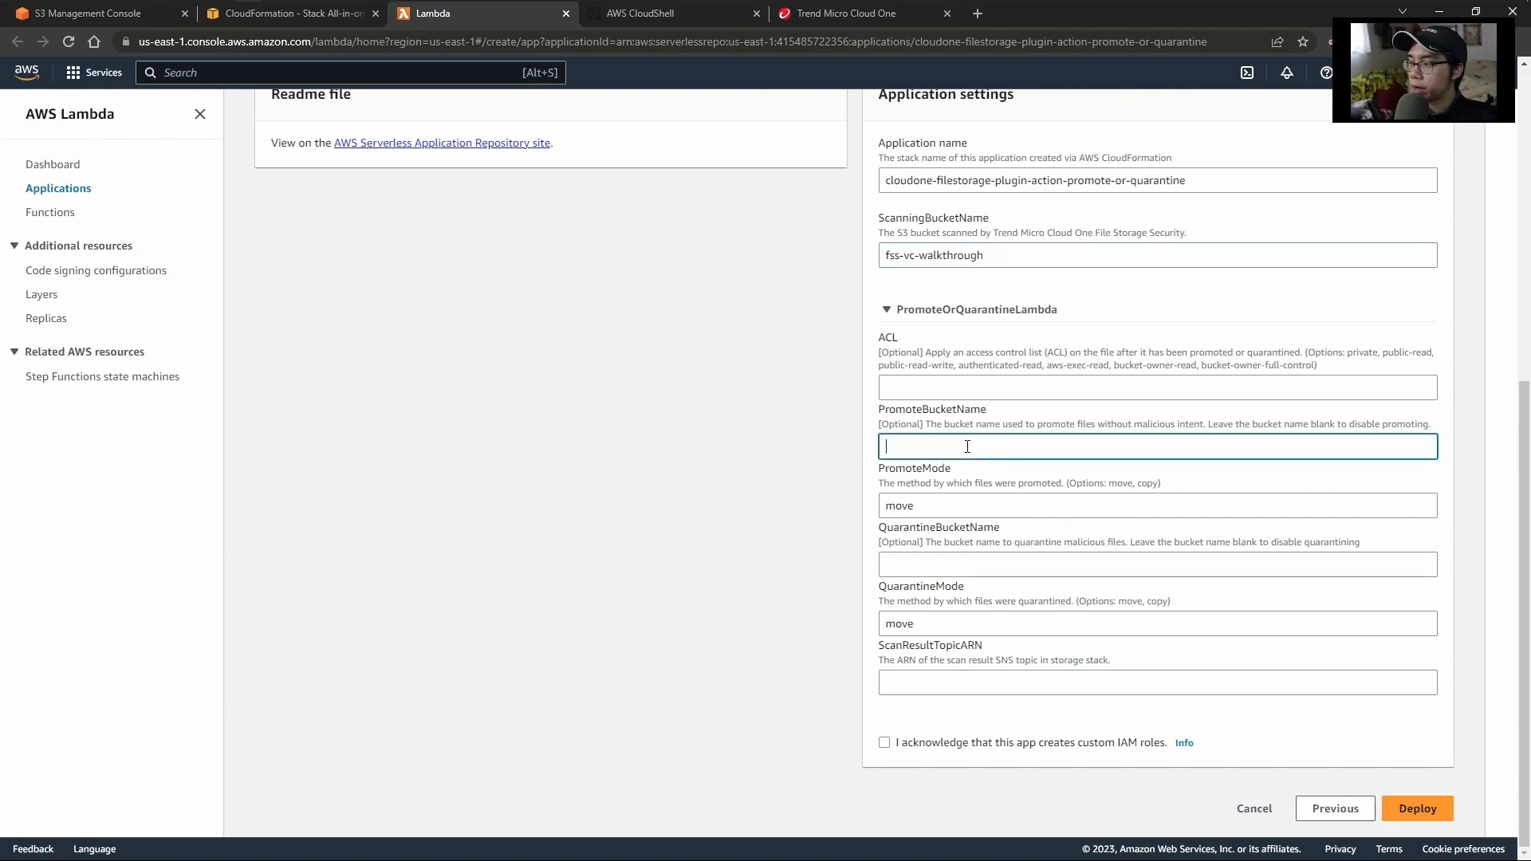
key("ctrl+v")
type("-p")
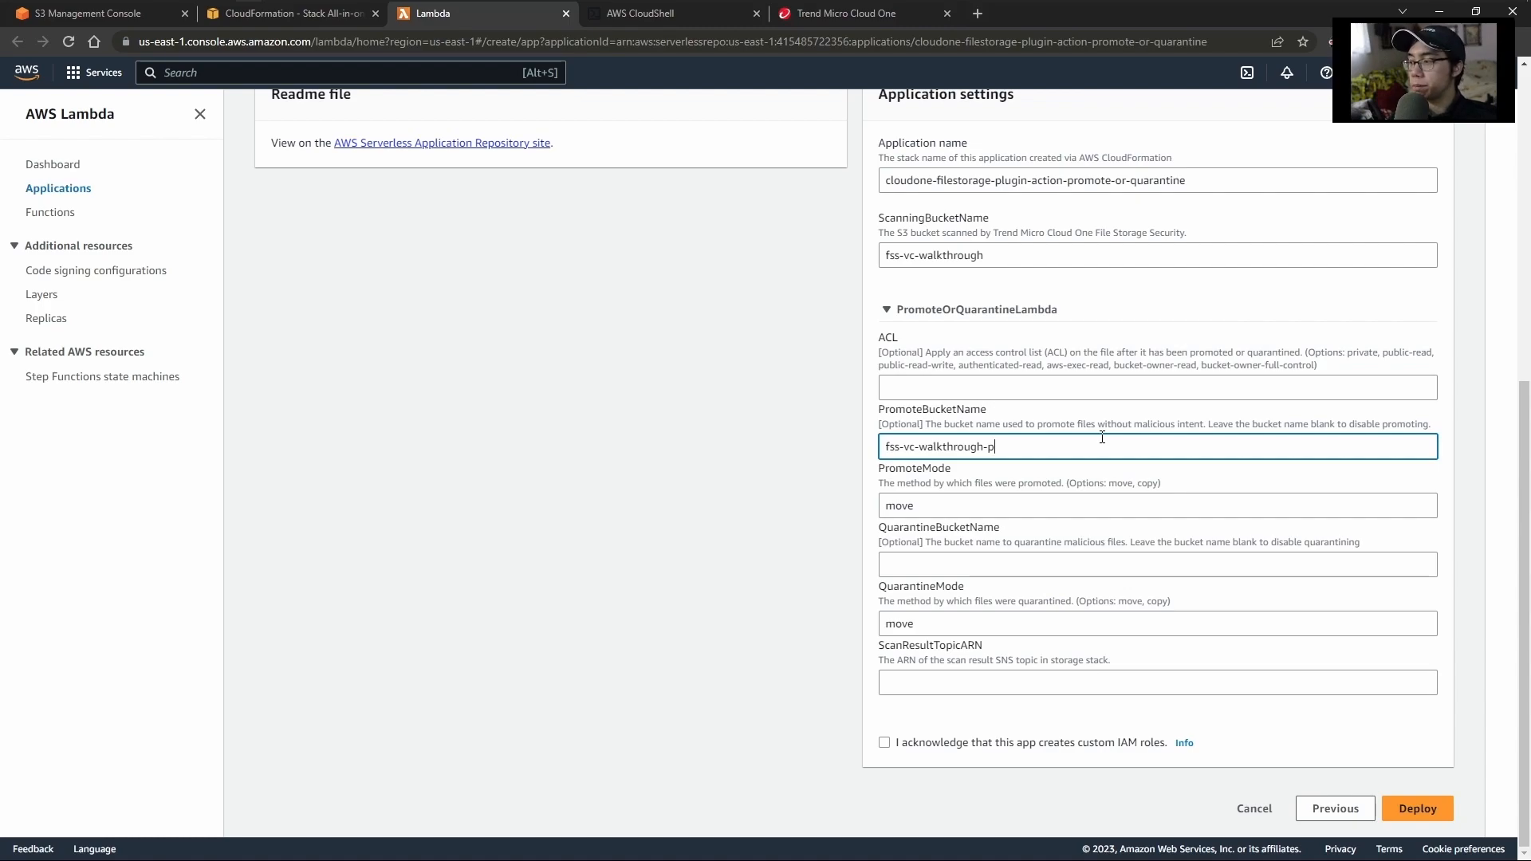
left_click(1074, 560)
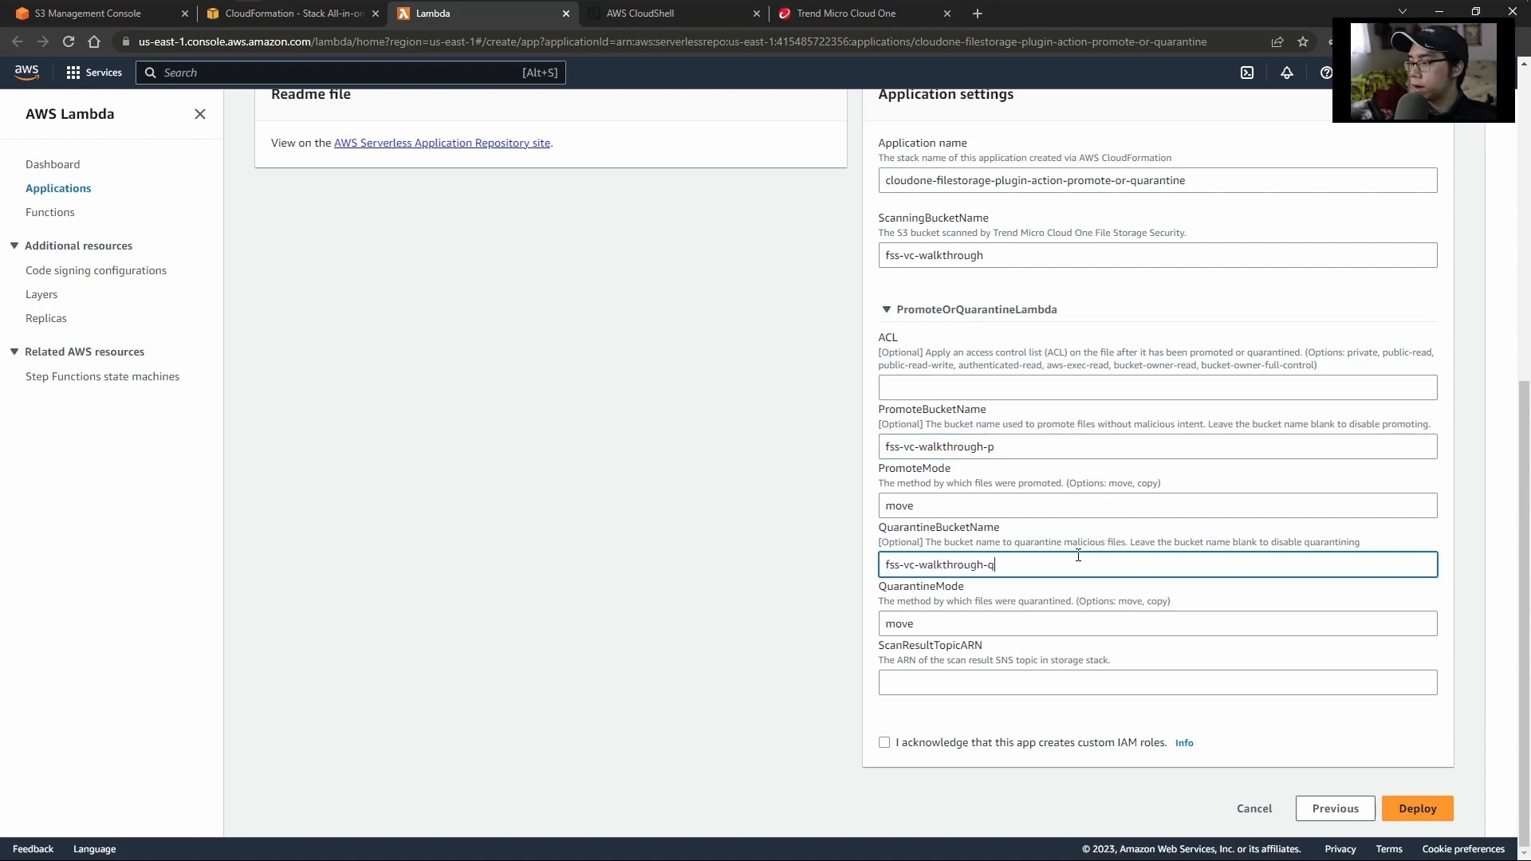
left_click(1243, 471)
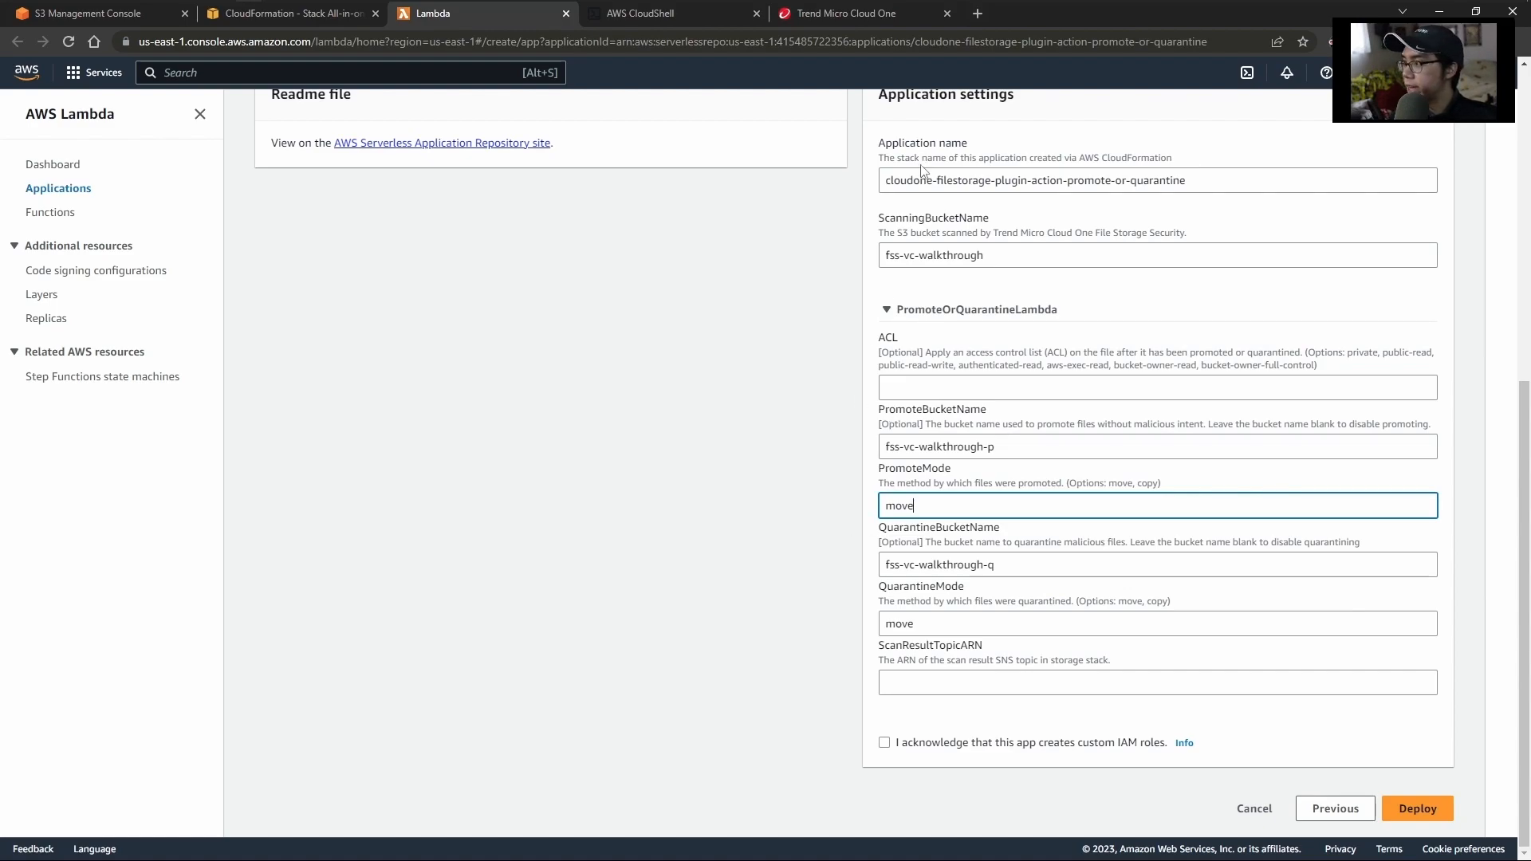
- Fill ScanResultTopicARN with the ScanResultTopicARN output value copied from the nested storage stack in CloudFormation
left_click(995, 650)
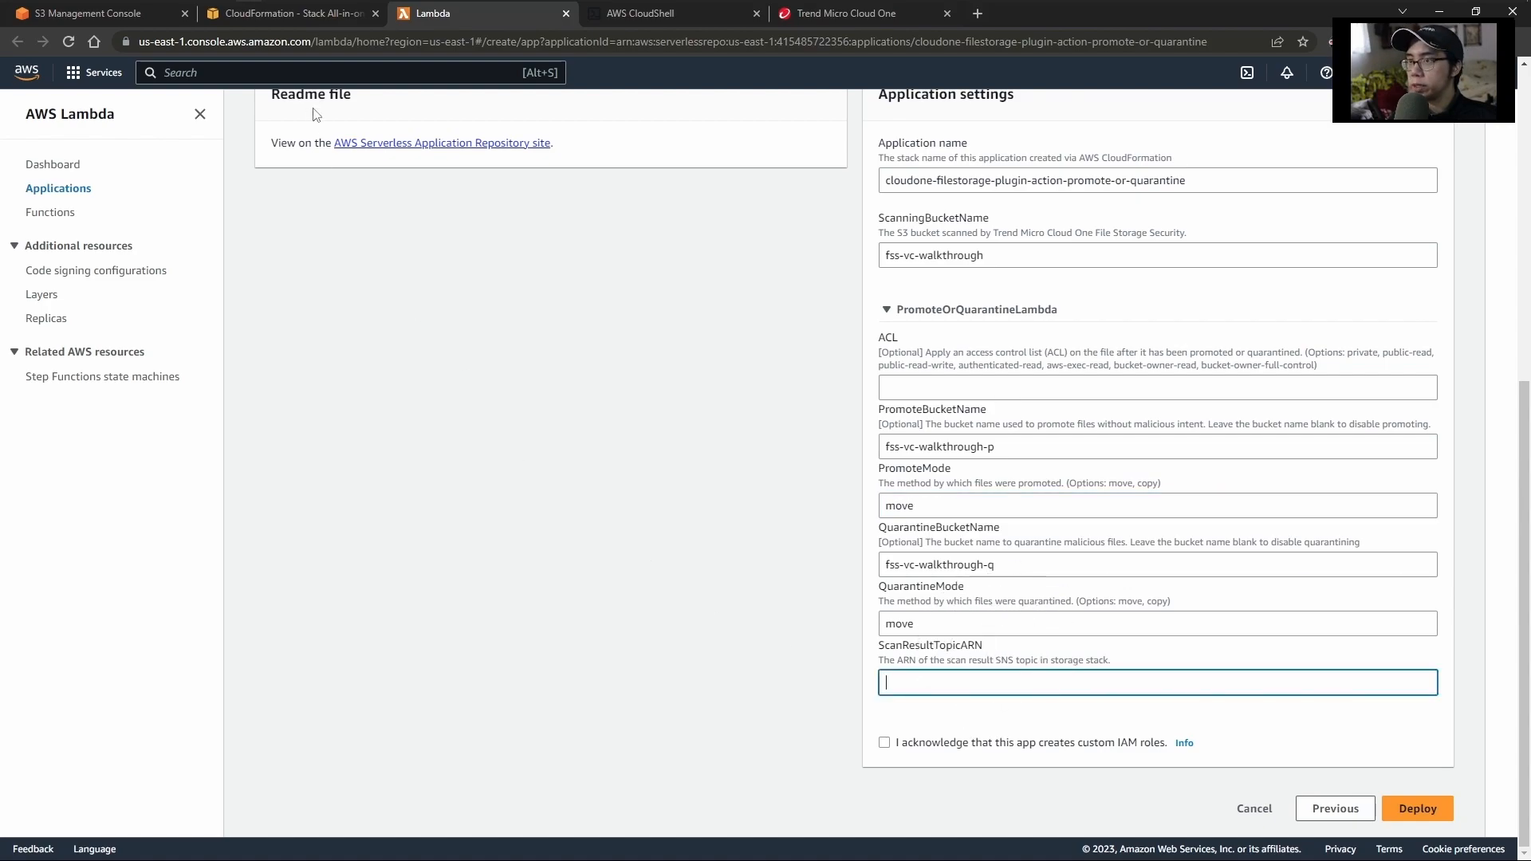
left_click(333, 12)
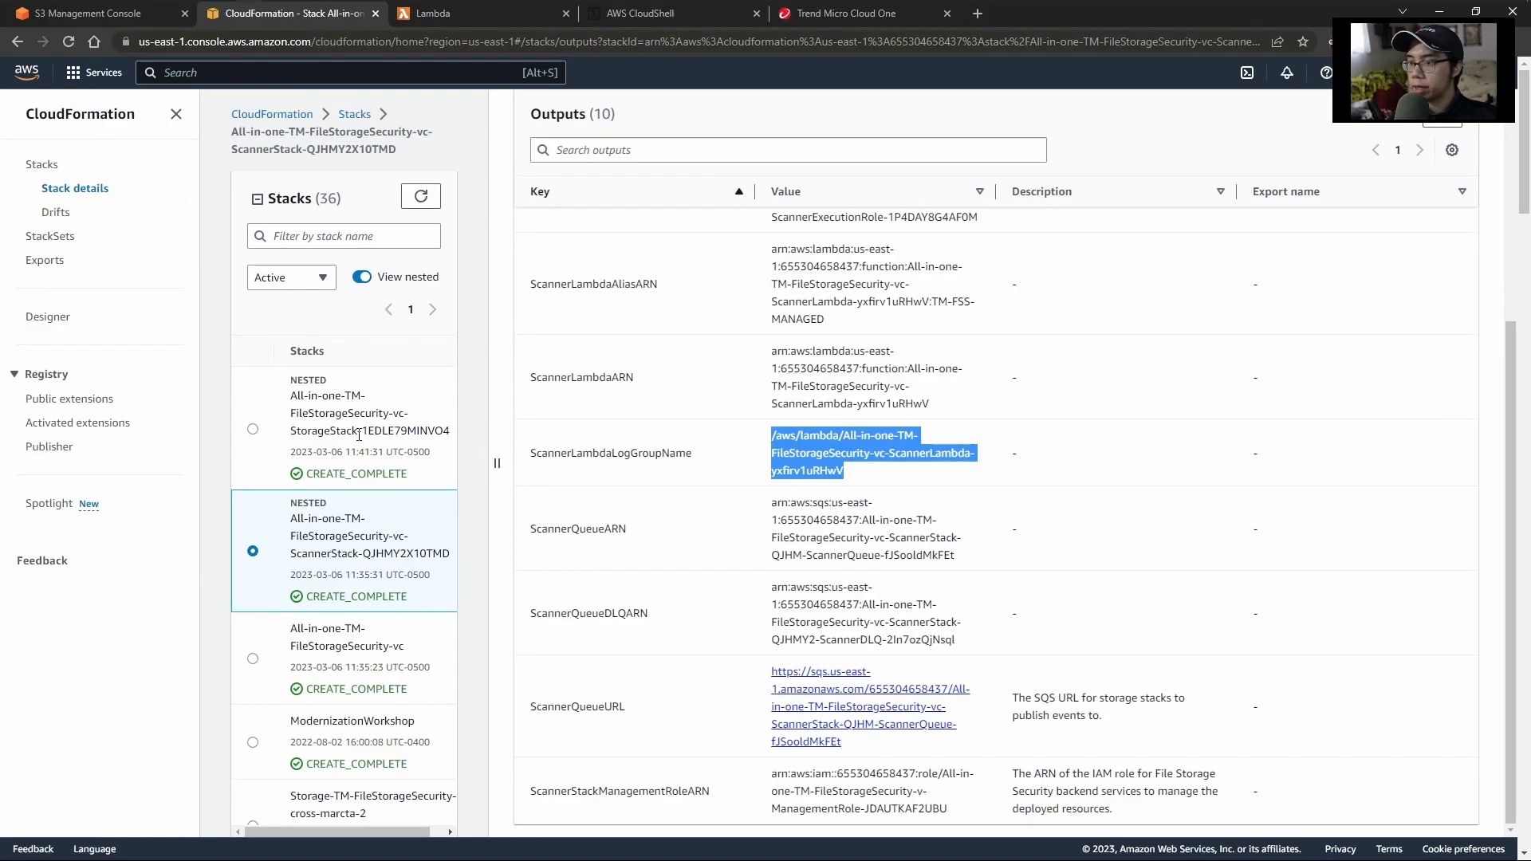
left_click(357, 449)
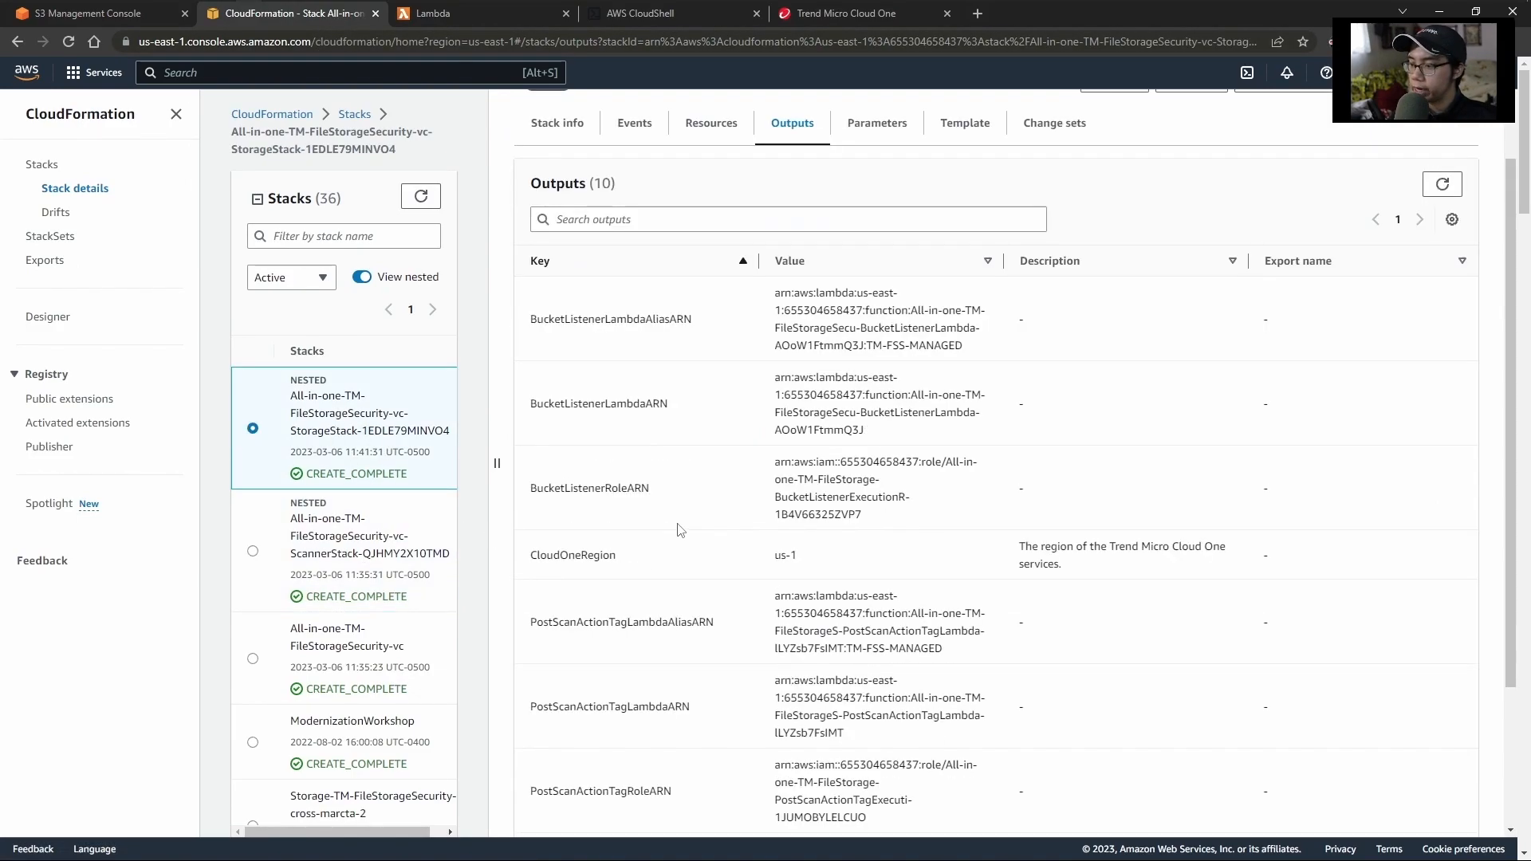
scroll(676, 531, "down", 3)
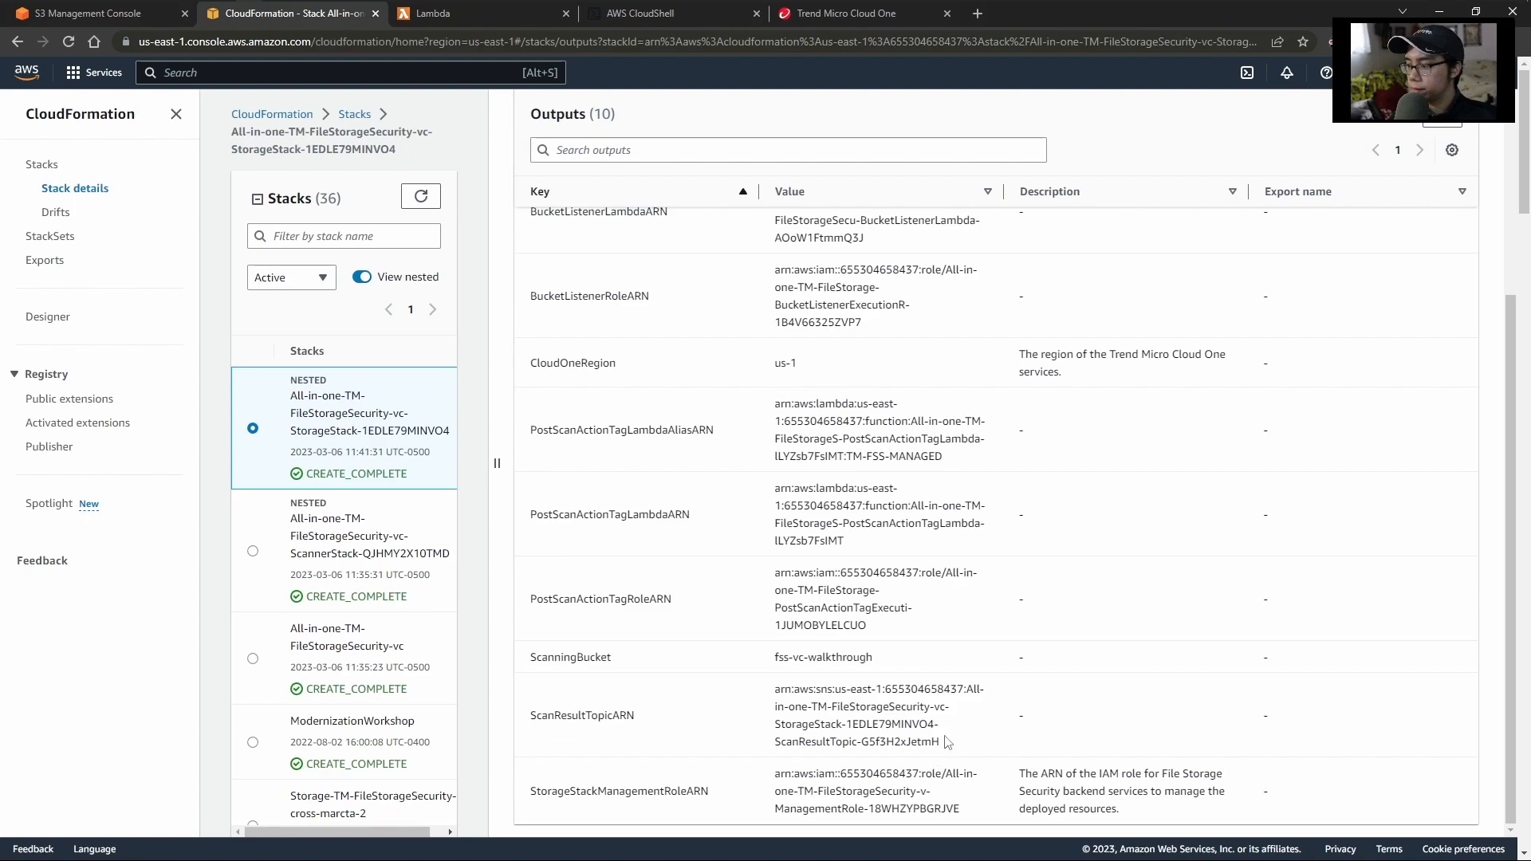
left_click_drag(942, 743, 773, 691)
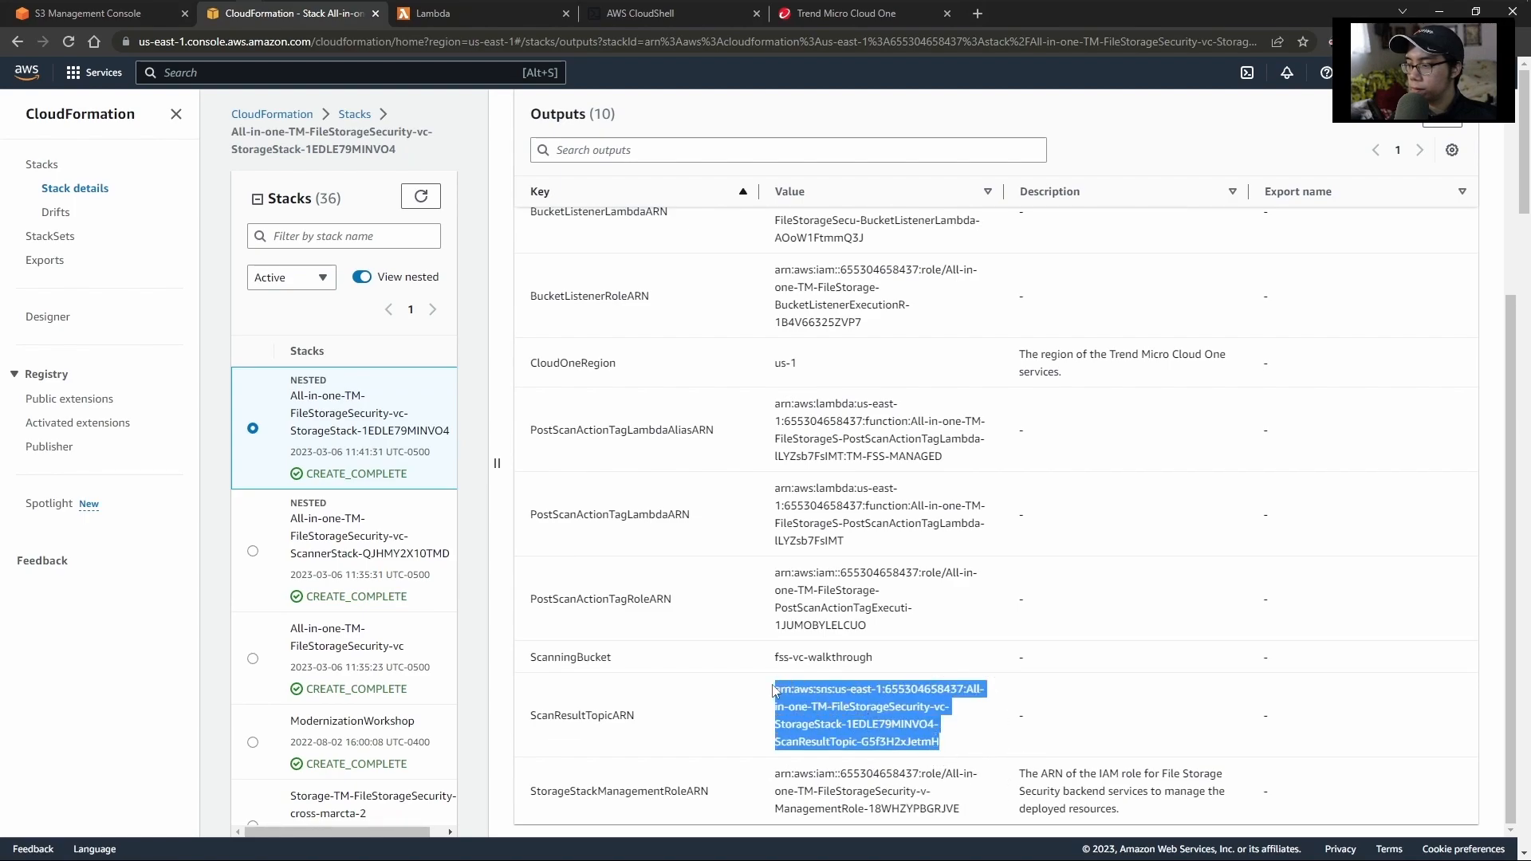
key("ctrl+c")
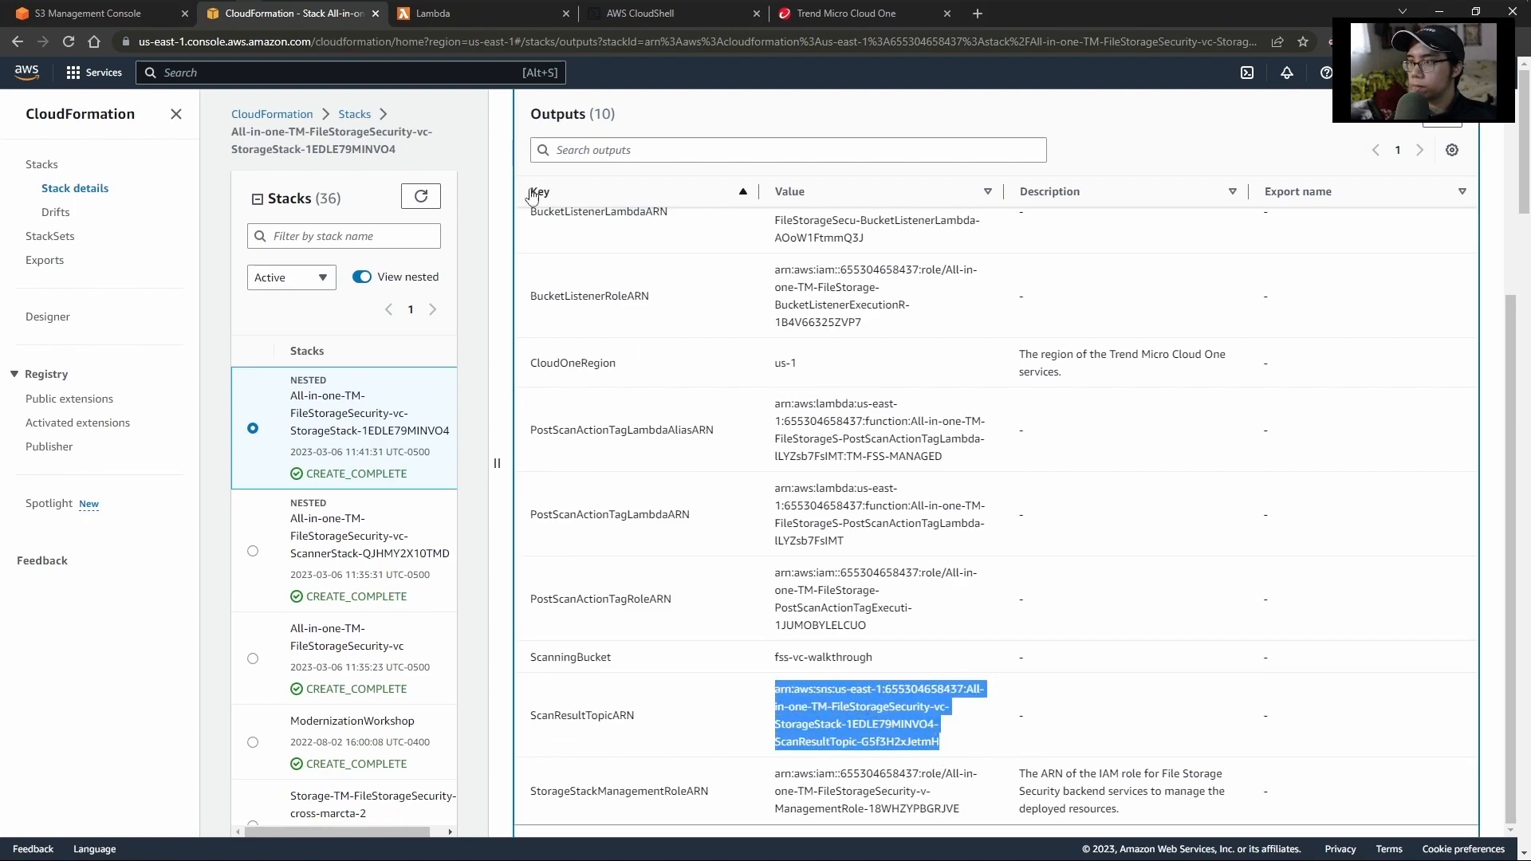
left_click(457, 20)
key("ctrl+v")
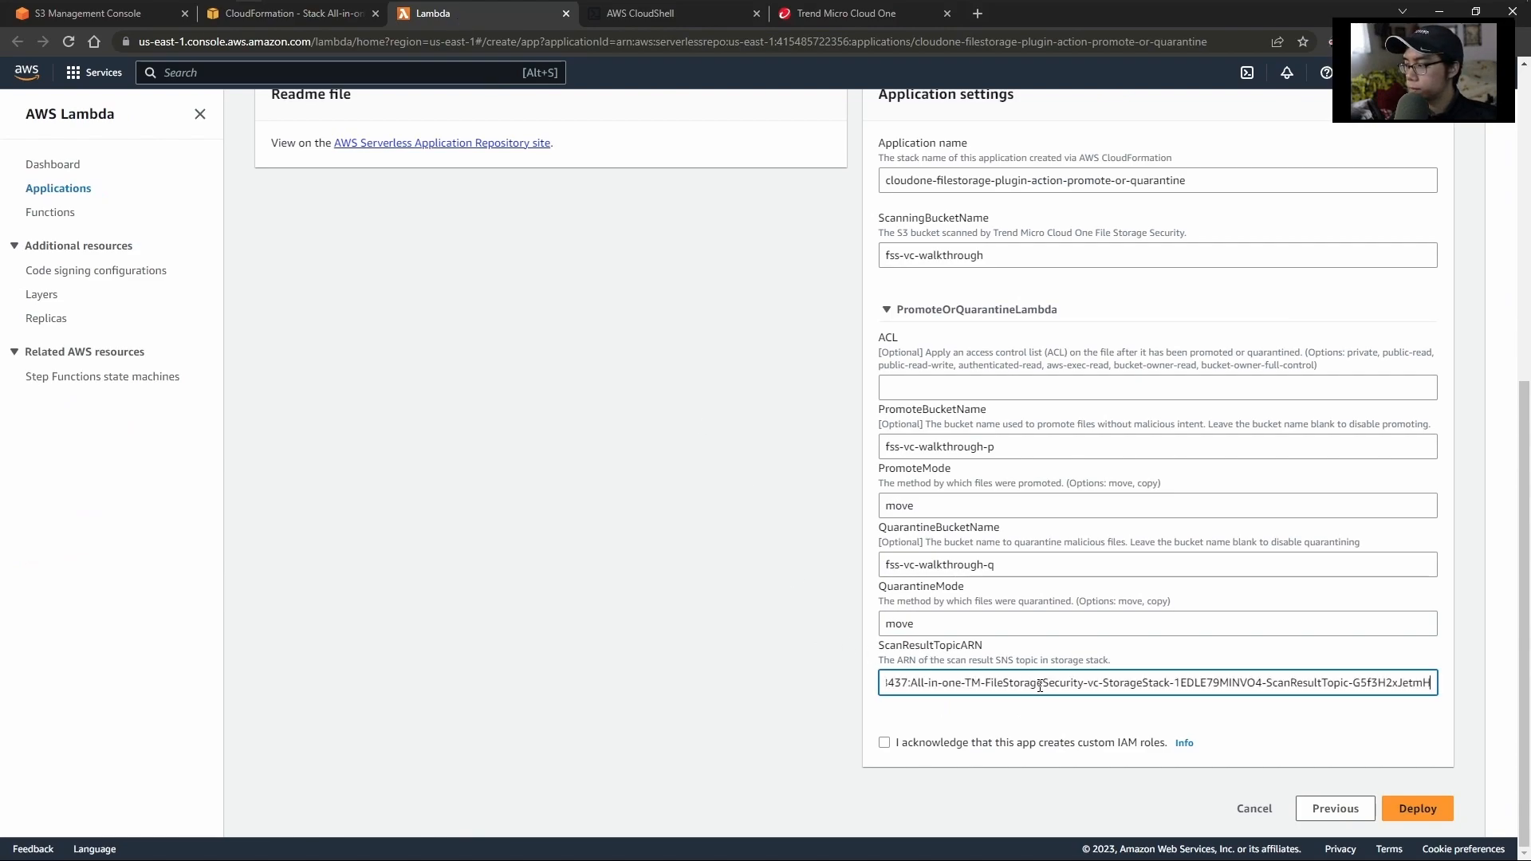
left_click_drag(977, 688, 1452, 717)
left_click(891, 686)
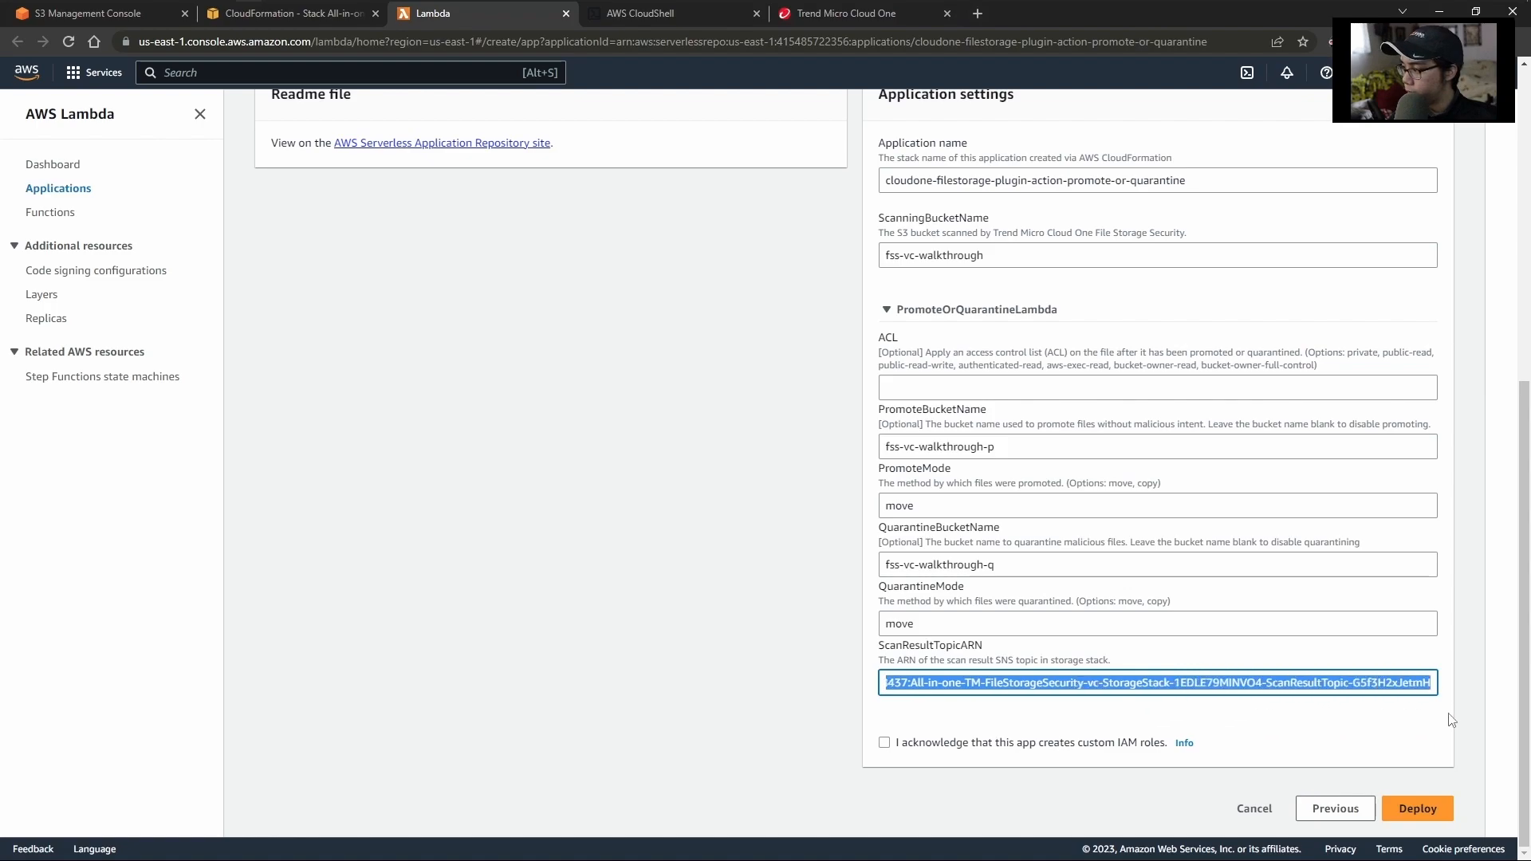
- Acknowledge that the app creates custom IAM roles and deploy the promote-or-quarantine application
left_click(1441, 721)
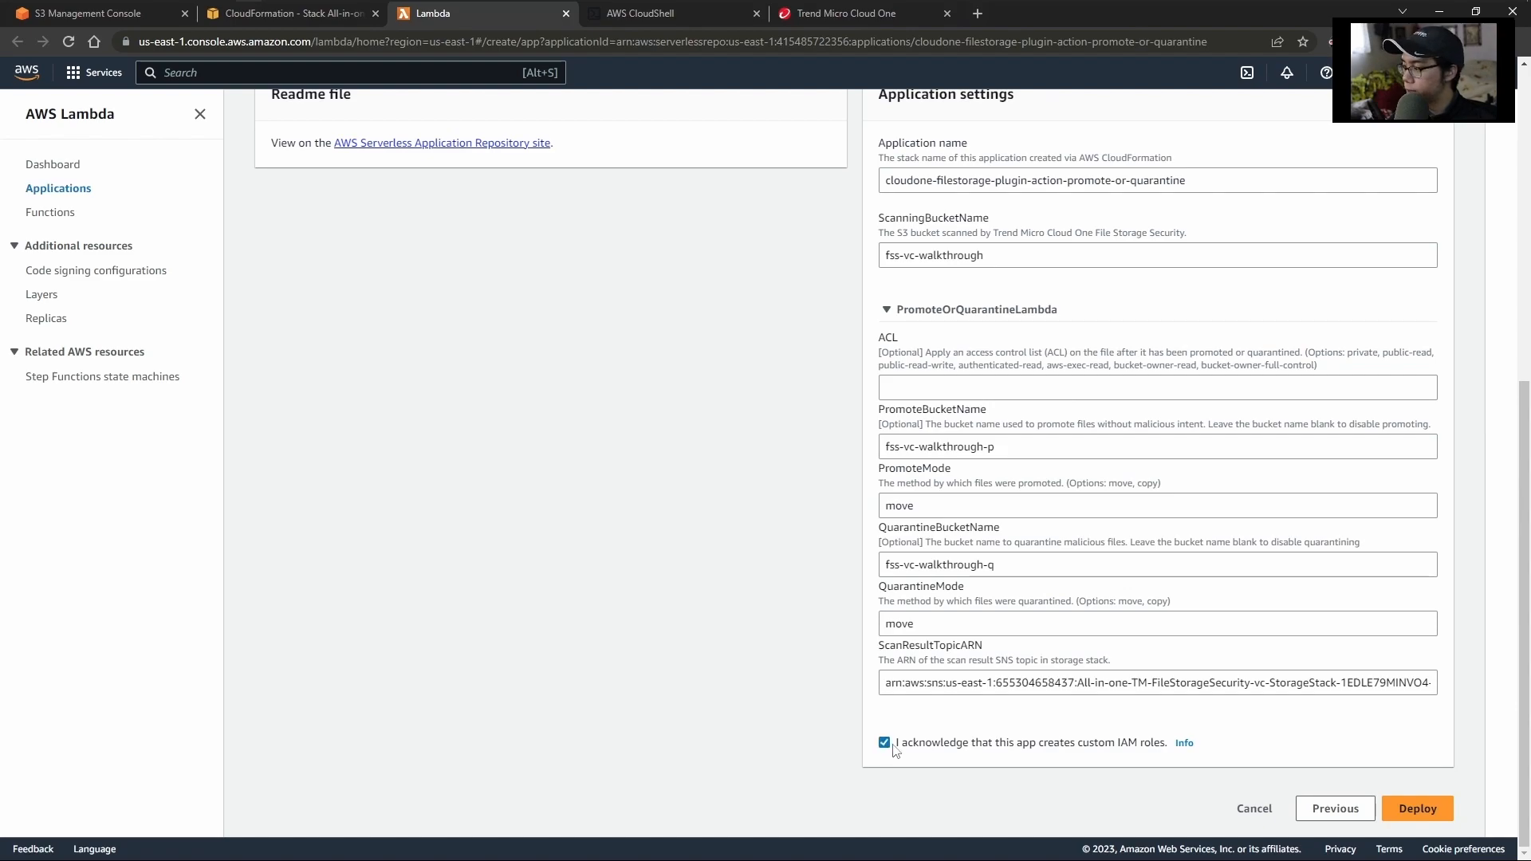
key("ctrl")
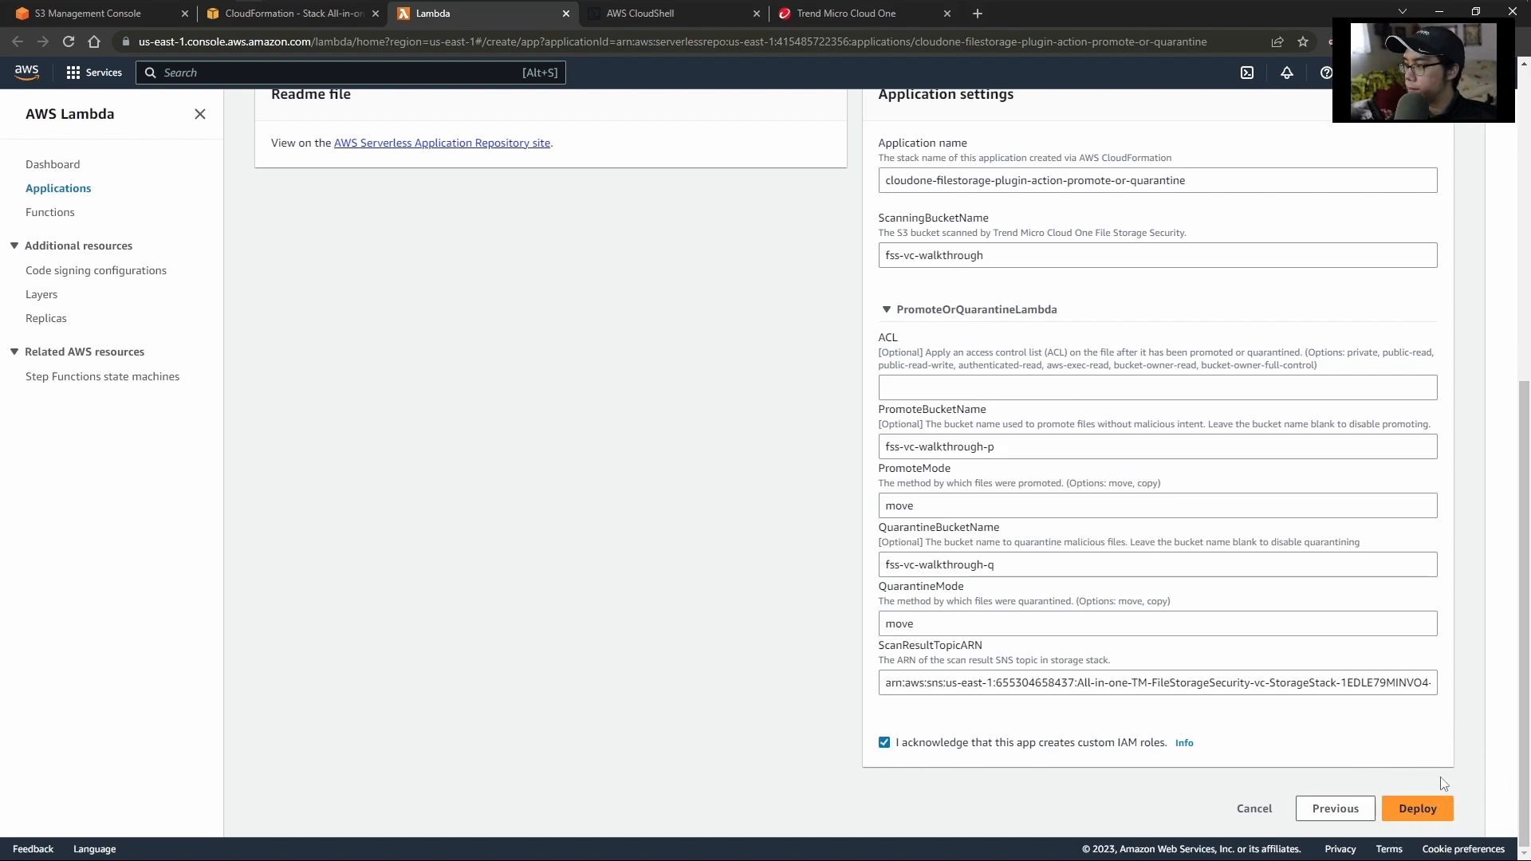
left_click(1435, 807)
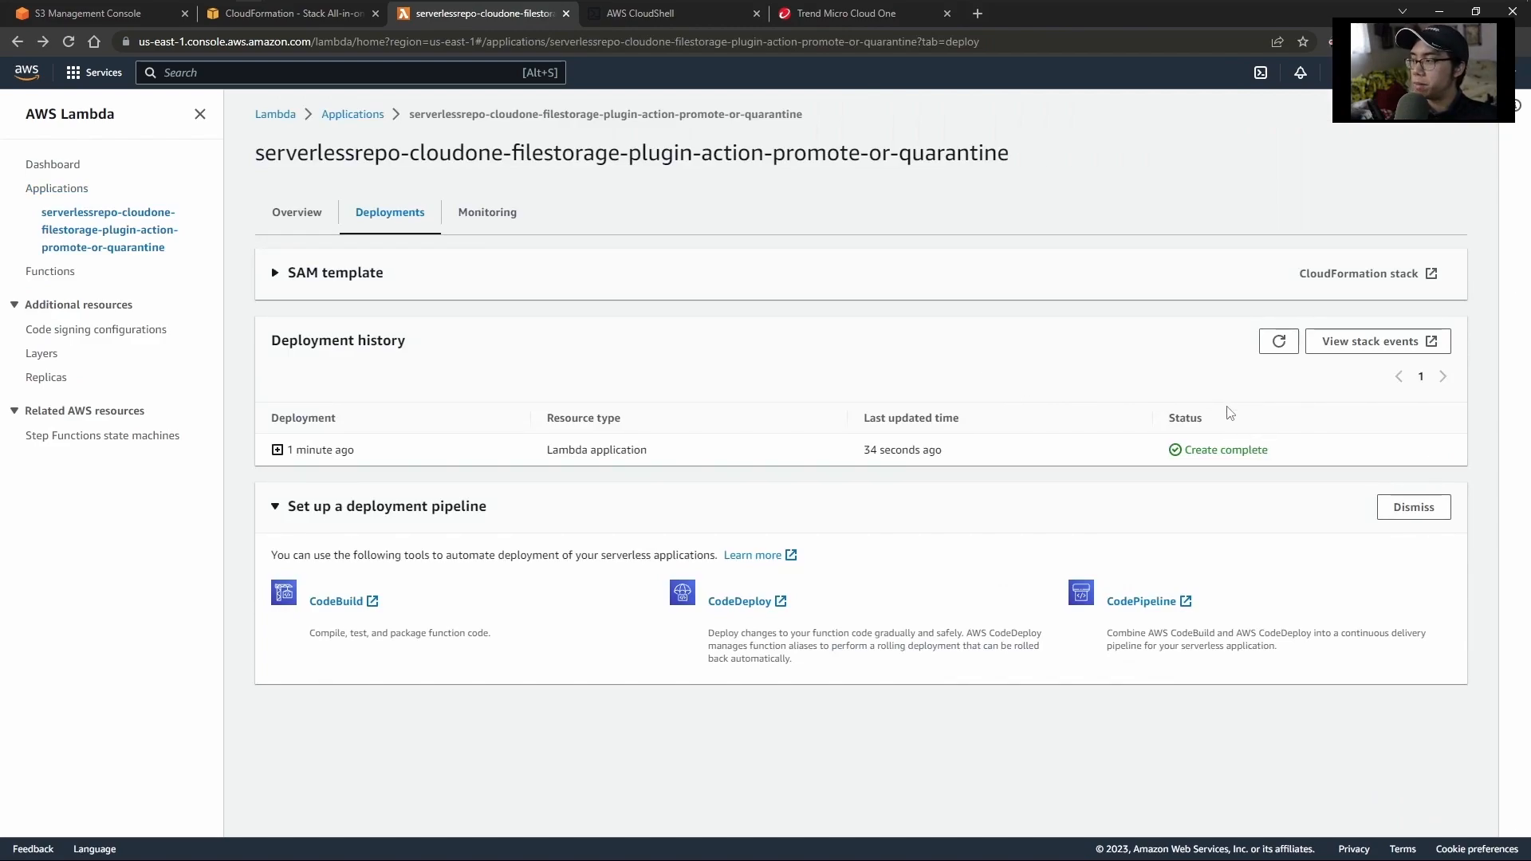
key("ctrl")
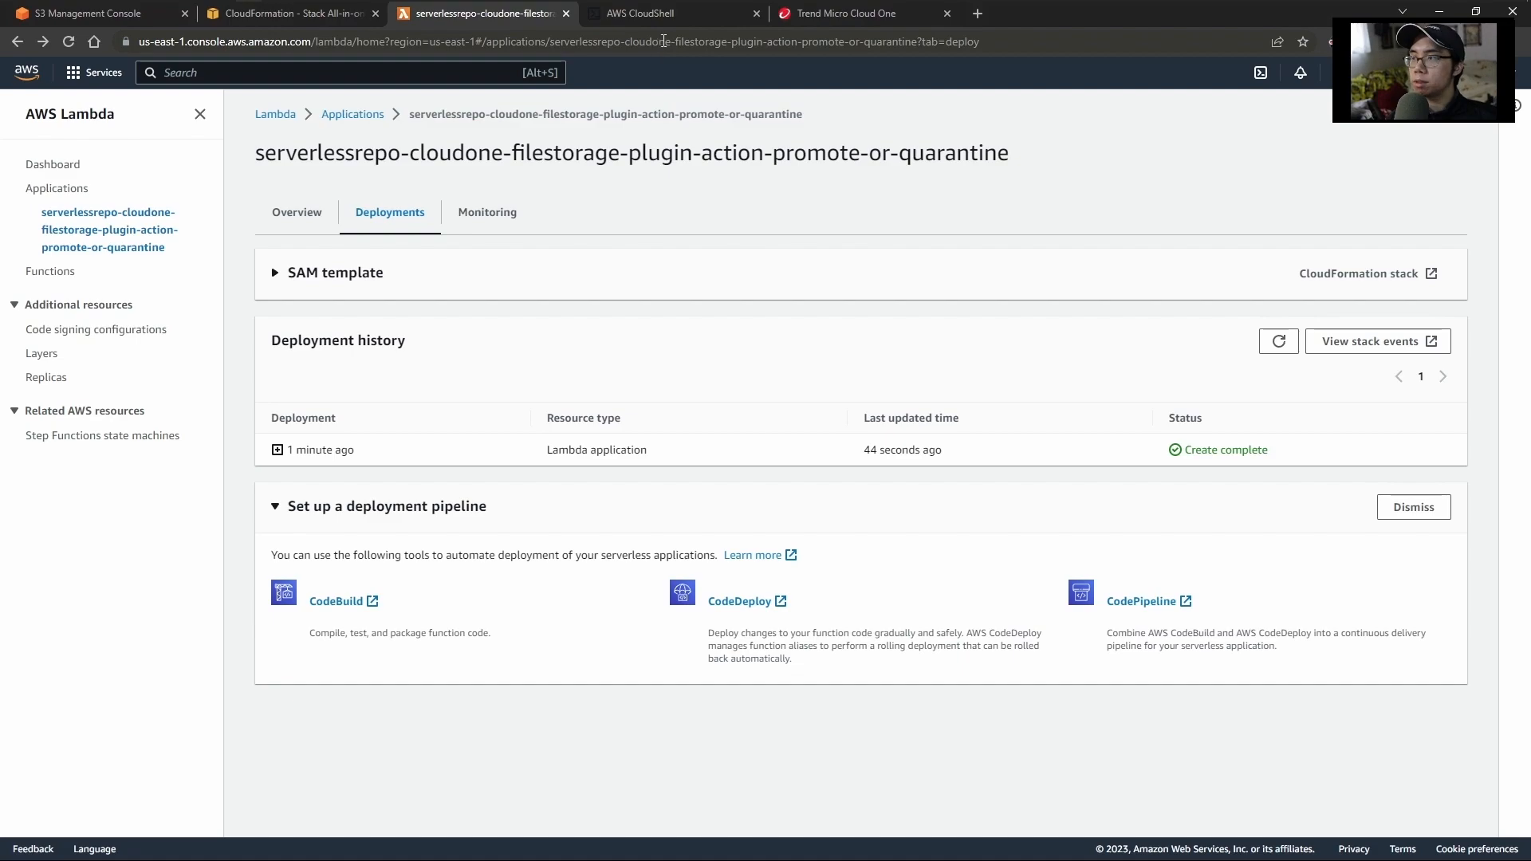
- Switch to AWS CloudShell and list the files in the home directory with ls
left_click(668, 15)
left_click(460, 181)
type("ls")
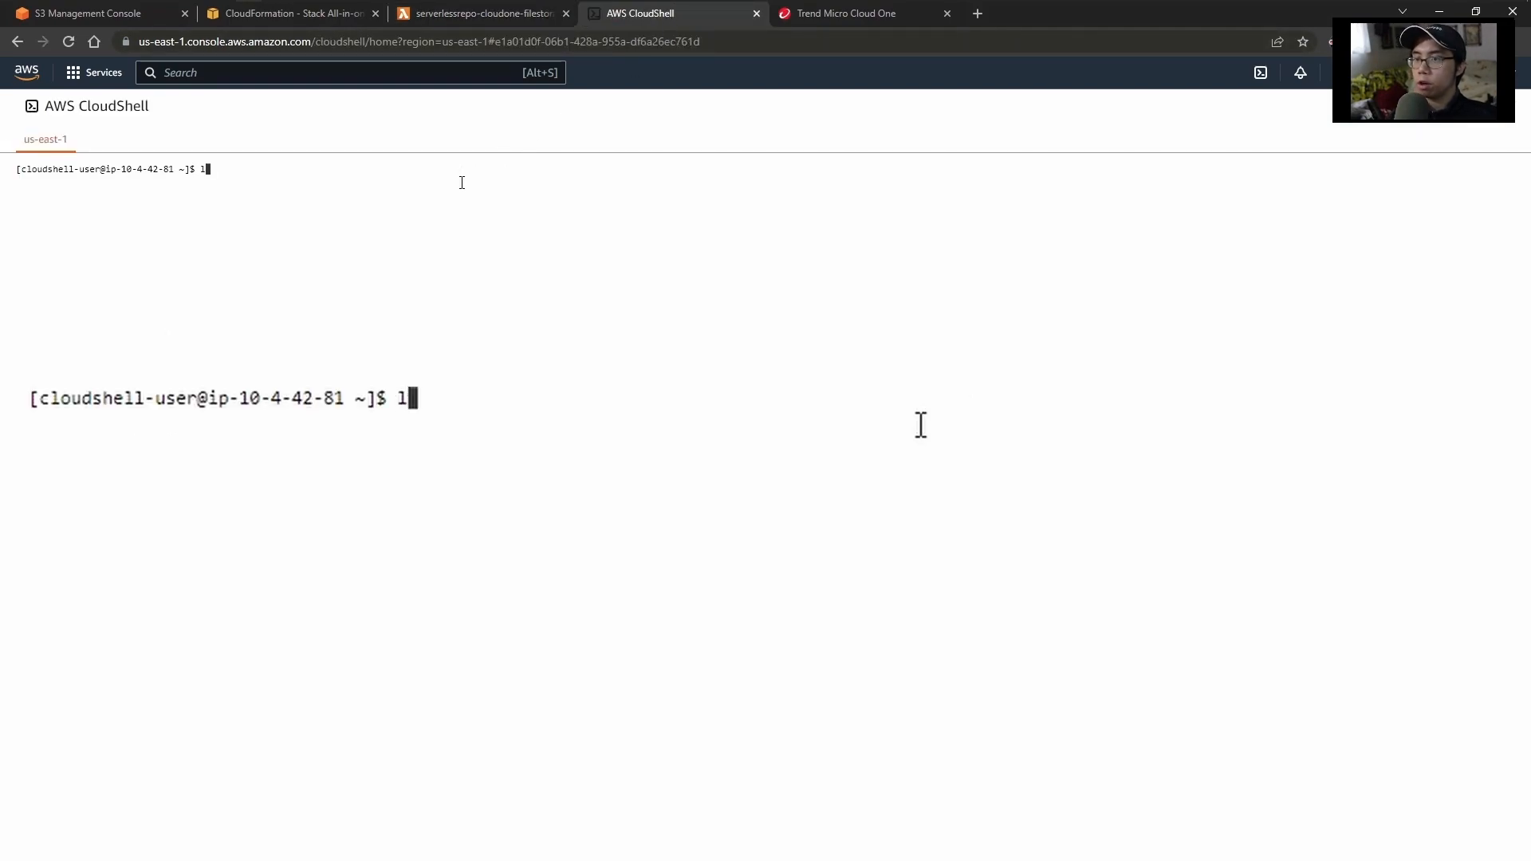
key("Return")
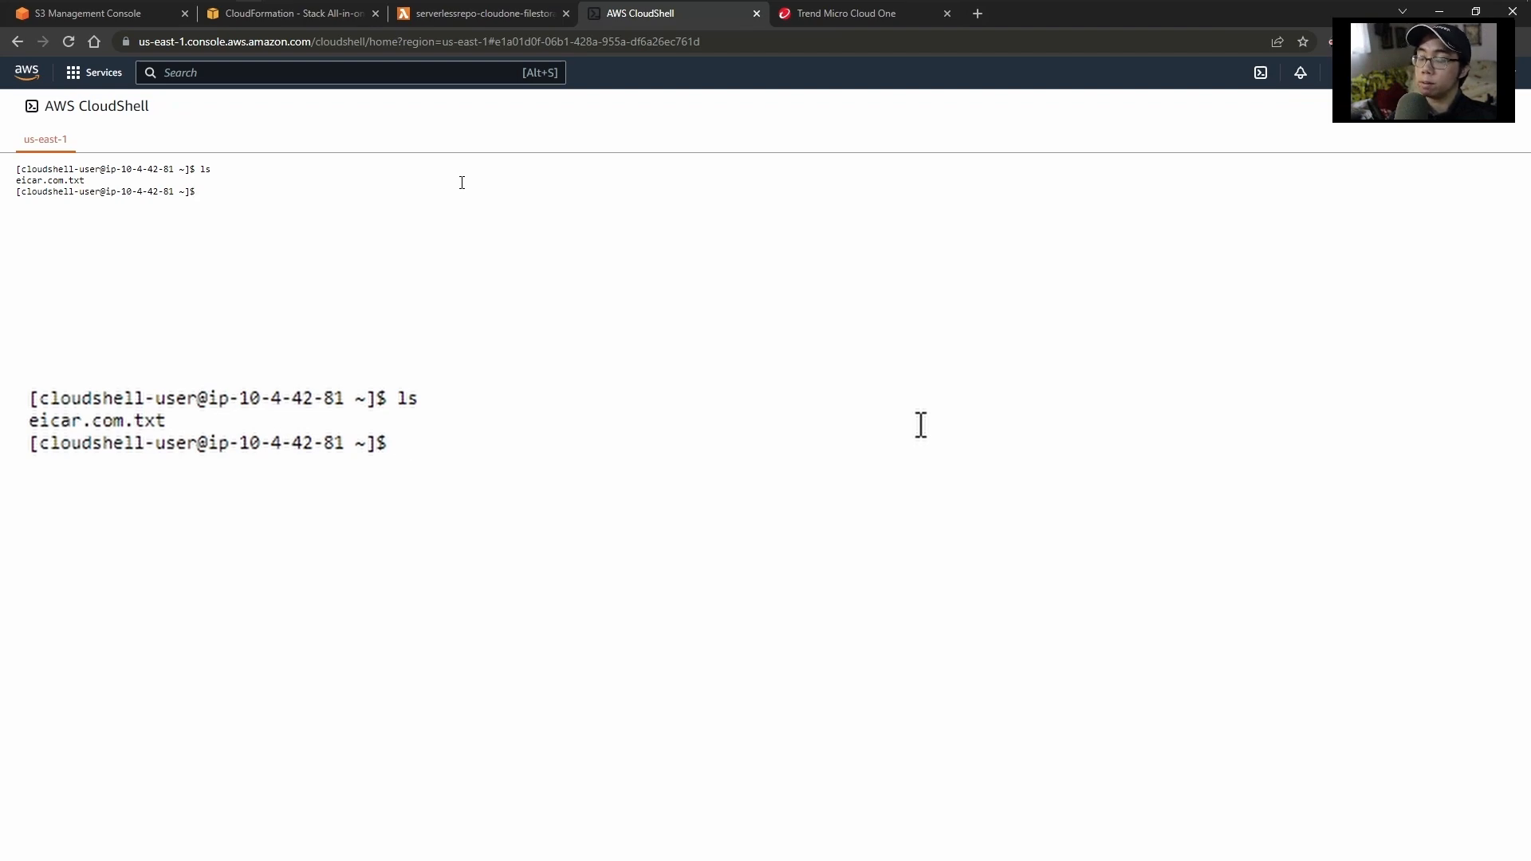
type("wg")
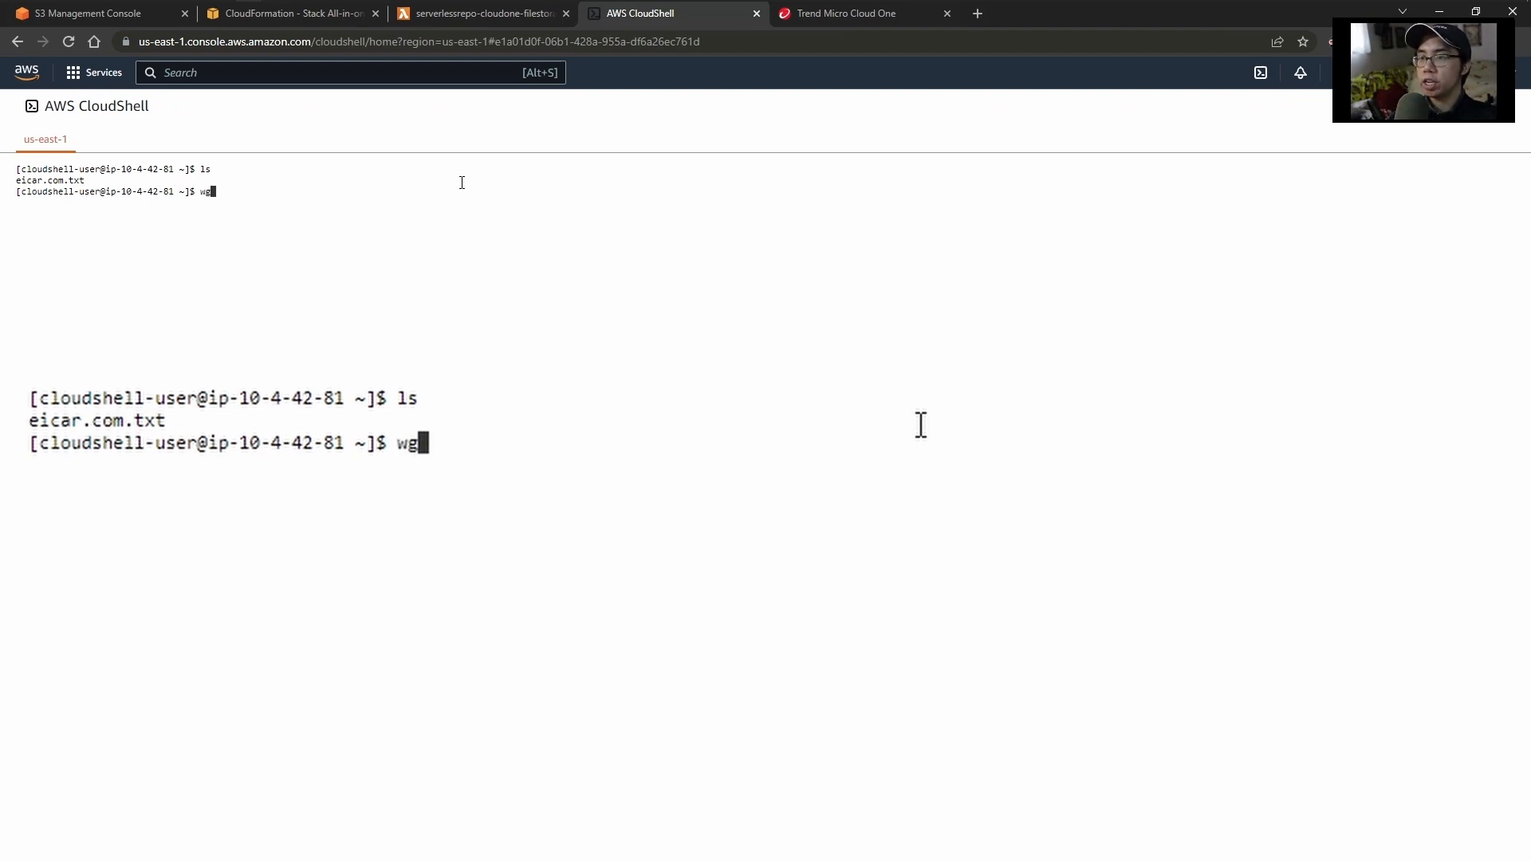
type("et ")
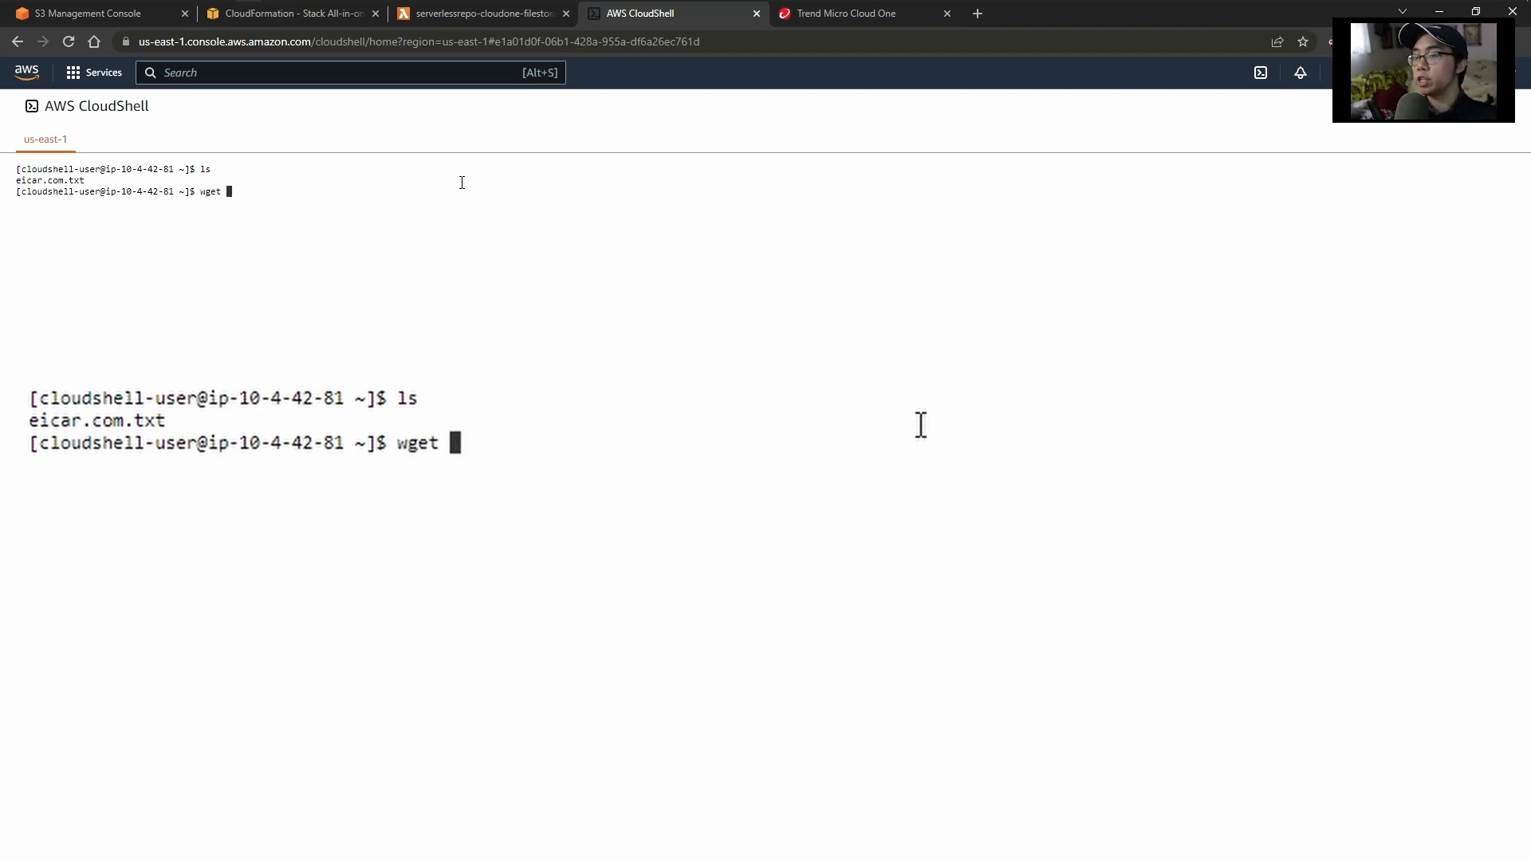
type("htt")
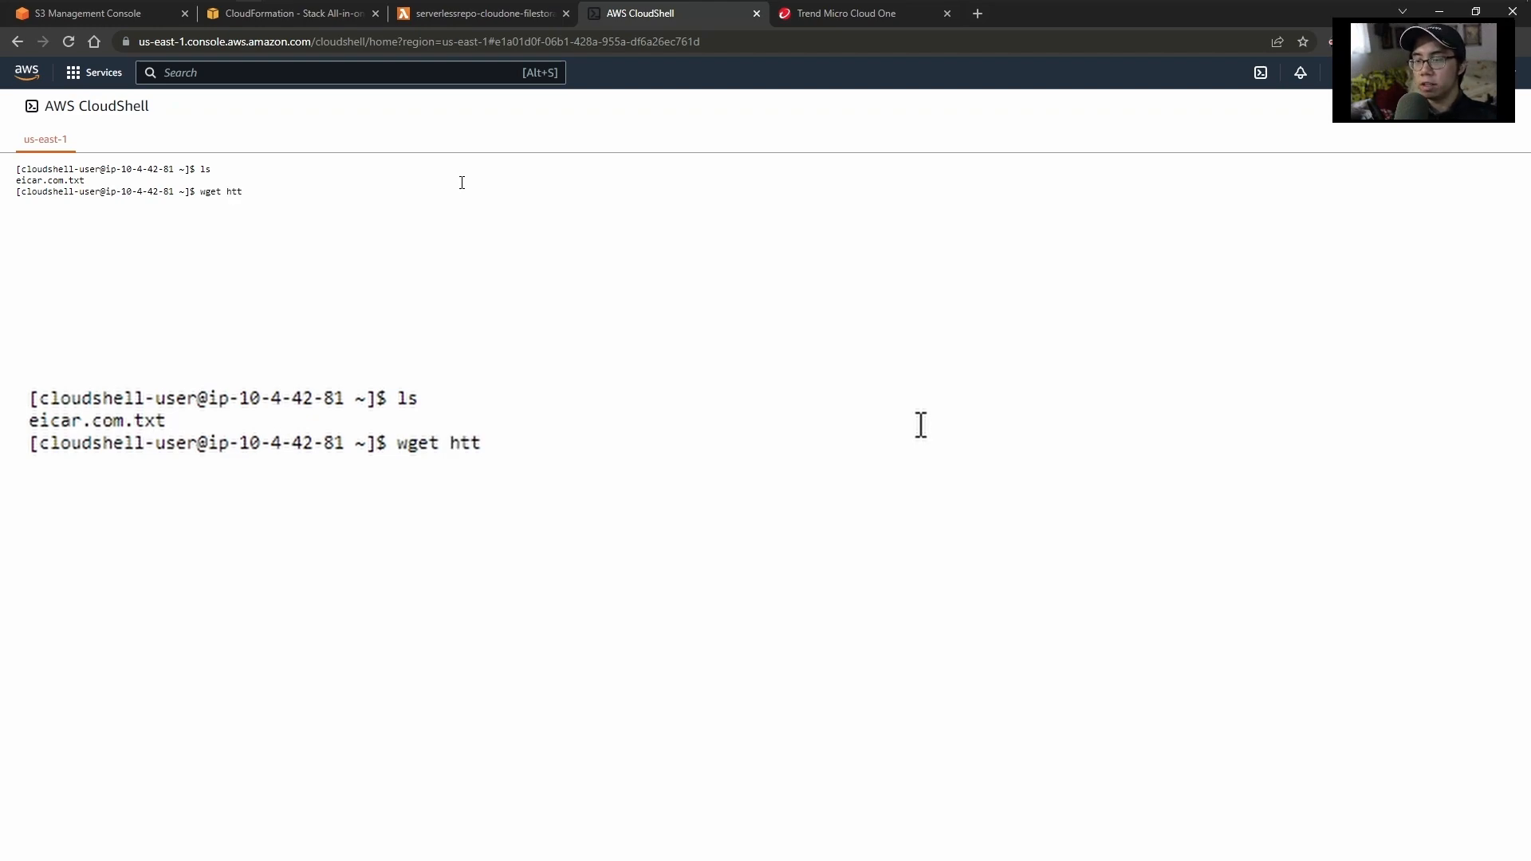
type("pL")
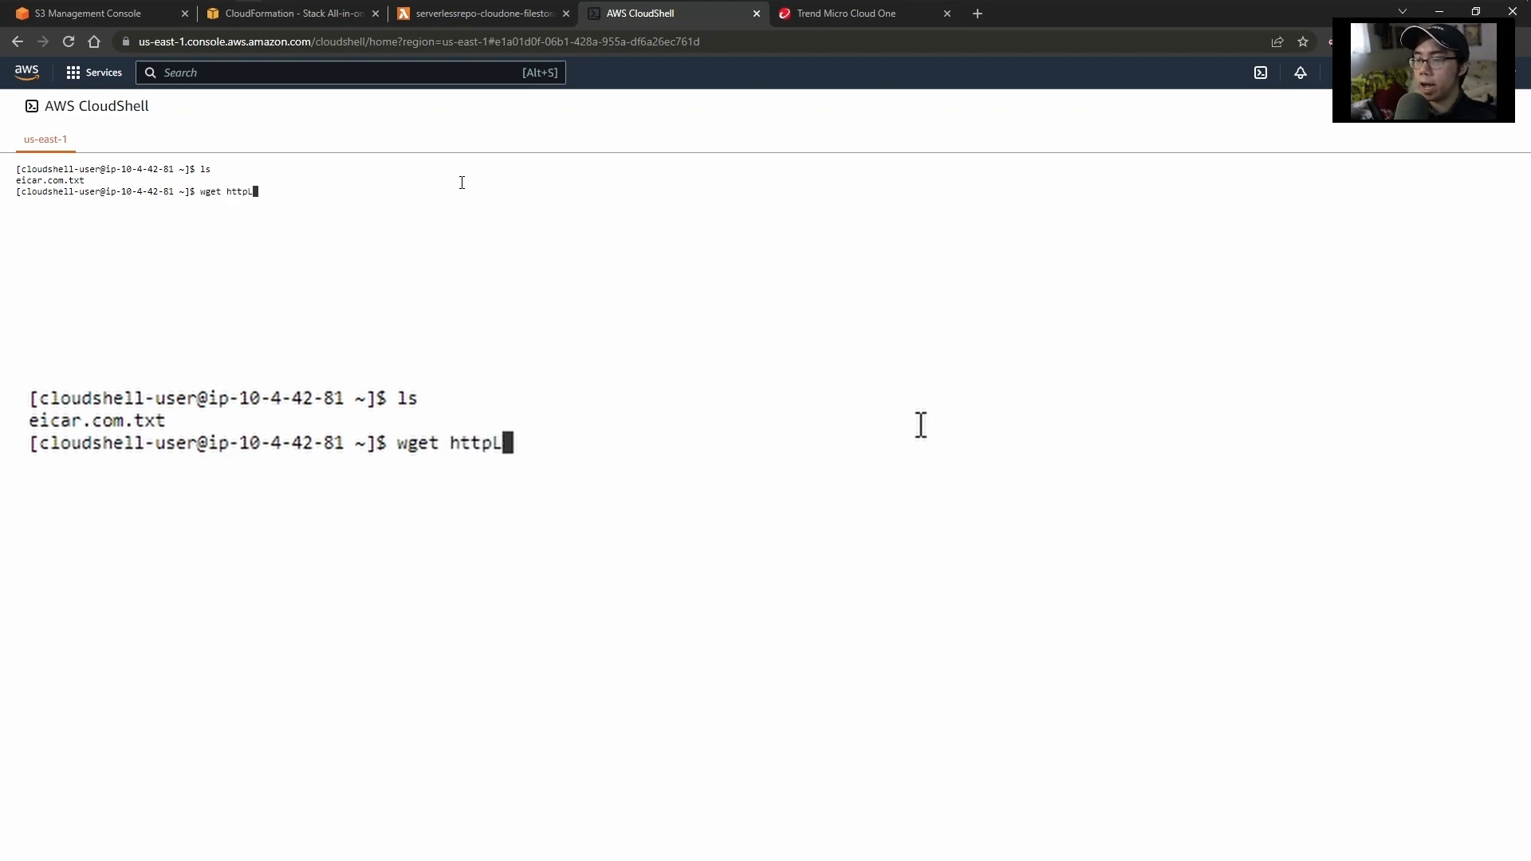
key("BackSpace")
type(":..")
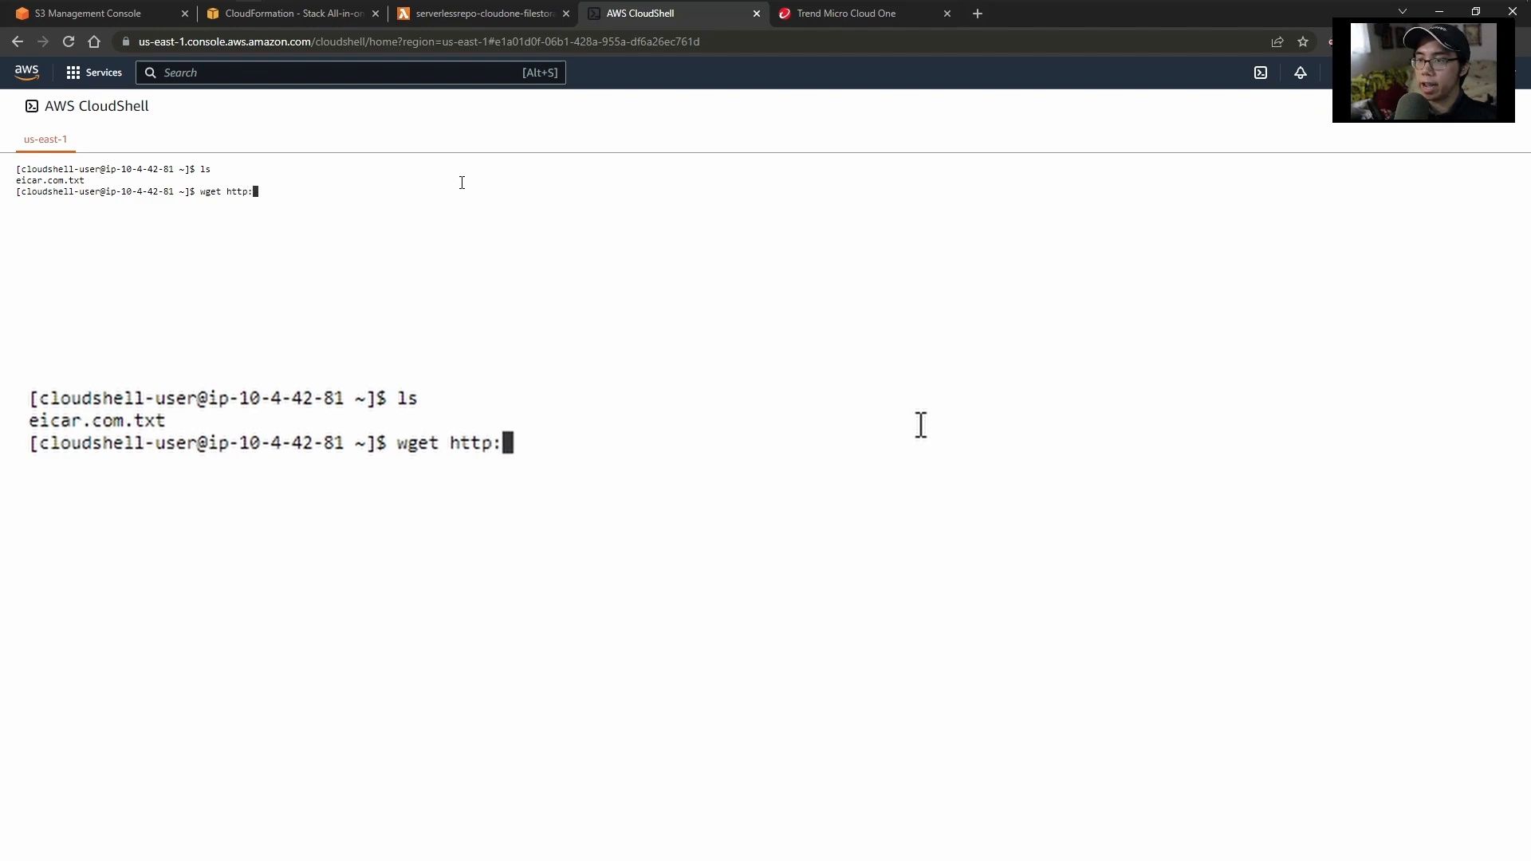
key("BackSpace")
key("BackSpace")
type("//")
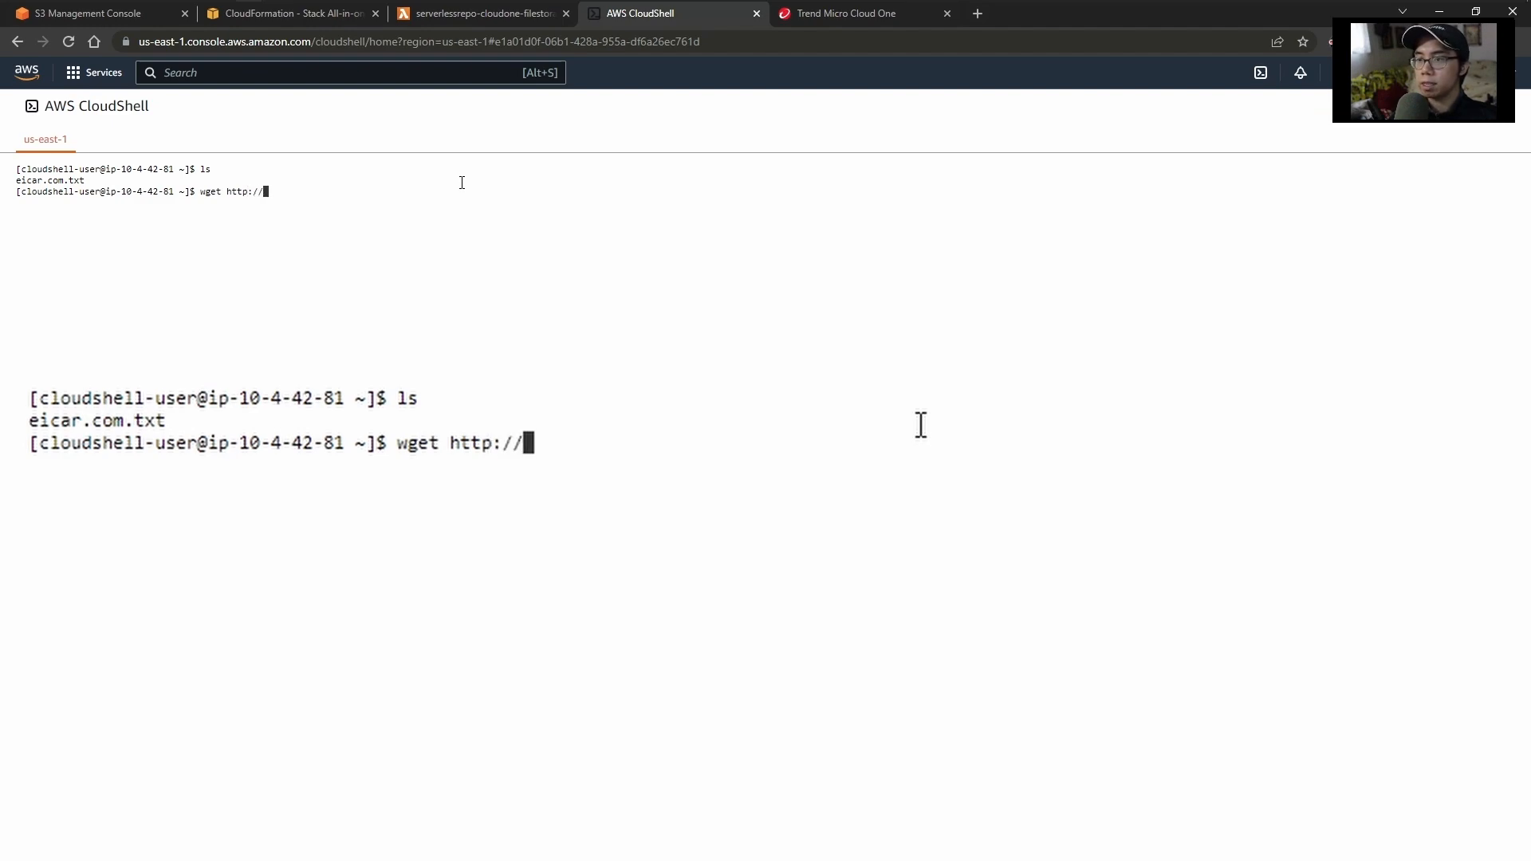
type("www.")
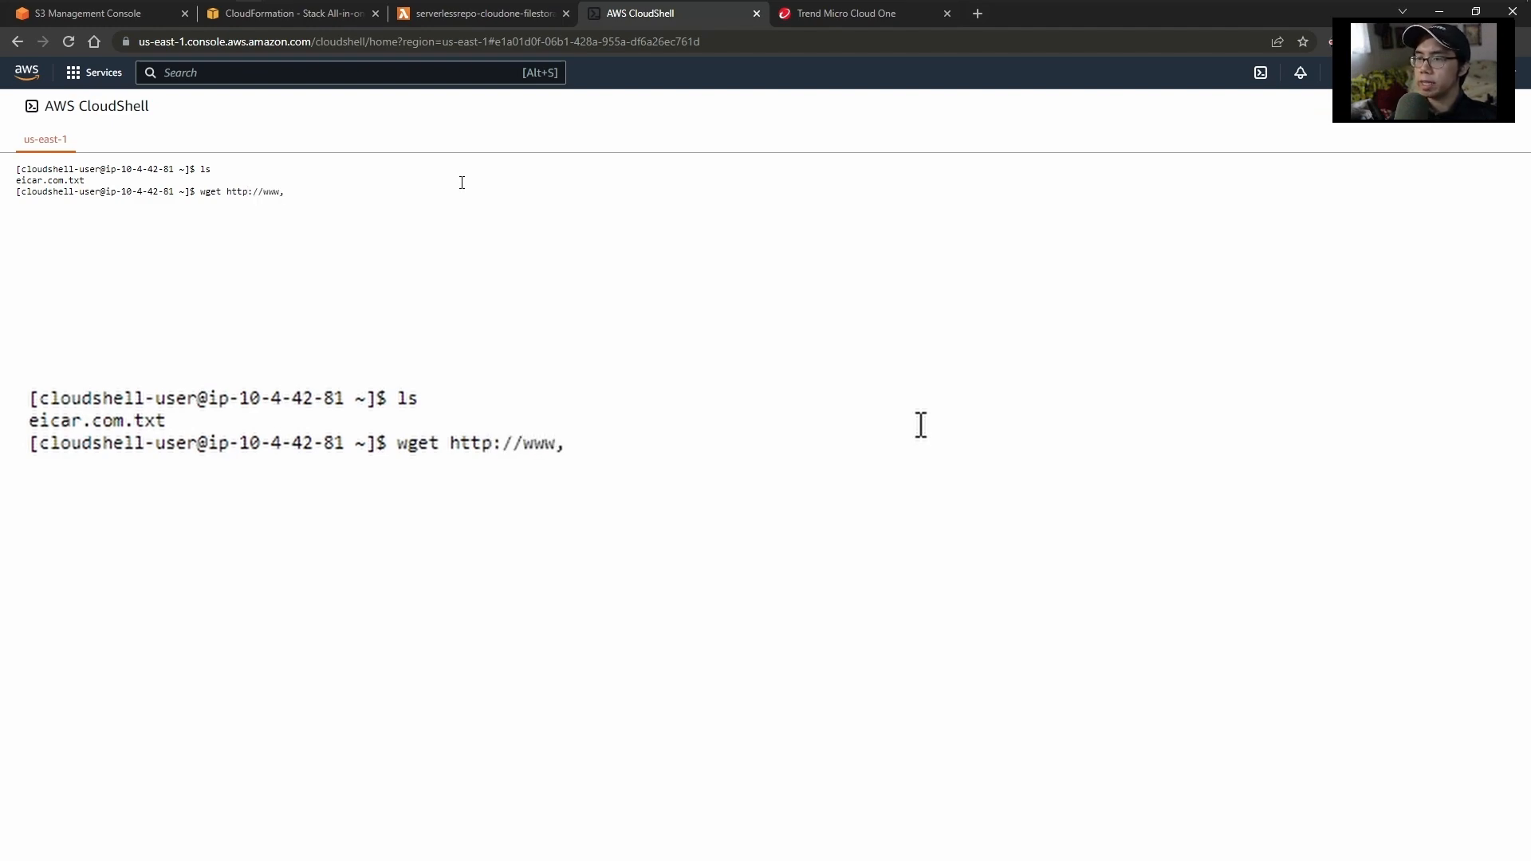
type("go")
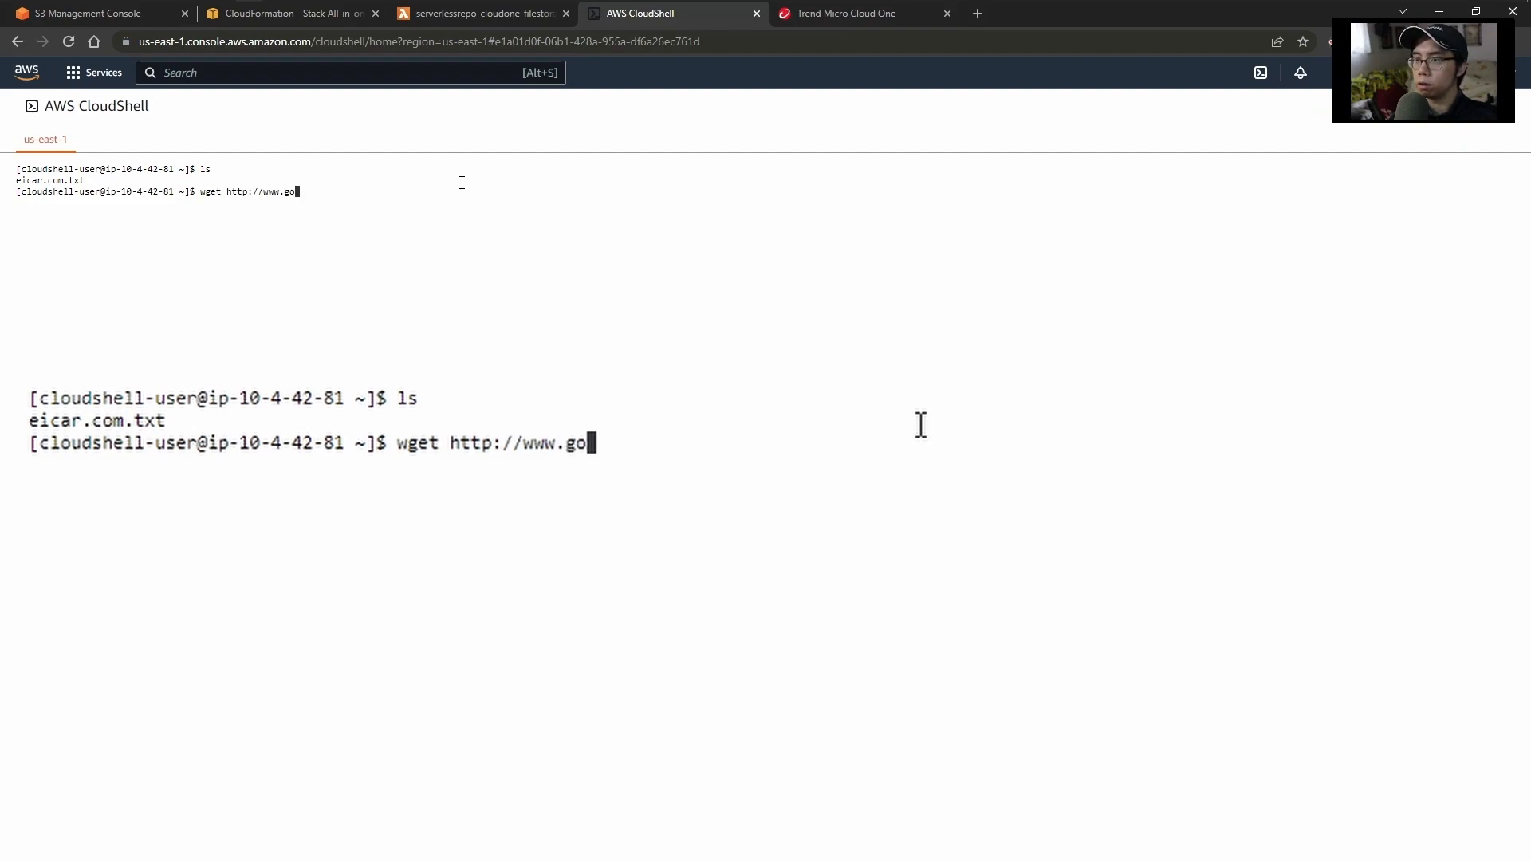
type("ogle.com")
key("BackSpace")
key("BackSpace")
key("BackSpace")
type(".com")
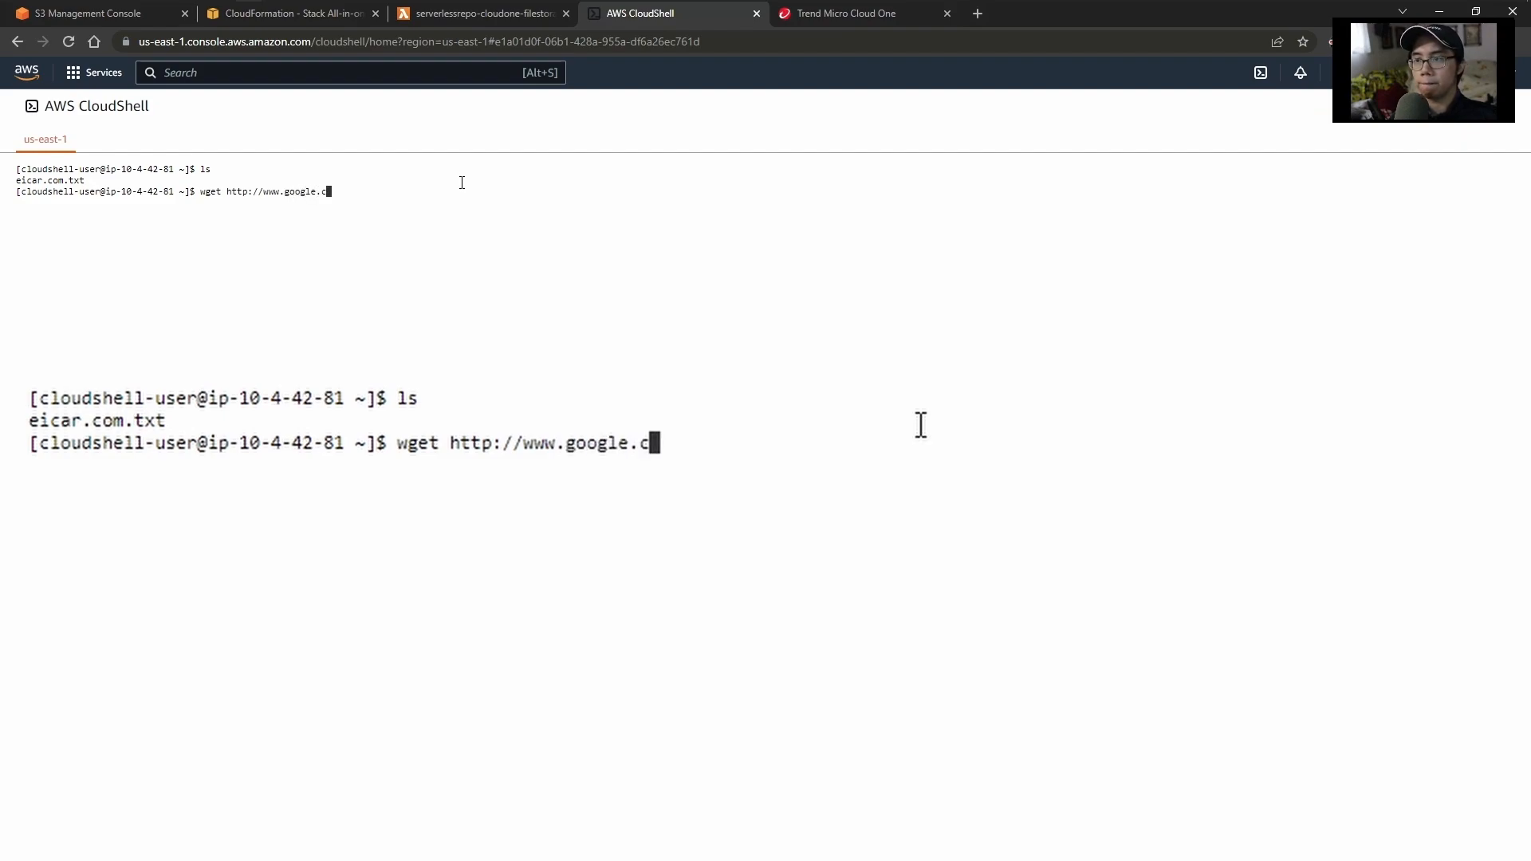
key("Return")
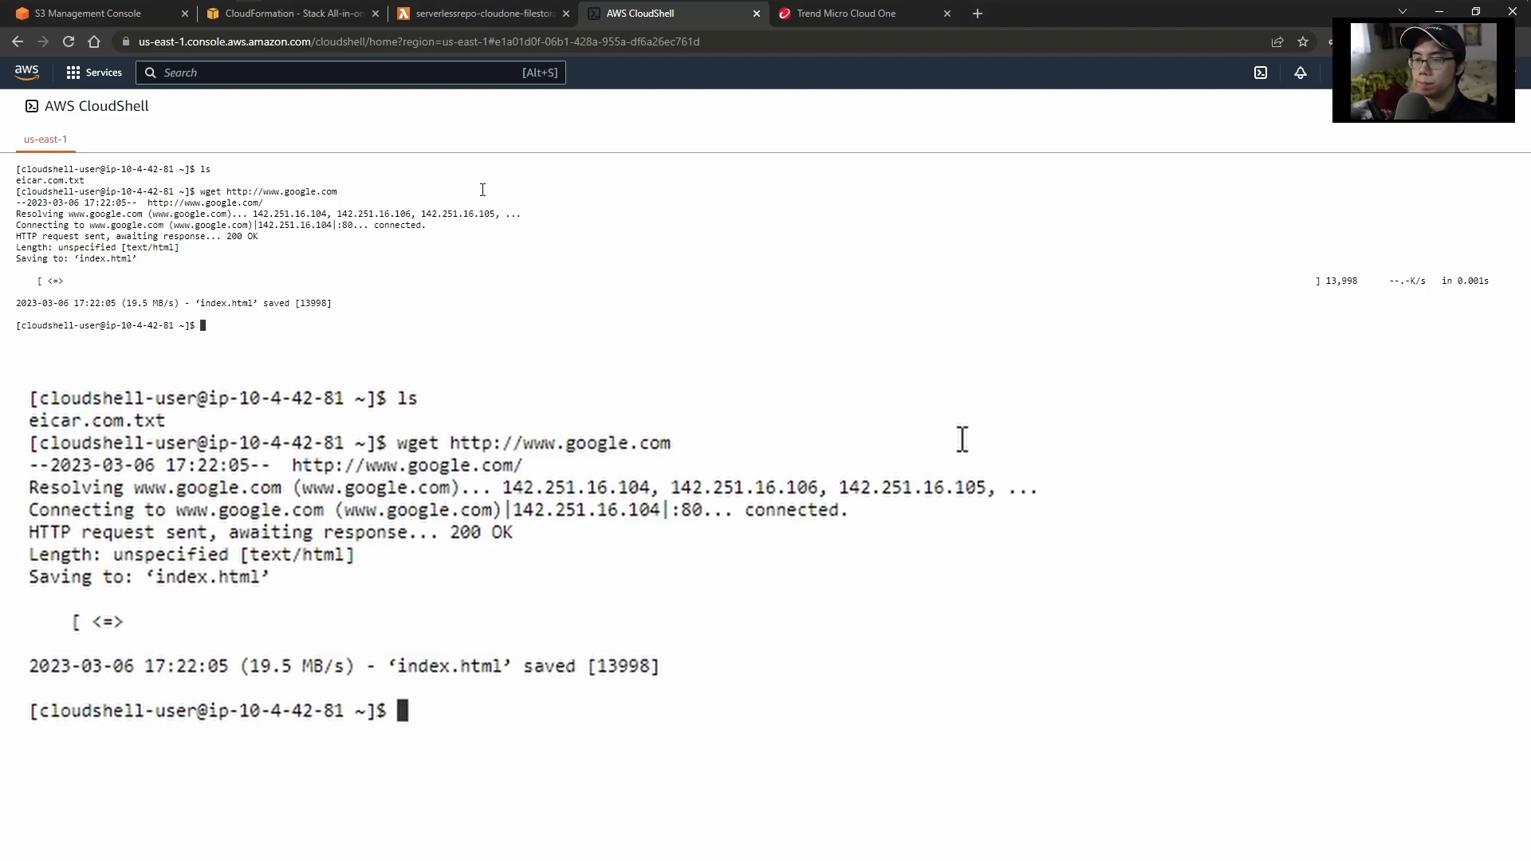
- List the home directory with ls and check for the downloaded index.html
type("ls")
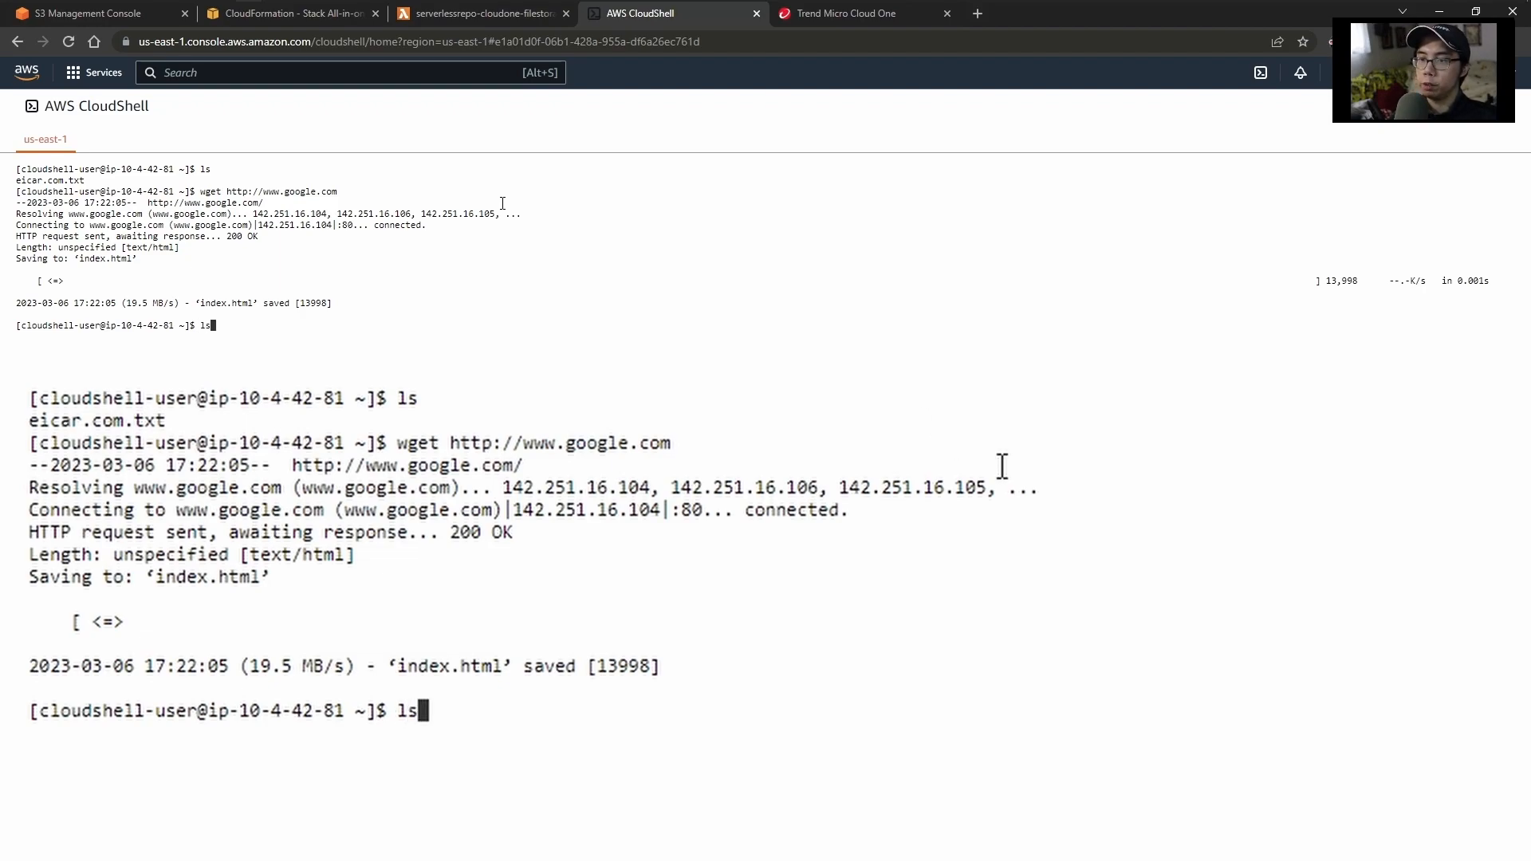
key("Return")
left_click_drag(86, 337, 148, 337)
left_click(27, 378)
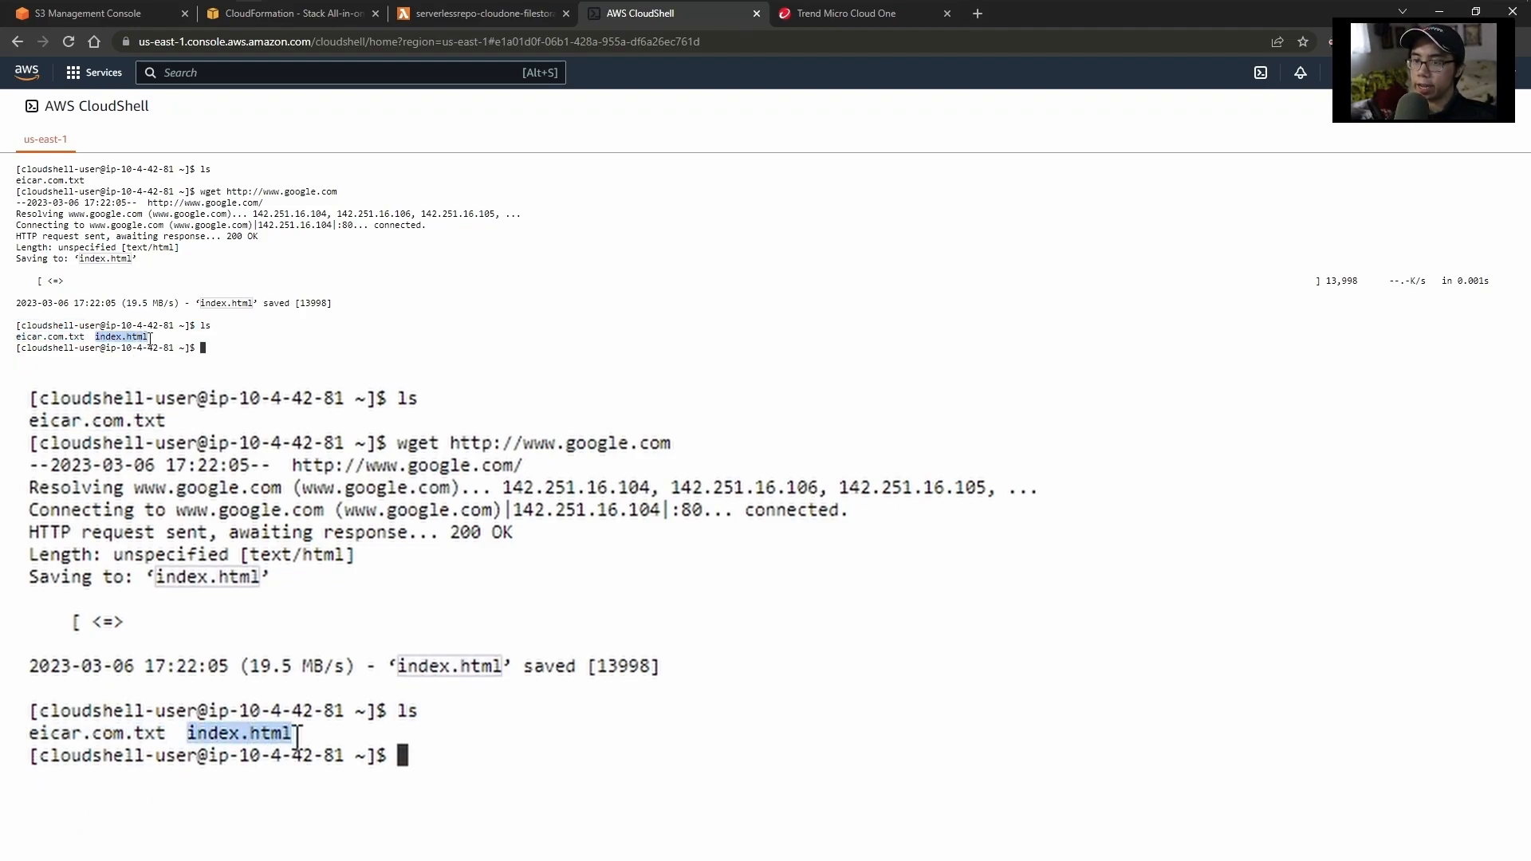
left_click(364, 357)
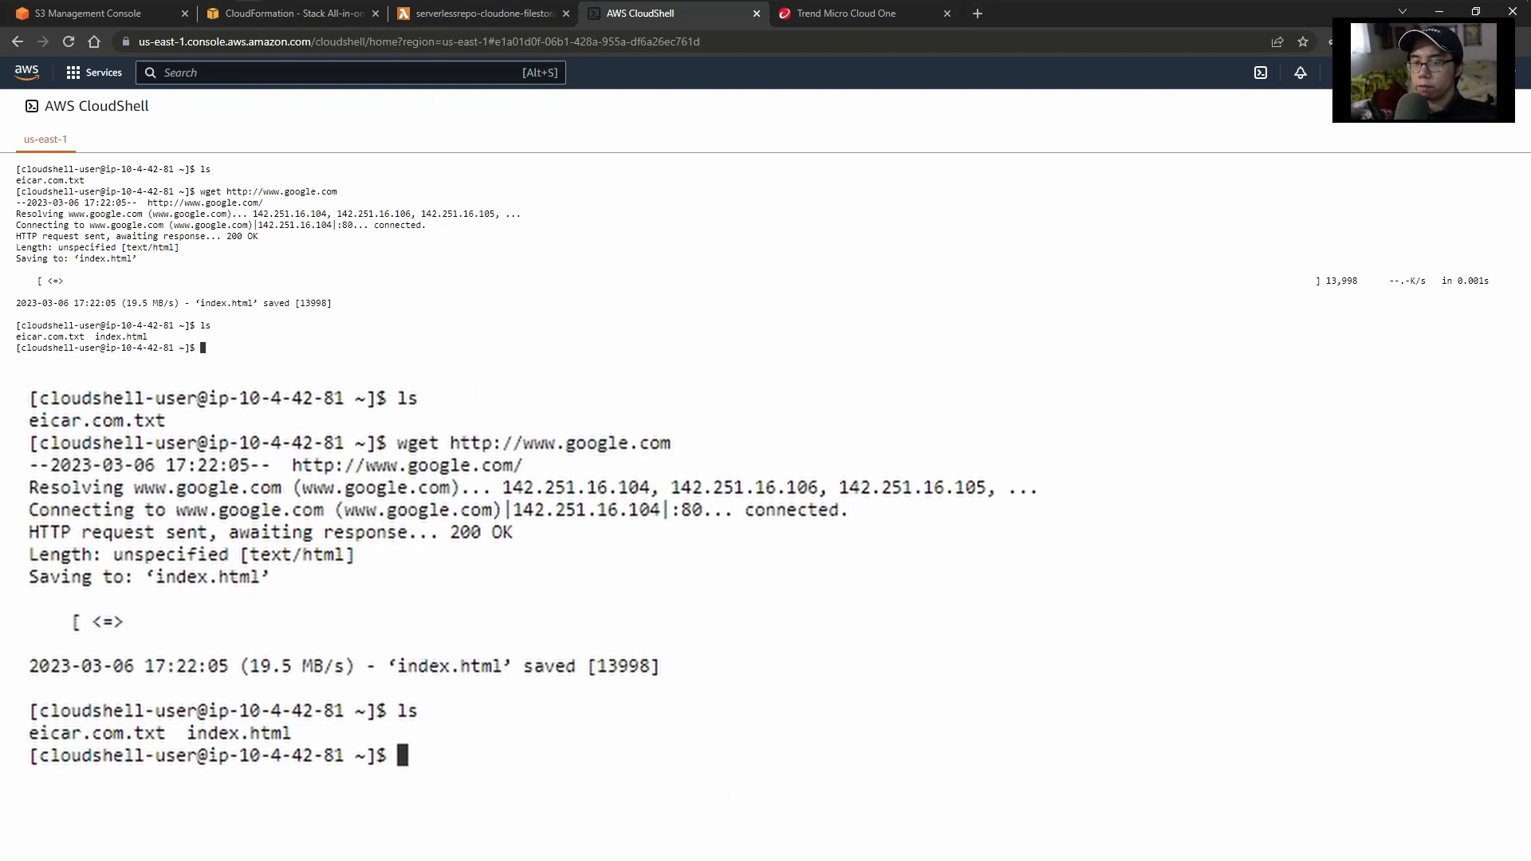
- Paste the sample command aws s3 cp eicar_com.zip and replace its scanning bucket placeholder with fss-vc-walkthrough
key("alt+Tab")
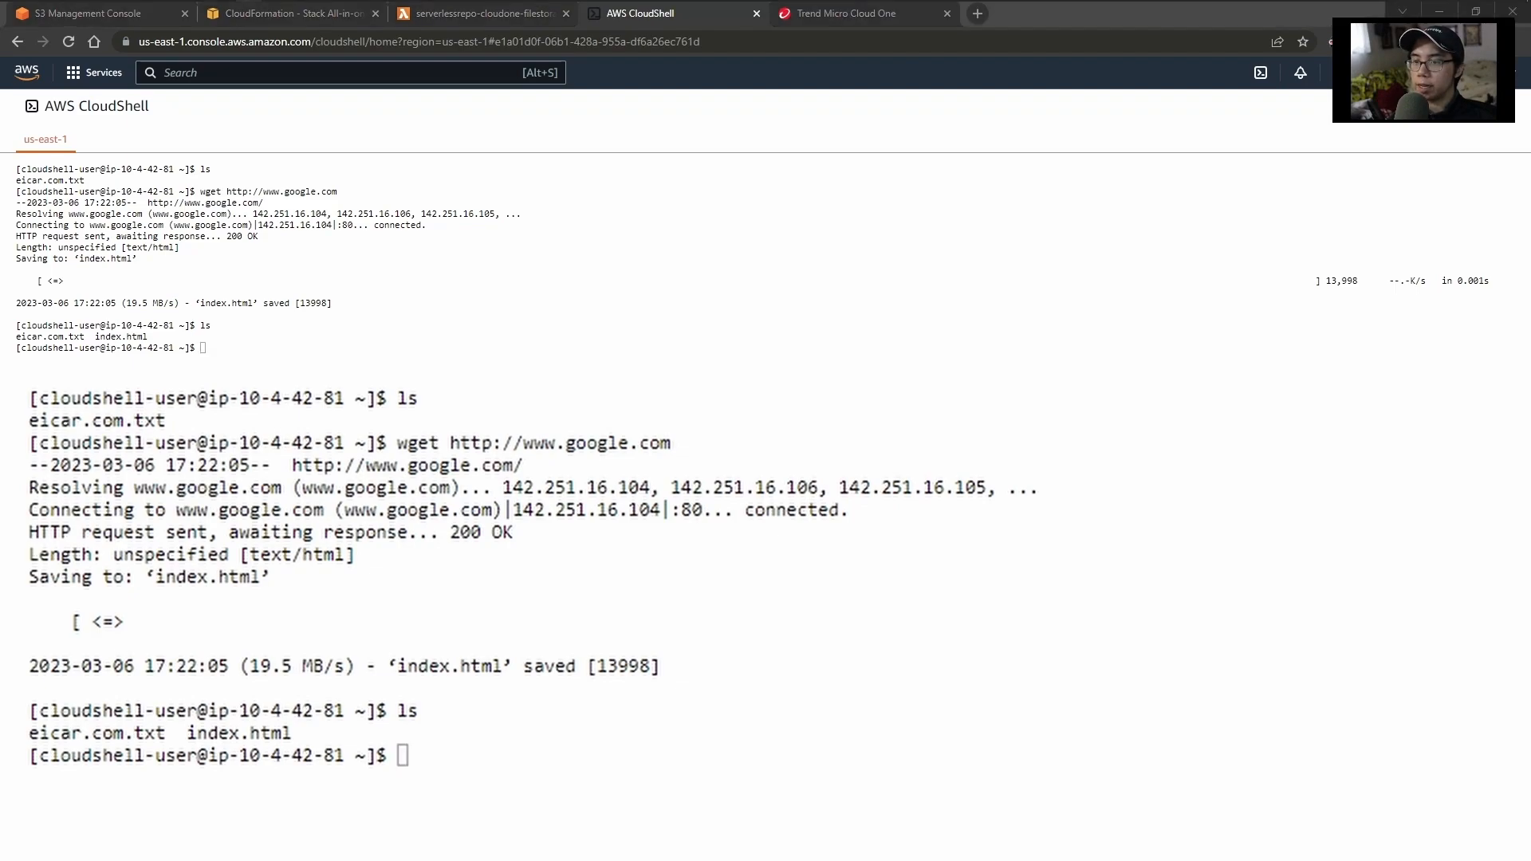
left_click(306, 341)
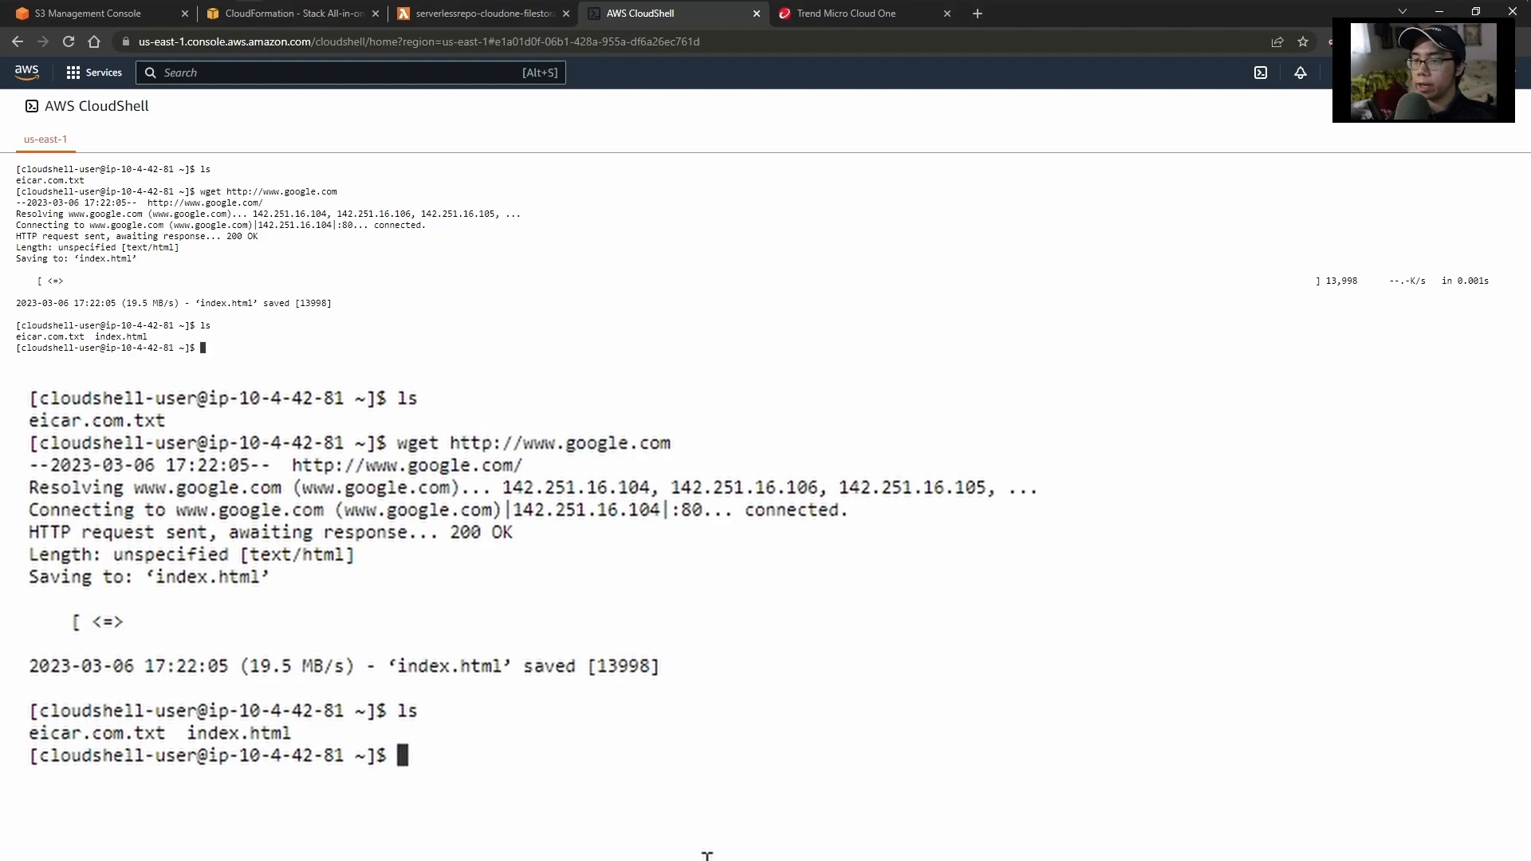
type("aws s3 cp eicar_com.zip s3://<YOUR_SCANNING_BUCKET>")
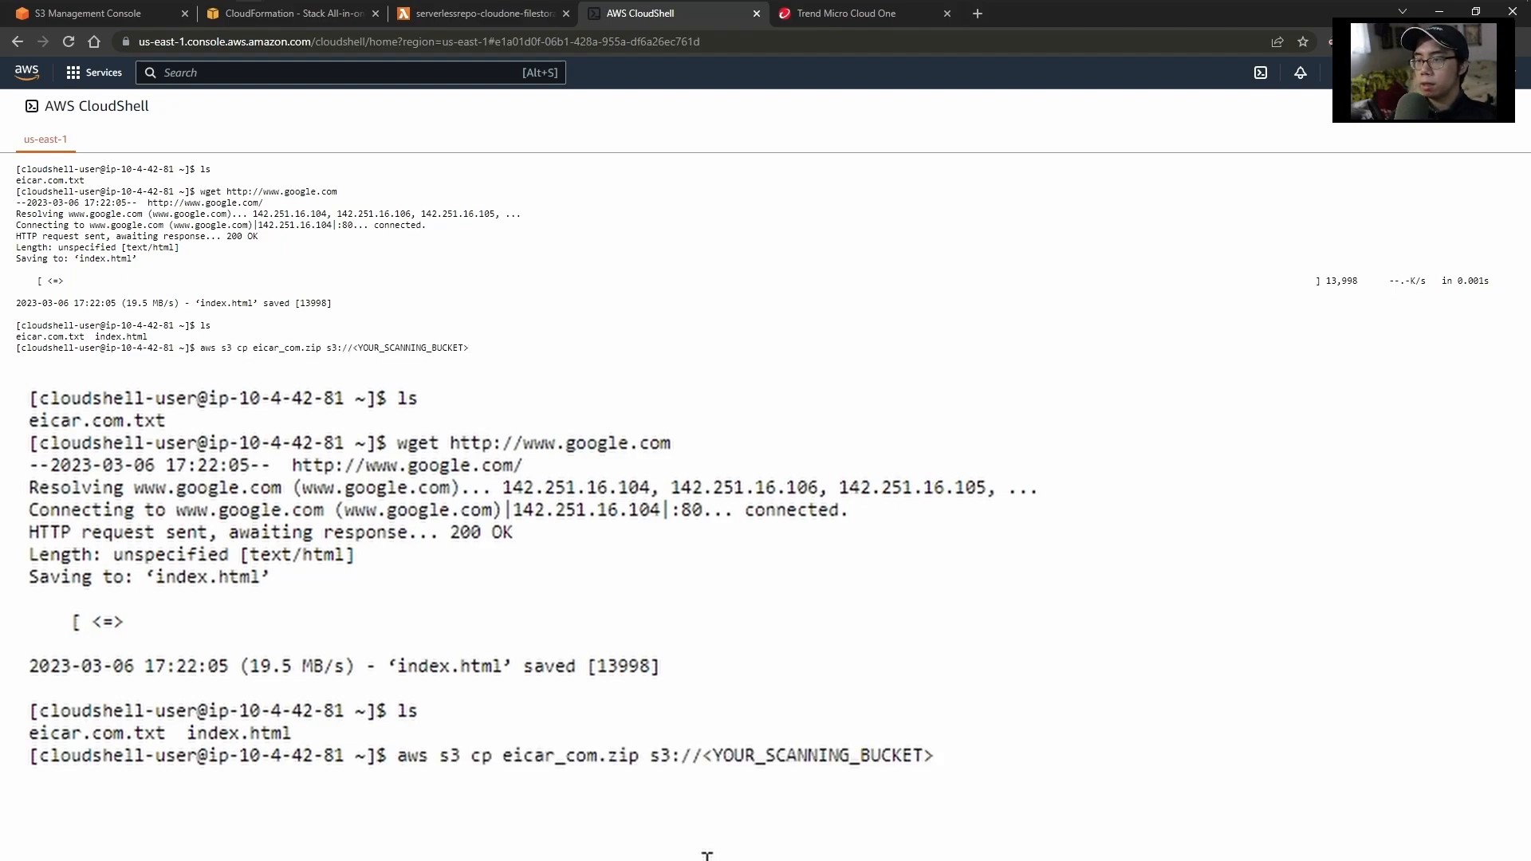
key("BackSpace")
key("BackSpace")
key("BackSpace")
key("BackSpace")
key("BackSpace")
key("BackSpace")
key("BackSpace")
key("BackSpace")
key("BackSpace")
key("BackSpace")
key("BackSpace")
key("BackSpace")
key("BackSpace")
key("BackSpace")
key("BackSpace")
key("BackSpace")
key("BackSpace")
key("BackSpace")
key("BackSpace")
key("BackSpace")
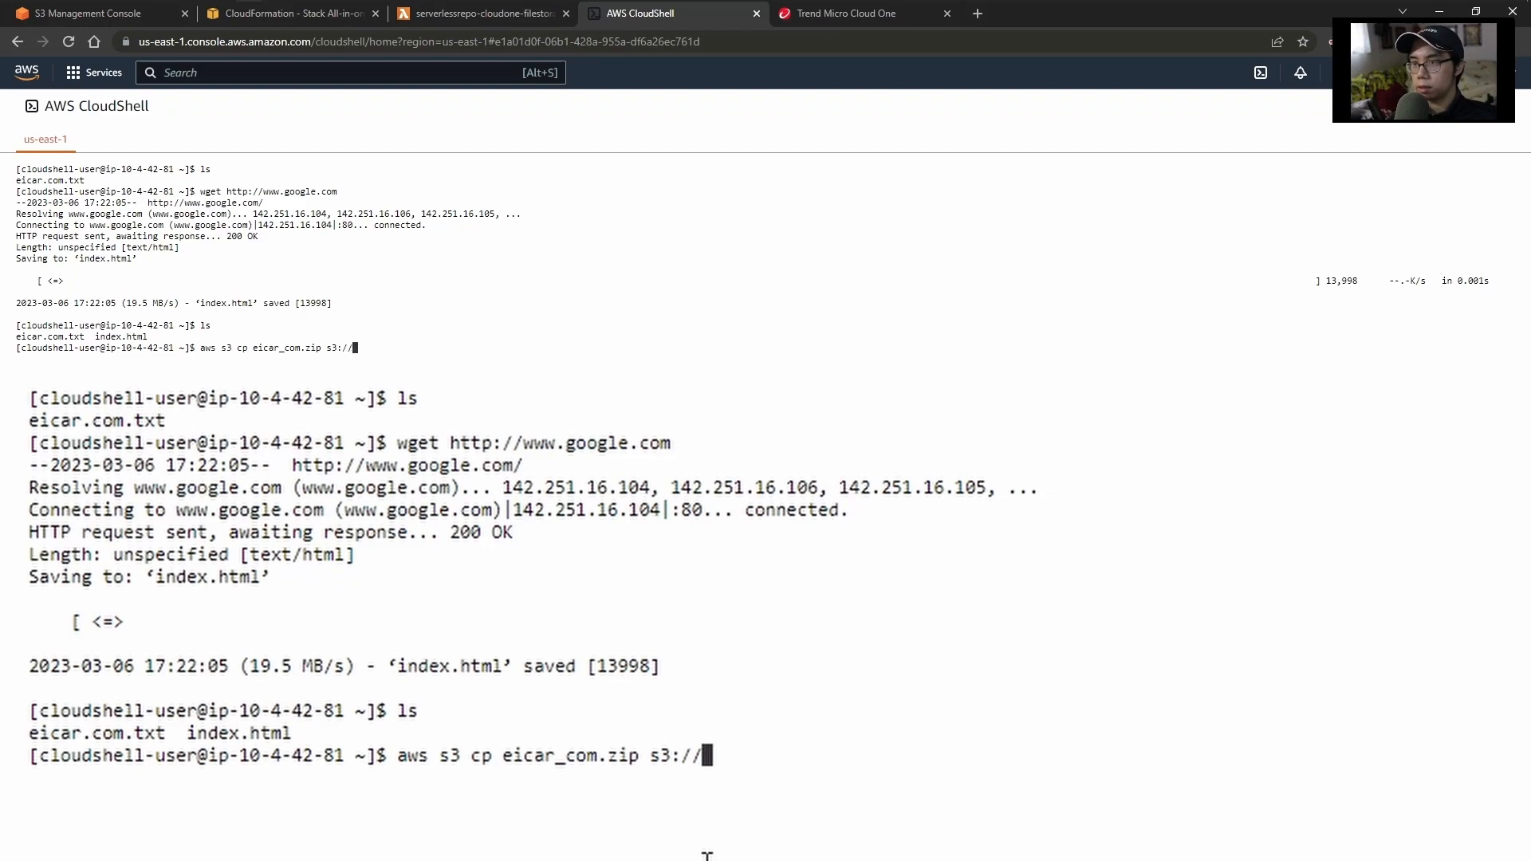
left_click(116, 14)
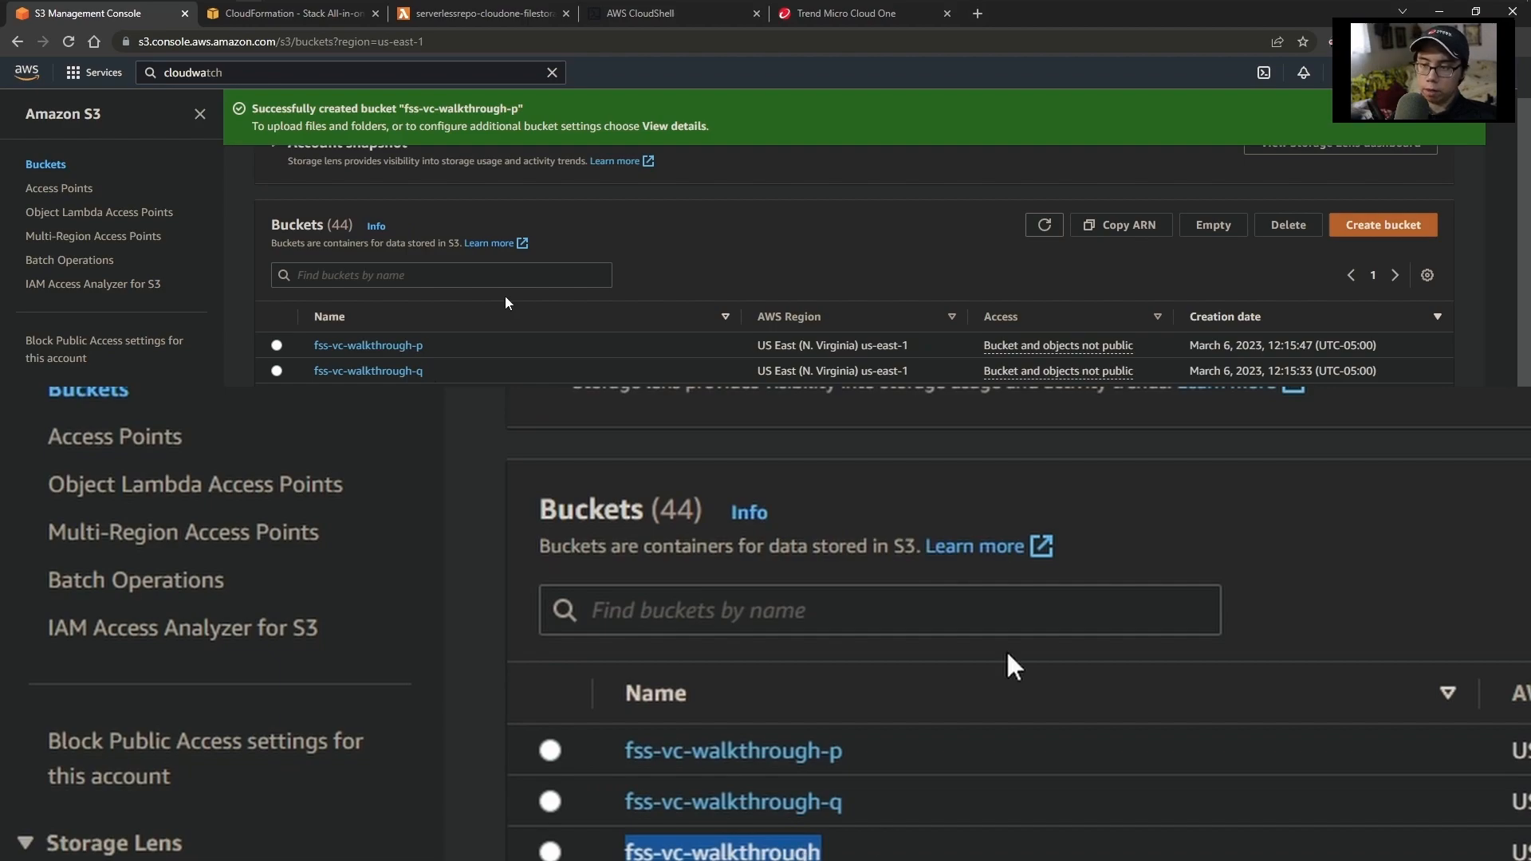
left_click(630, 12)
type("fss-vc-walkthrough")
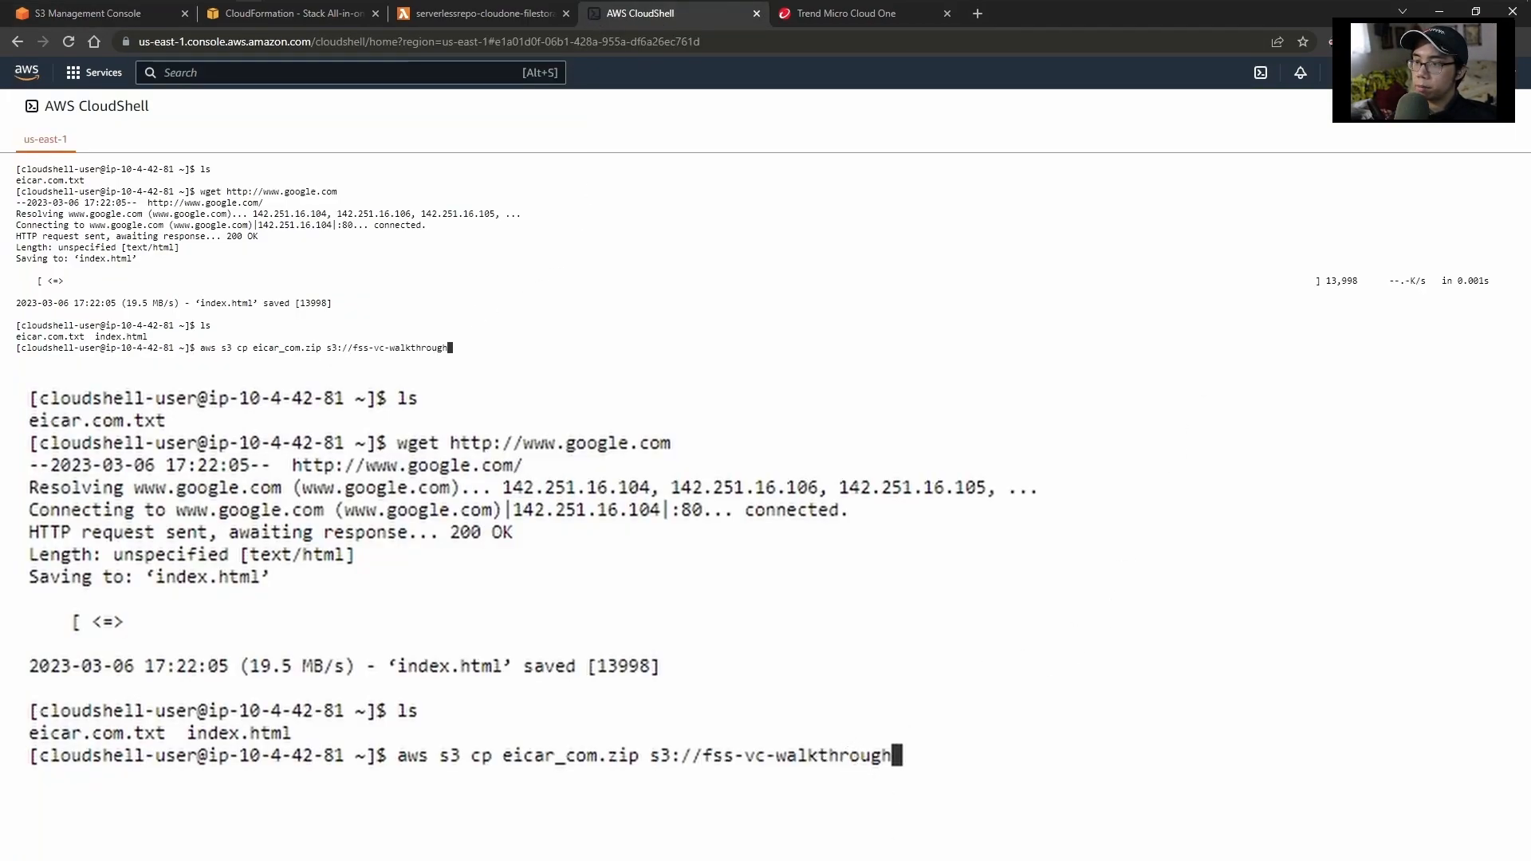
- Append the object name /eicar-2 to the destination path of the copy command
type("/eicar")
key("BackSpace")
key("BackSpace")
type("e")
key("BackSpace")
type("ar-2")
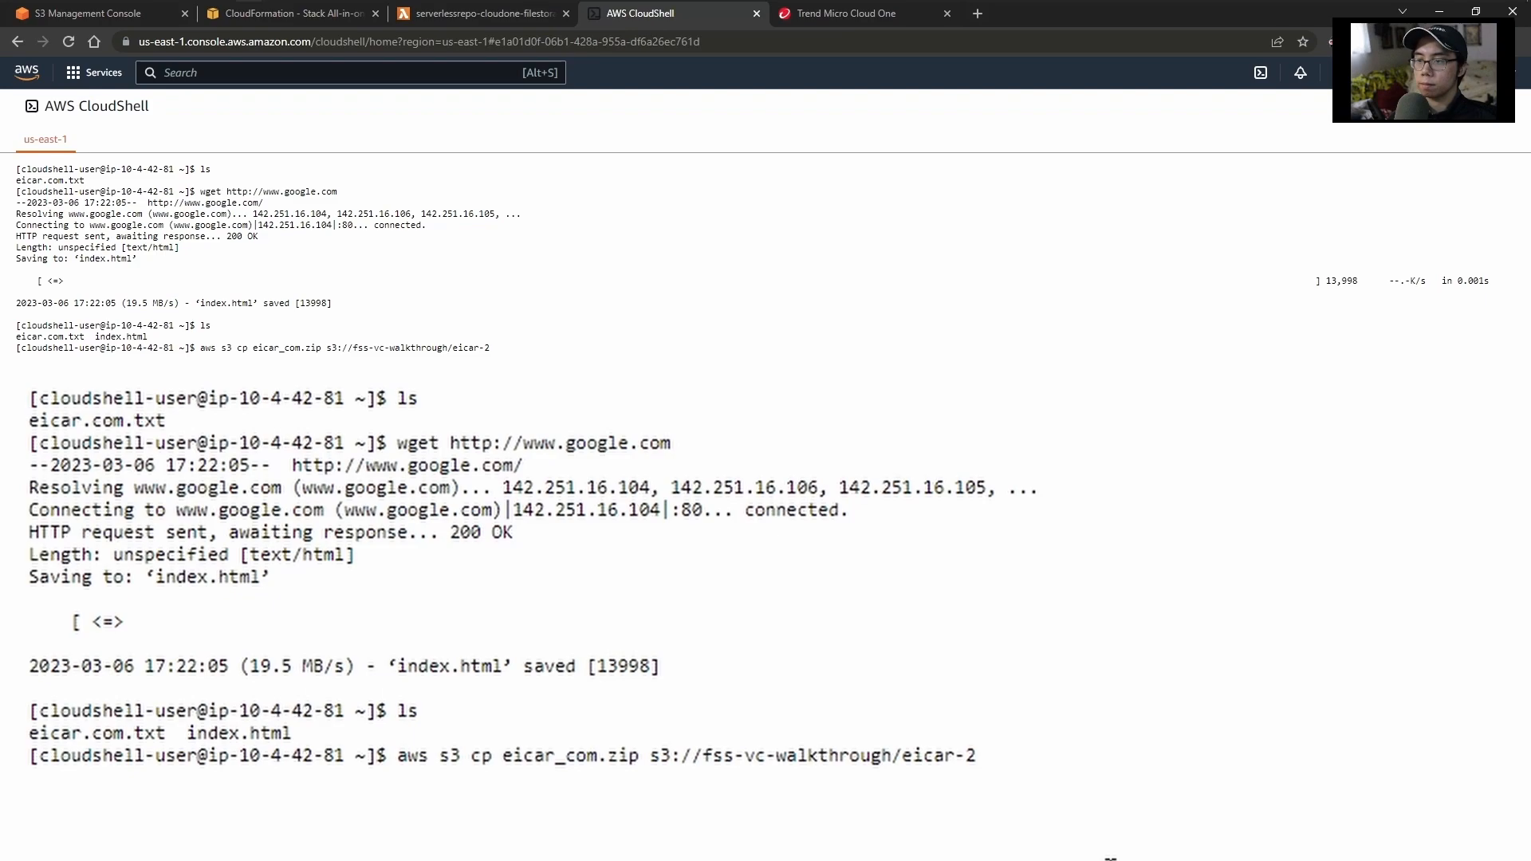
- Change the source file to eicar.com.txt and run the upload to s3://fss-vc-walkthrough/eicar-2
key("Left")
key("Left")
key("Left")
key("Left")
key("Left")
key("Left")
key("Left")
key("Left")
key("Left")
key("Left")
key("Left")
key("Left")
key("Left")
key("Left")
key("Left")
key("Left")
key("Left")
key("Left")
key("Left")
key("Left")
key("Left")
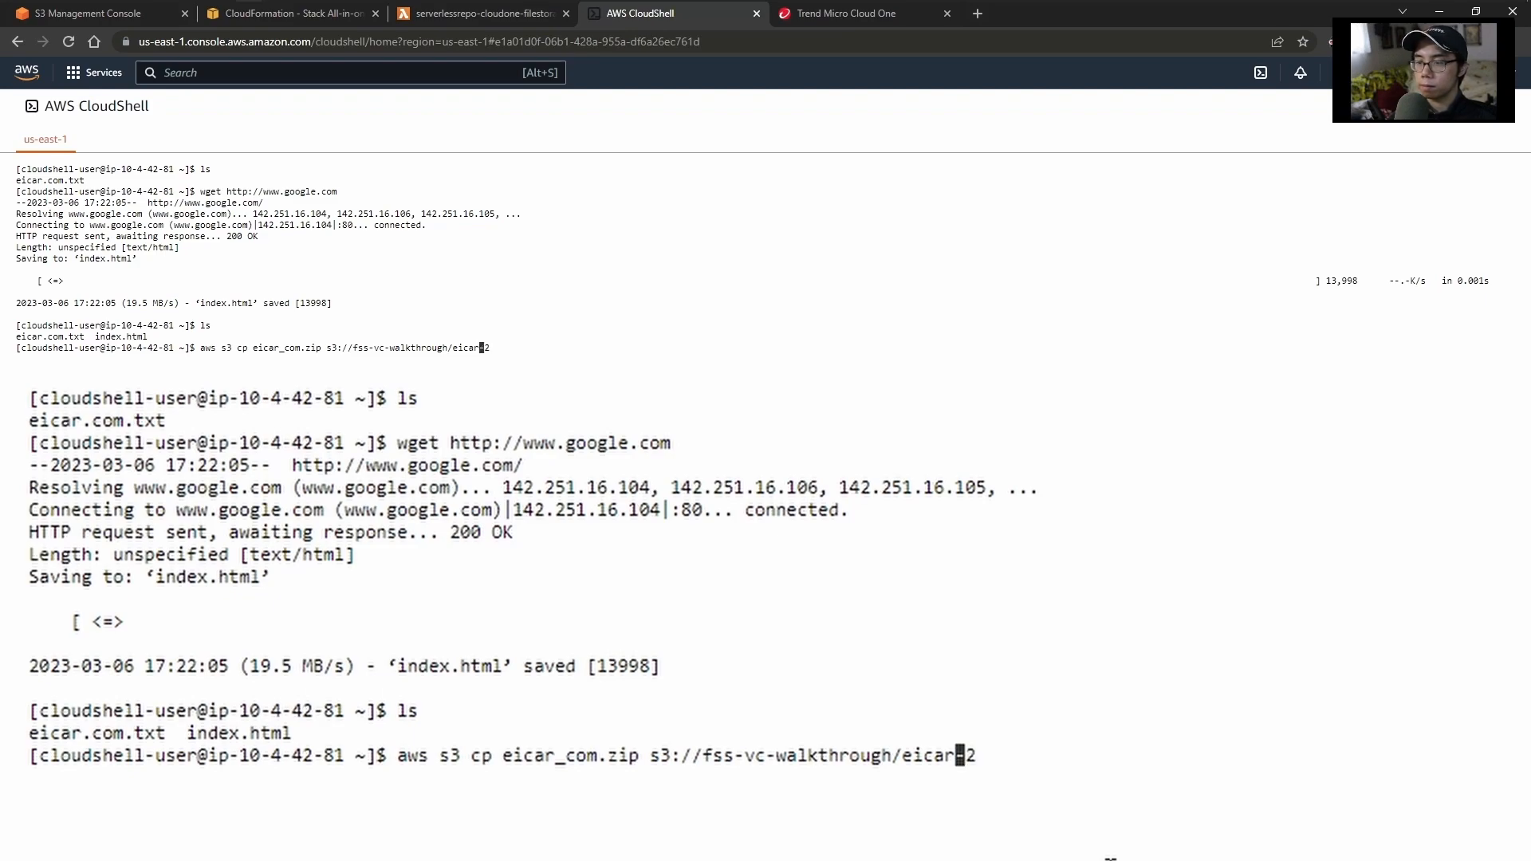
key("Left")
key("Left")
key("Left")
key("Left")
key("Left")
key("Right")
key("Right")
key("Right")
key("Right")
key("Right")
key("Right")
key("Right")
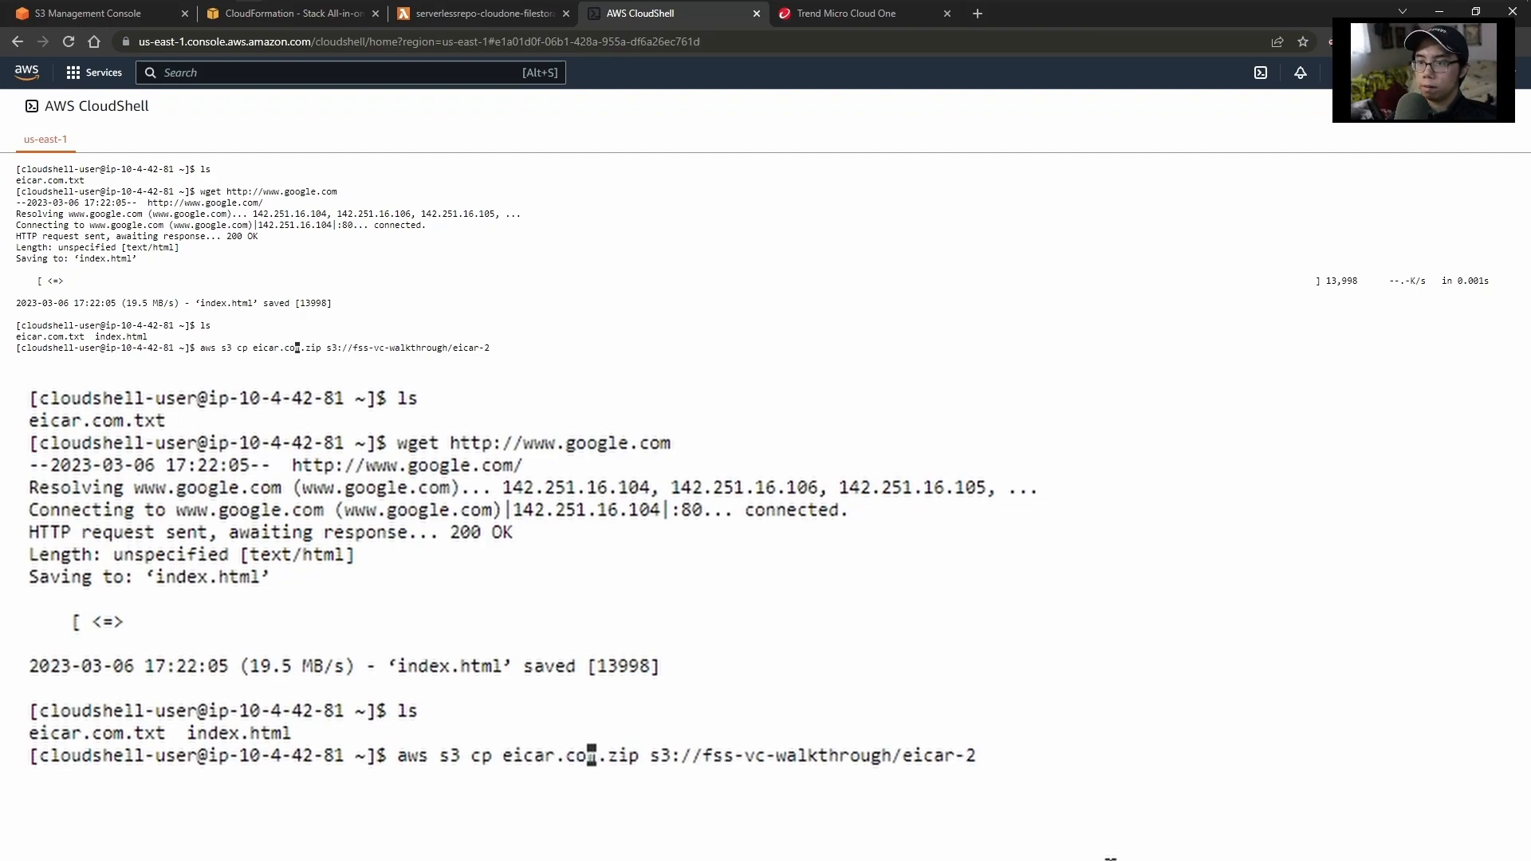
key("BackSpace")
key("BackSpace")
key("BackSpace")
type("txt")
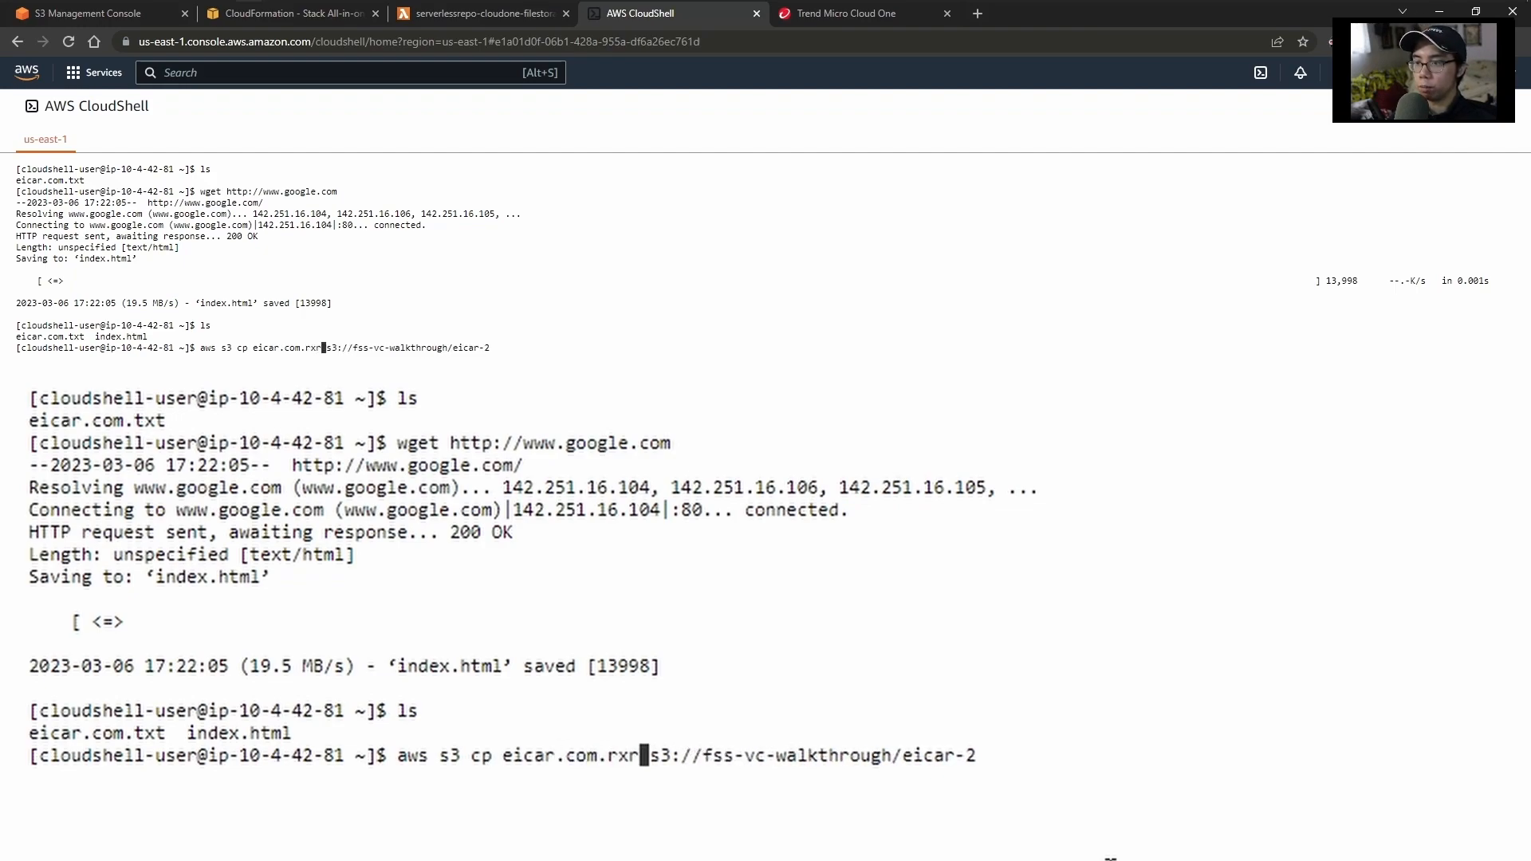
key("Return")
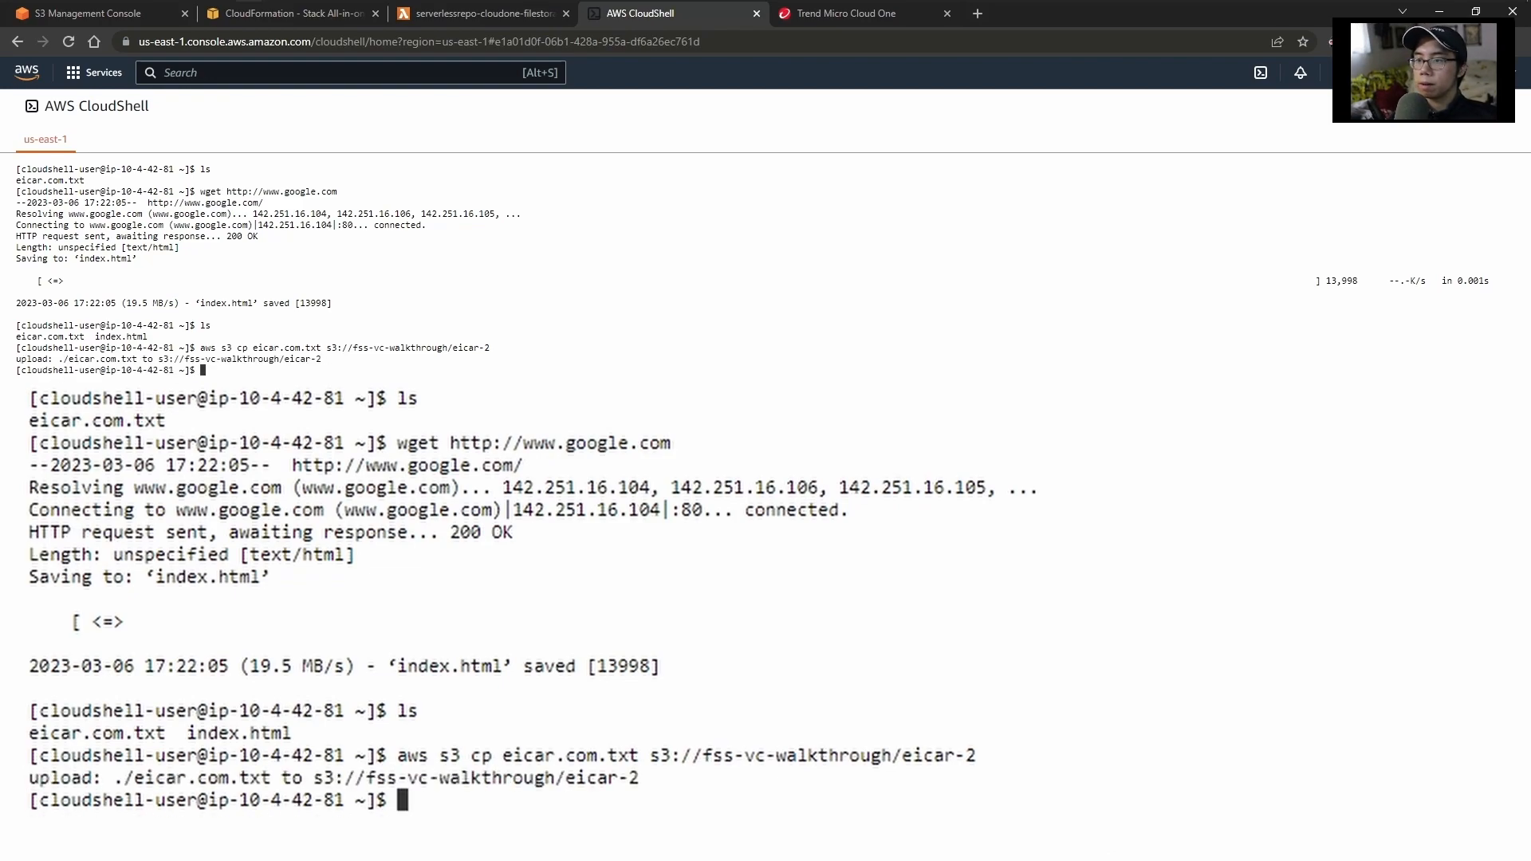
- Recall the previous aws s3 cp command and replace its source file eicar.com.txt with index.html
key("Up")
key("Left")
key("Left")
key("Left")
key("Left")
key("Left")
key("Left")
key("Left")
key("Left")
key("Left")
key("Left")
key("Left")
key("Left")
key("Left")
key("Left")
key("Left")
key("Left")
key("Left")
key("Left")
key("Left")
key("Left")
key("Left")
key("Left")
key("Left")
key("Left")
key("Left")
key("Left")
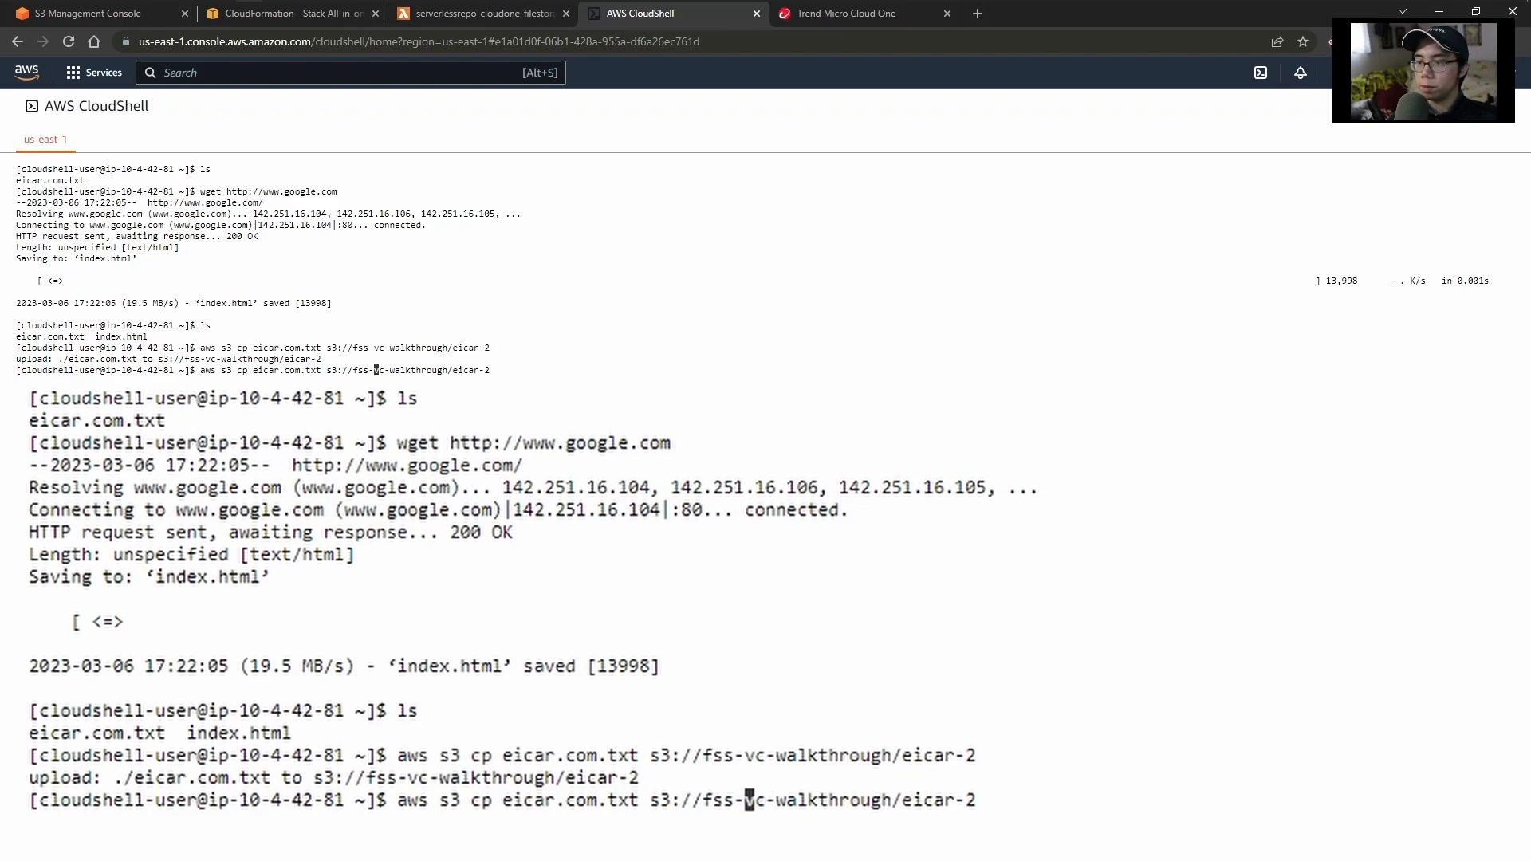
key("Delete")
key("BackSpace")
key("BackSpace")
key("BackSpace")
key("BackSpace")
key("BackSpace")
key("BackSpace")
key("BackSpace")
key("BackSpace")
key("BackSpace")
key("BackSpace")
key("BackSpace")
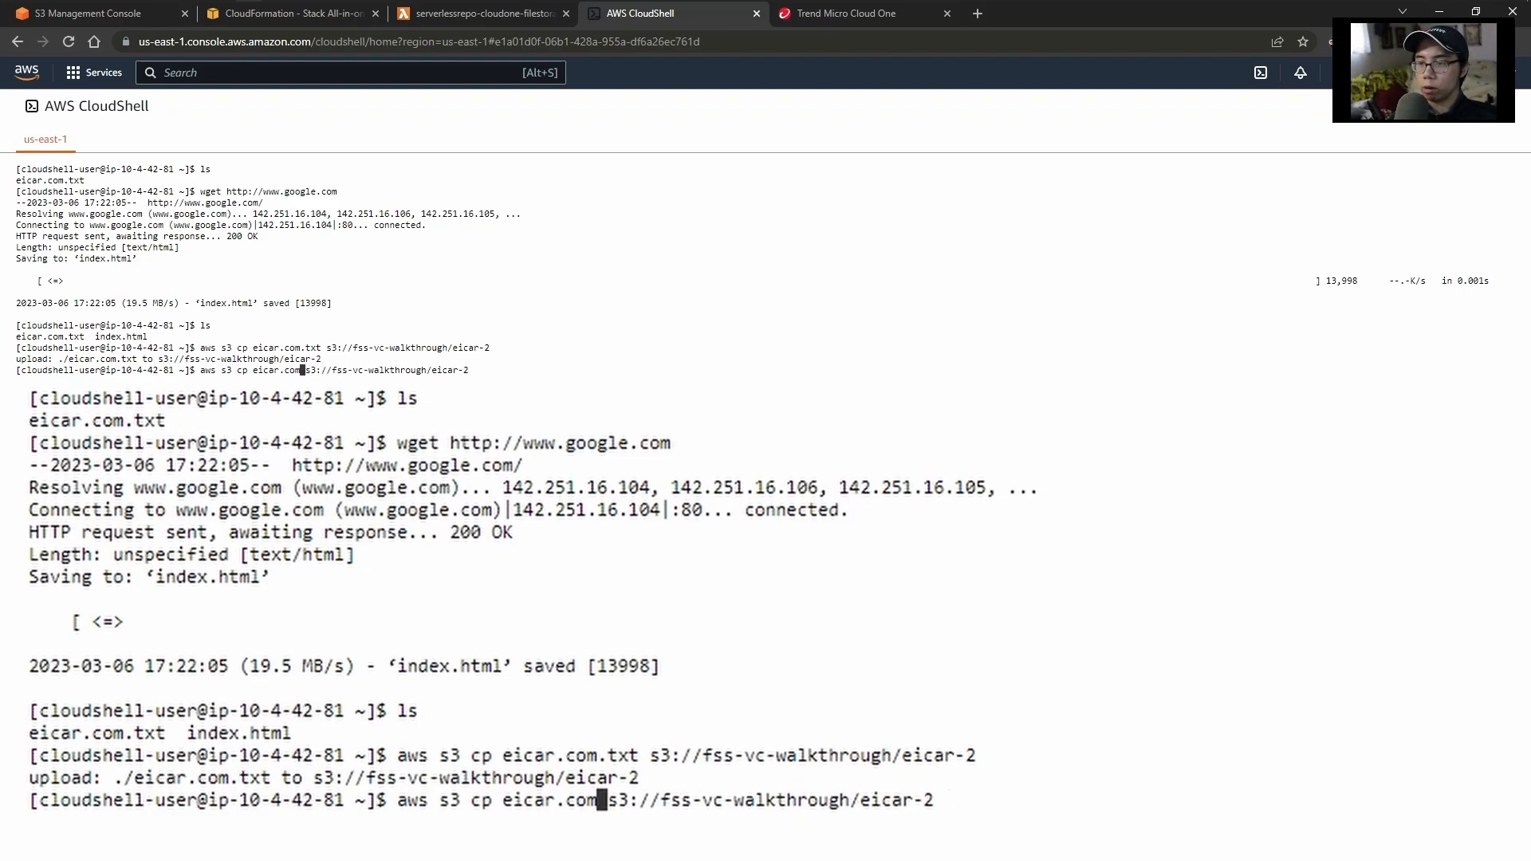
key("BackSpace")
type("index.html")
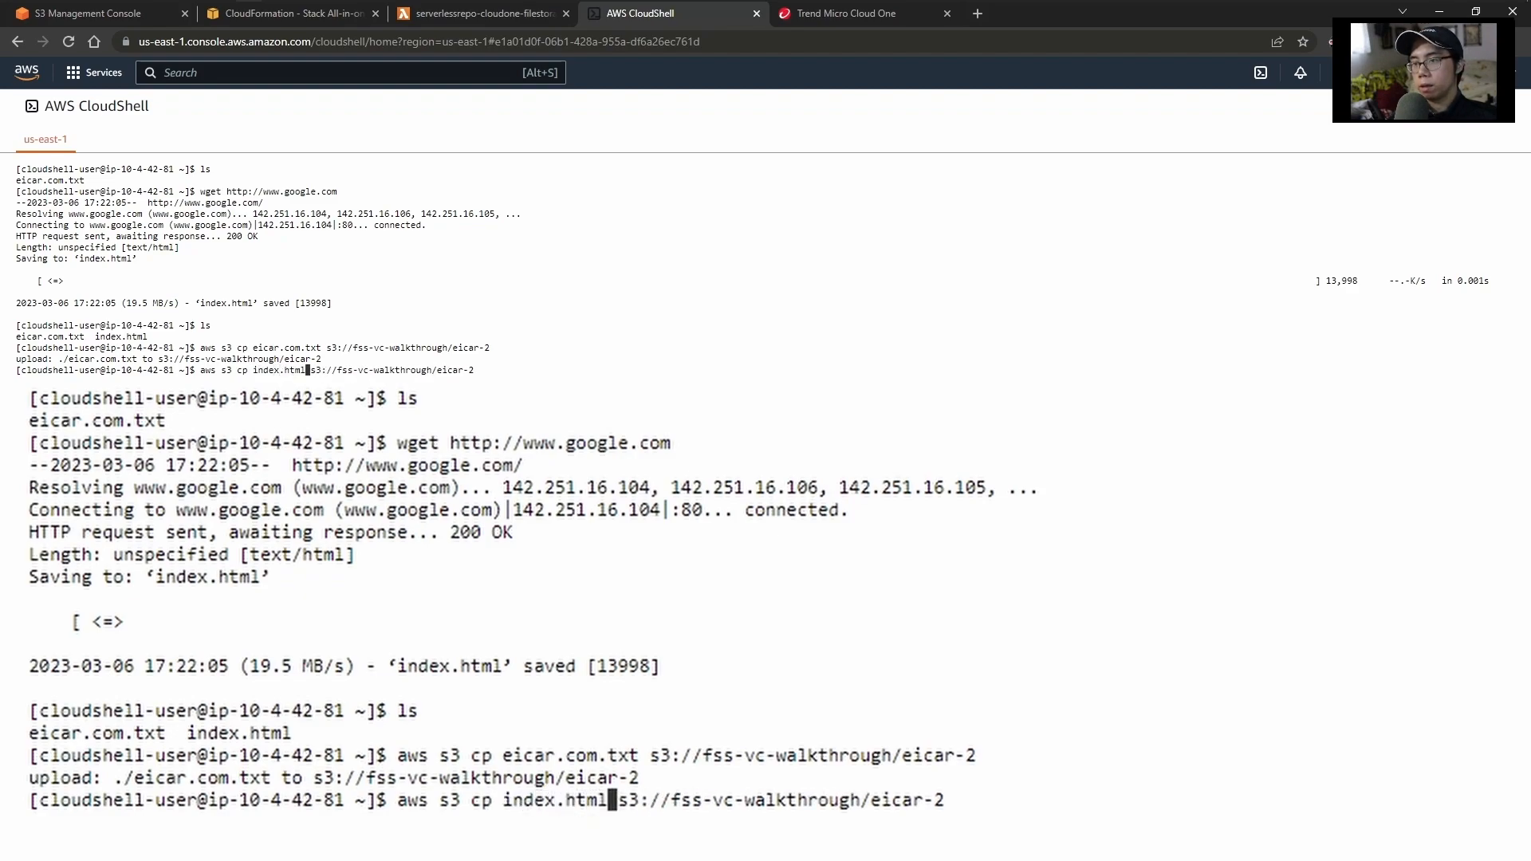
- Change the destination object name to index and run the upload to s3://fss-vc-walkthrough/index
key("Right")
key("Right")
key("Right")
key("Right")
key("Right")
key("Right")
key("Right")
key("Right")
key("Right")
key("Right")
key("Right")
key("Right")
key("Right")
key("Right")
key("Right")
key("Right")
key("Right")
key("Right")
key("Right")
key("Right")
key("Right")
key("Right")
key("Right")
key("Right")
key("BackSpace")
key("BackSpace")
key("BackSpace")
key("BackSpace")
key("BackSpace")
key("BackSpace")
key("BackSpace")
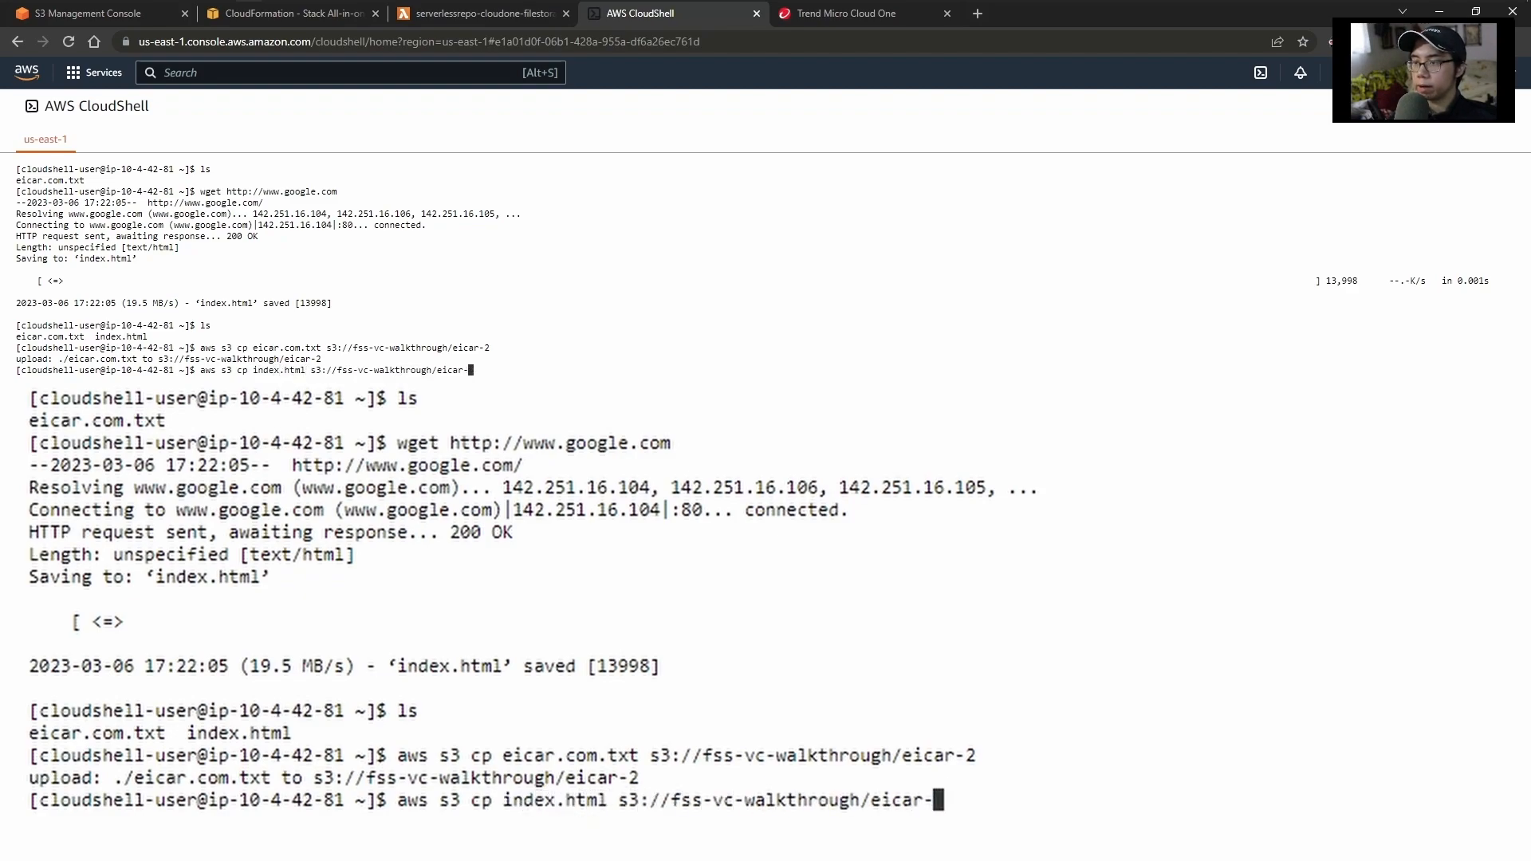
type("index")
key("Return")
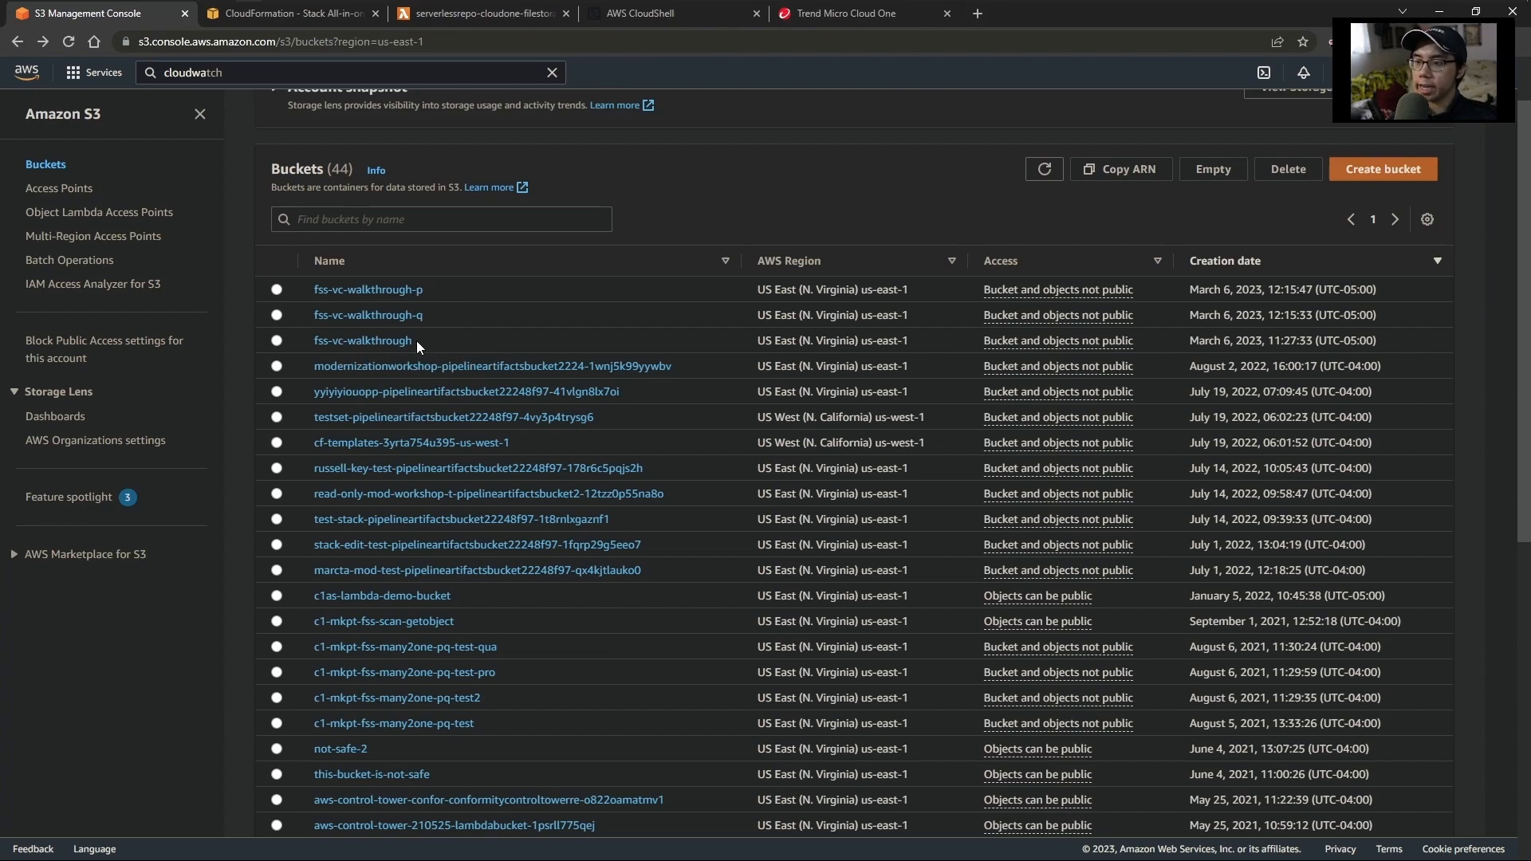
- Check the objects in the fss-vc-walkthrough S3 bucket against the upload output in CloudShell, and return to the bucket list
left_click(396, 342)
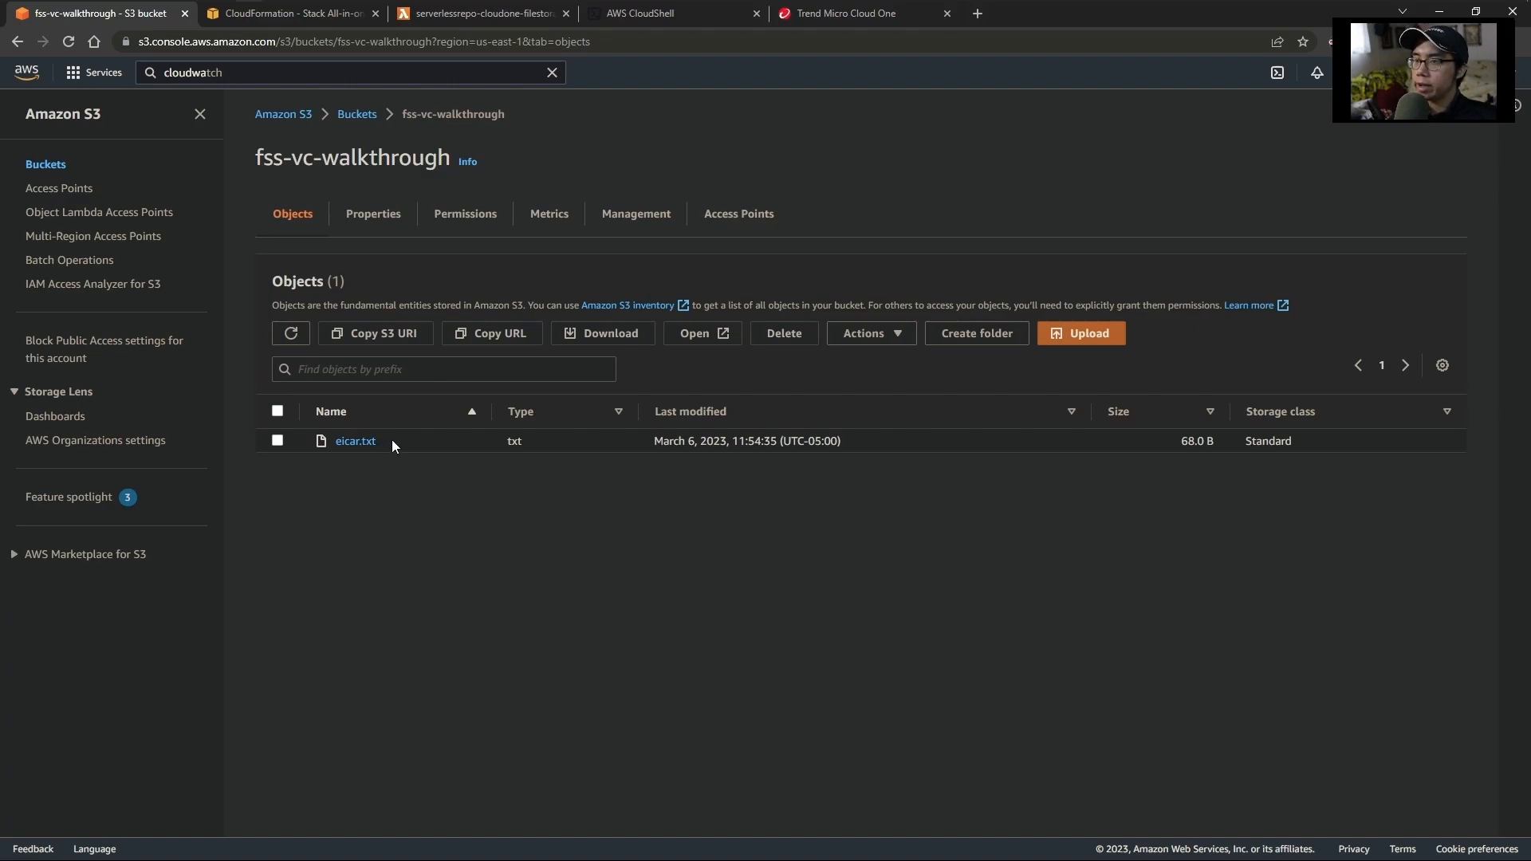
left_click(629, 15)
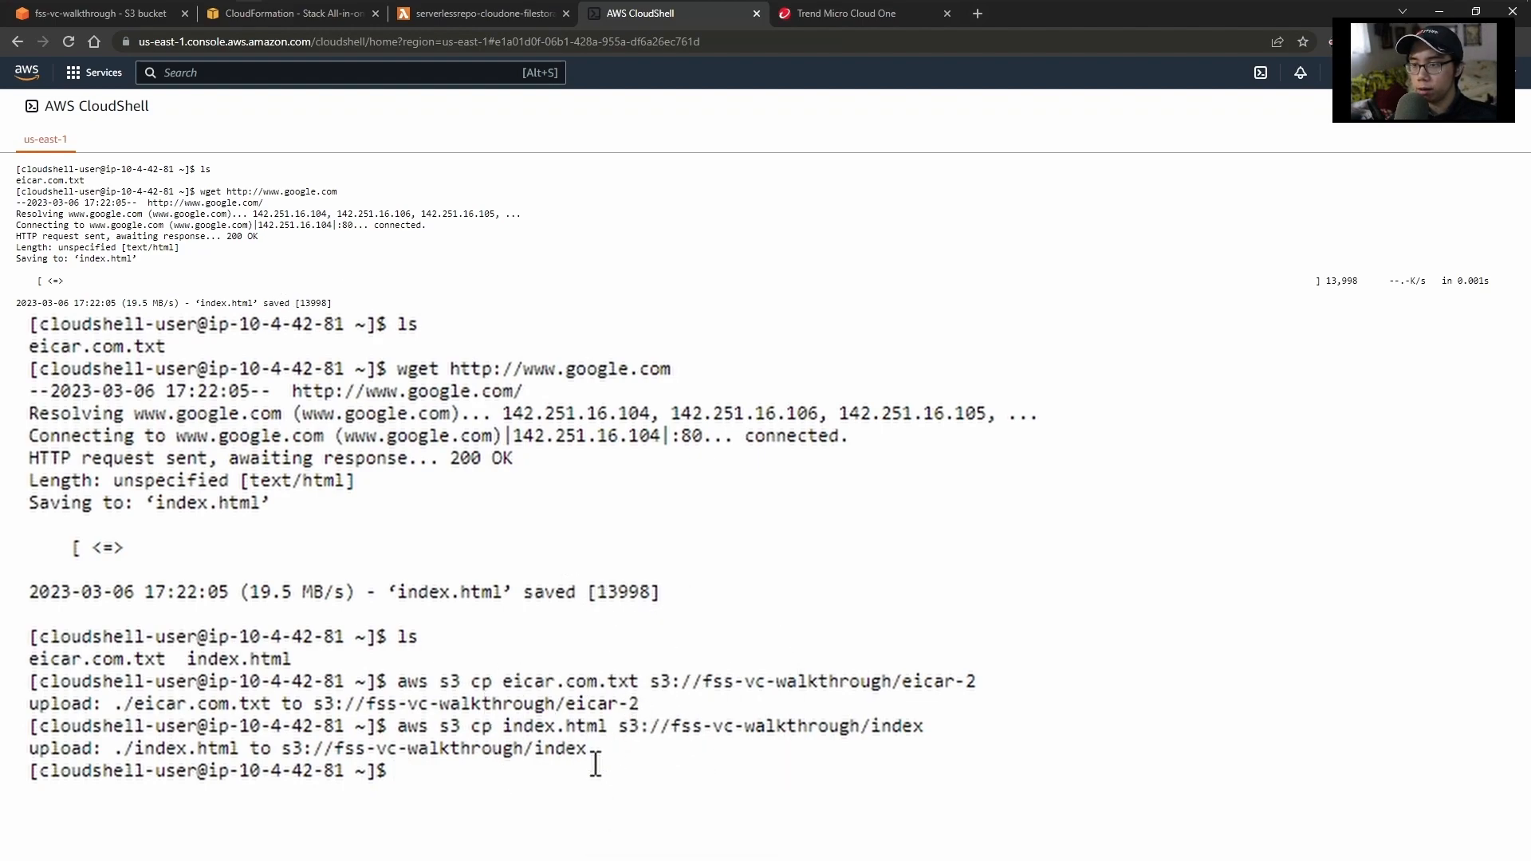
left_click(116, 10)
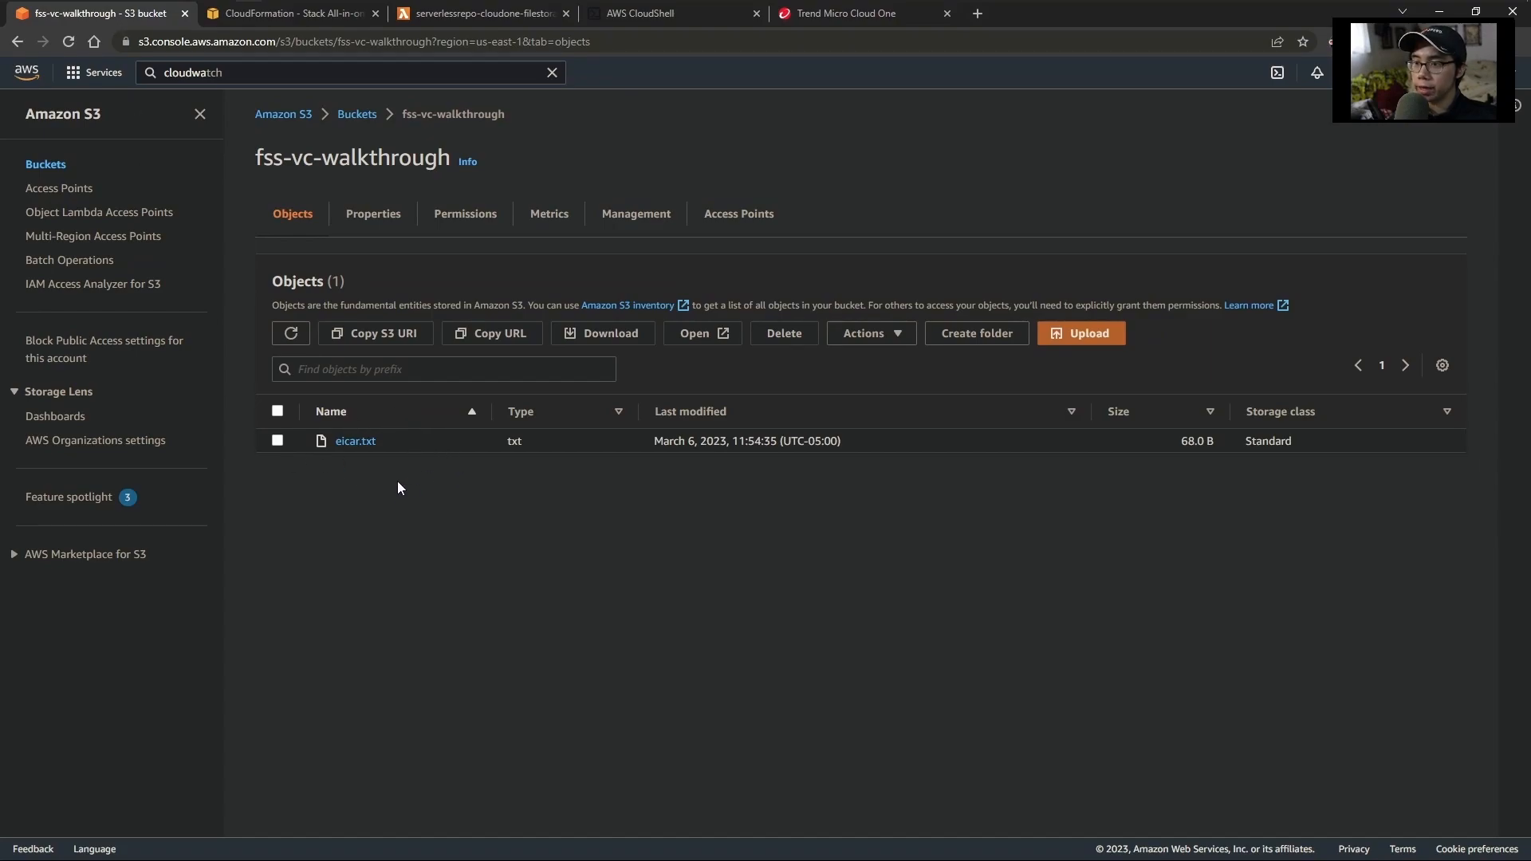
key("alt+Left")
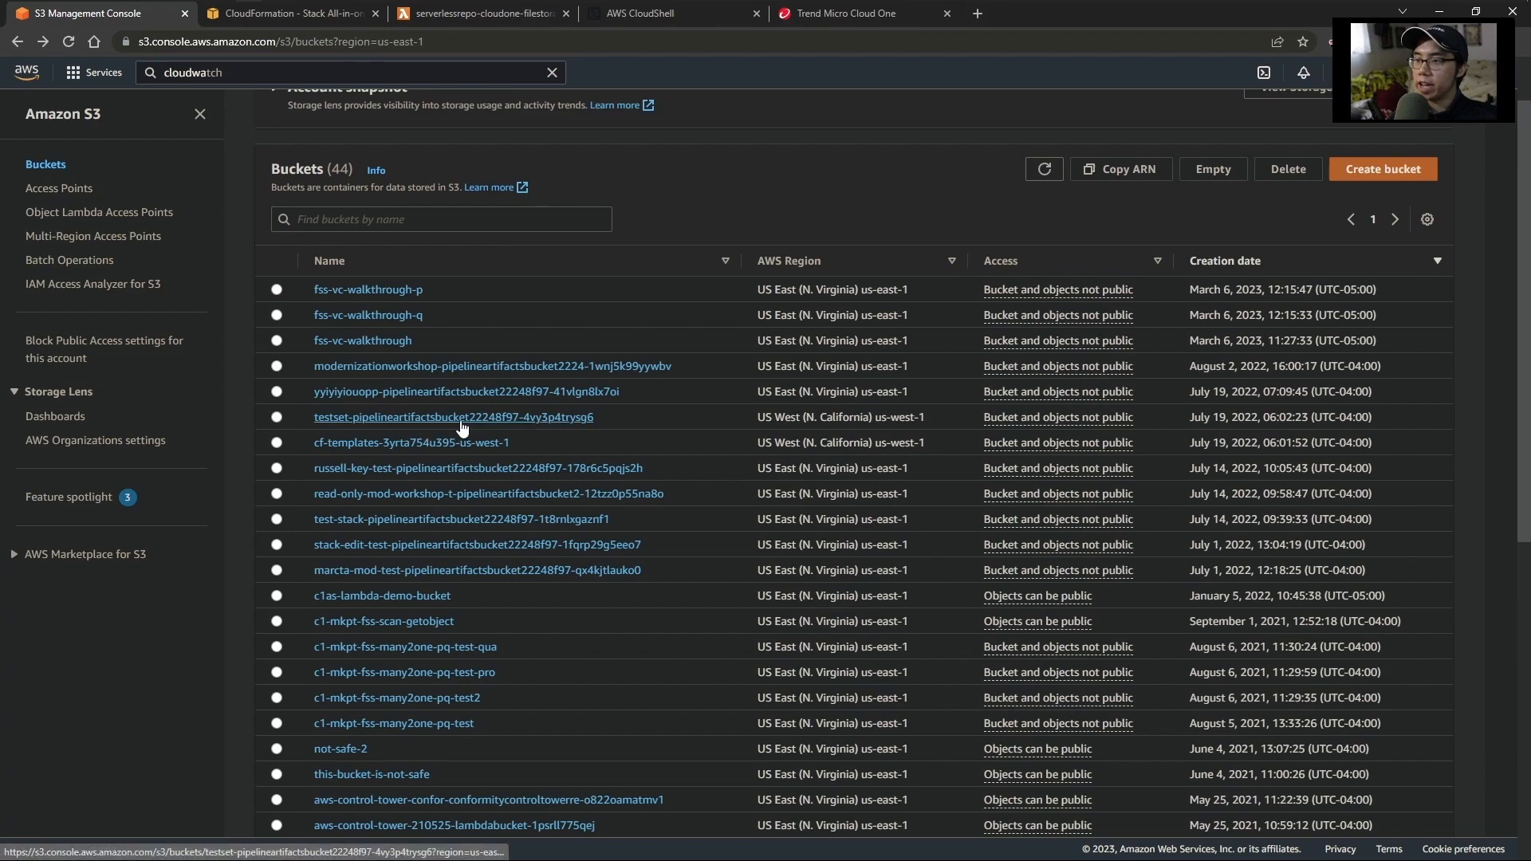
- Open eicar-2 in the fss-vc-walkthrough-q quarantine bucket and examine its scan tags
left_click(414, 315)
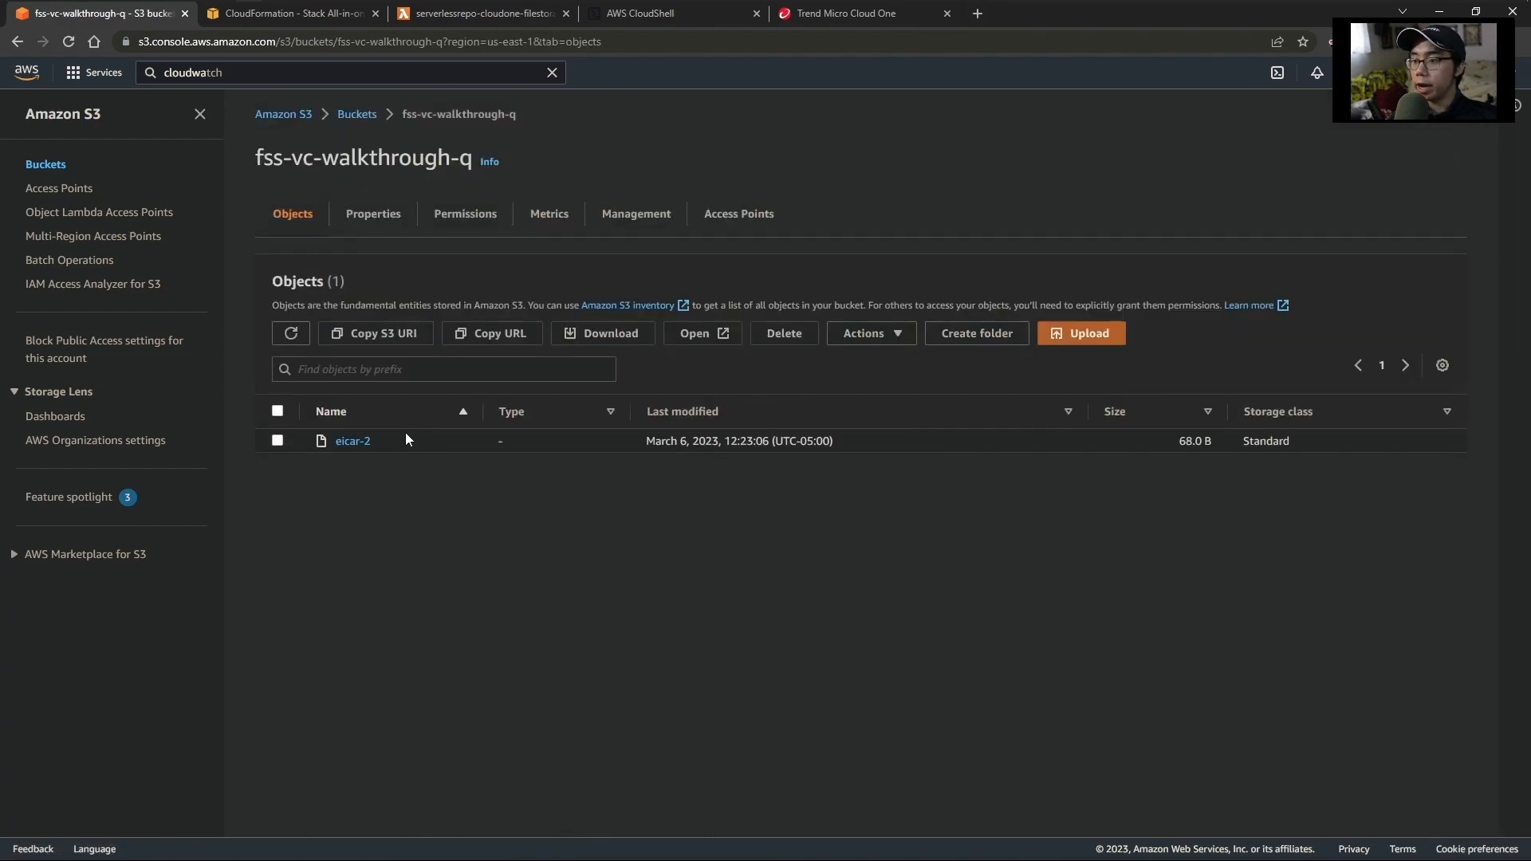
left_click(369, 452)
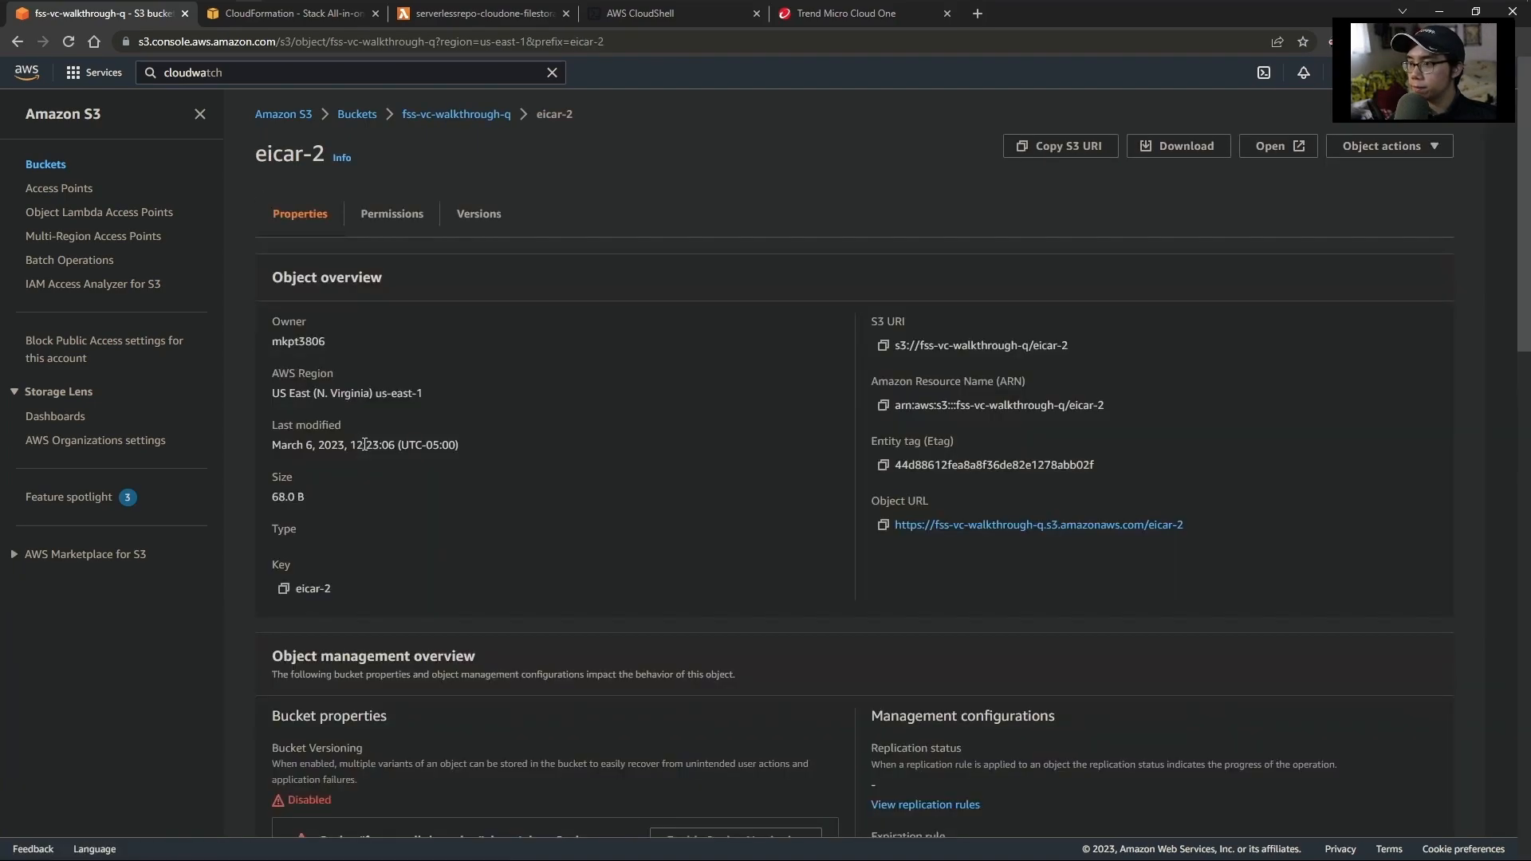
scroll(534, 434, "down", 5)
scroll(534, 433, "down", 10)
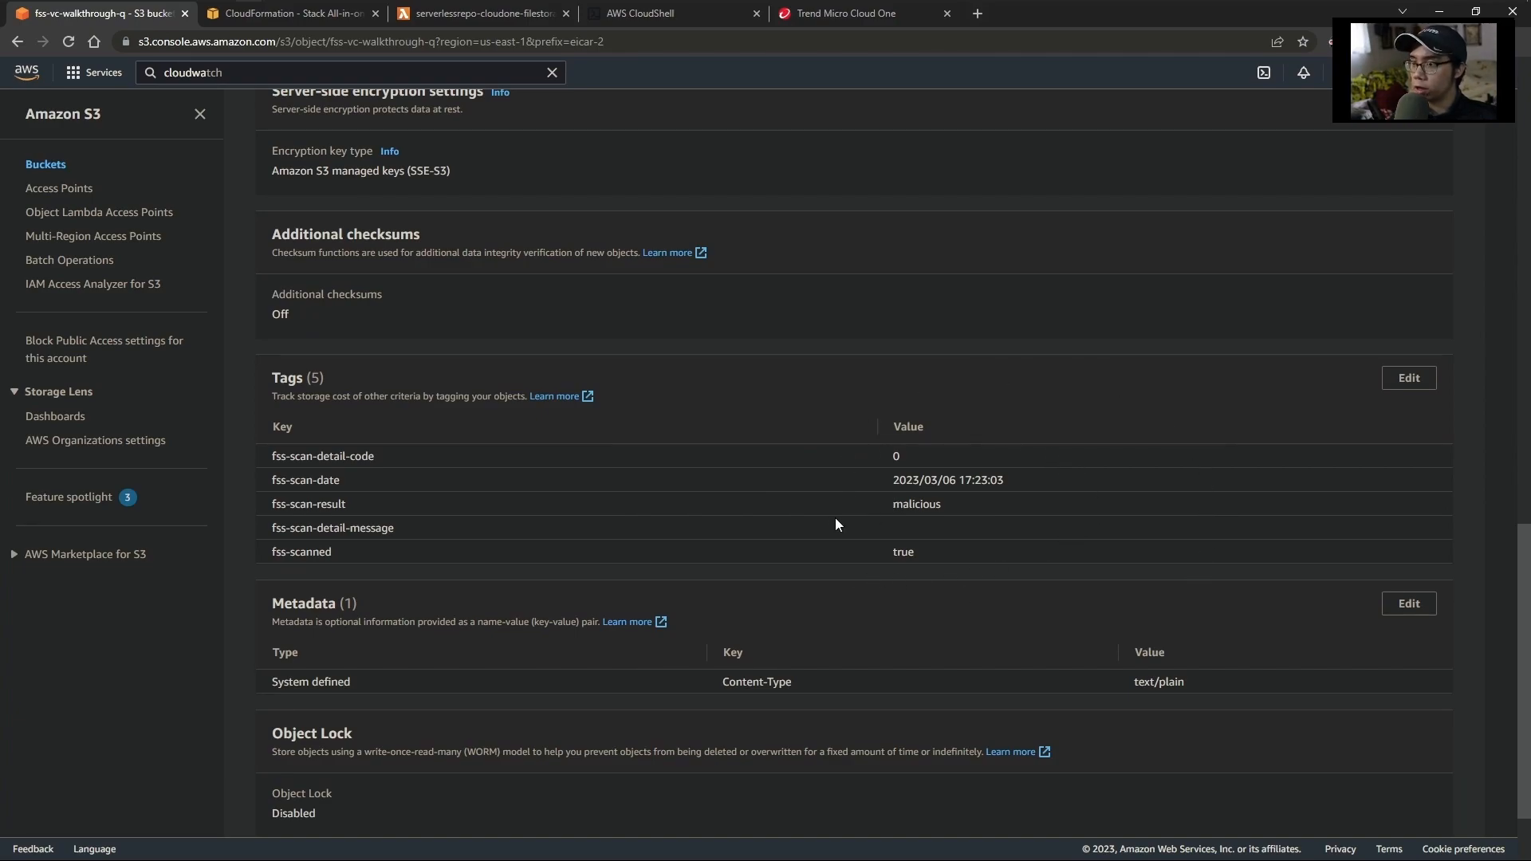
- Open the index object in the fss-vc-walkthrough-p promote bucket and examine its scan tags
key("alt+Left")
key("alt+Left")
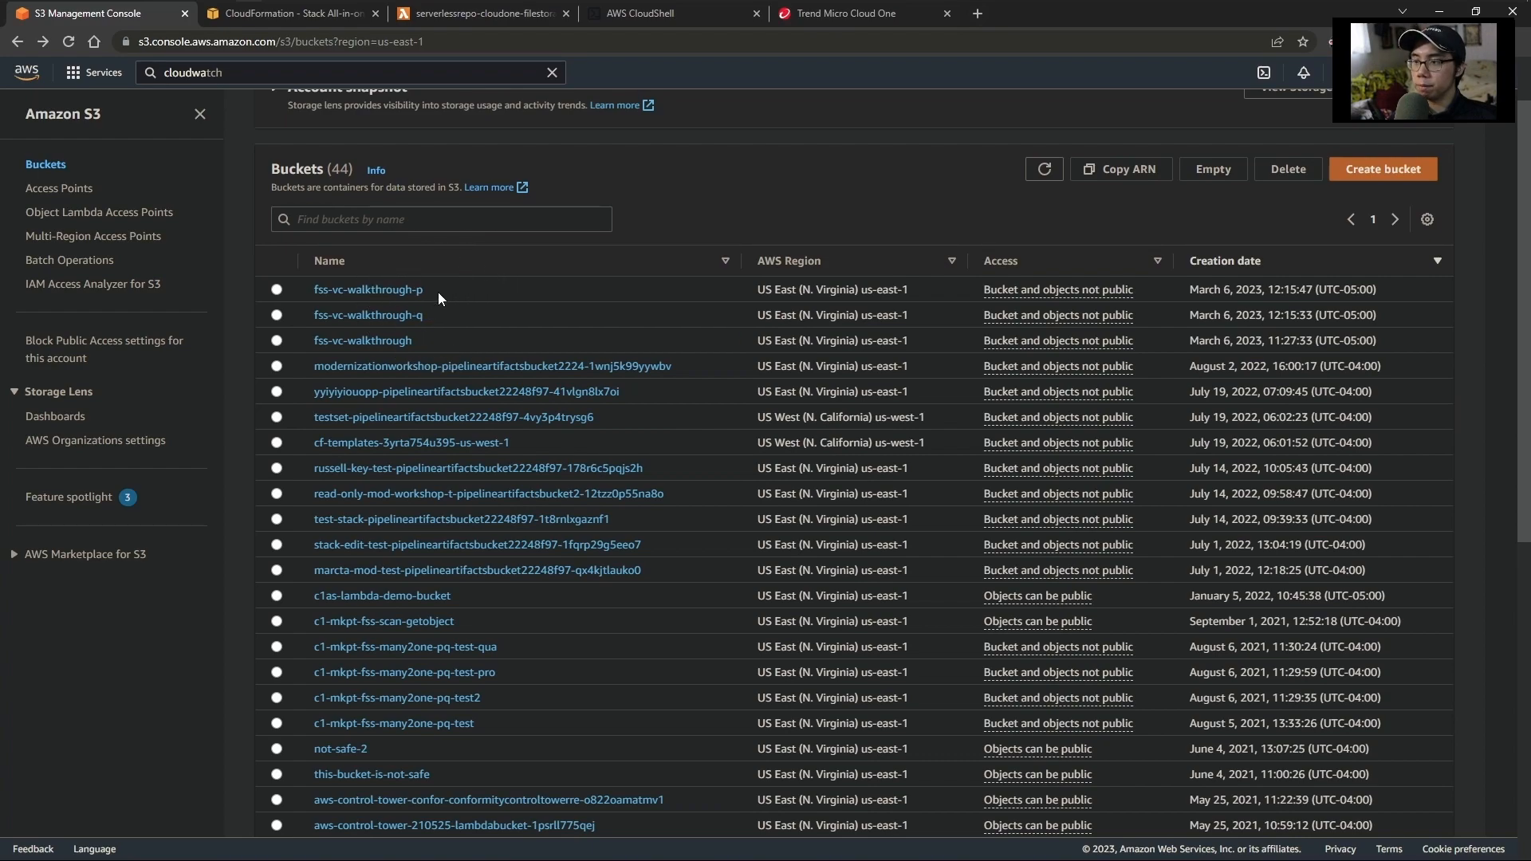
left_click(409, 290)
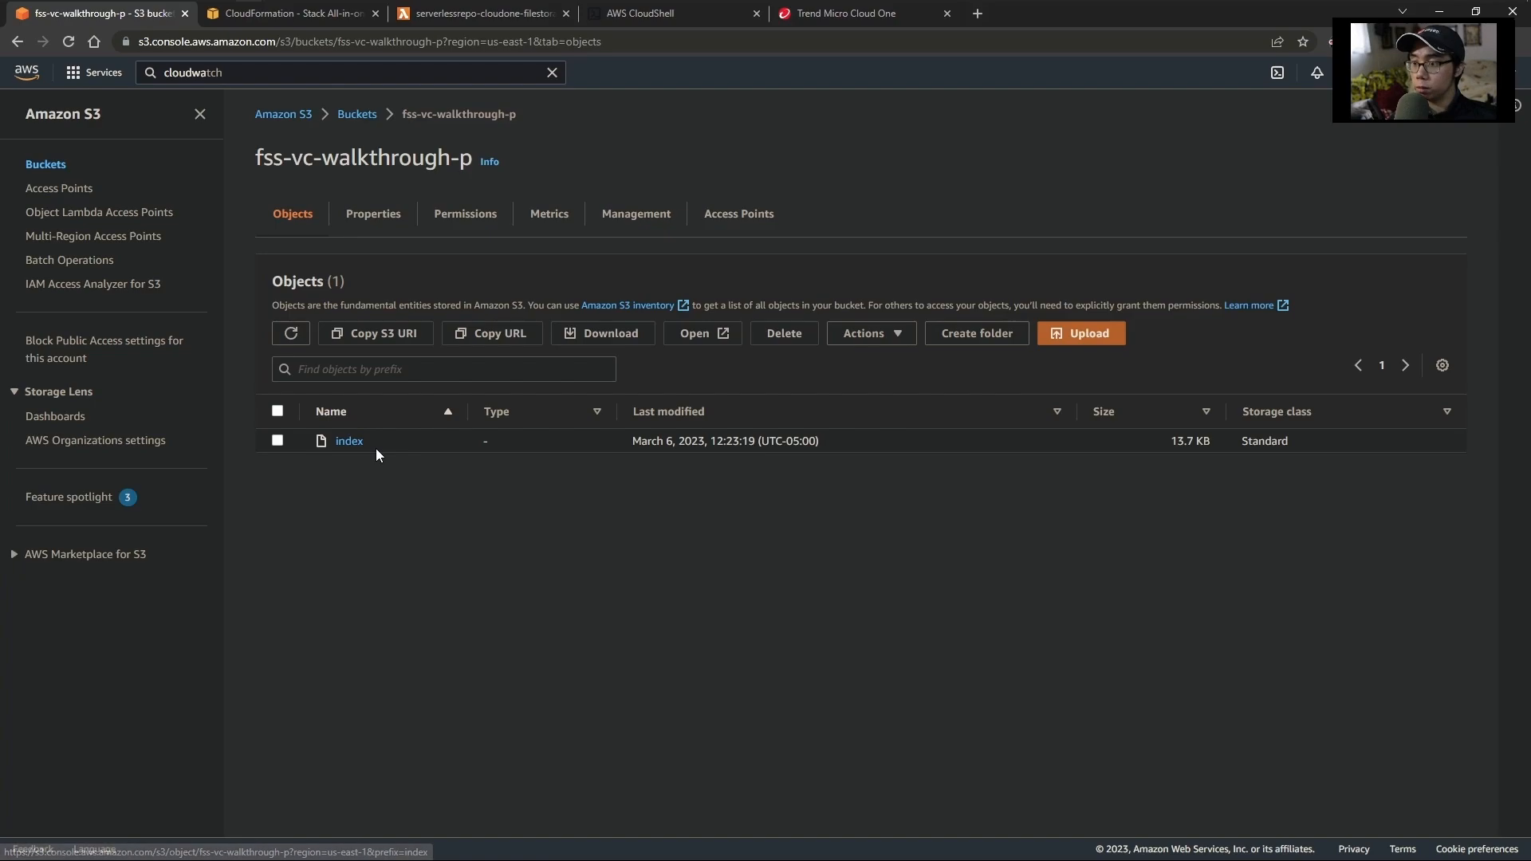
left_click(349, 438)
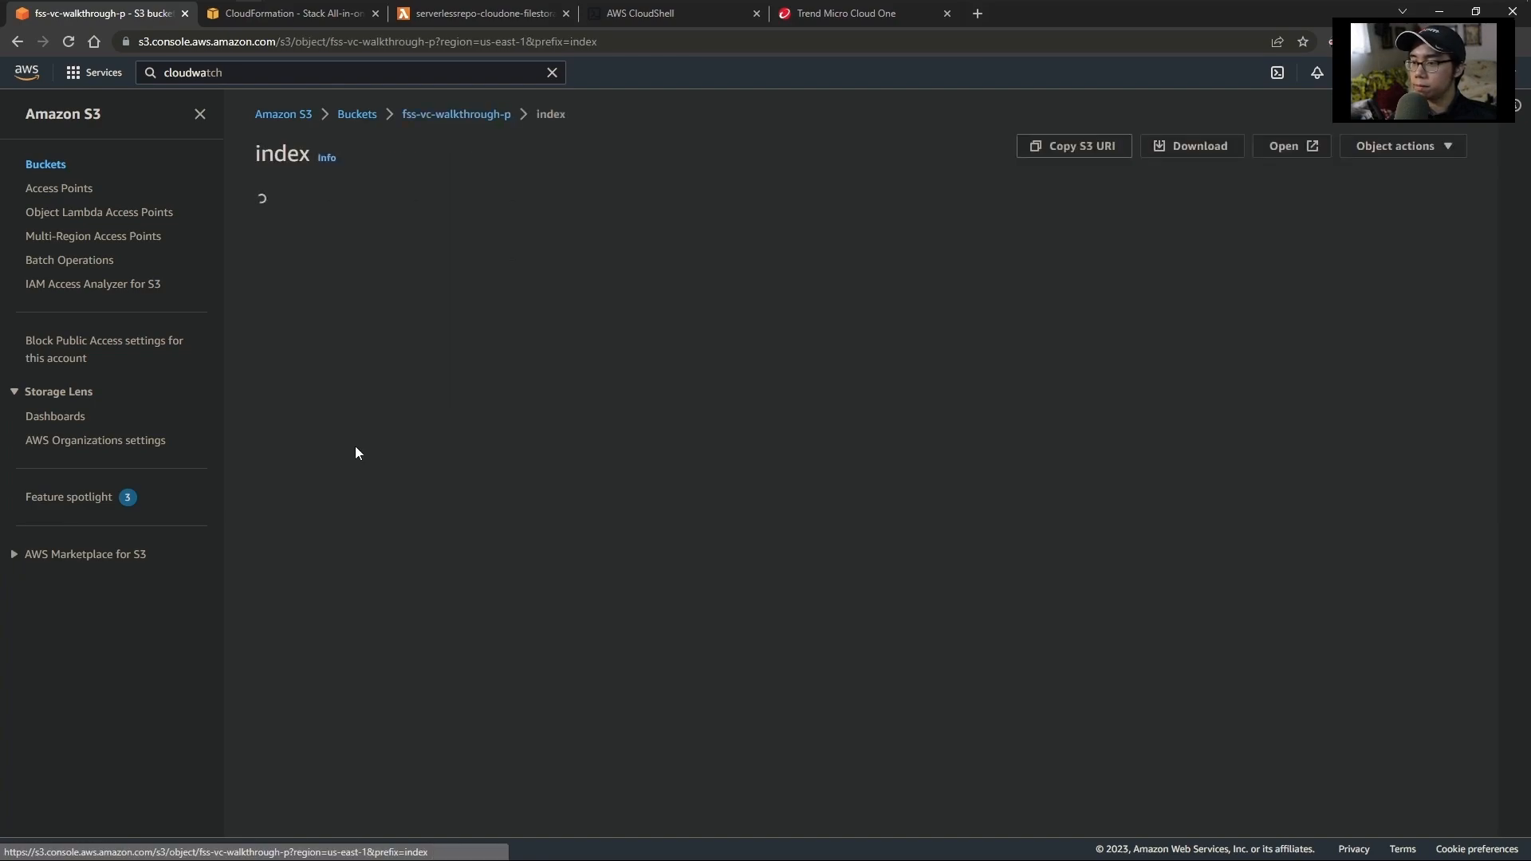
scroll(615, 428, "down", 15)
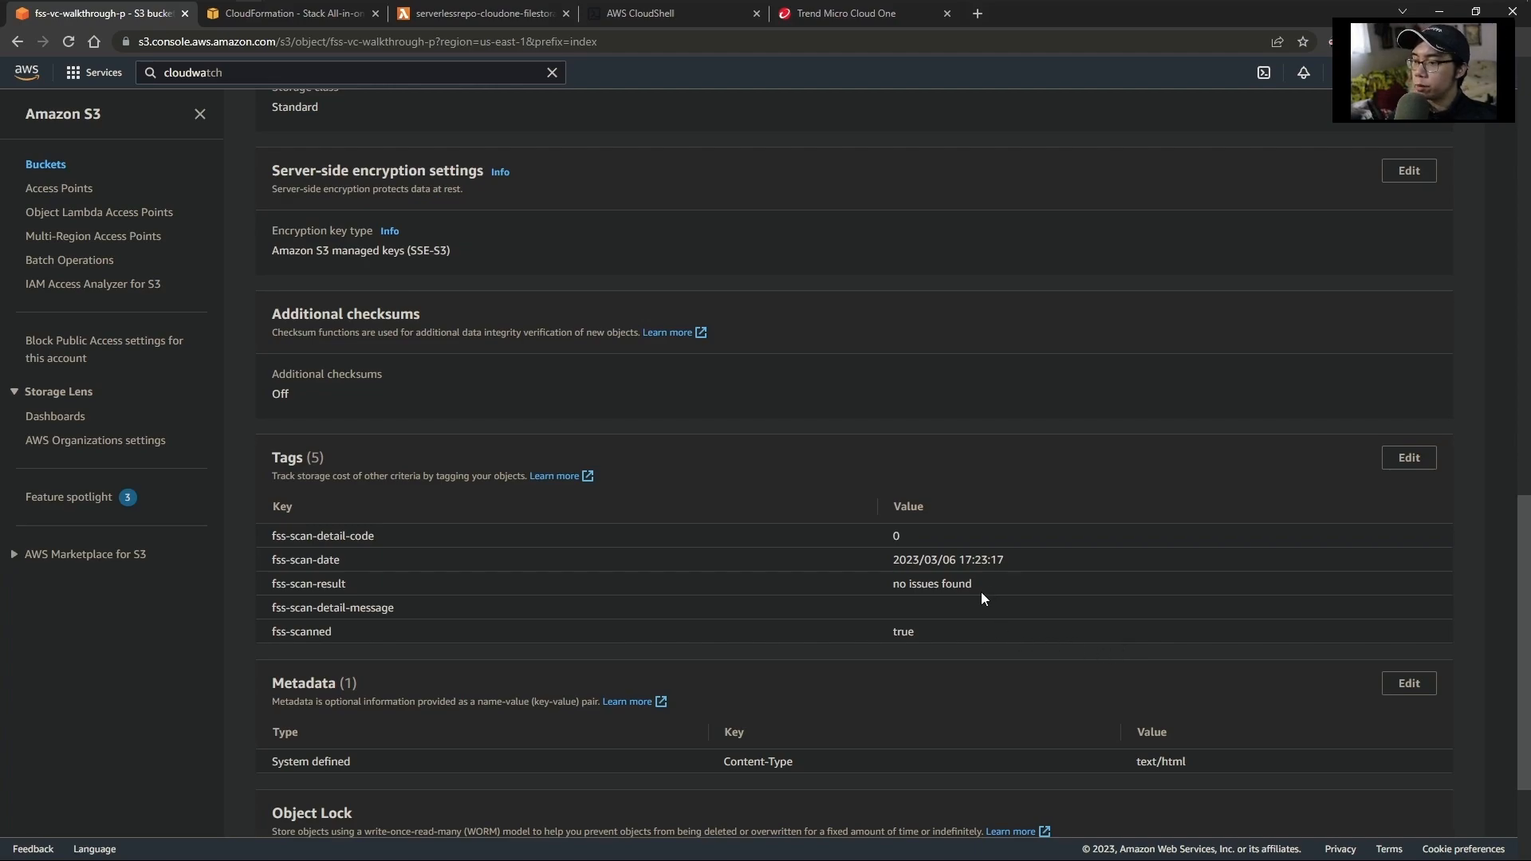
left_click(952, 628)
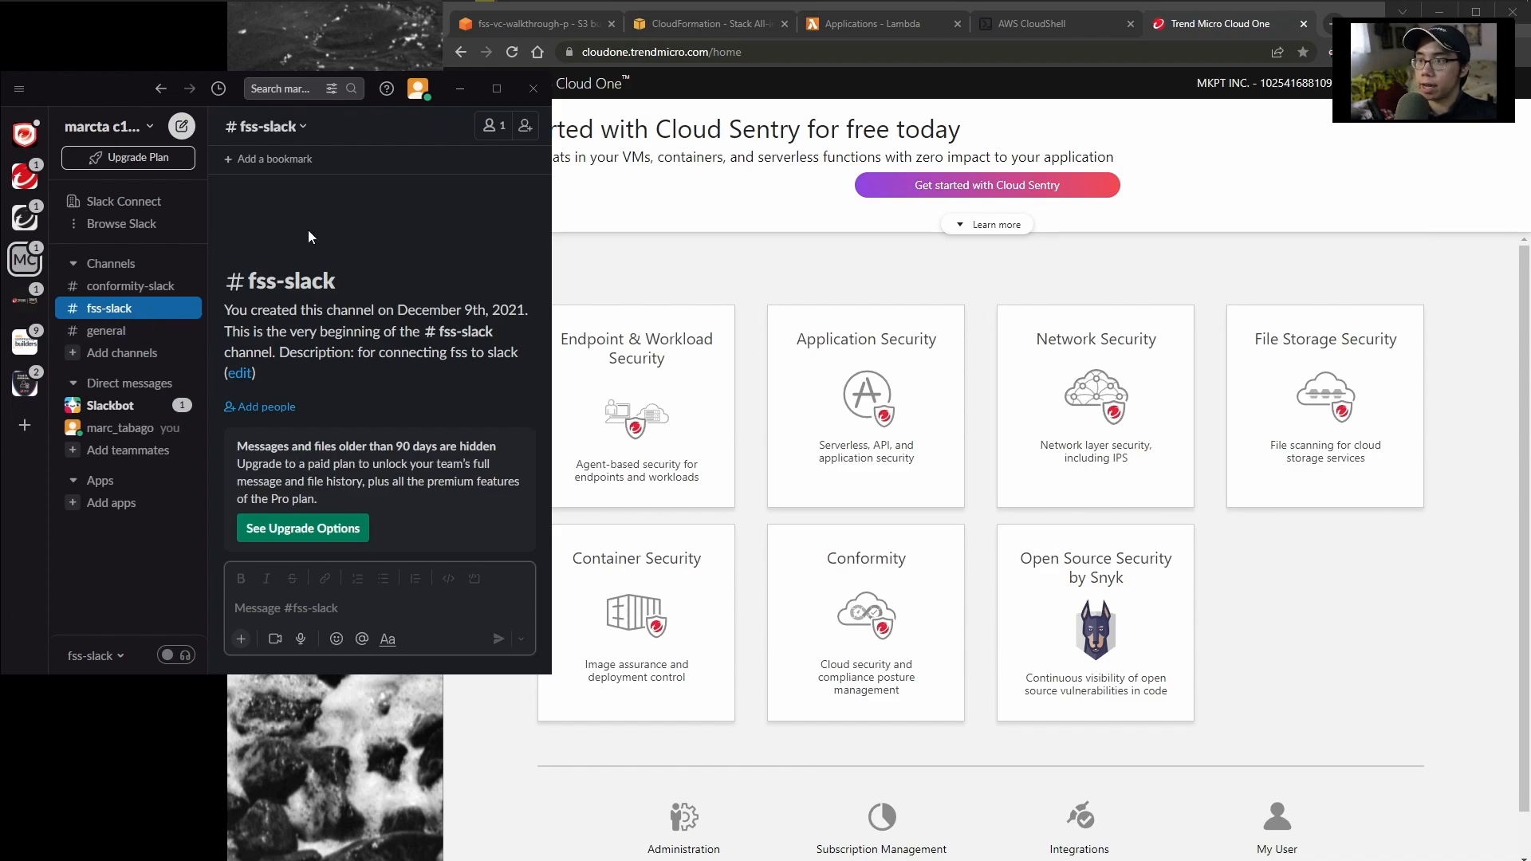
- In Slack, search for "web" among apps to add to the fss-slack channel and open the Incoming WebHooks installation page
left_click(301, 128)
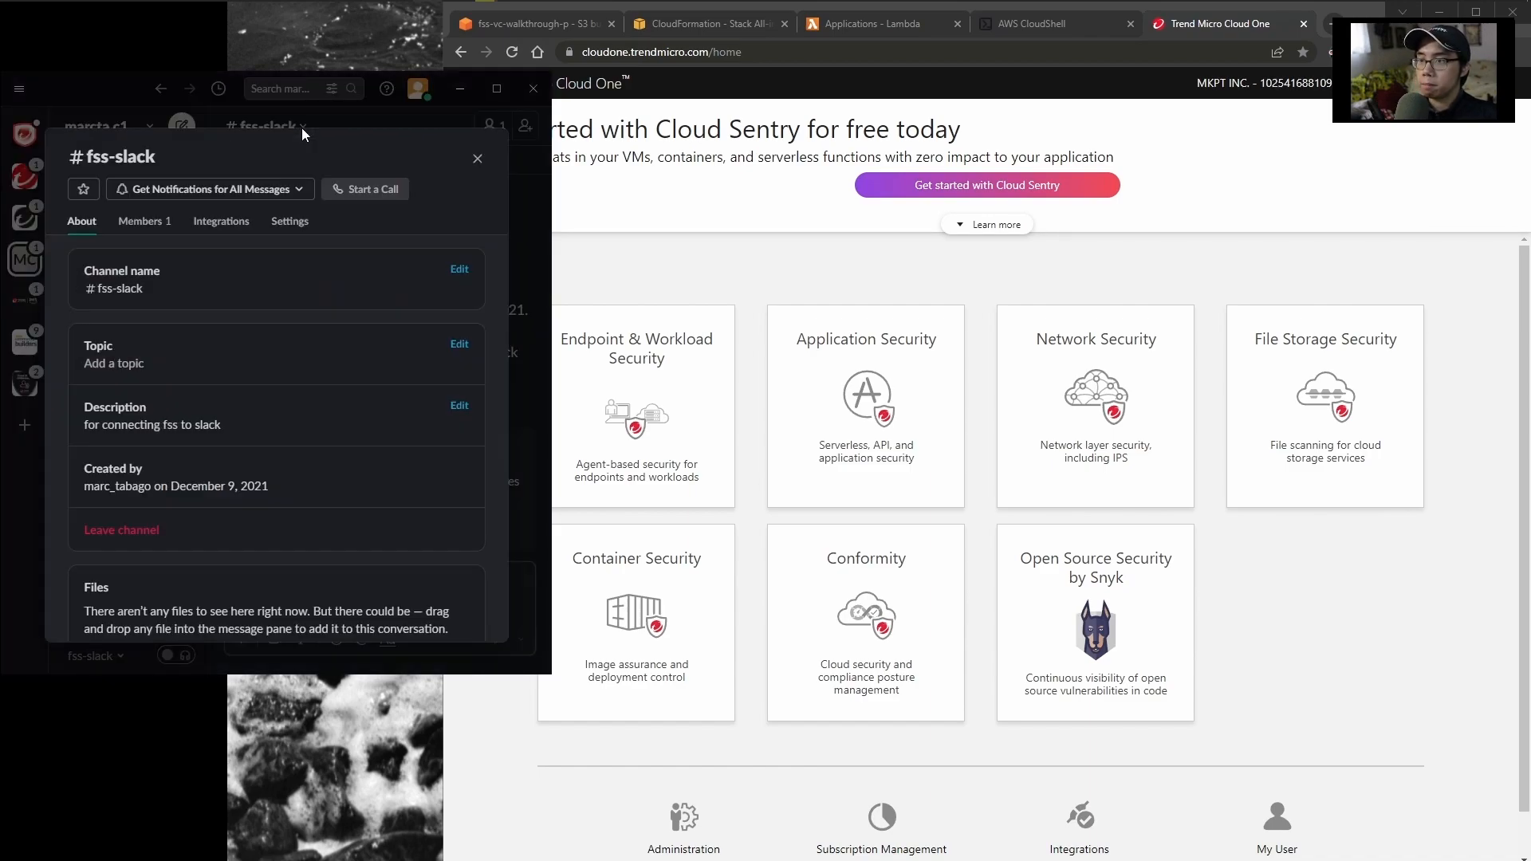
left_click(219, 224)
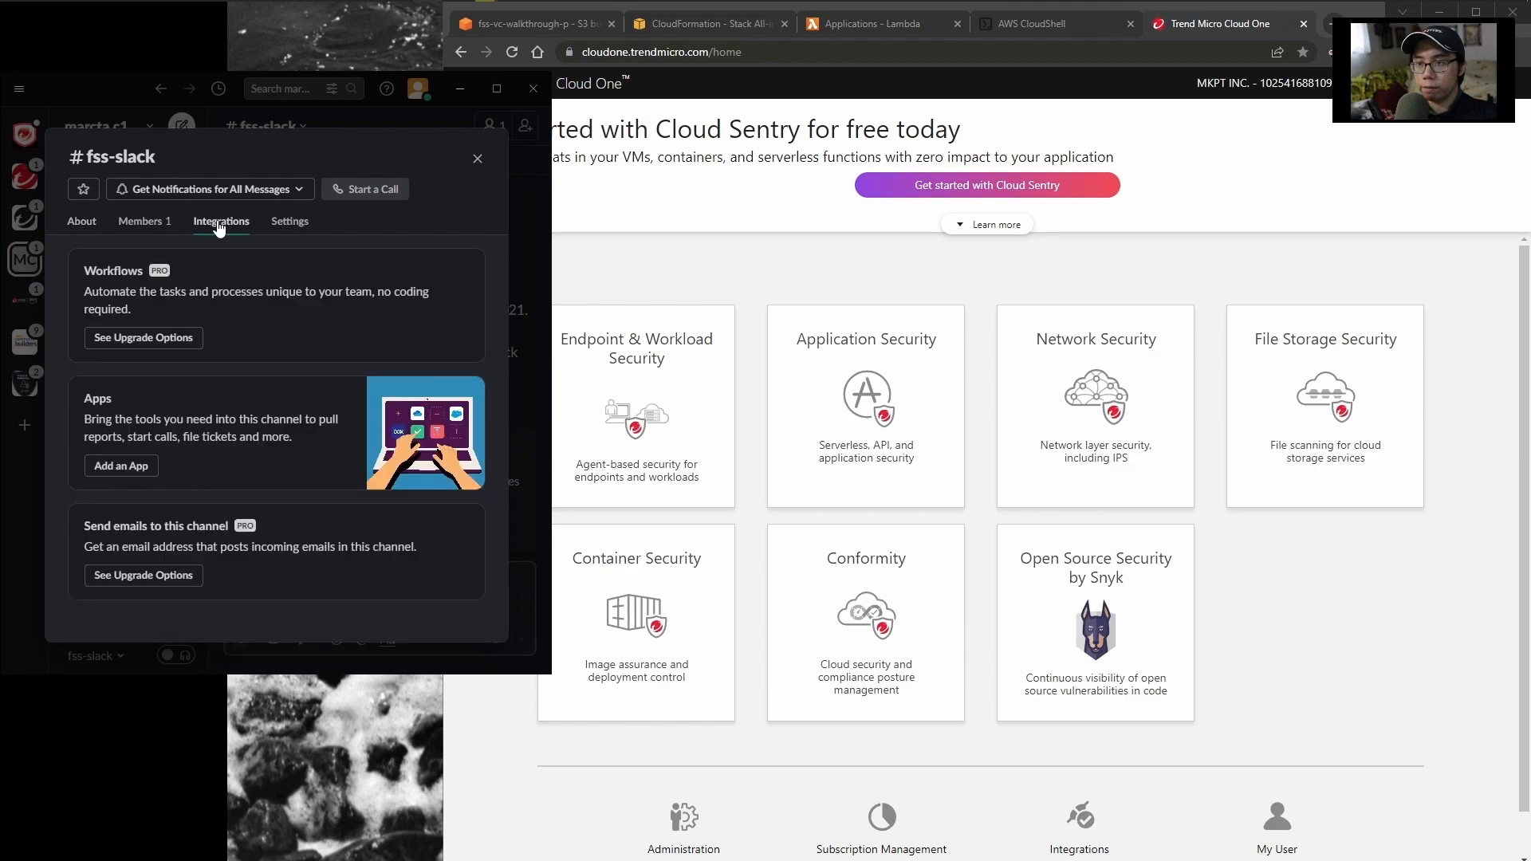
left_click(122, 466)
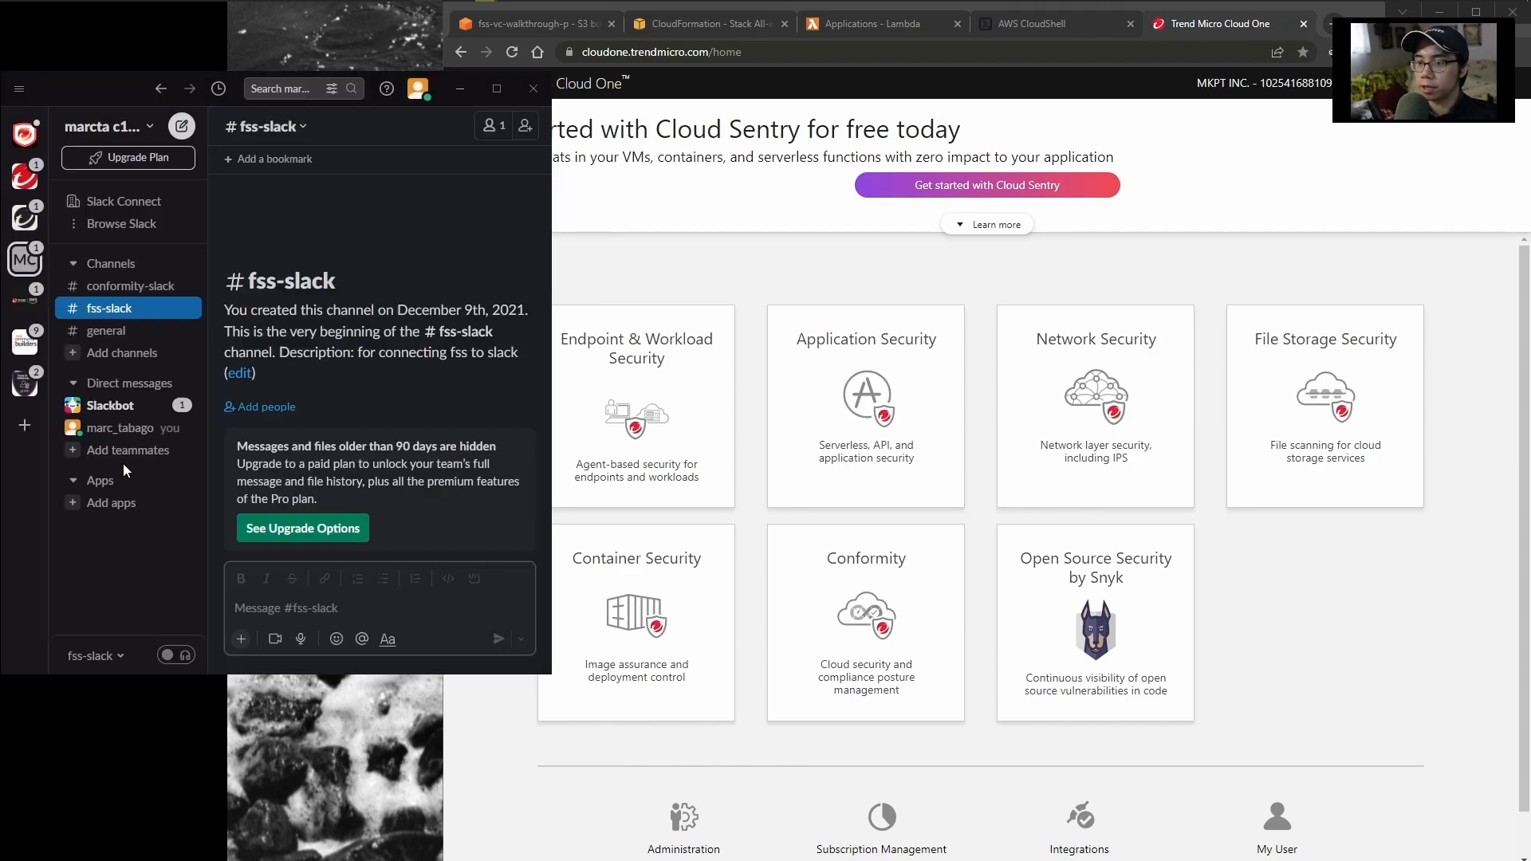
type("web")
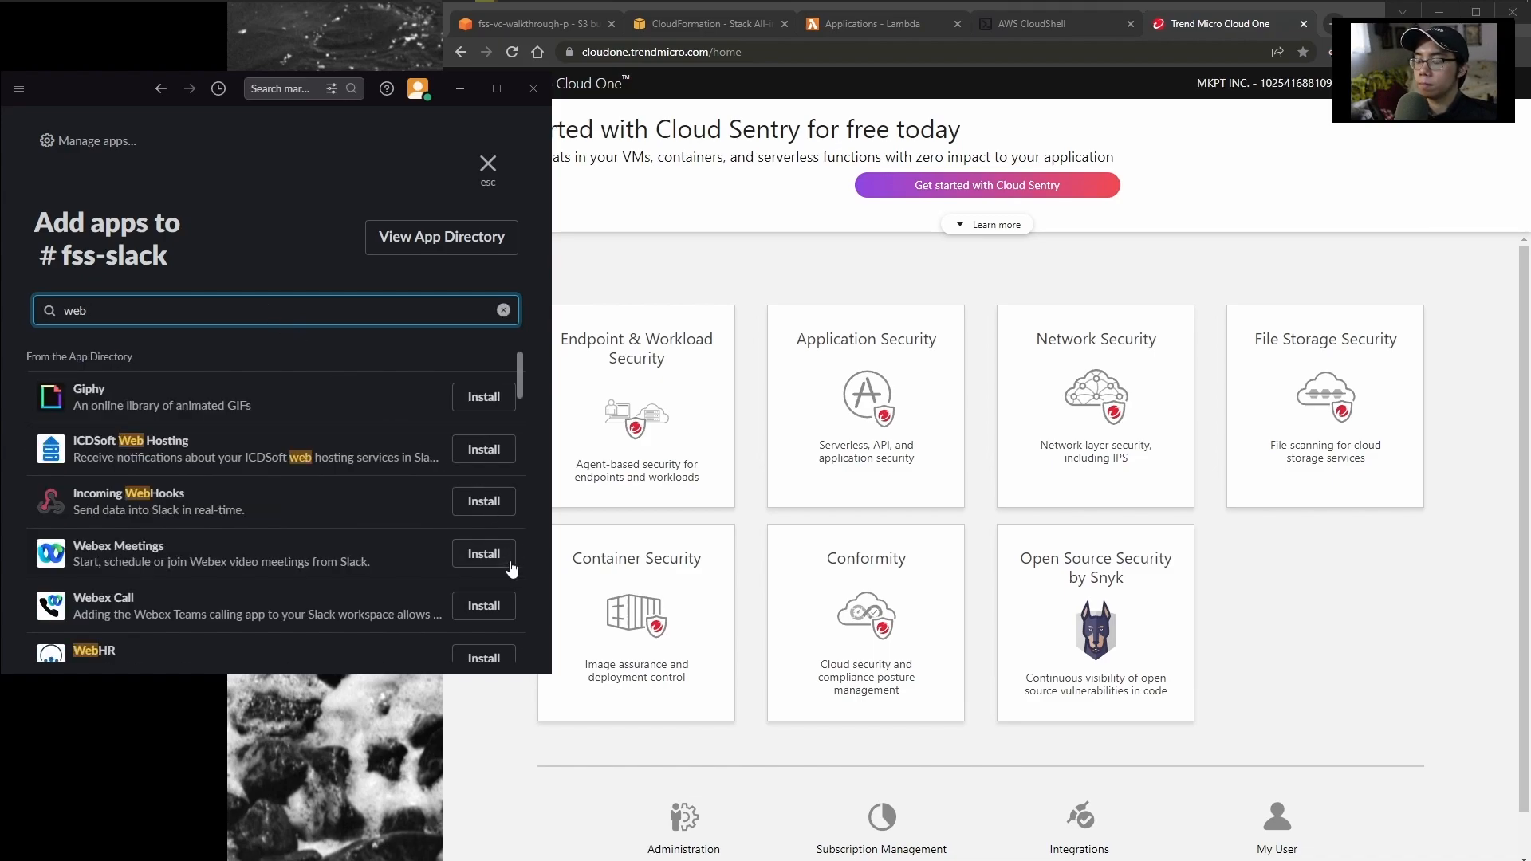
left_click(484, 502)
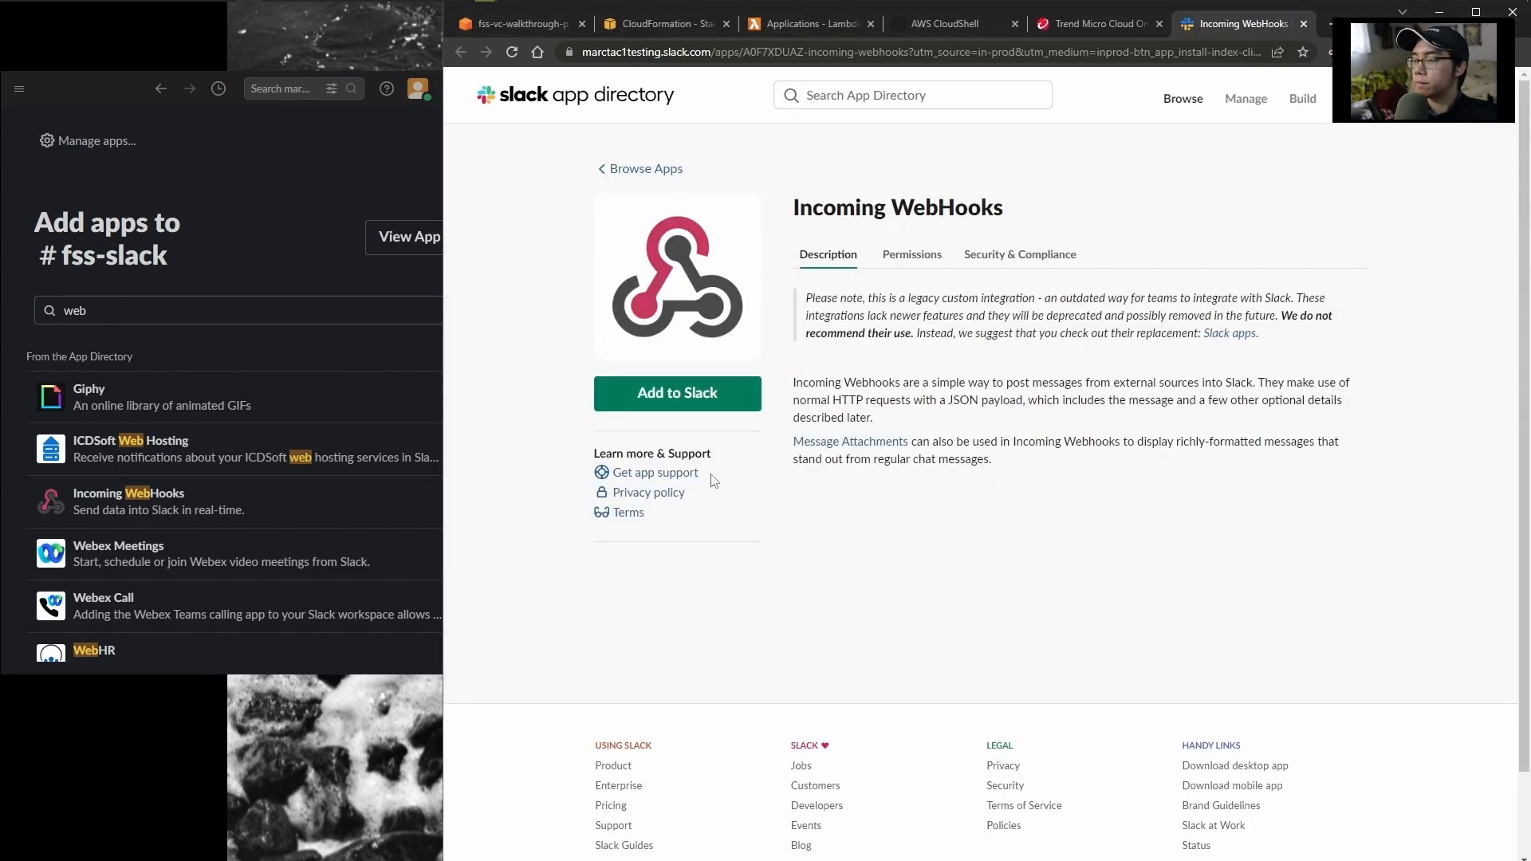
- Add the Incoming WebHooks integration to the Slack workspace with #fss-slack as the channel it posts to
left_click(686, 393)
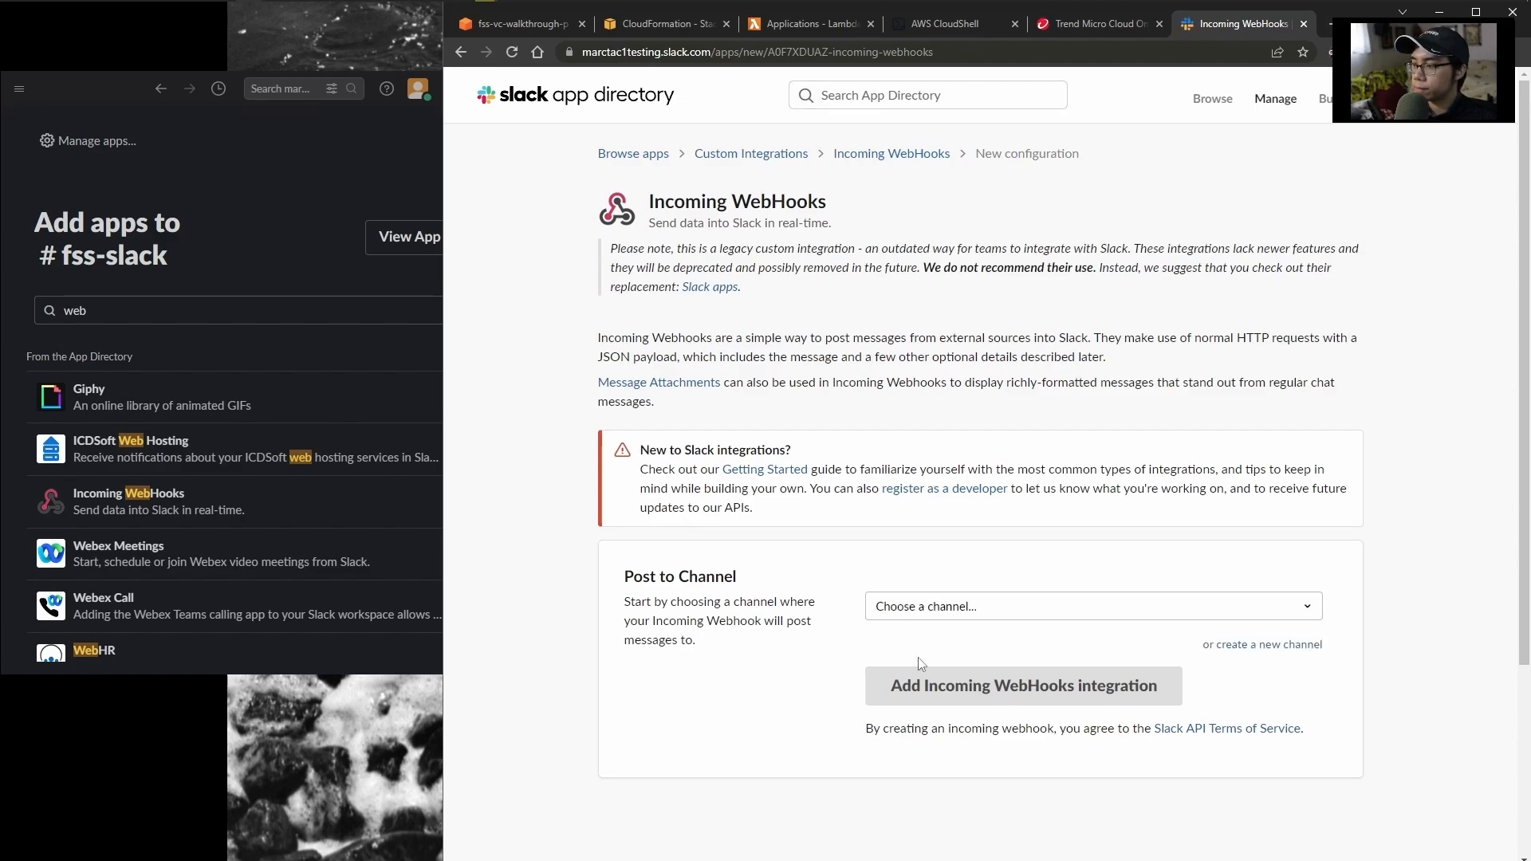
left_click(959, 611)
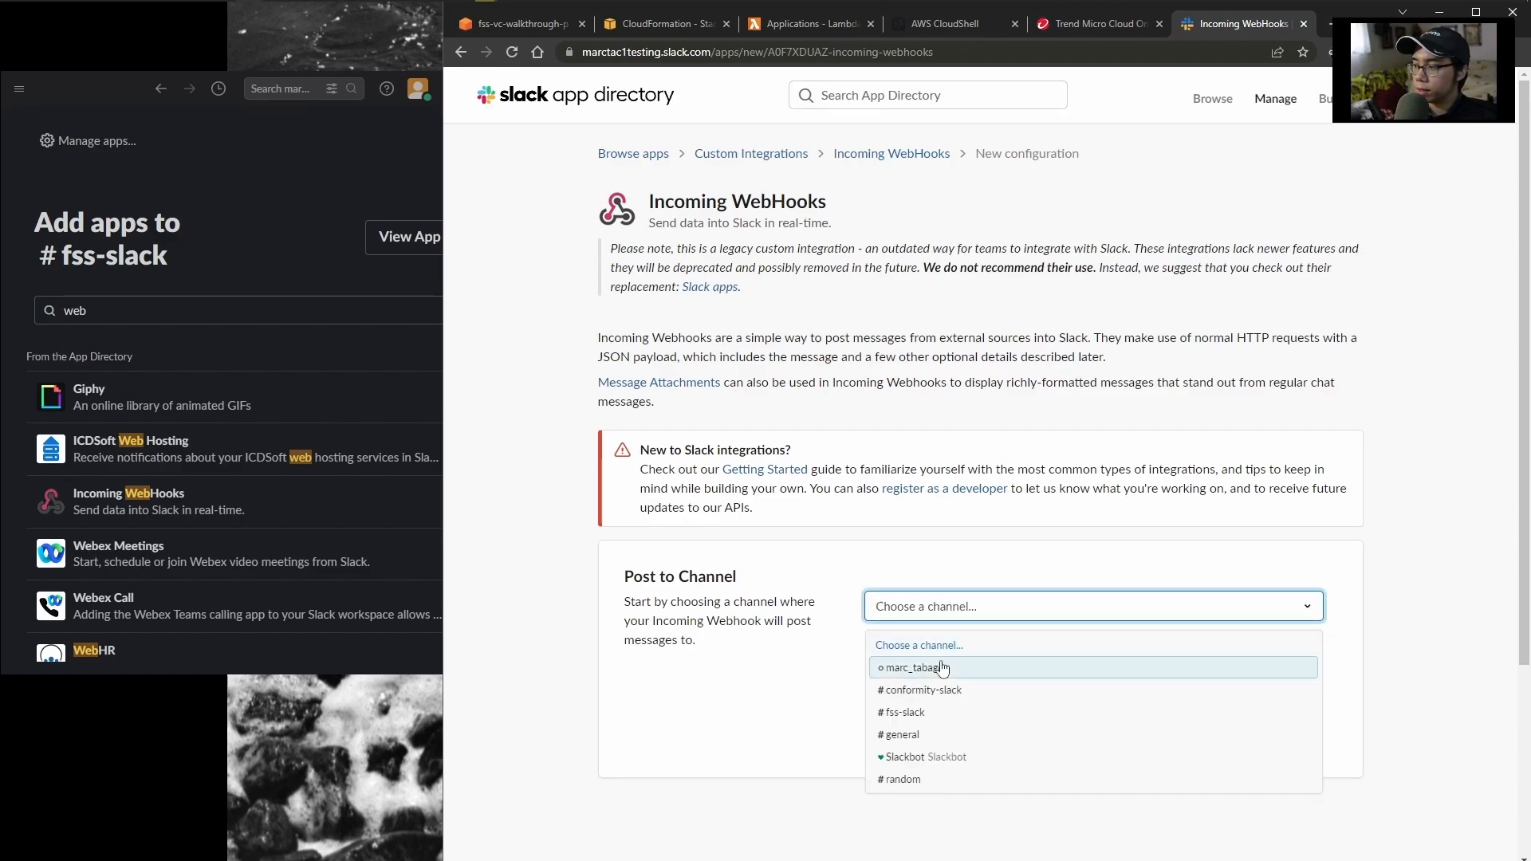
left_click(911, 714)
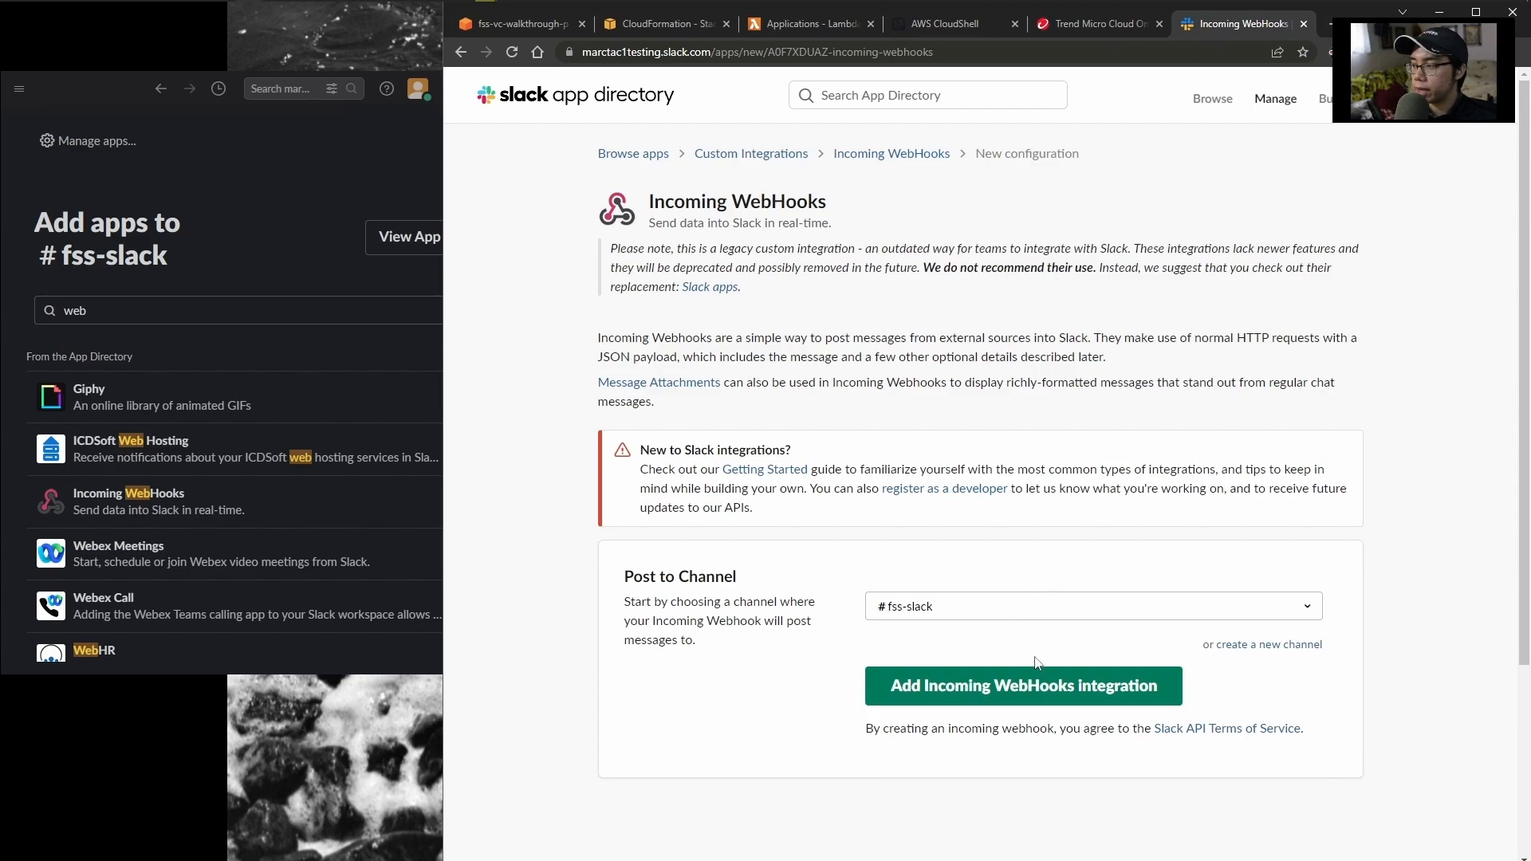
left_click(1025, 691)
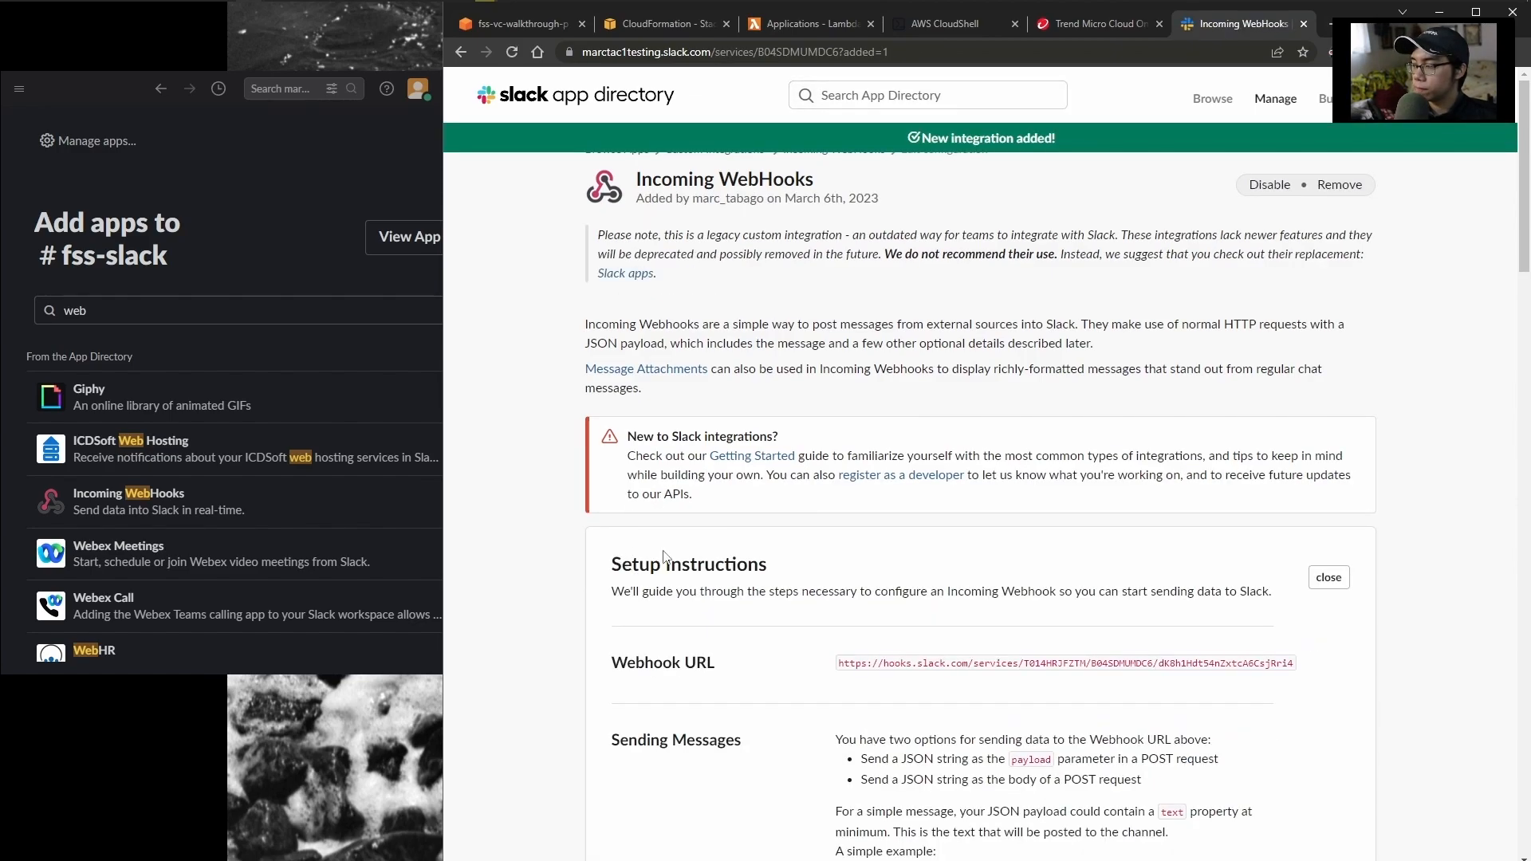
- Customize the webhook integration's name as fss-slack-bot and save its settings
scroll(652, 490, "down", 4)
scroll(653, 494, "down", 8)
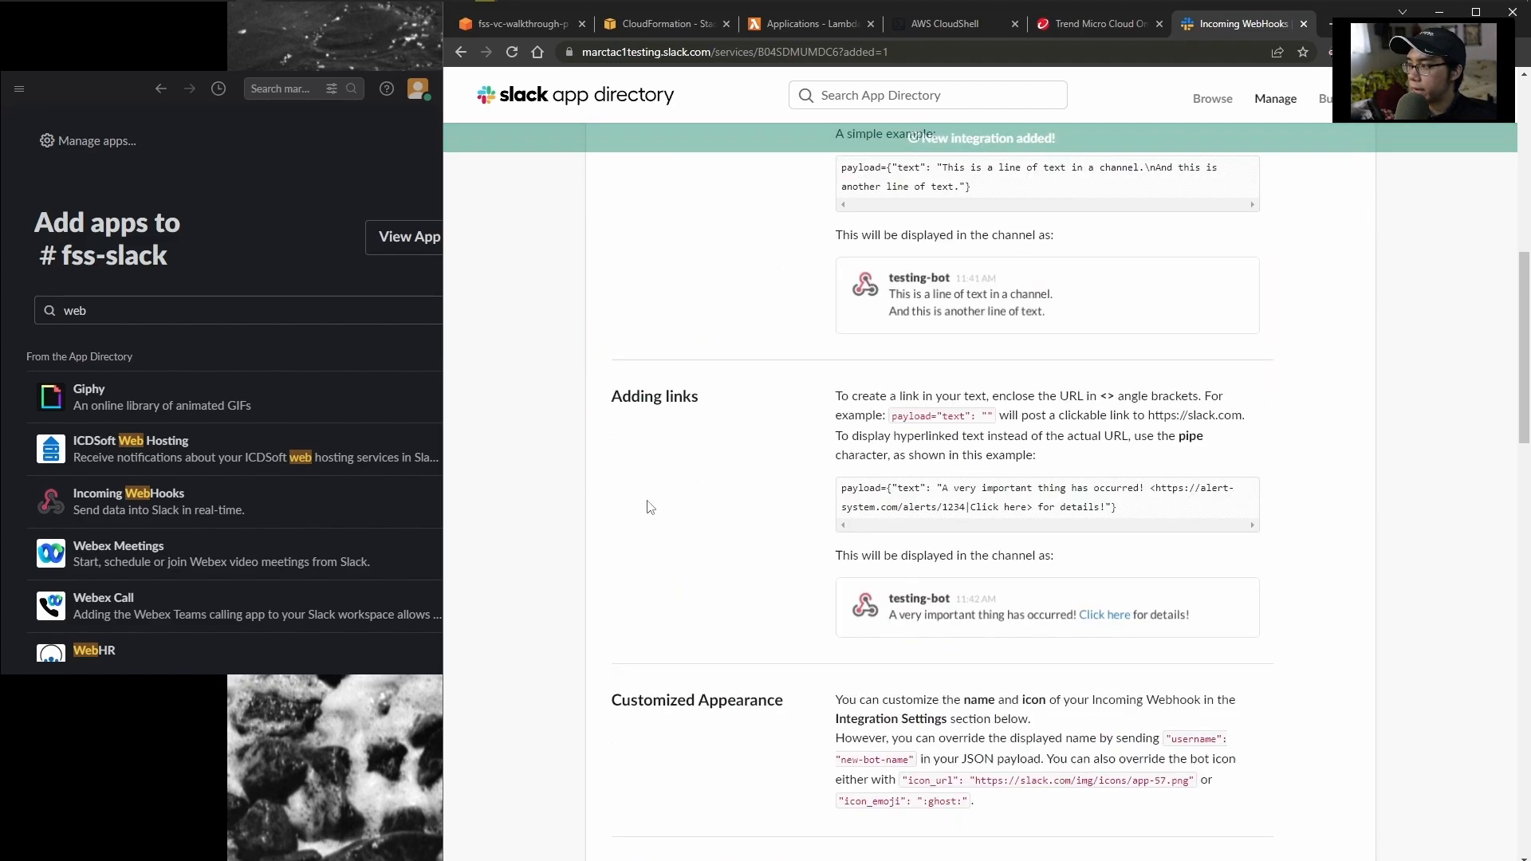
scroll(651, 507, "down", 12)
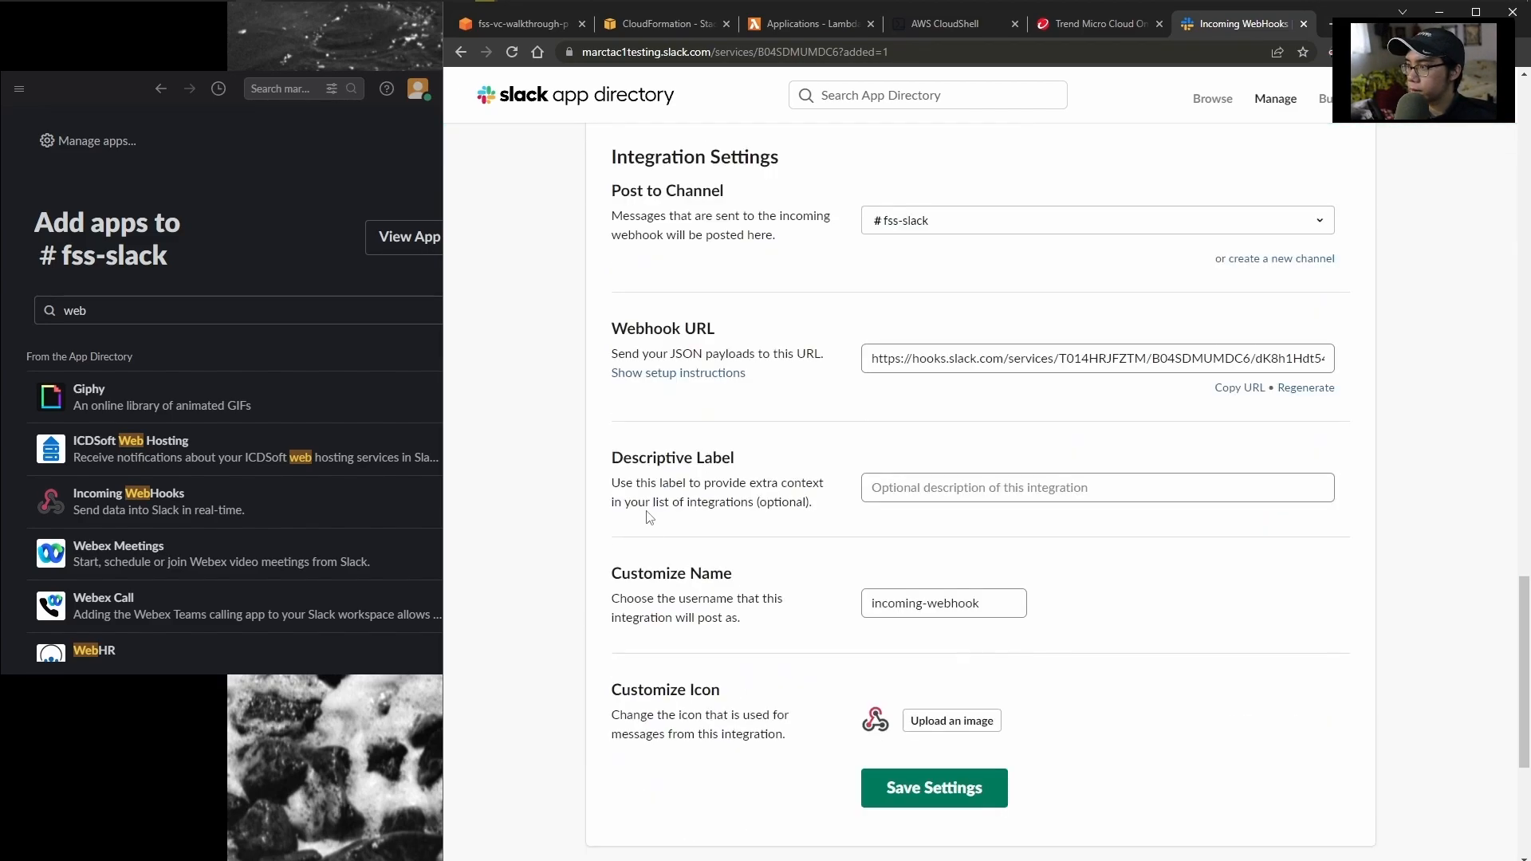
left_click_drag(1024, 610, 781, 614)
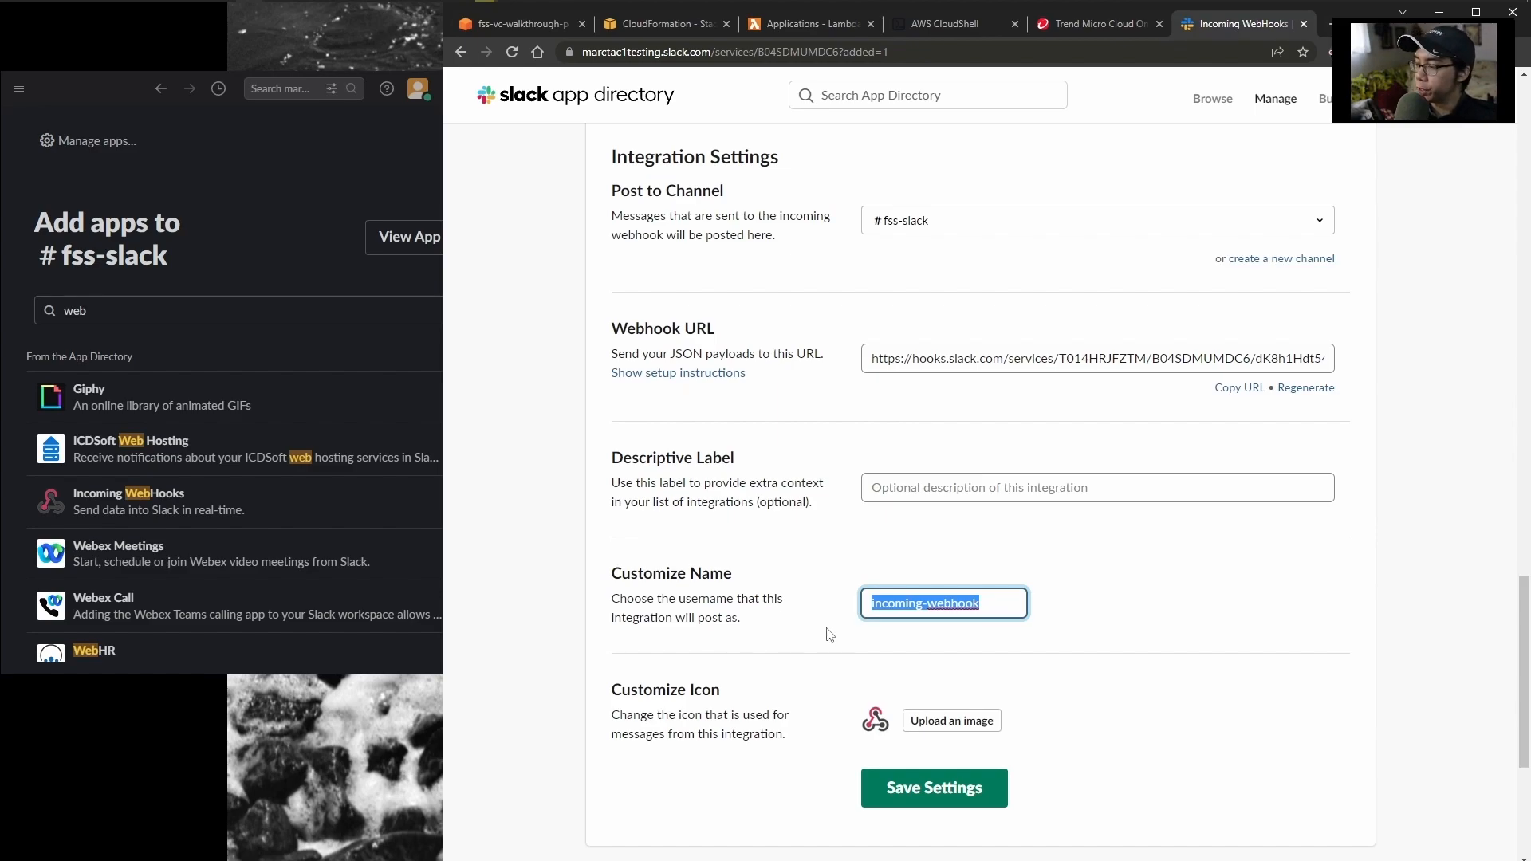
type("fss-")
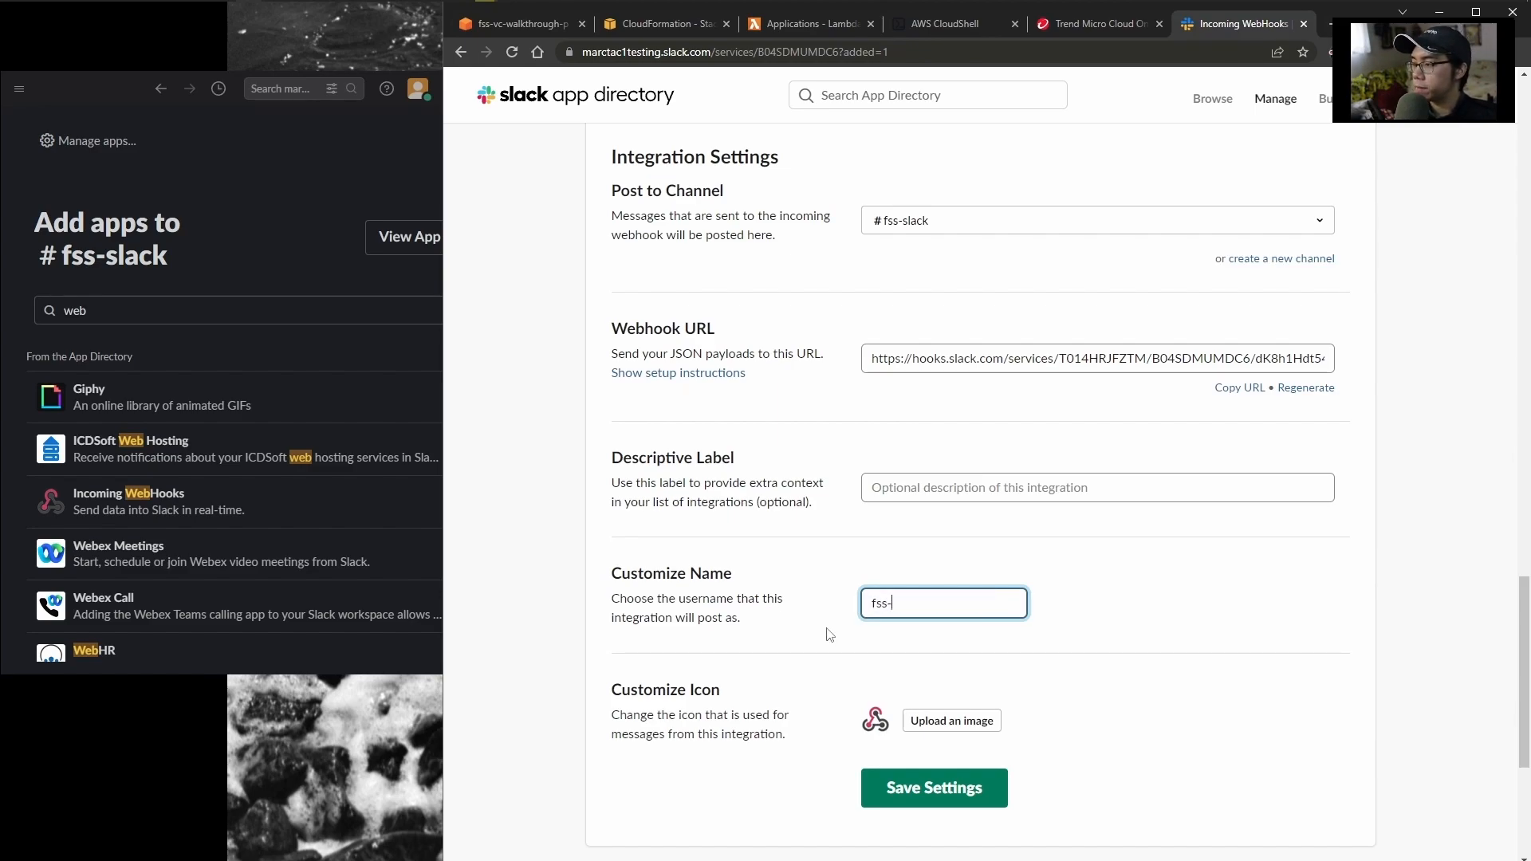
type("slack-bot")
left_click(1070, 600)
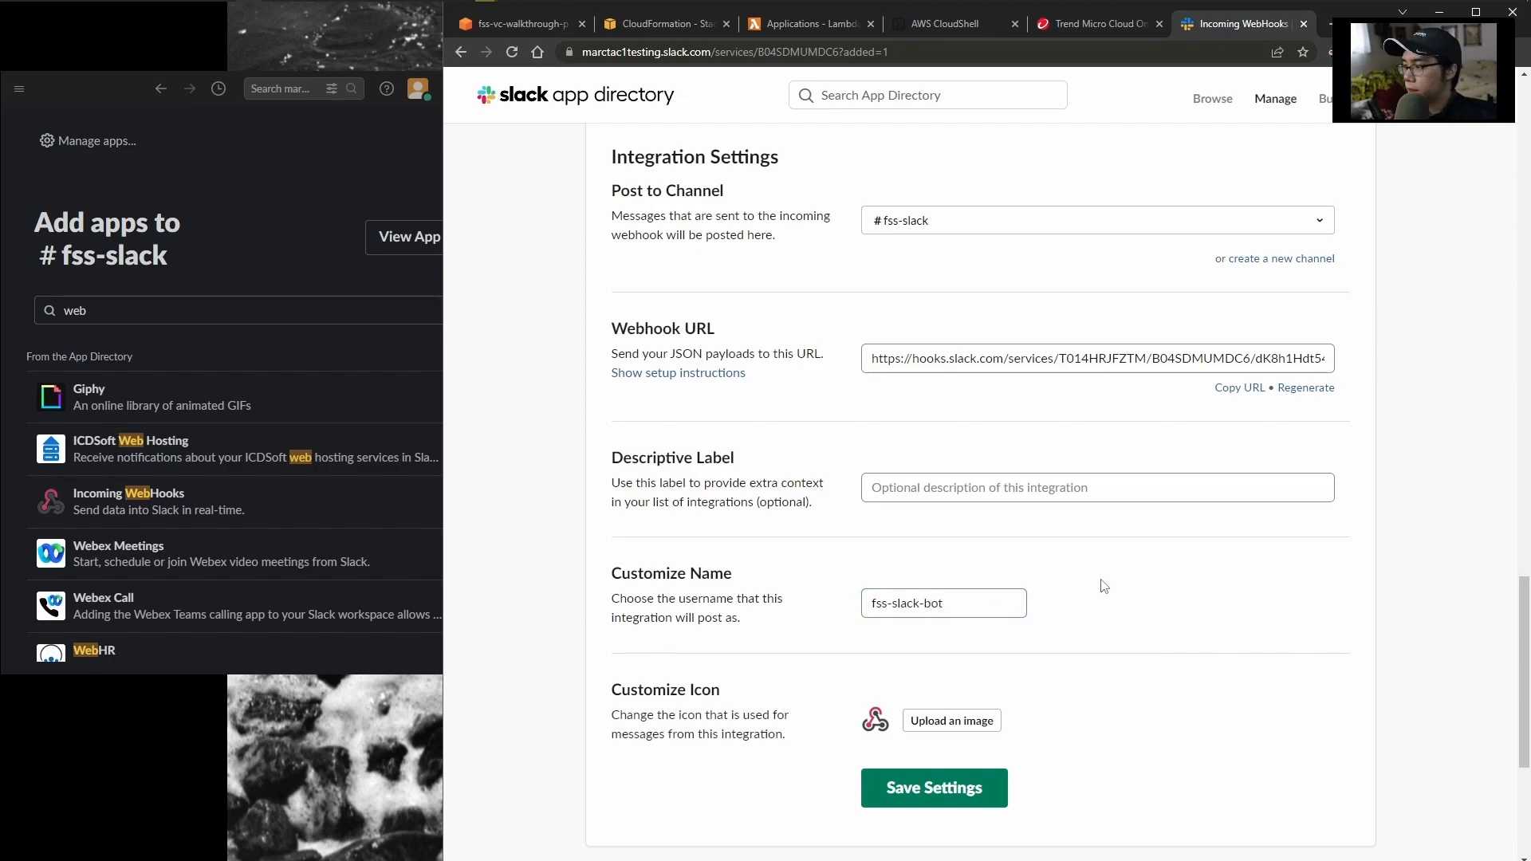
left_click(973, 790)
scroll(1438, 540, "down", 8)
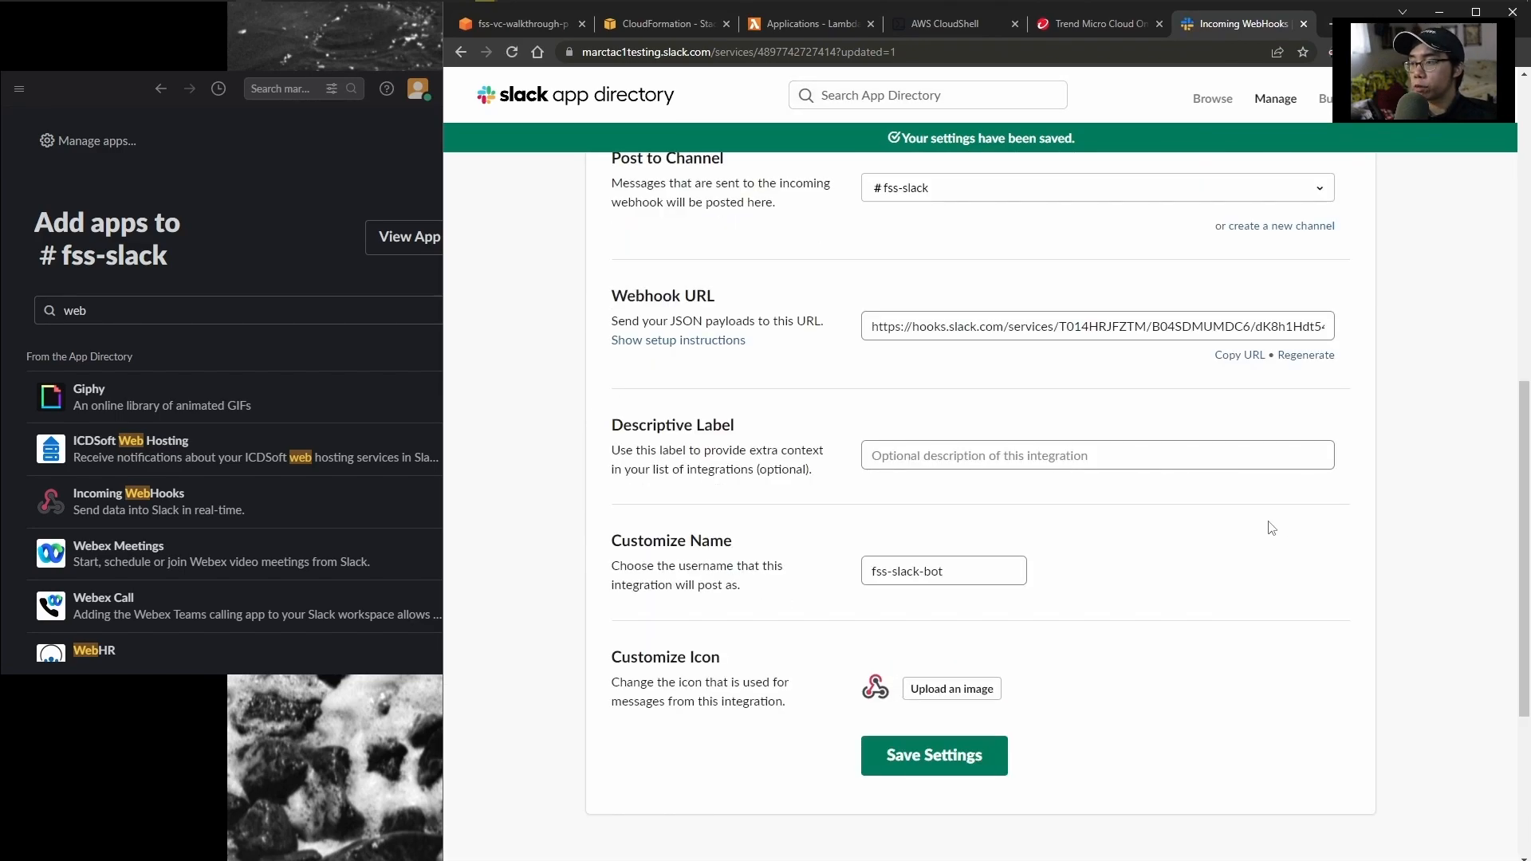
- Bring up the CloudOne-FSS-Plugin-Slack page in the AWS Serverless Application Repository and start its deployment in Lambda
left_click(715, 298)
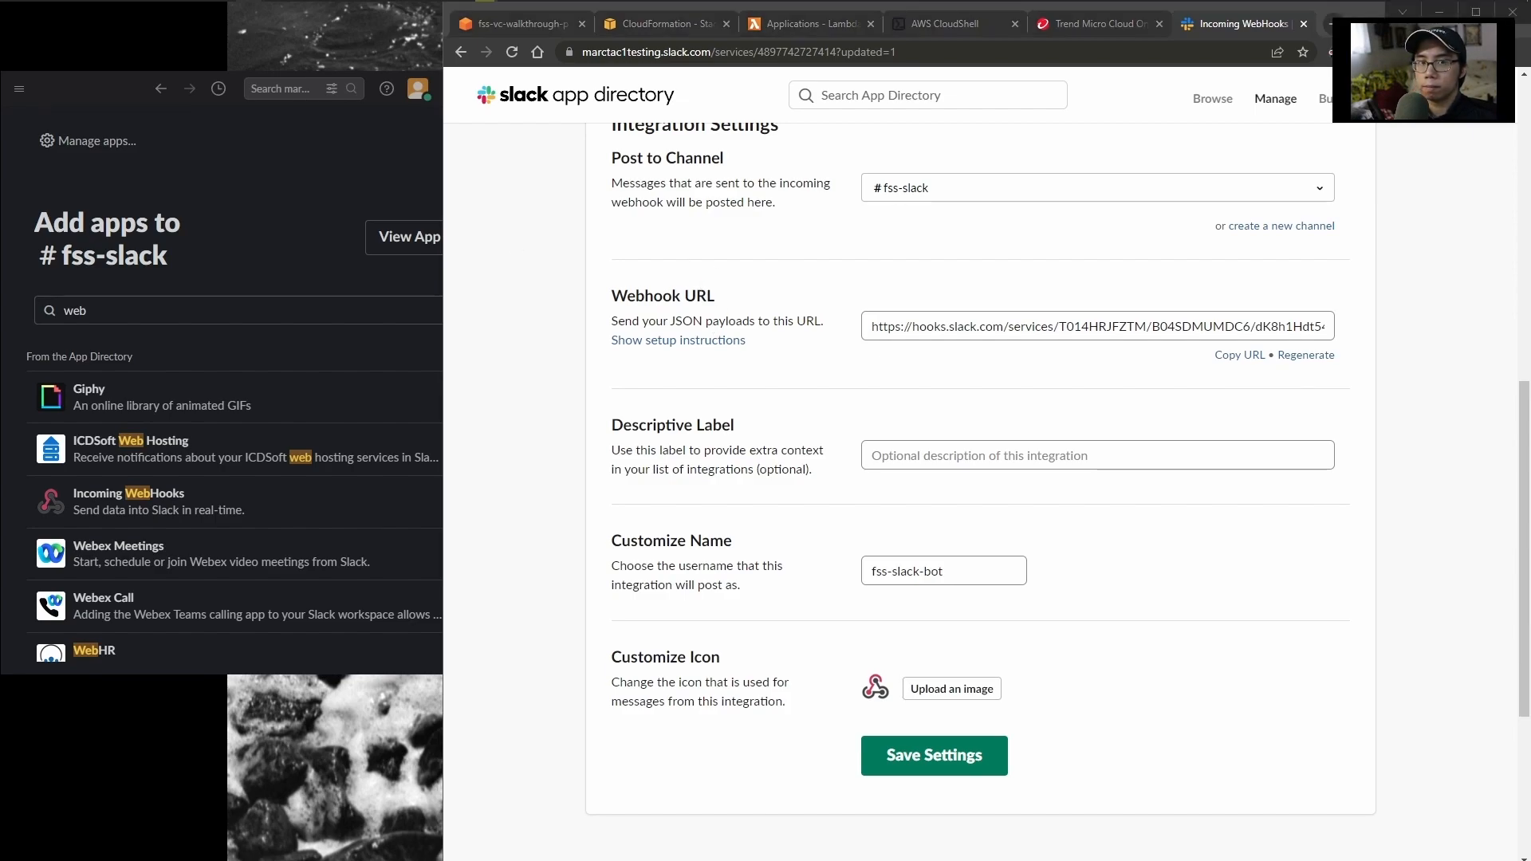
left_click_drag(0, 151, 612, 30)
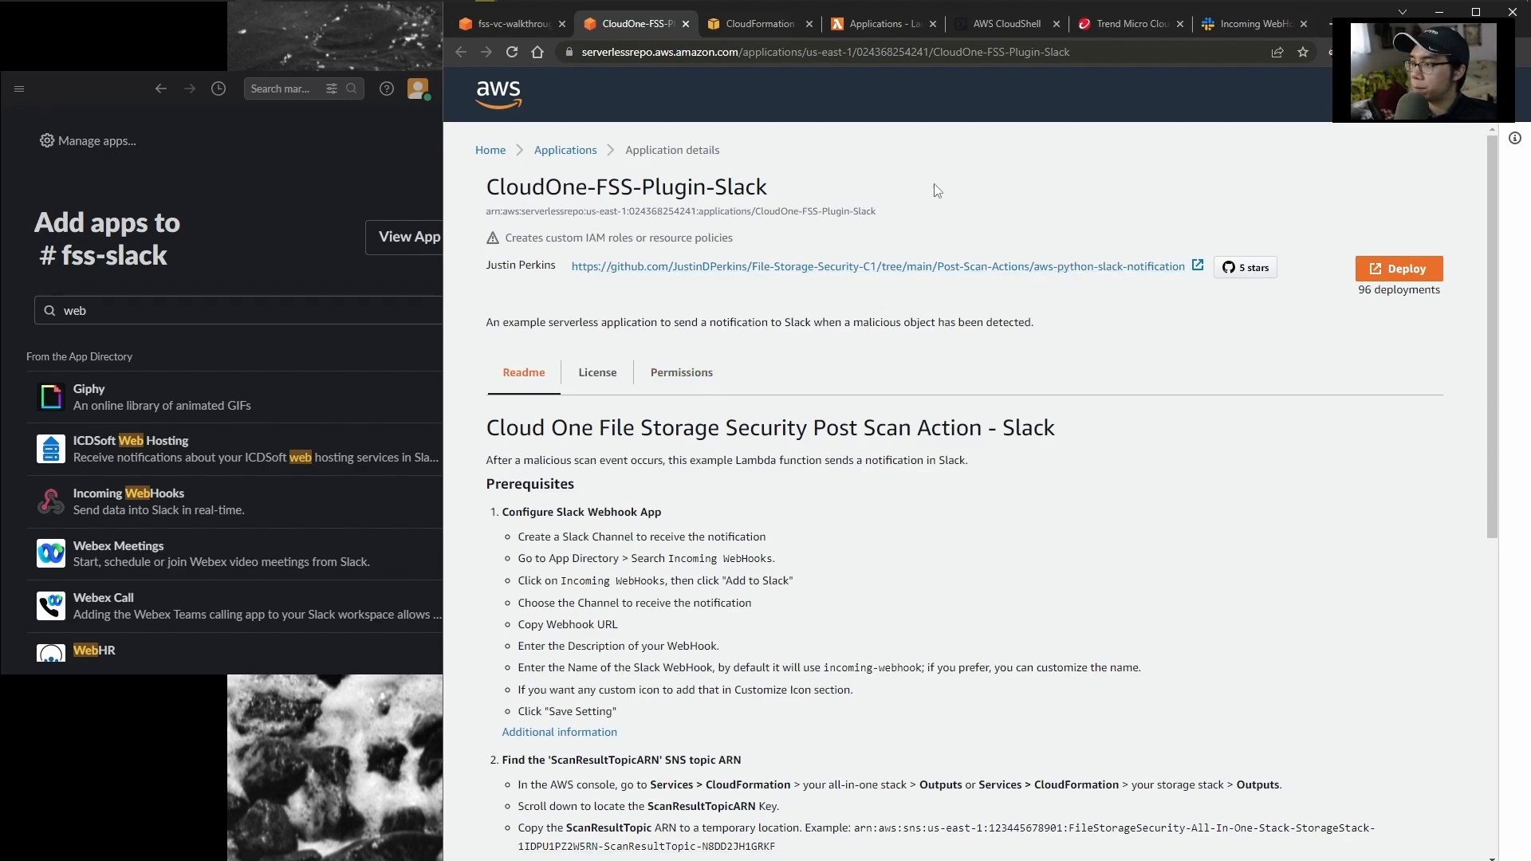
left_click(1386, 266)
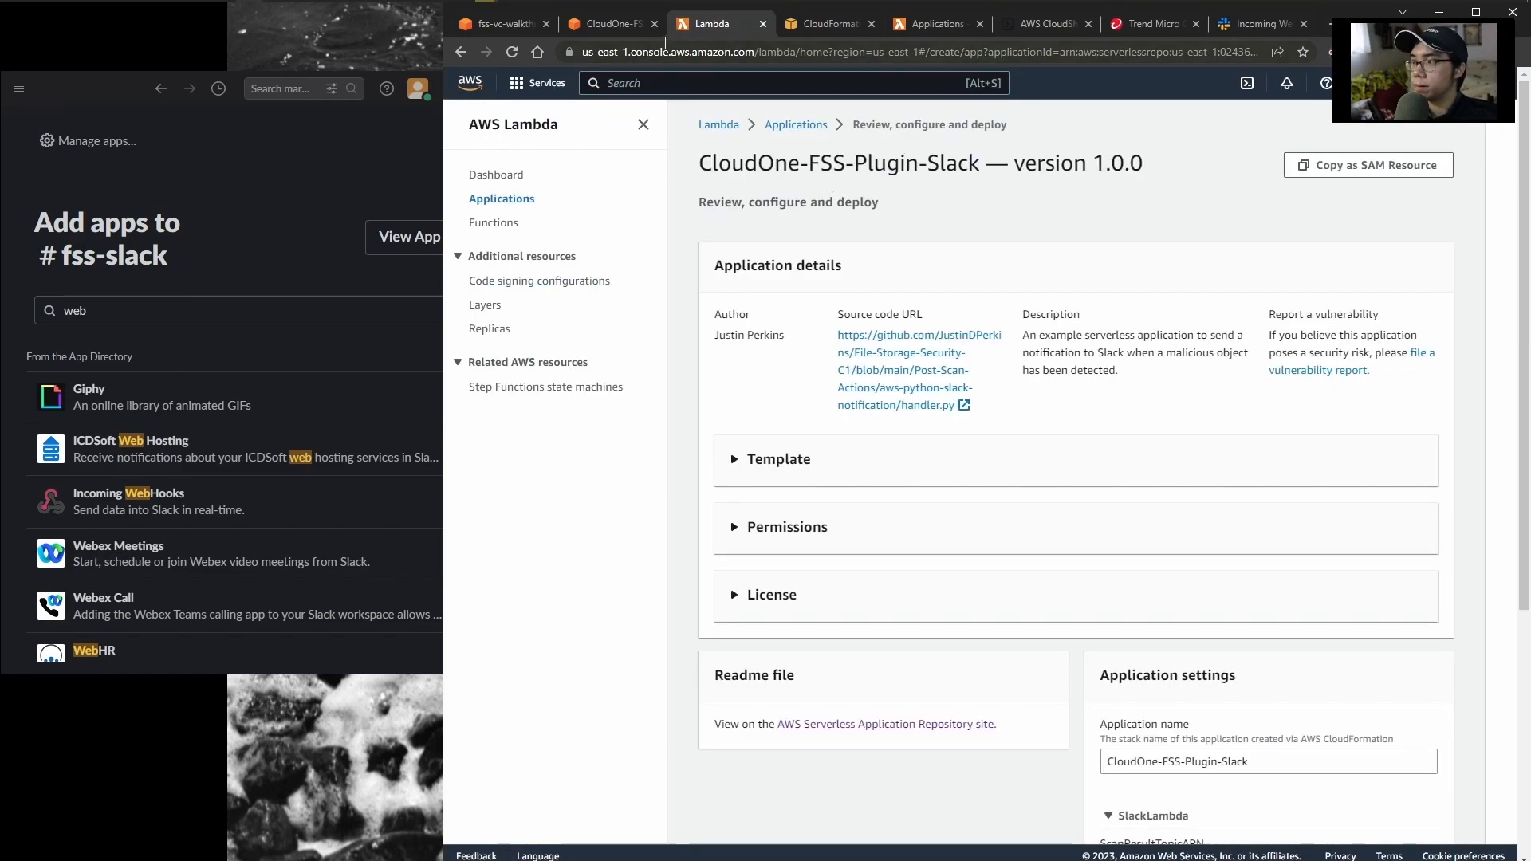
- Close the plugin's Serverless Application Repository tab and go to the ScanResultTopicARN setting of the CloudOne-FSS-Plugin-Slack deployment
left_click(654, 23)
scroll(843, 450, "down", 2)
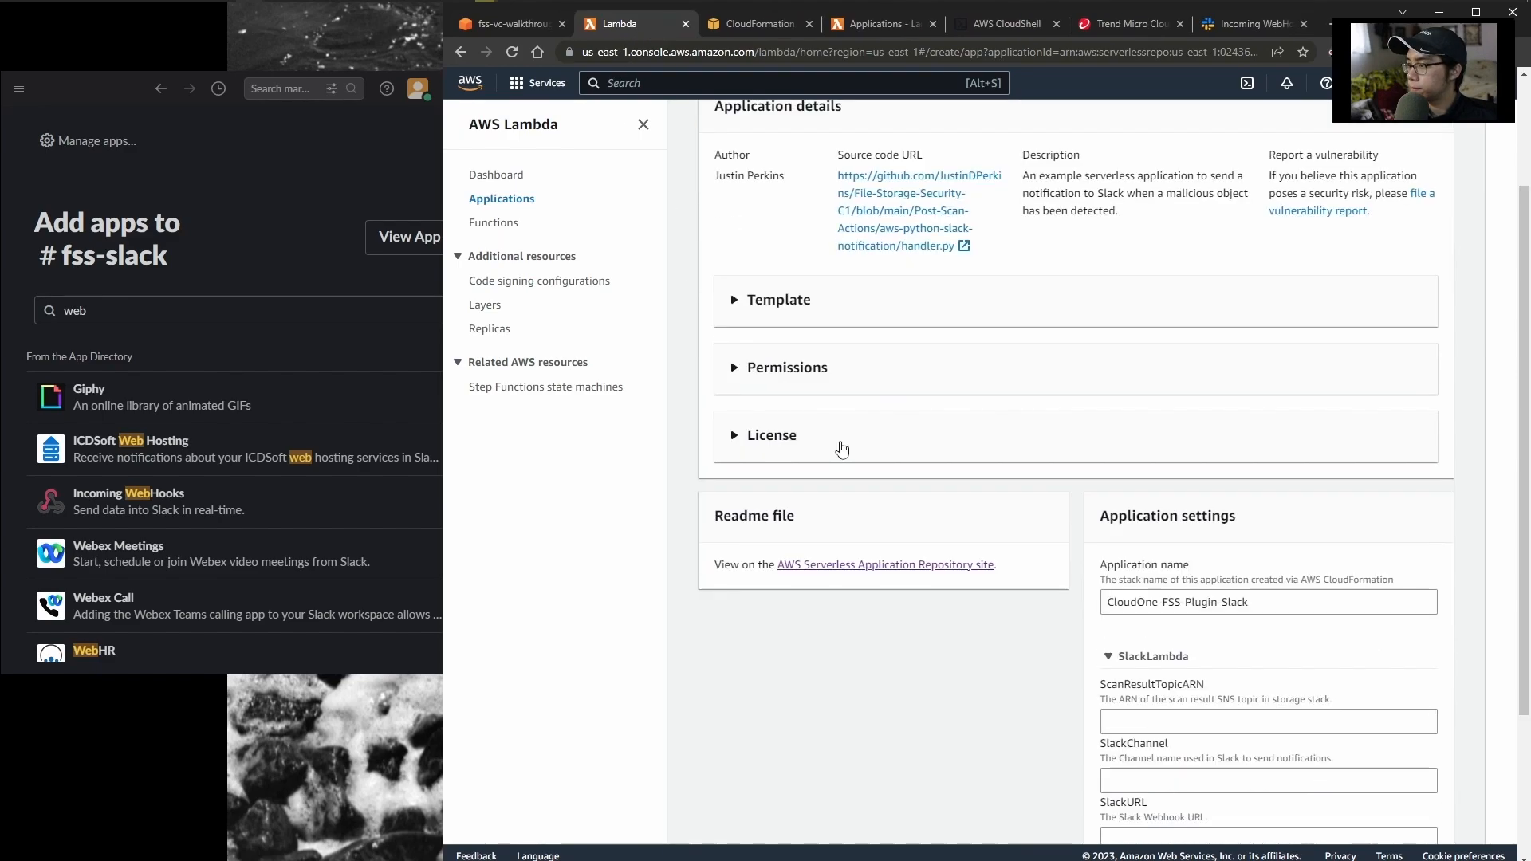
scroll(843, 450, "down", 3)
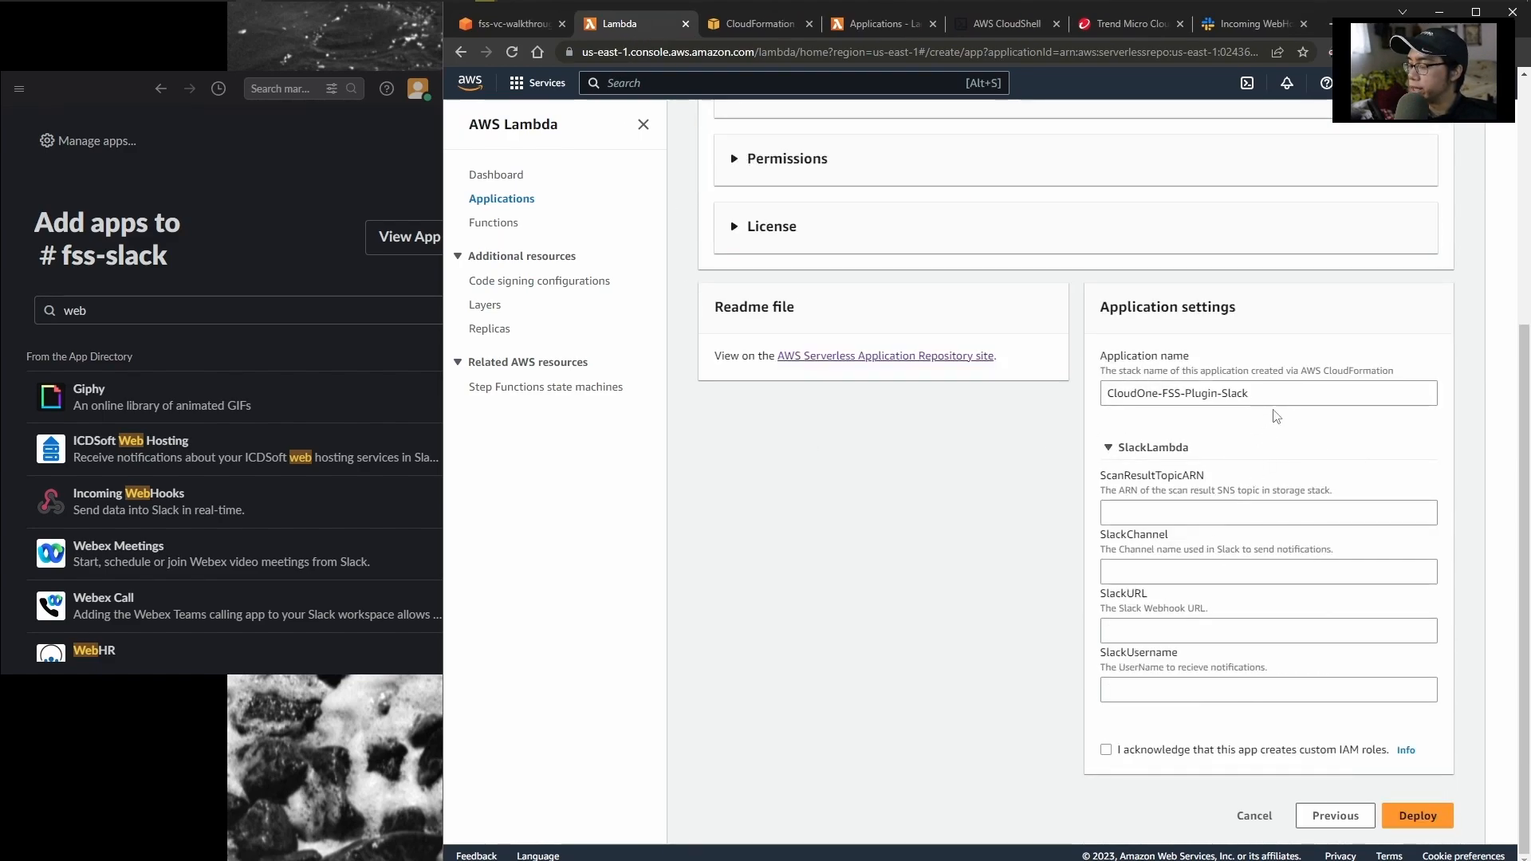
left_click(1232, 511)
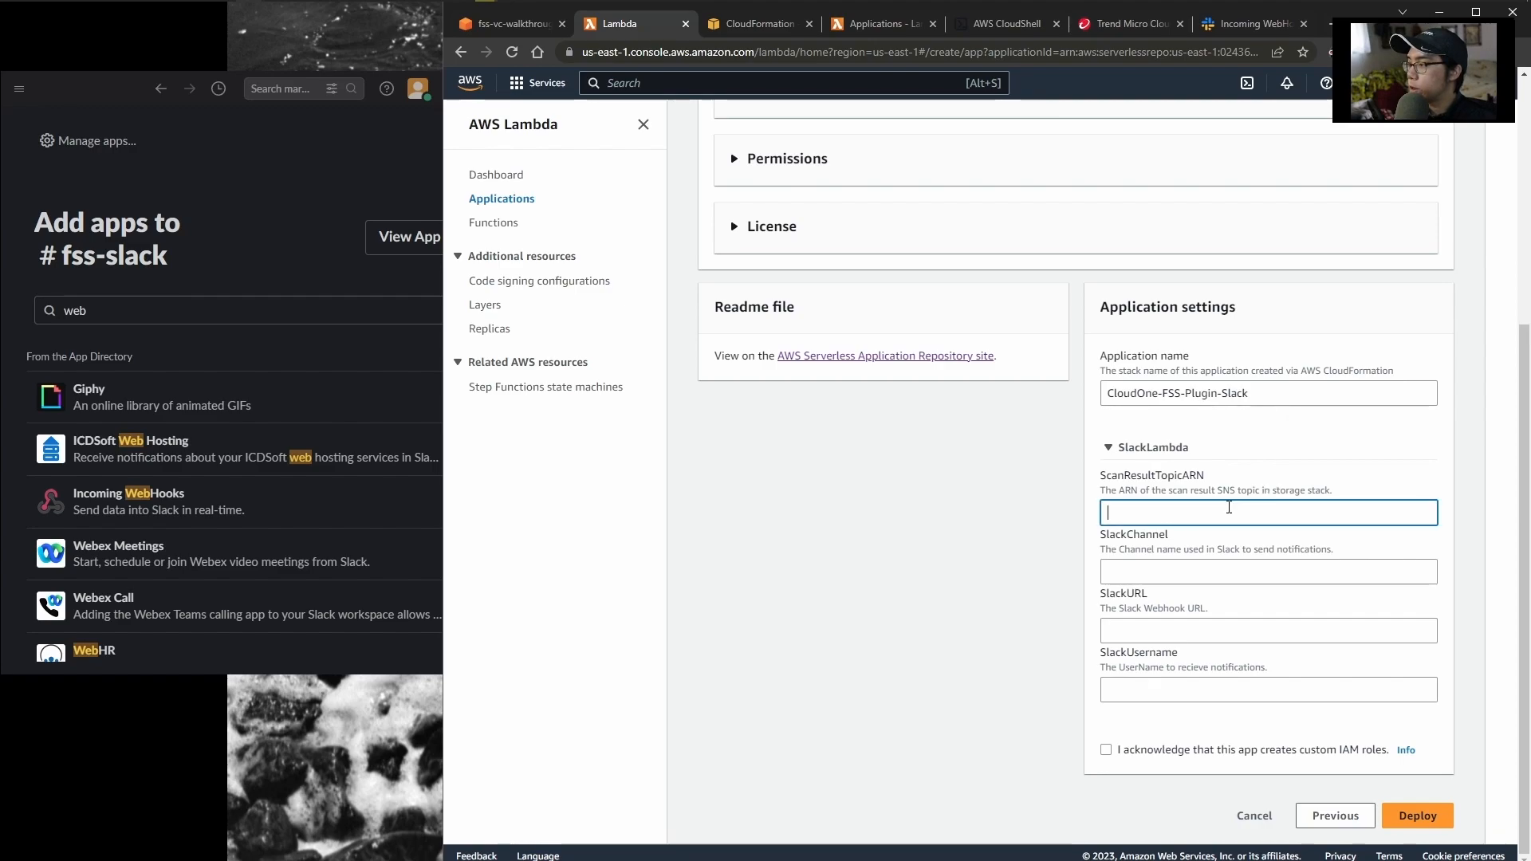
key("Tab")
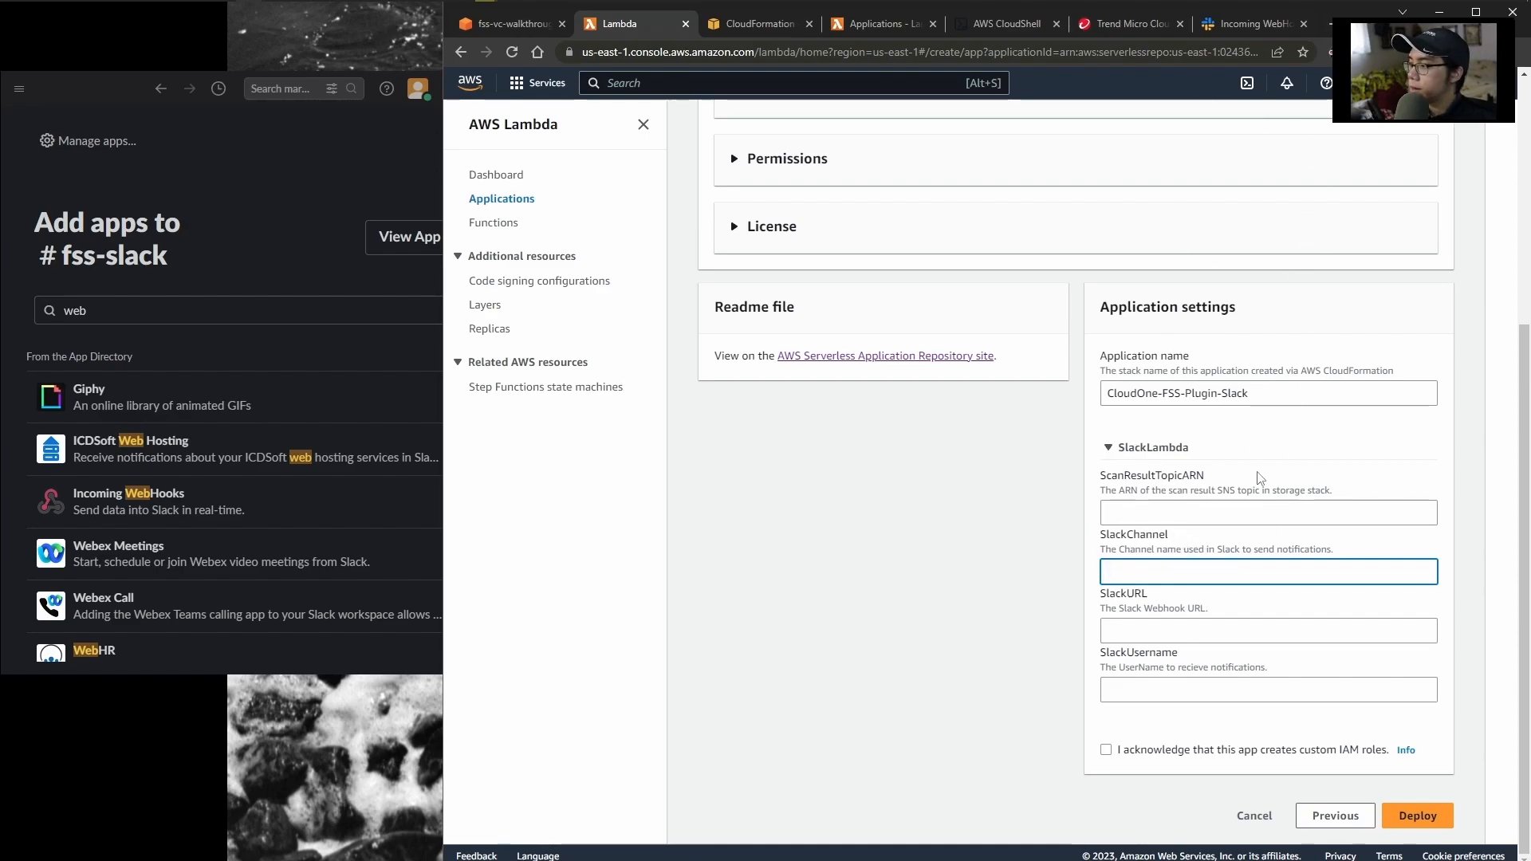
key("shift+Tab")
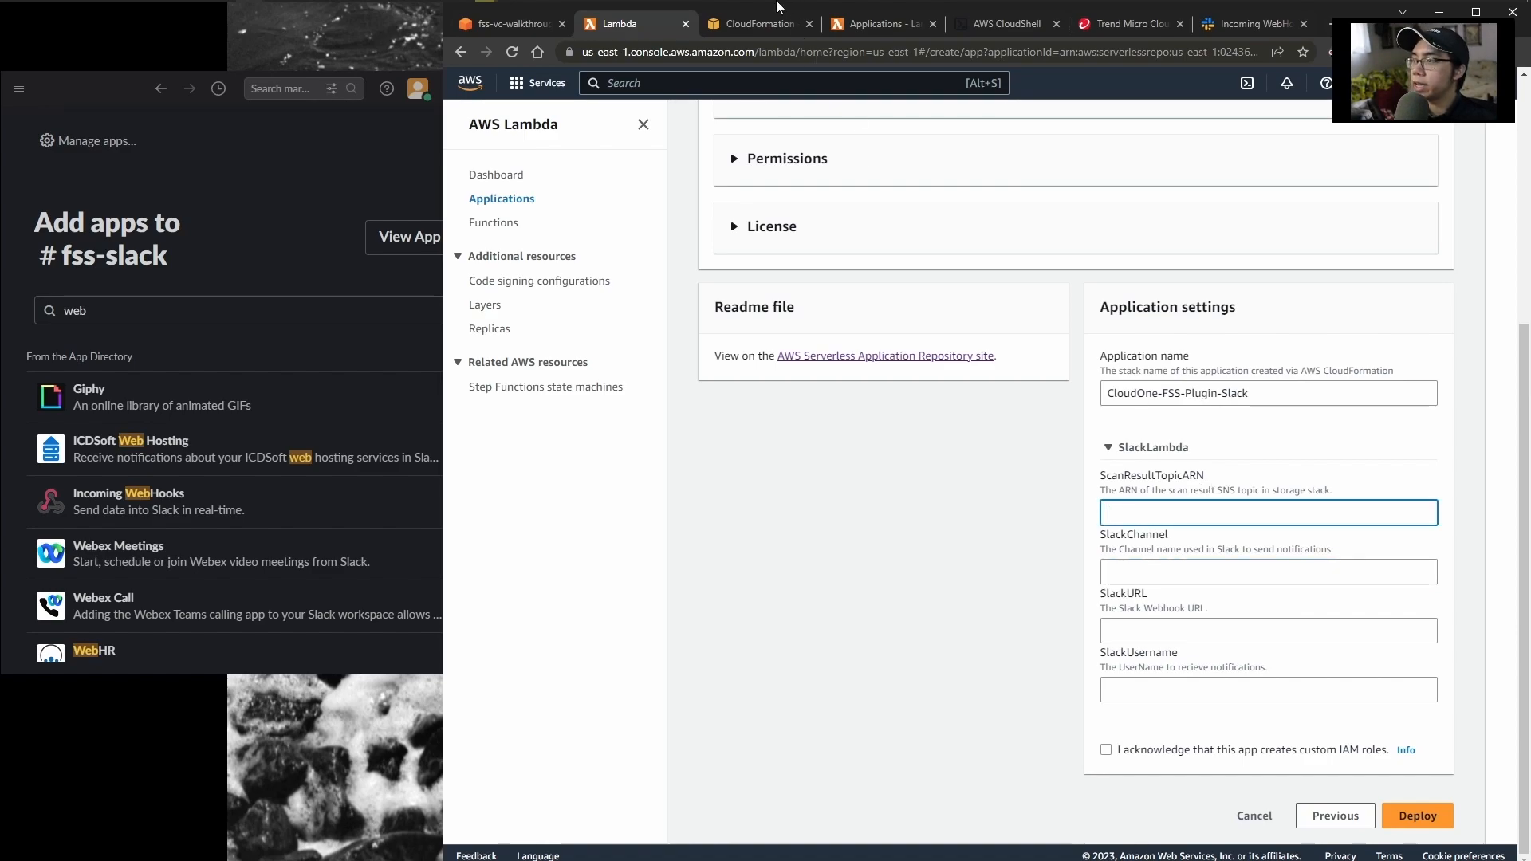
- Copy the ScanResultTopicARN value from the outputs of the File Storage Security storage stack in CloudFormation
left_click(763, 30)
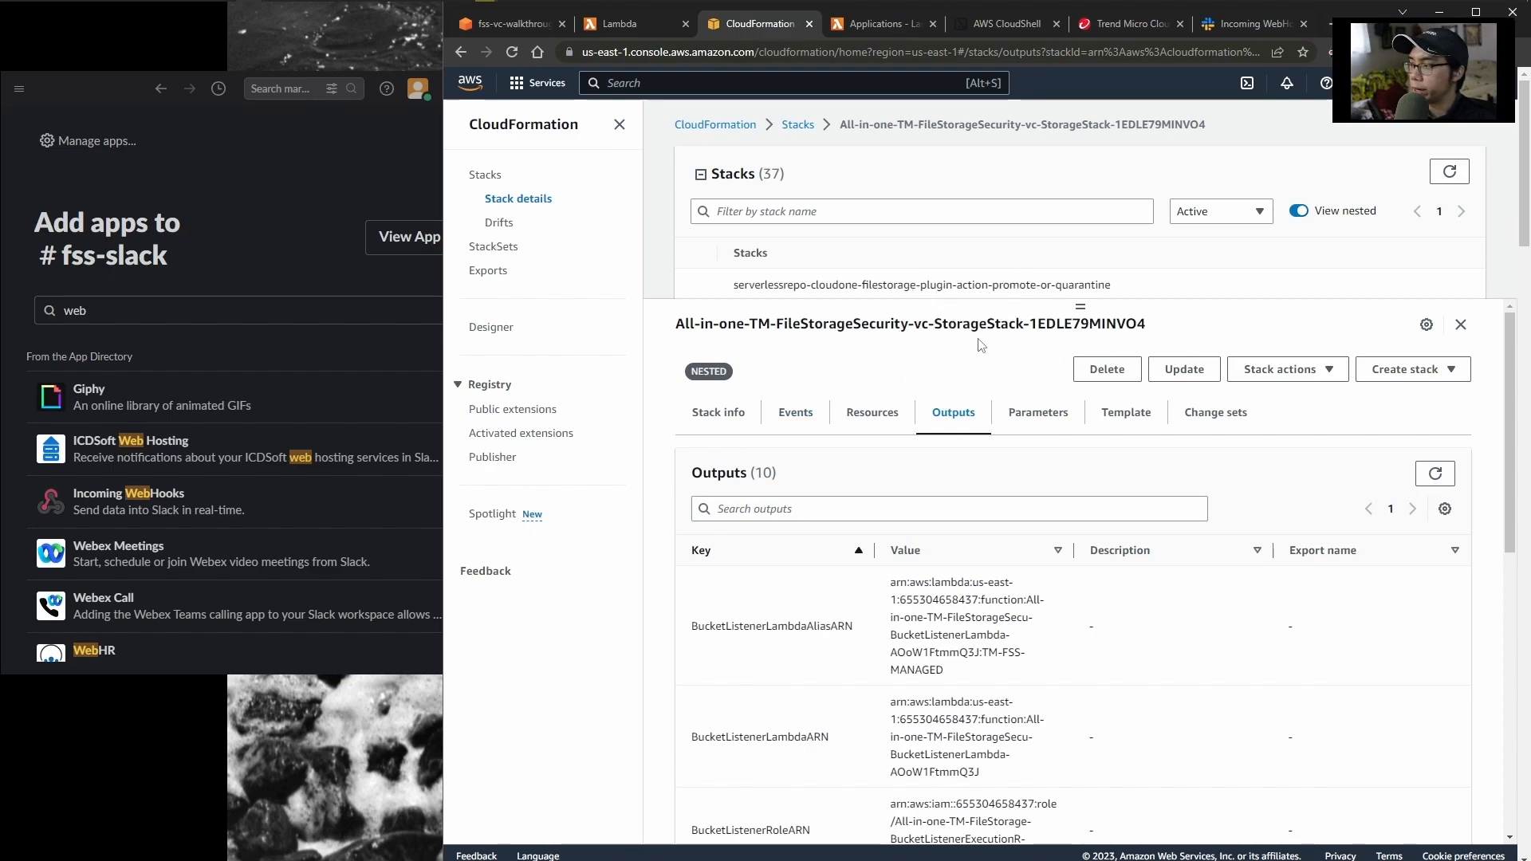
scroll(980, 345, "down", 2)
scroll(857, 633, "down", 4)
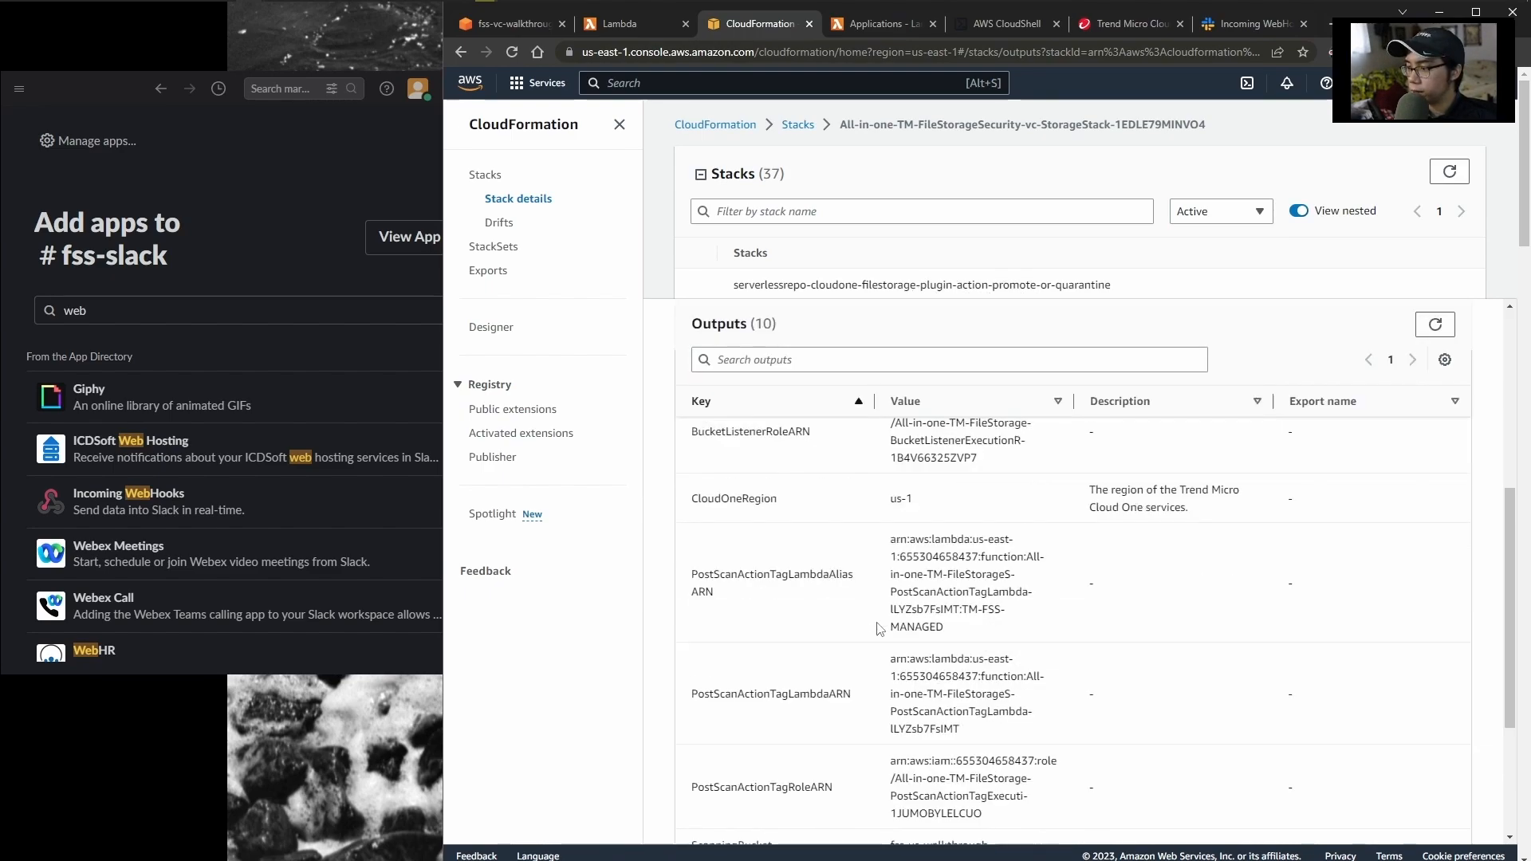
scroll(877, 630, "down", 3)
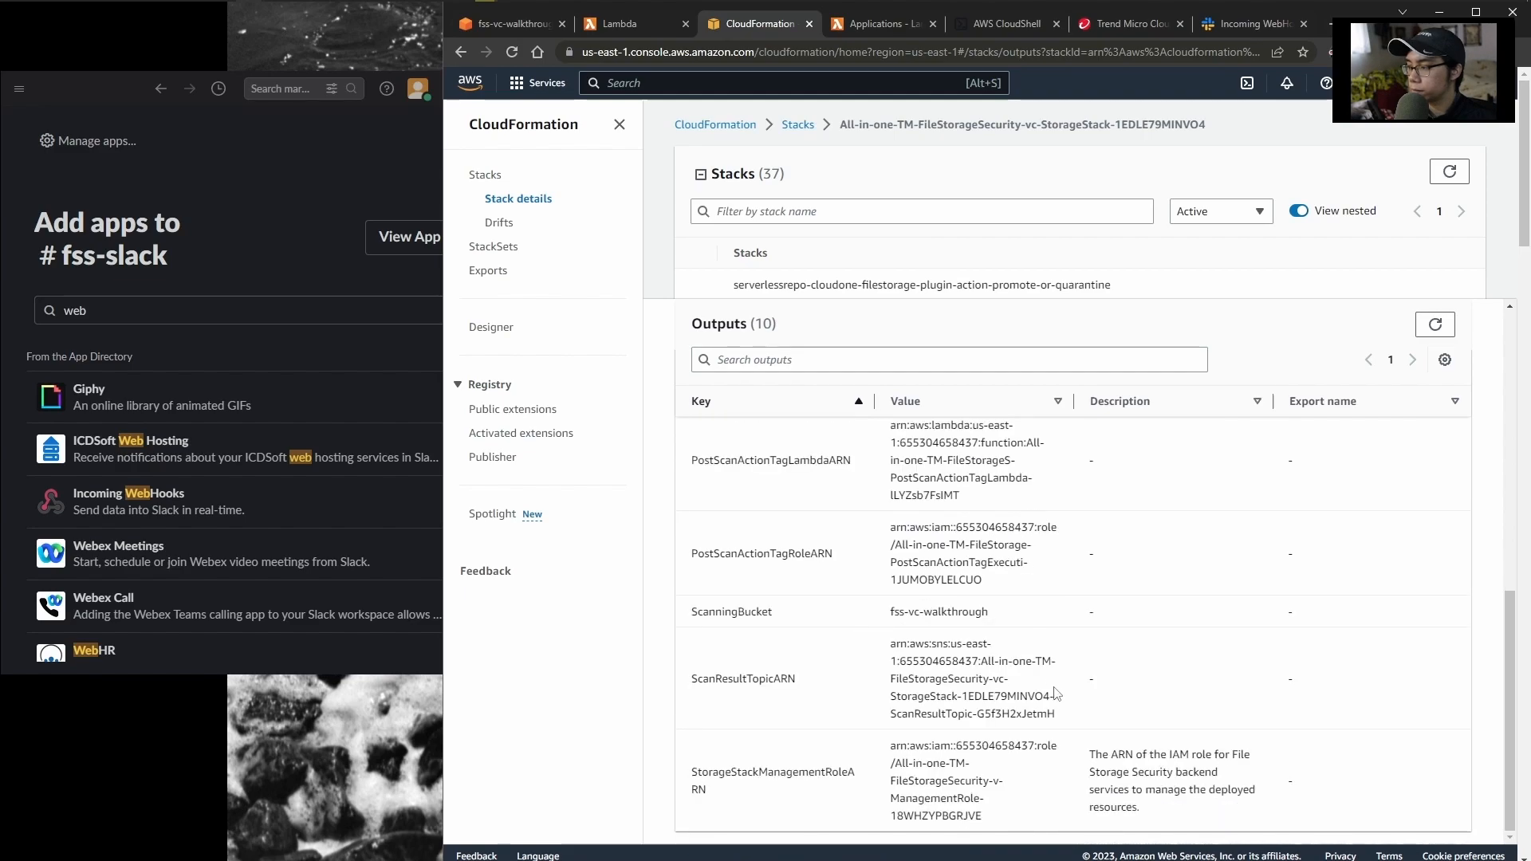
left_click_drag(1057, 715, 891, 647)
key("ctrl+c")
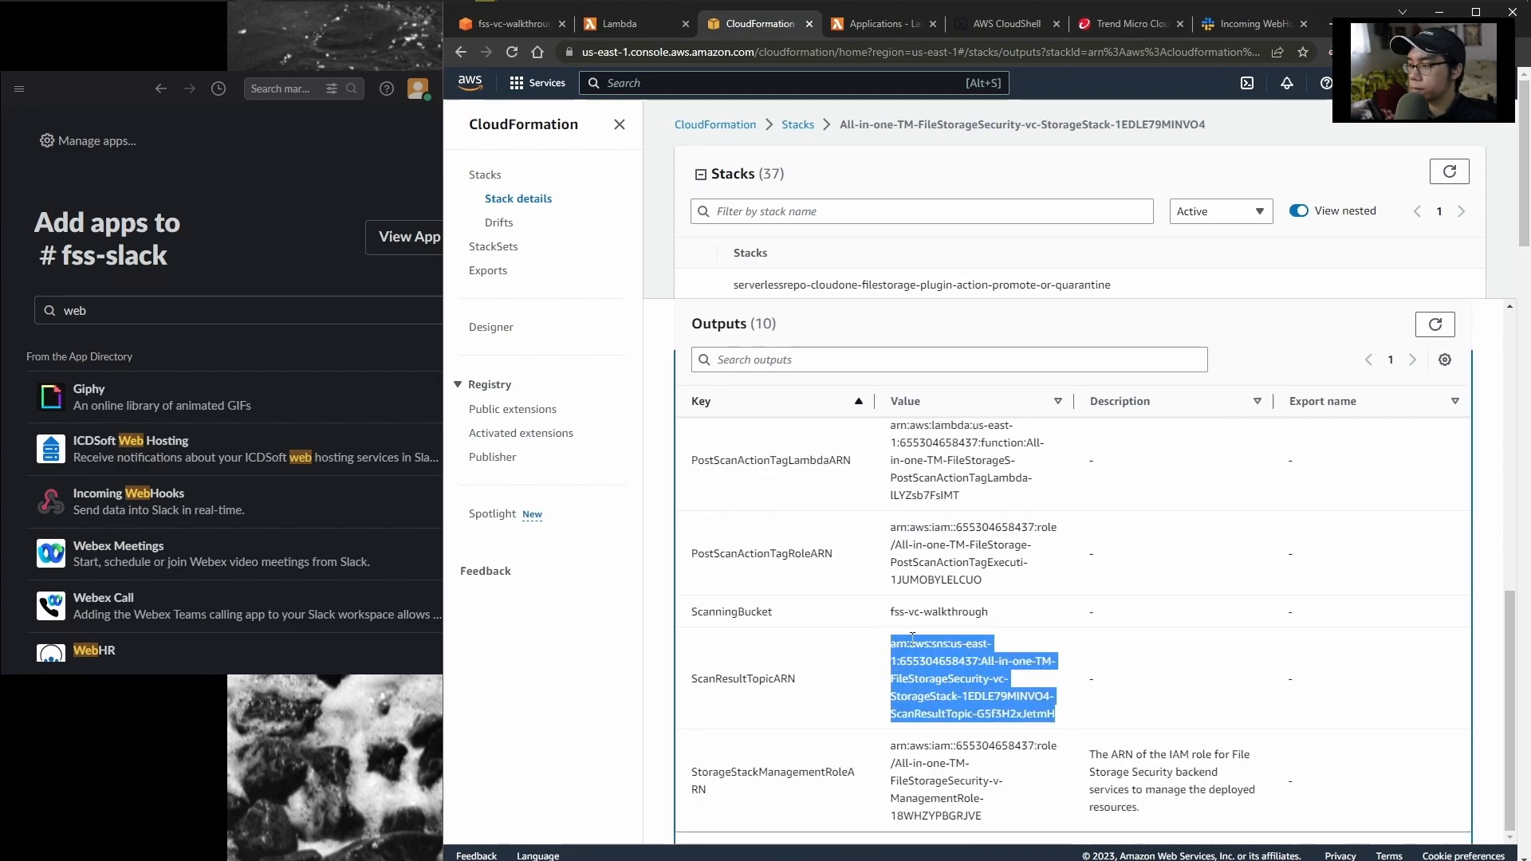
- Fill the Slack plugin's ScanResultTopicARN setting in Lambda with the copied topic ARN
left_click(649, 21)
left_click(1166, 513)
key("ctrl+v")
left_click_drag(1166, 513, 1011, 520)
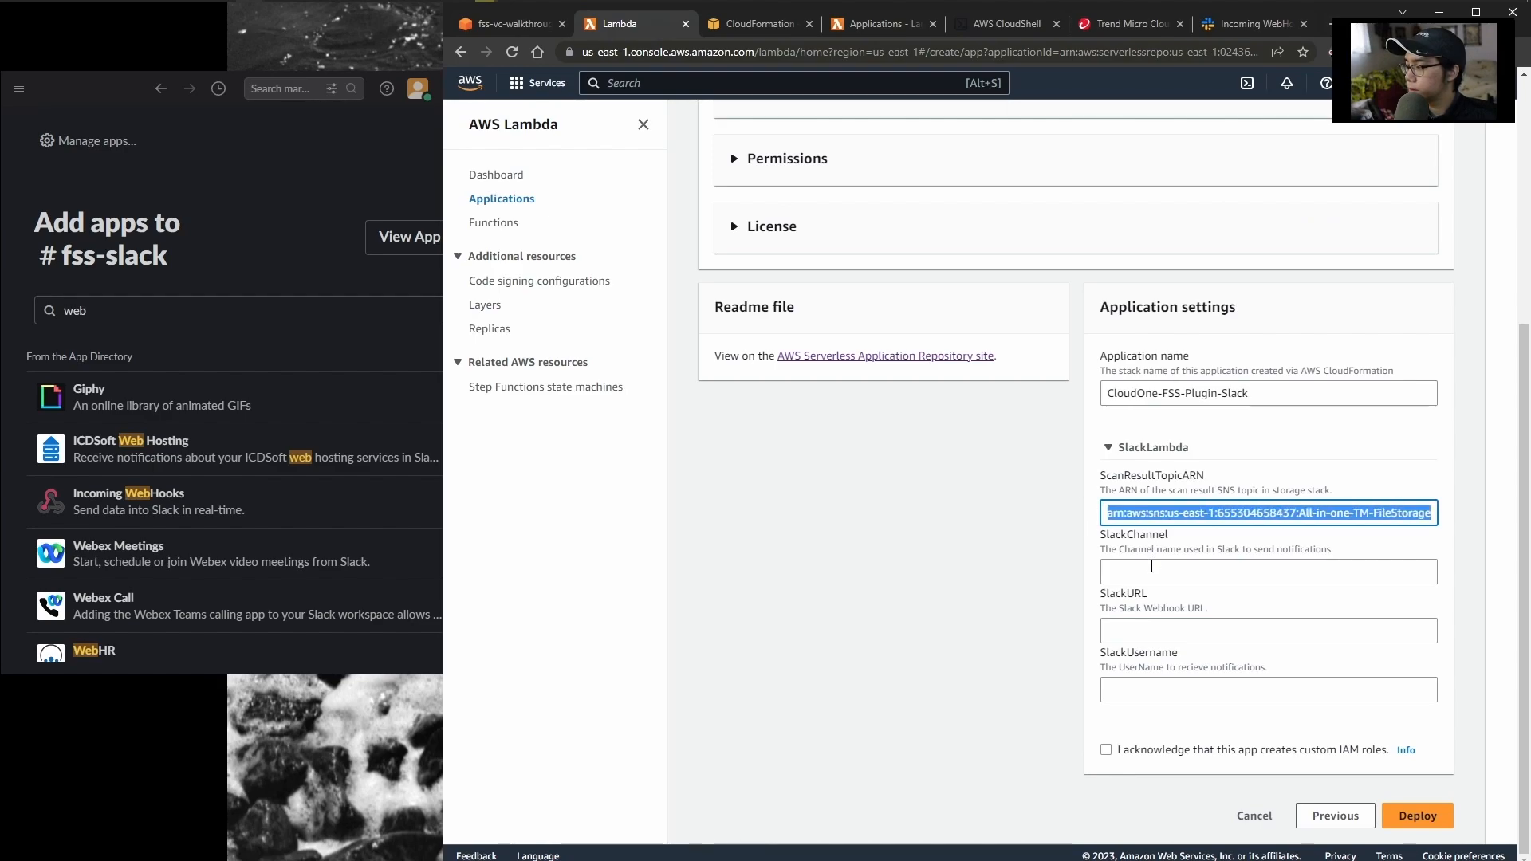
- Check the channel name on the Slack webhook's settings page and set the plugin's SlackChannel to fss-slack
left_click(1156, 568)
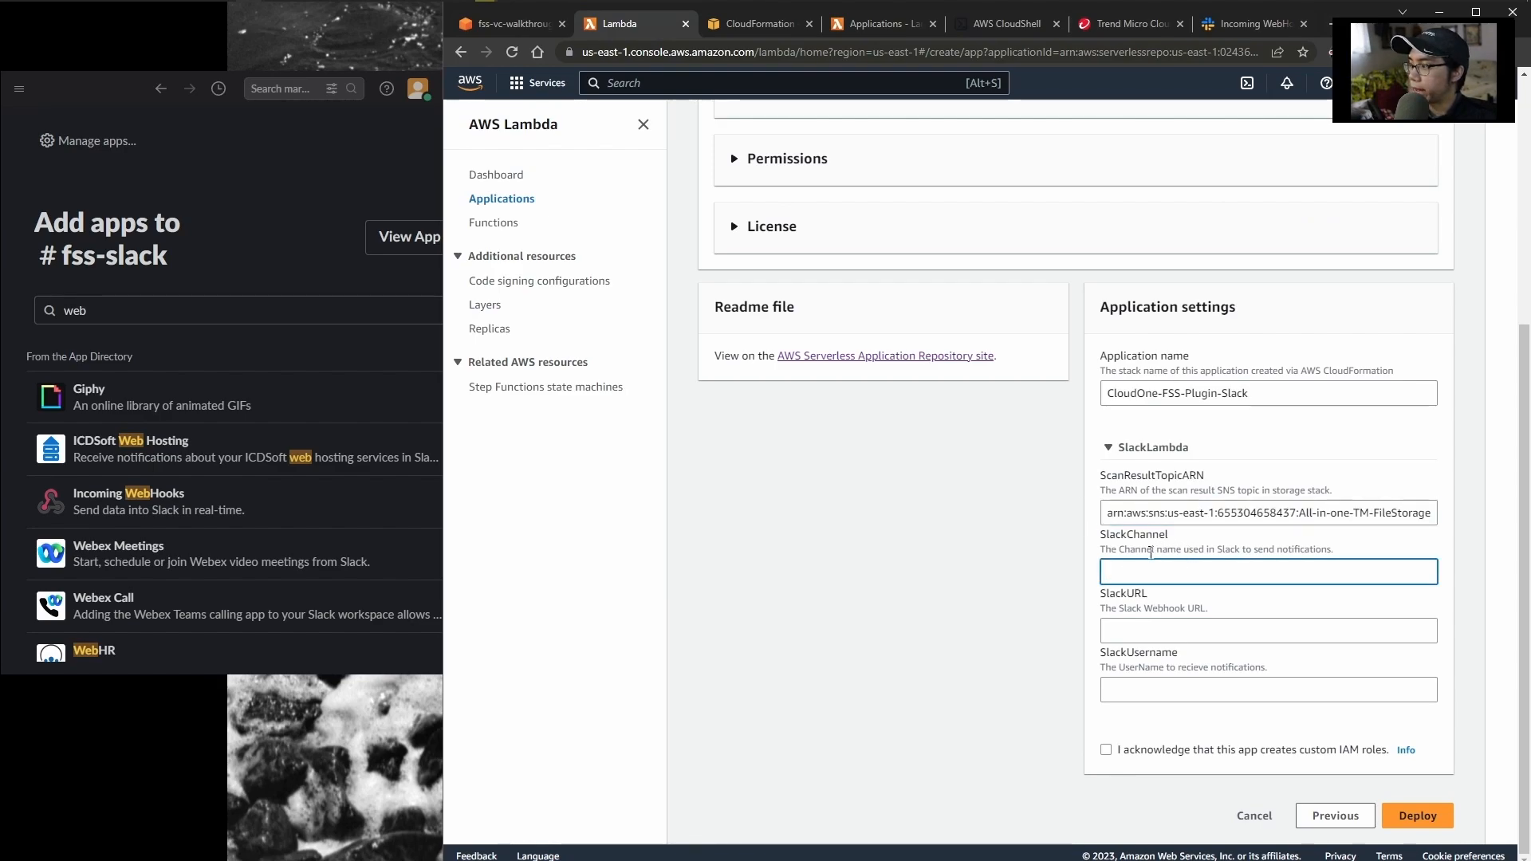
left_click(1255, 23)
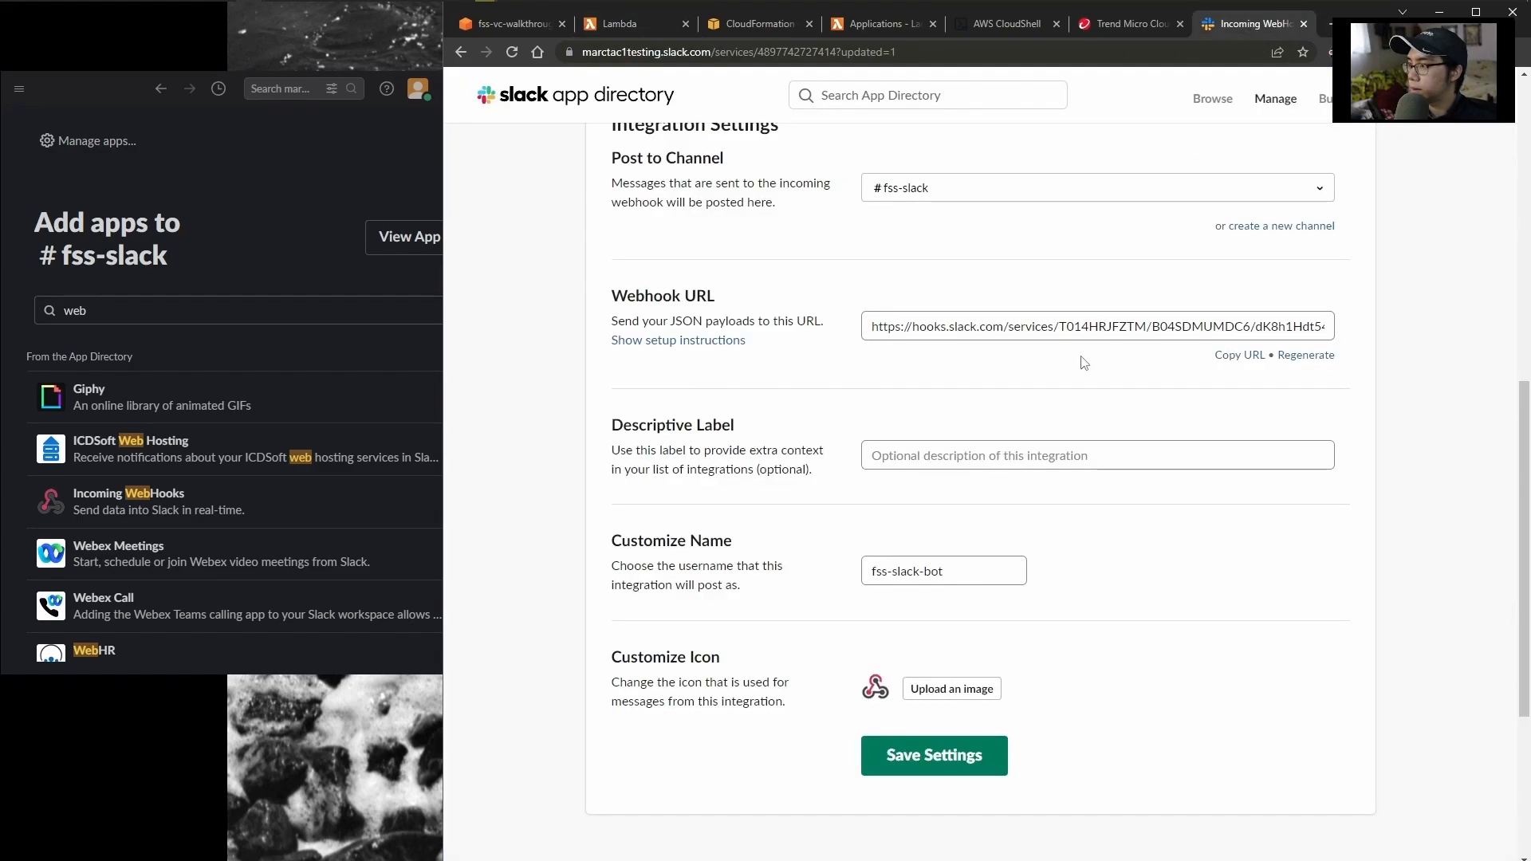
left_click(908, 209)
left_click(632, 22)
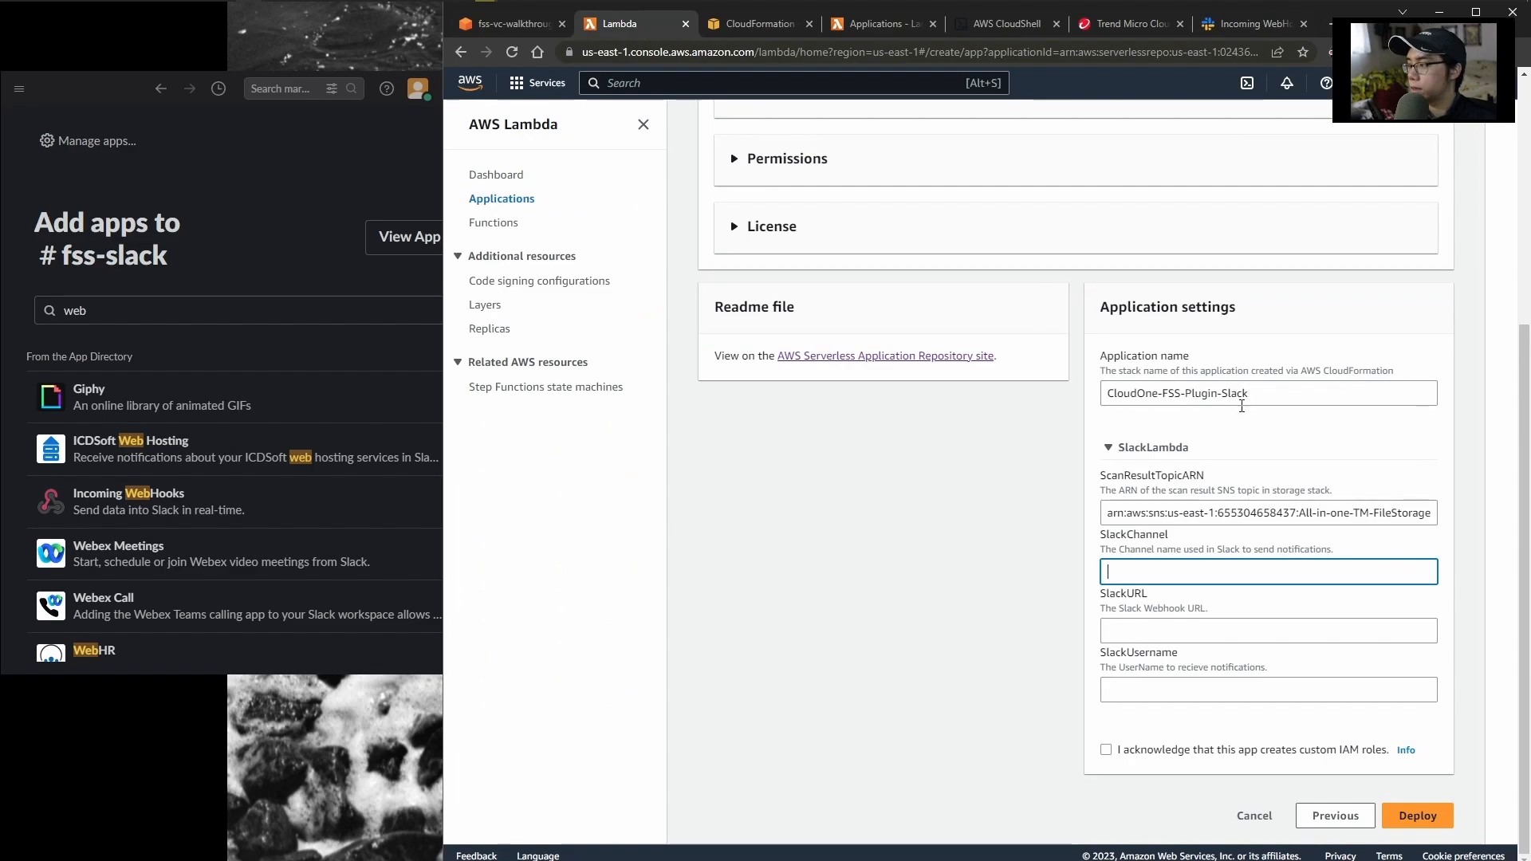
type("-slack")
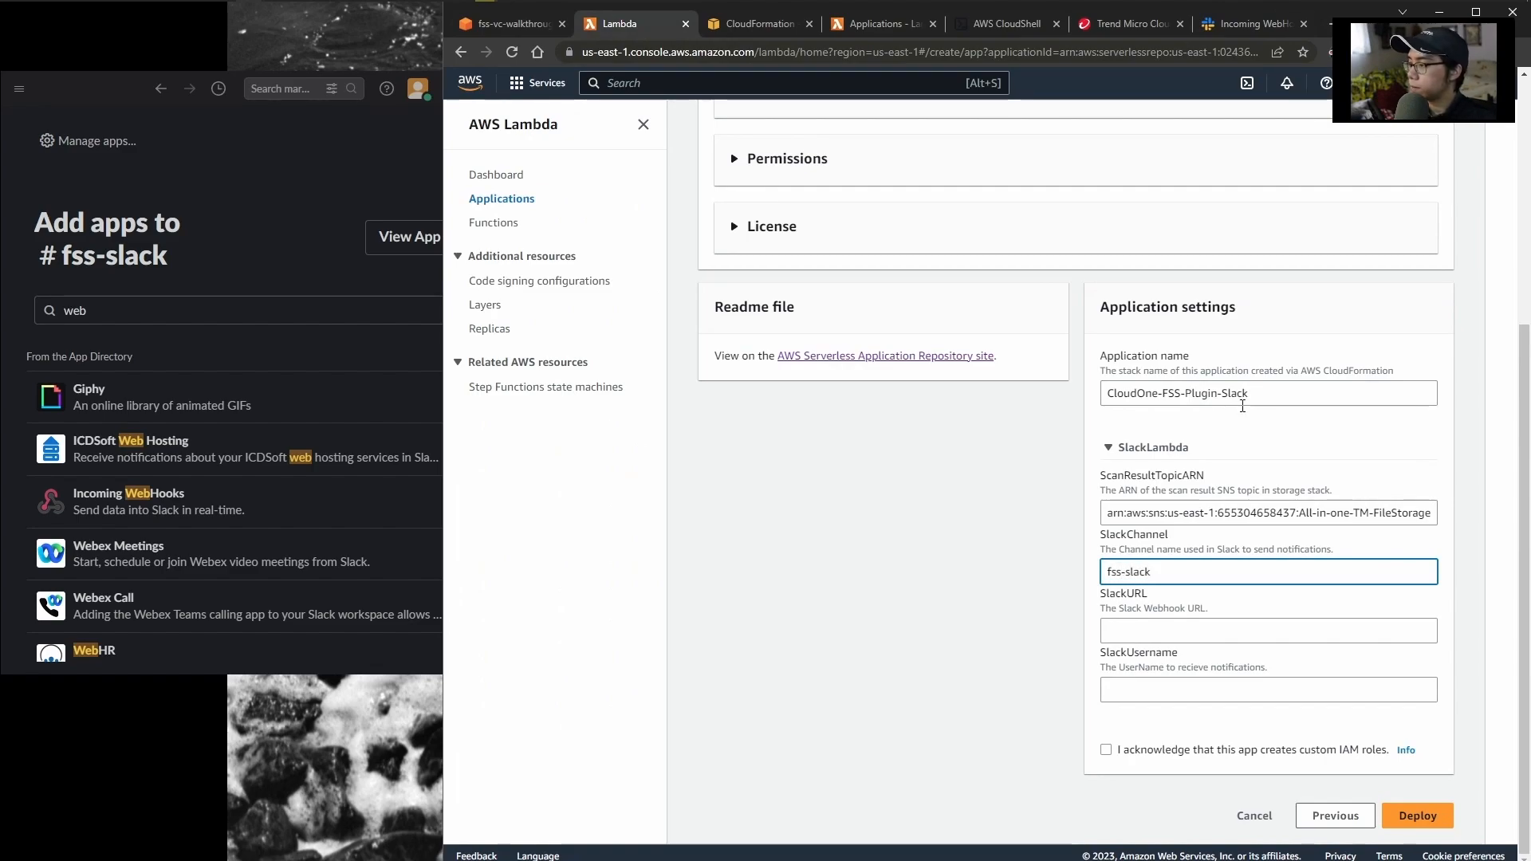
- Copy the webhook URL from the Slack integration settings into the plugin's SlackURL setting and check the pasted ARN and URL
left_click(1240, 626)
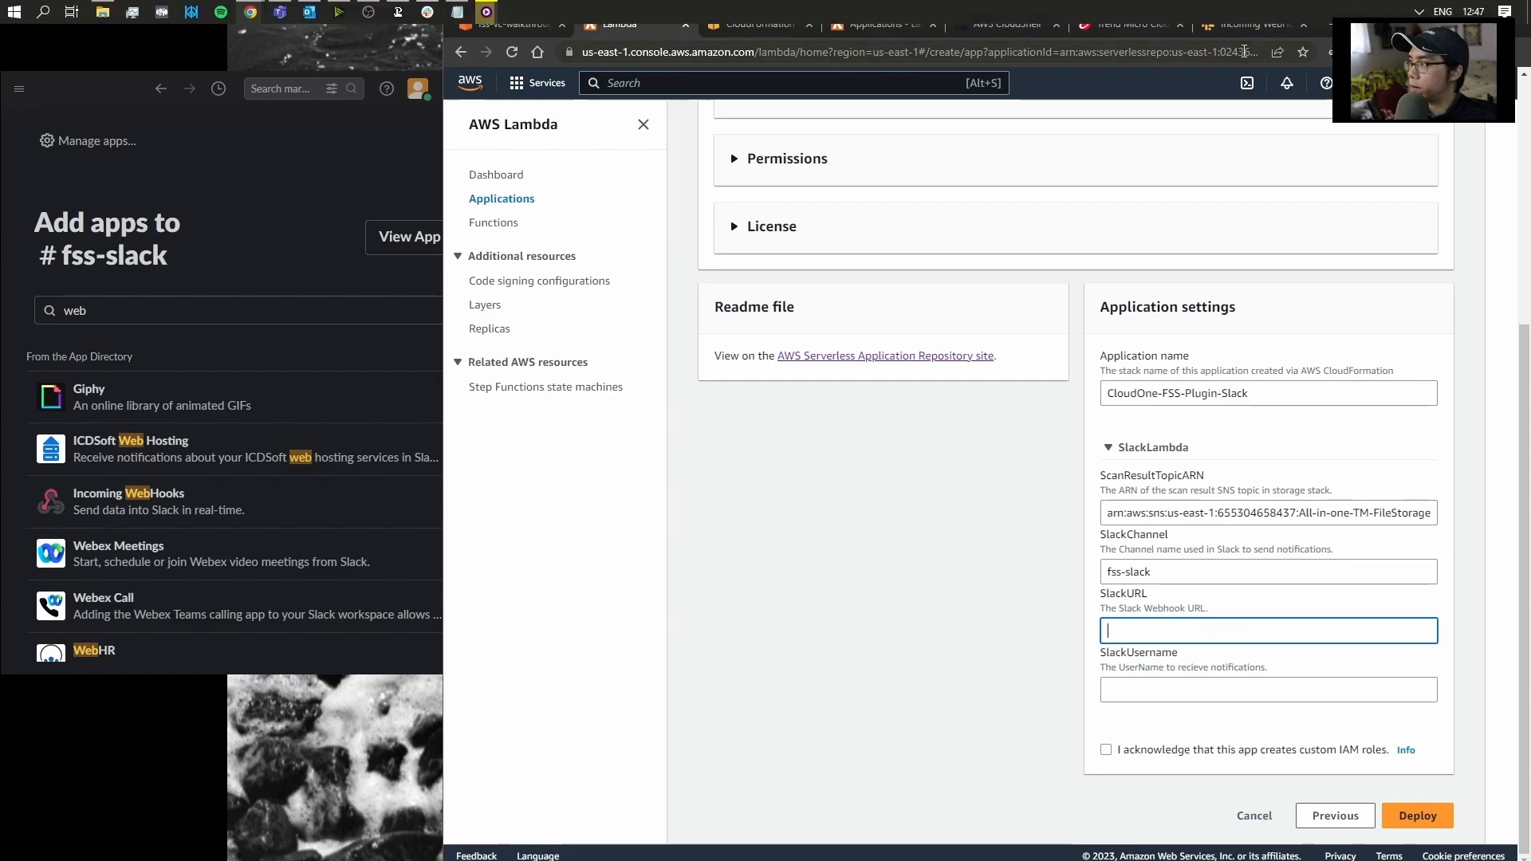
left_click(1248, 30)
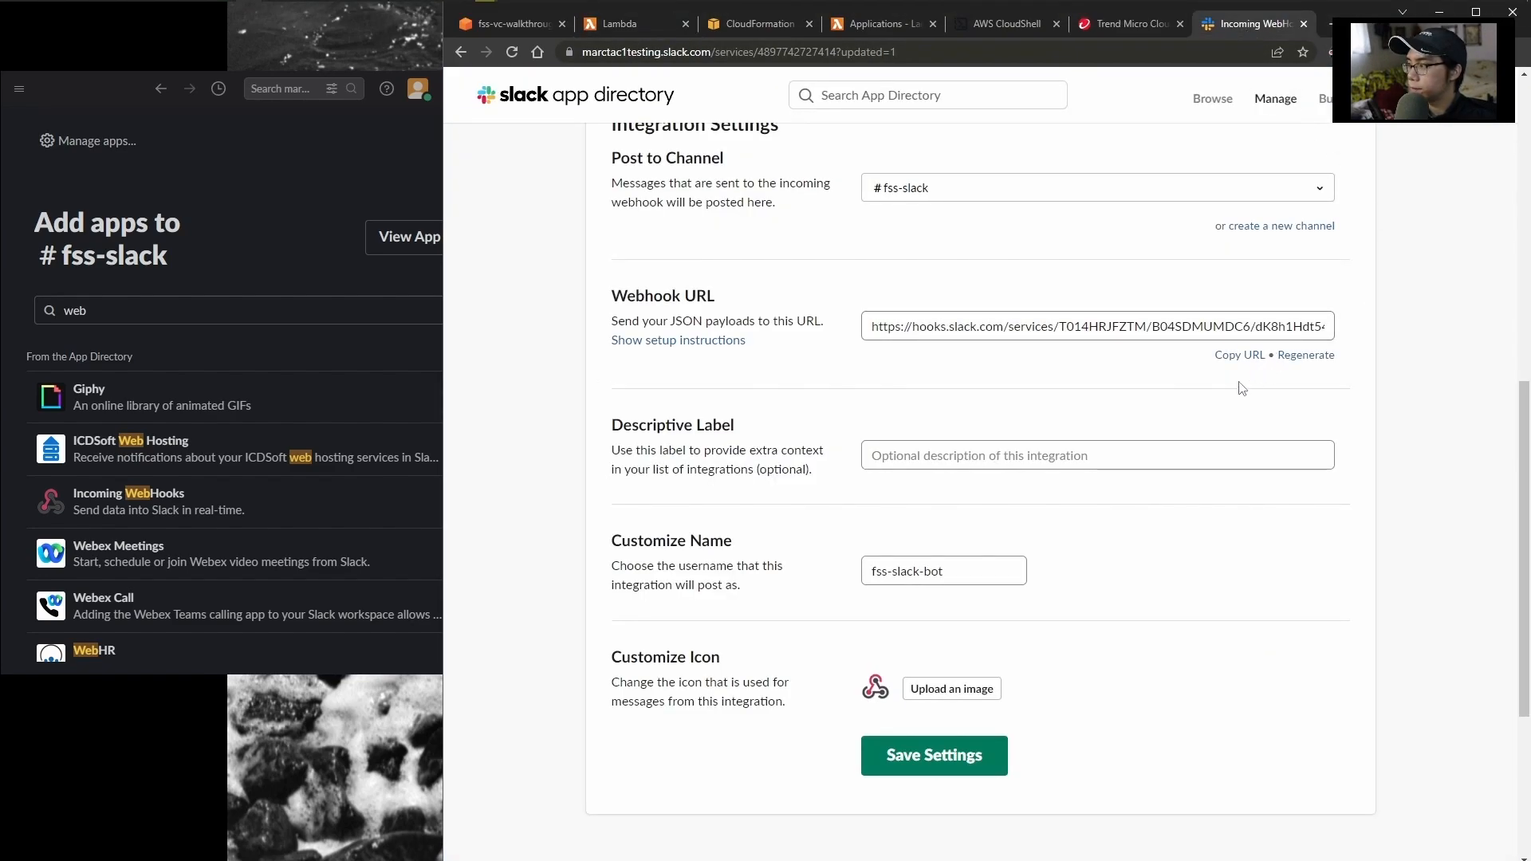
left_click(1240, 355)
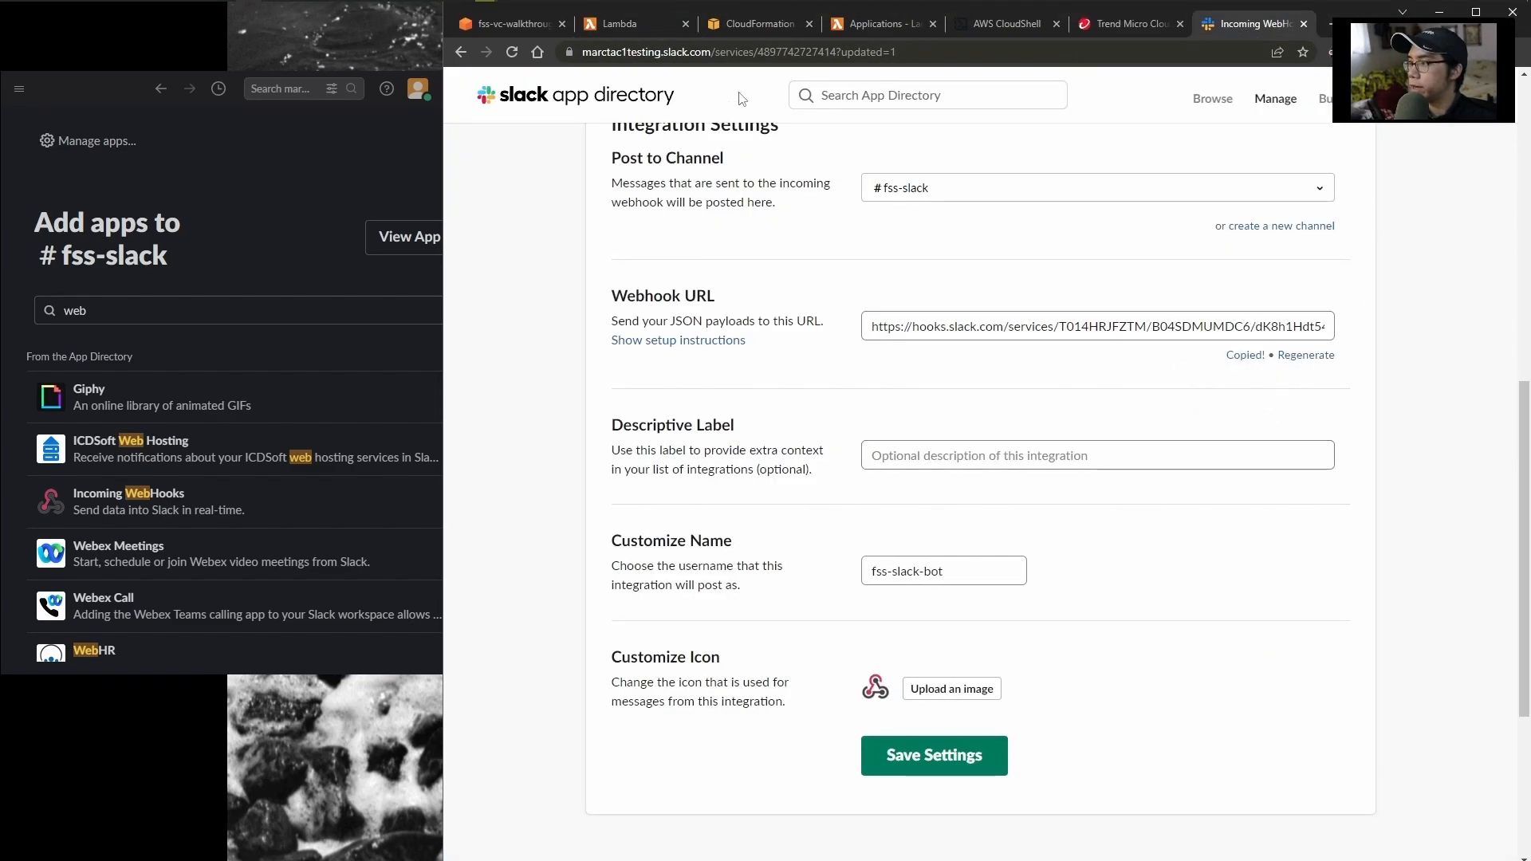
left_click(723, 31)
left_click(630, 24)
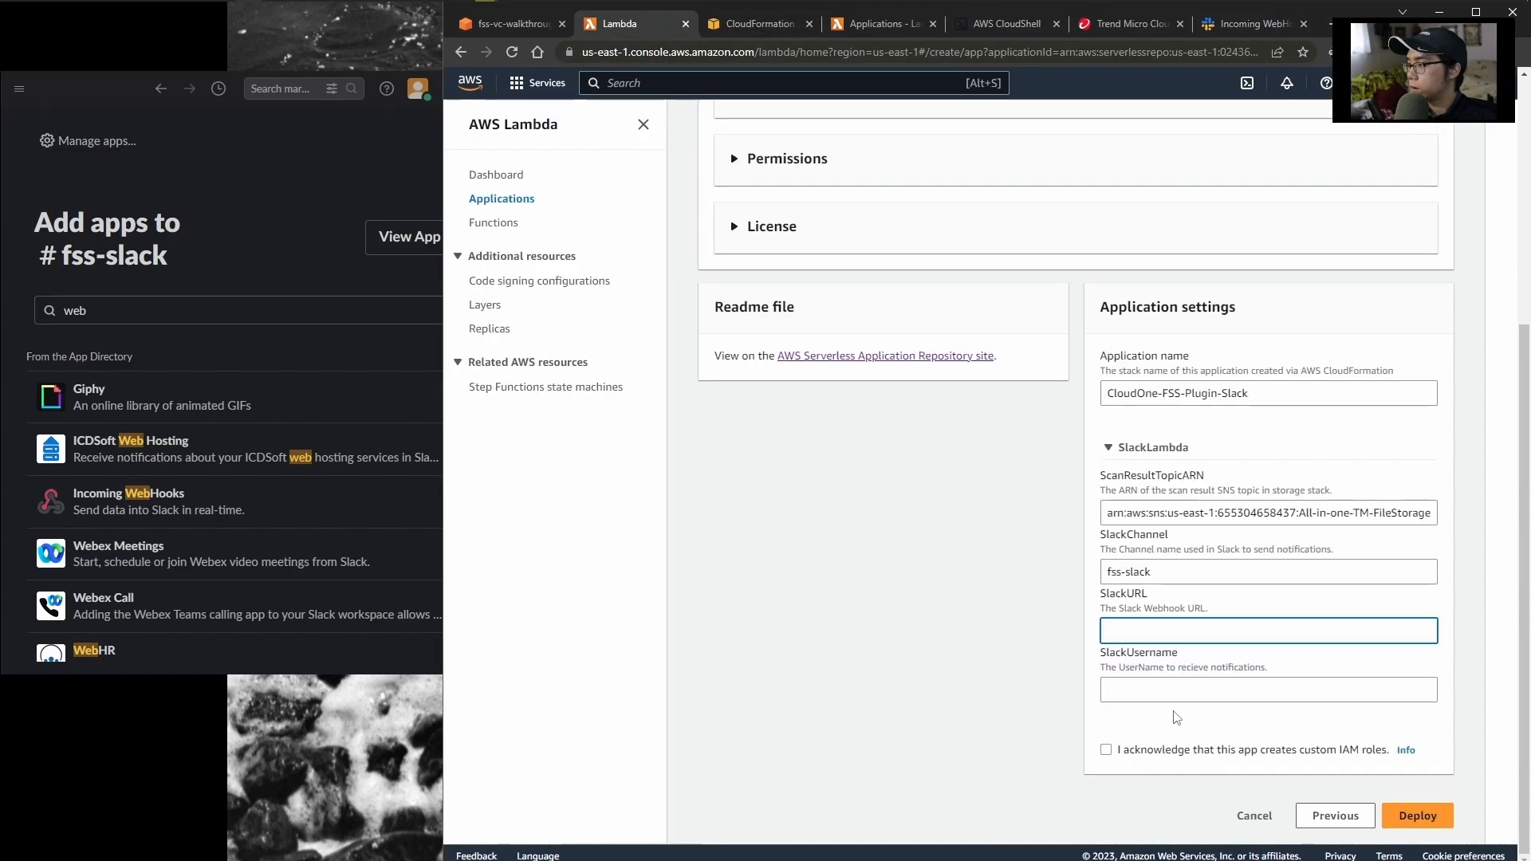
key("ctrl+v")
left_click_drag(1365, 630, 1041, 630)
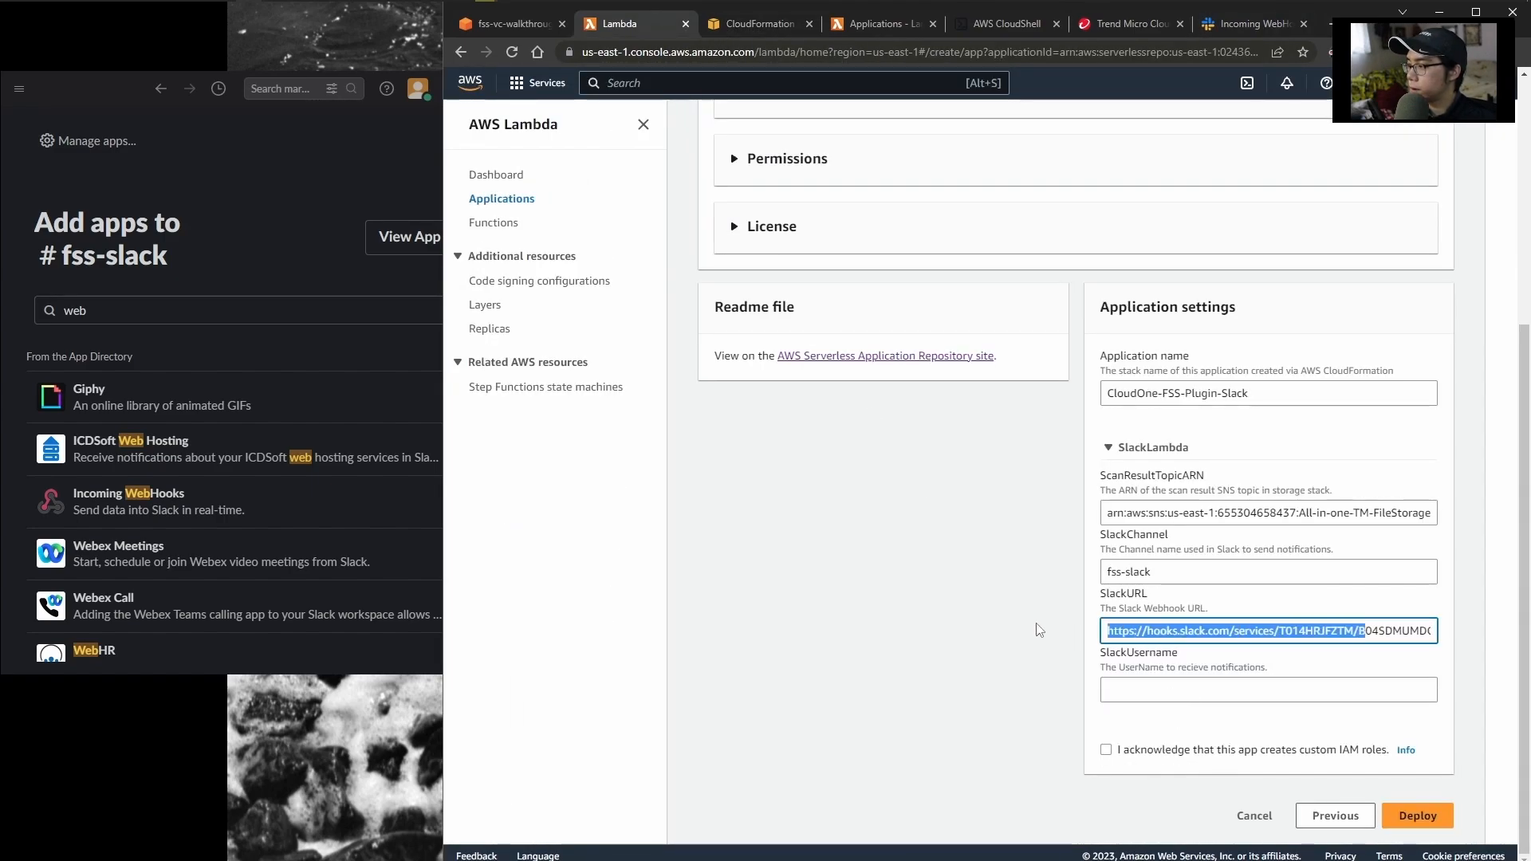
left_click(1106, 631)
left_click(1110, 513)
left_click_drag(1150, 517, 1453, 511)
left_click(1426, 515)
left_click(1403, 631)
left_click_drag(1402, 631, 1451, 636)
left_click(1420, 632)
- Set SlackUsername to the integration's name fss-slack-bot, acknowledge the creation of custom IAM roles and deploy the application
left_click(1147, 686)
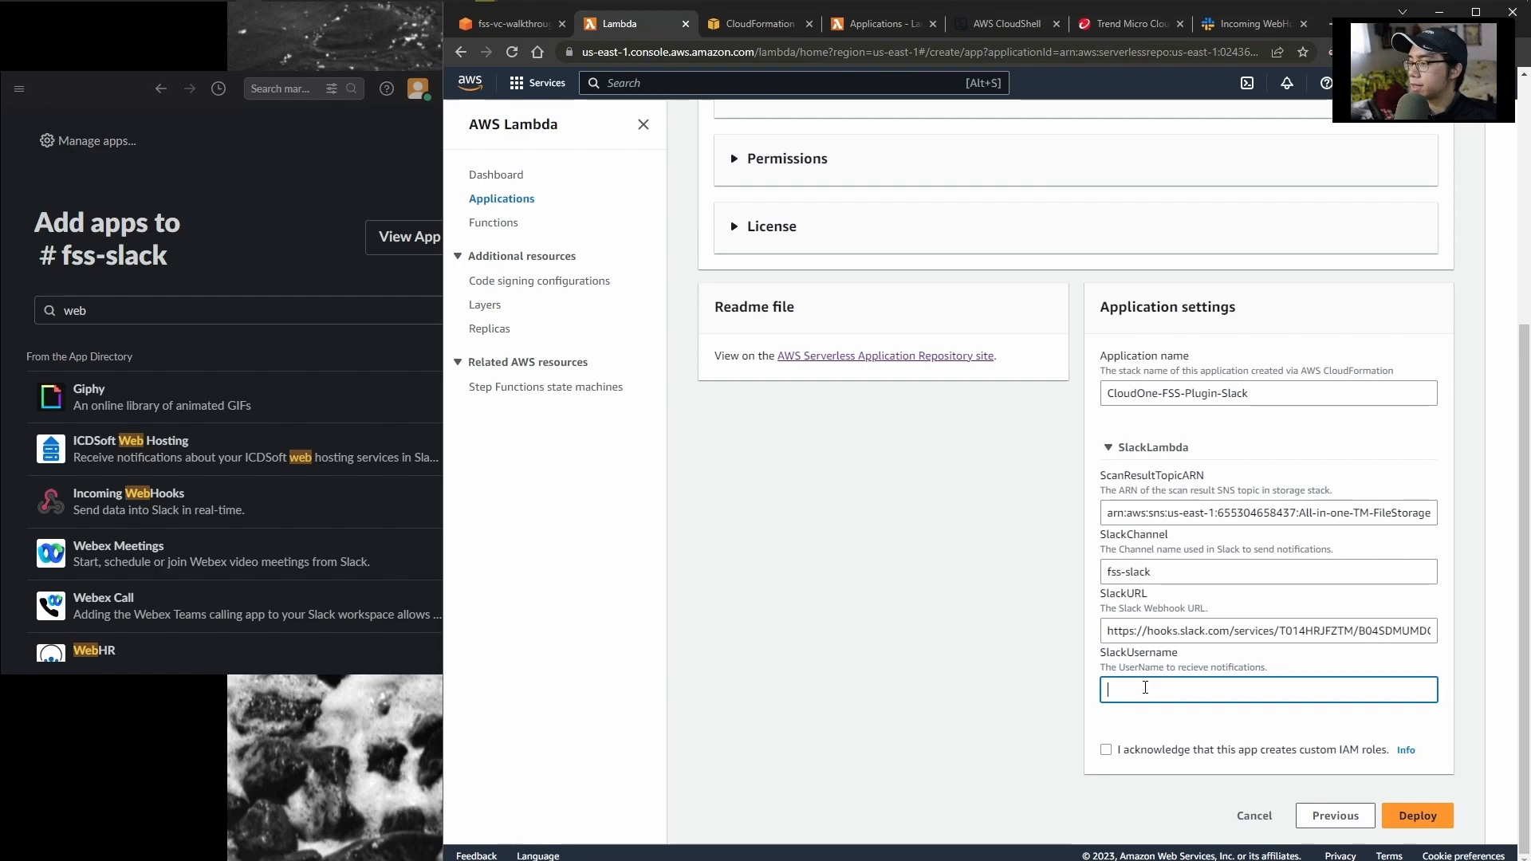
left_click(1249, 24)
left_click_drag(1009, 572, 775, 573)
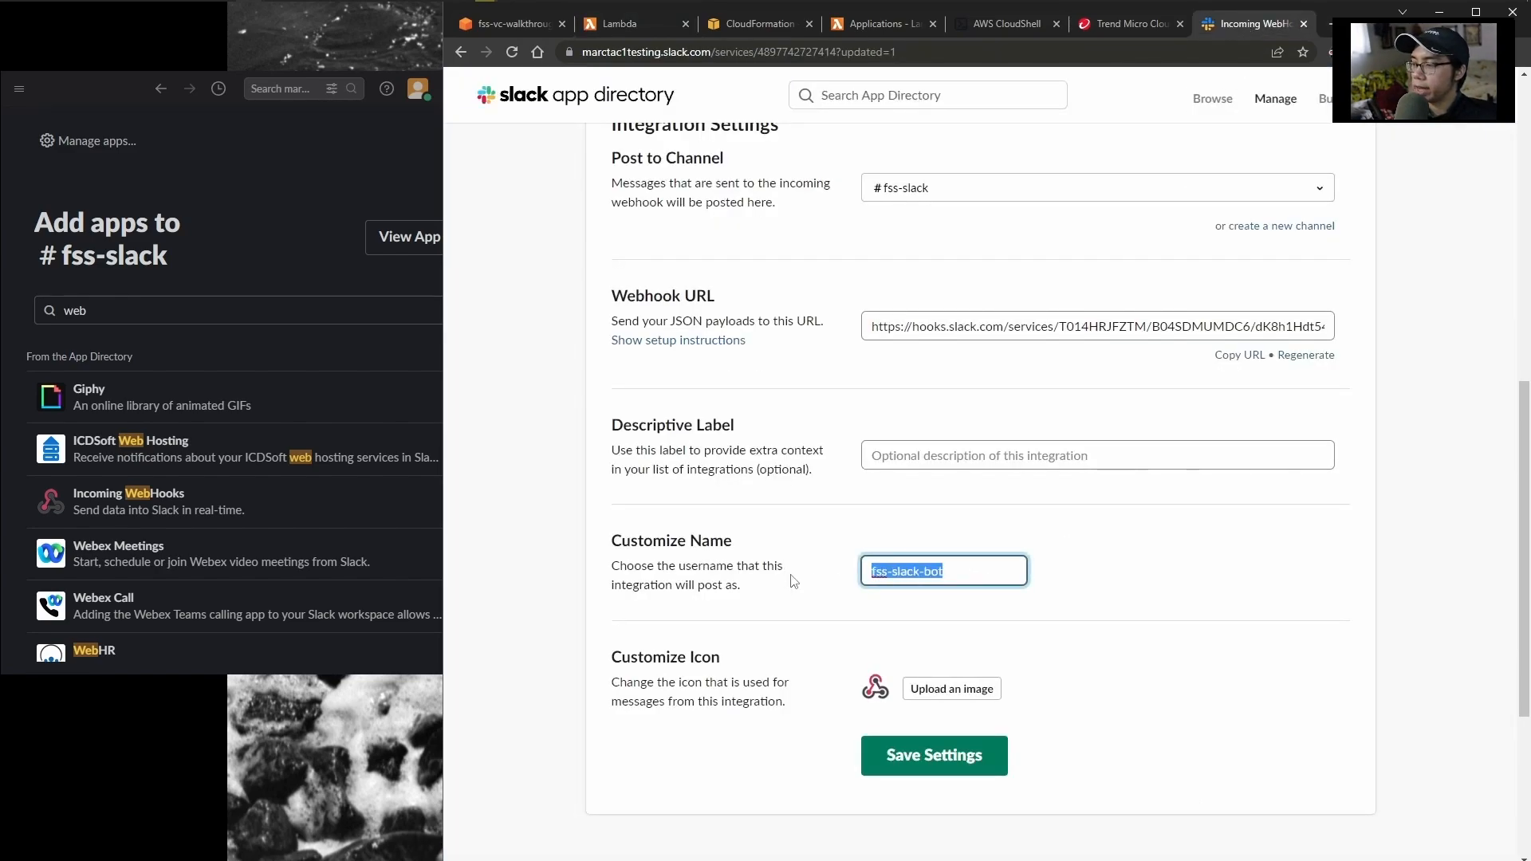
left_click(641, 25)
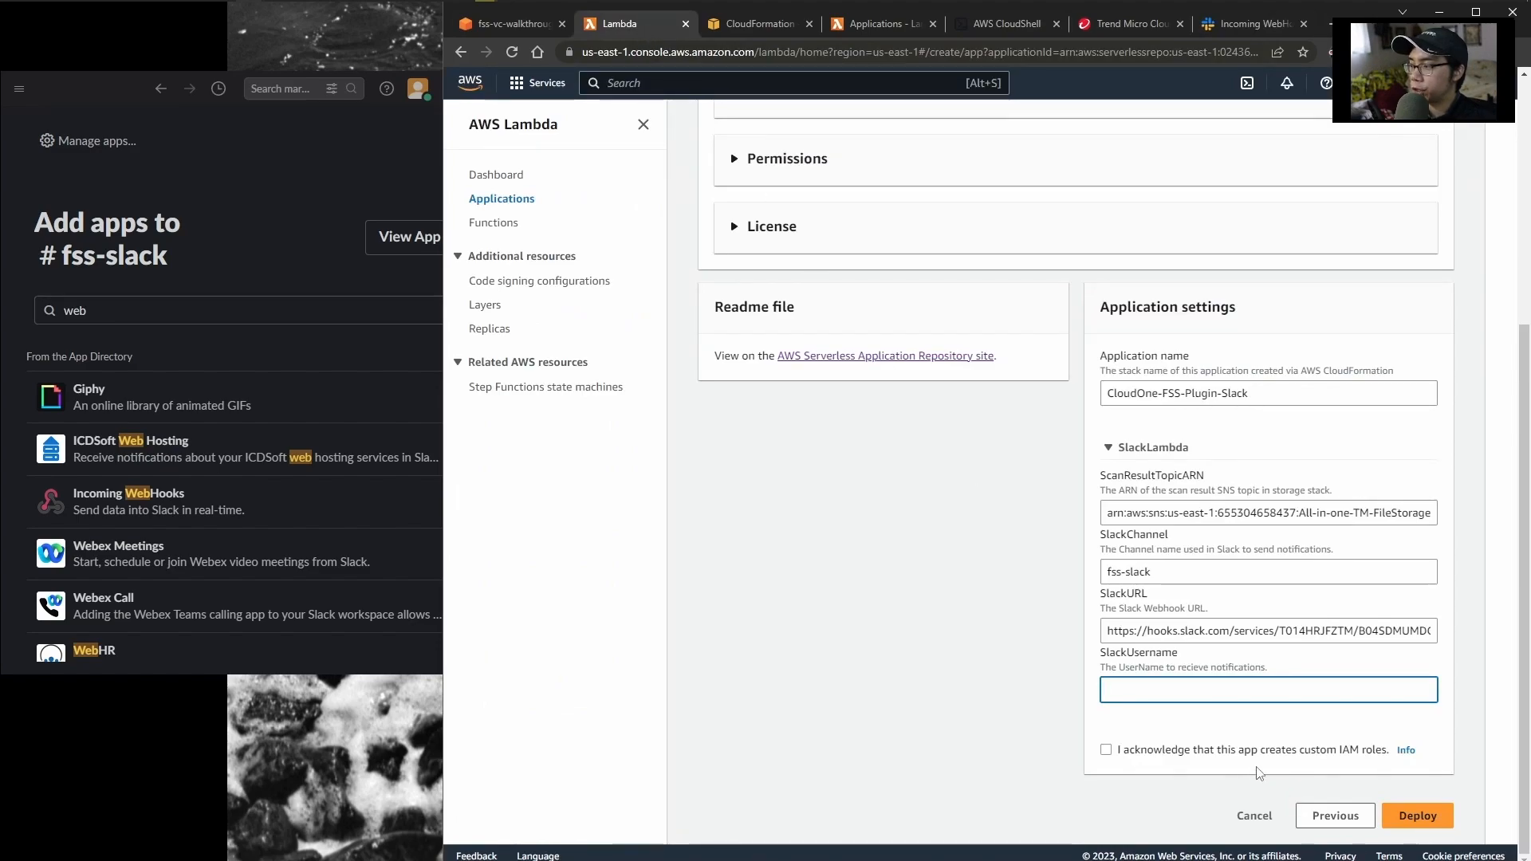
key("ctrl+v")
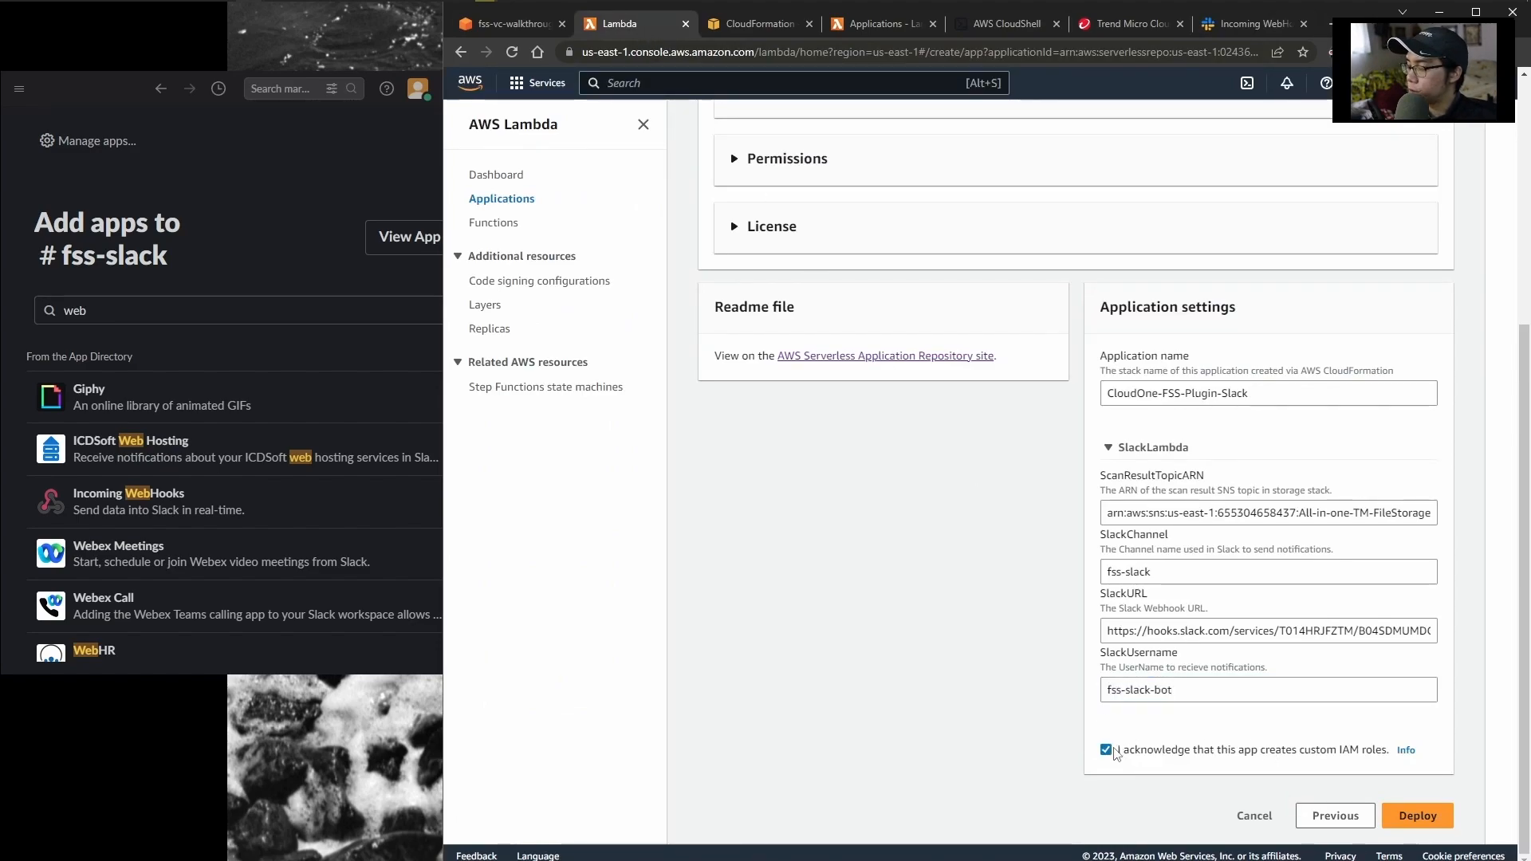
left_click(1437, 822)
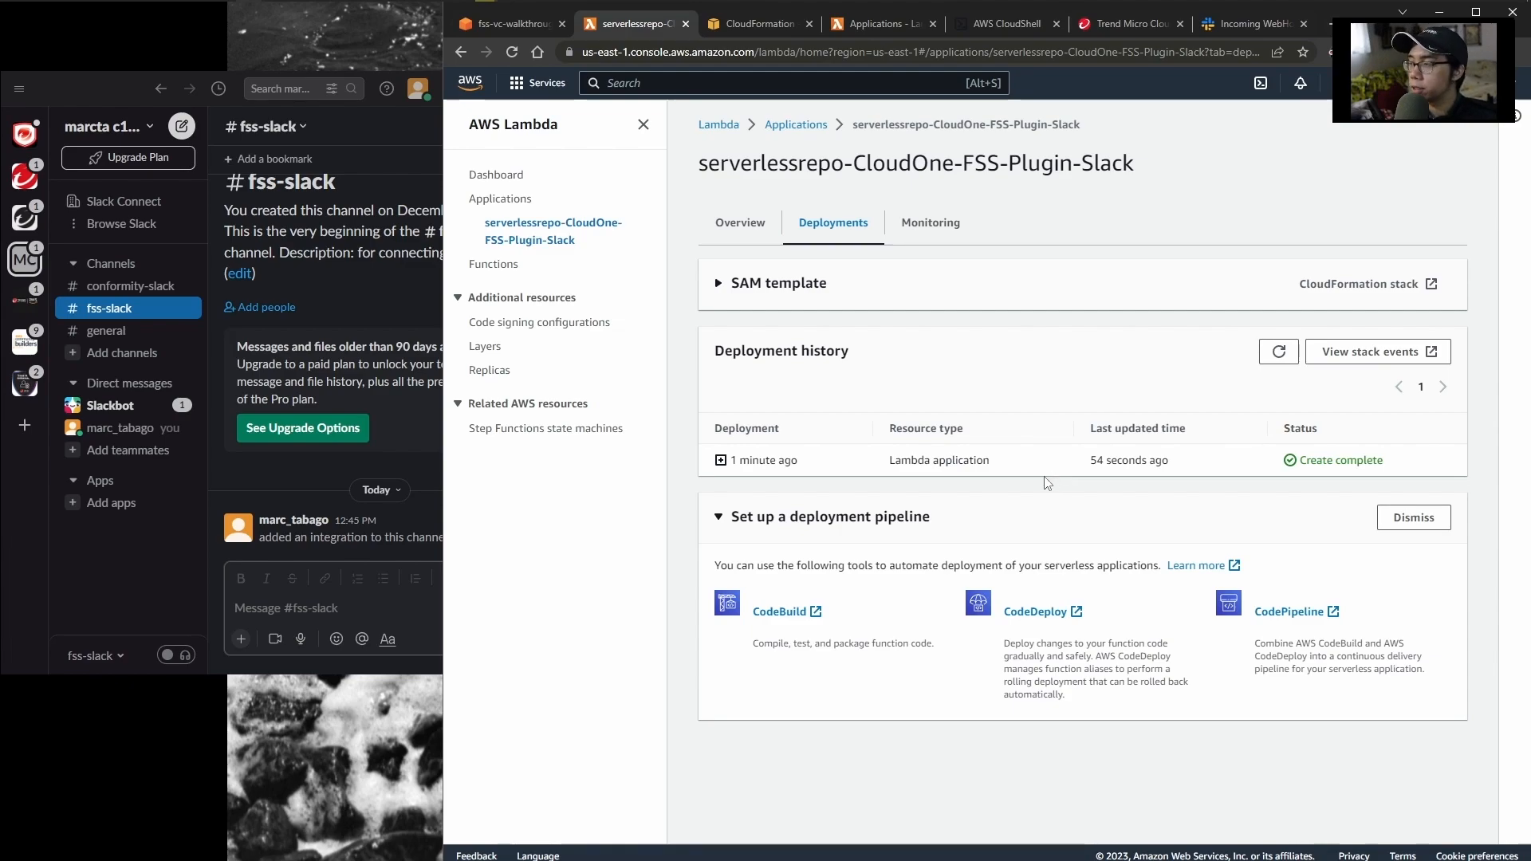
- In CloudShell, upload the test malware with aws s3 cp eicar.com.txt s3://fss-vc-walkthrough/eicar-3
left_click(998, 24)
left_click(566, 461)
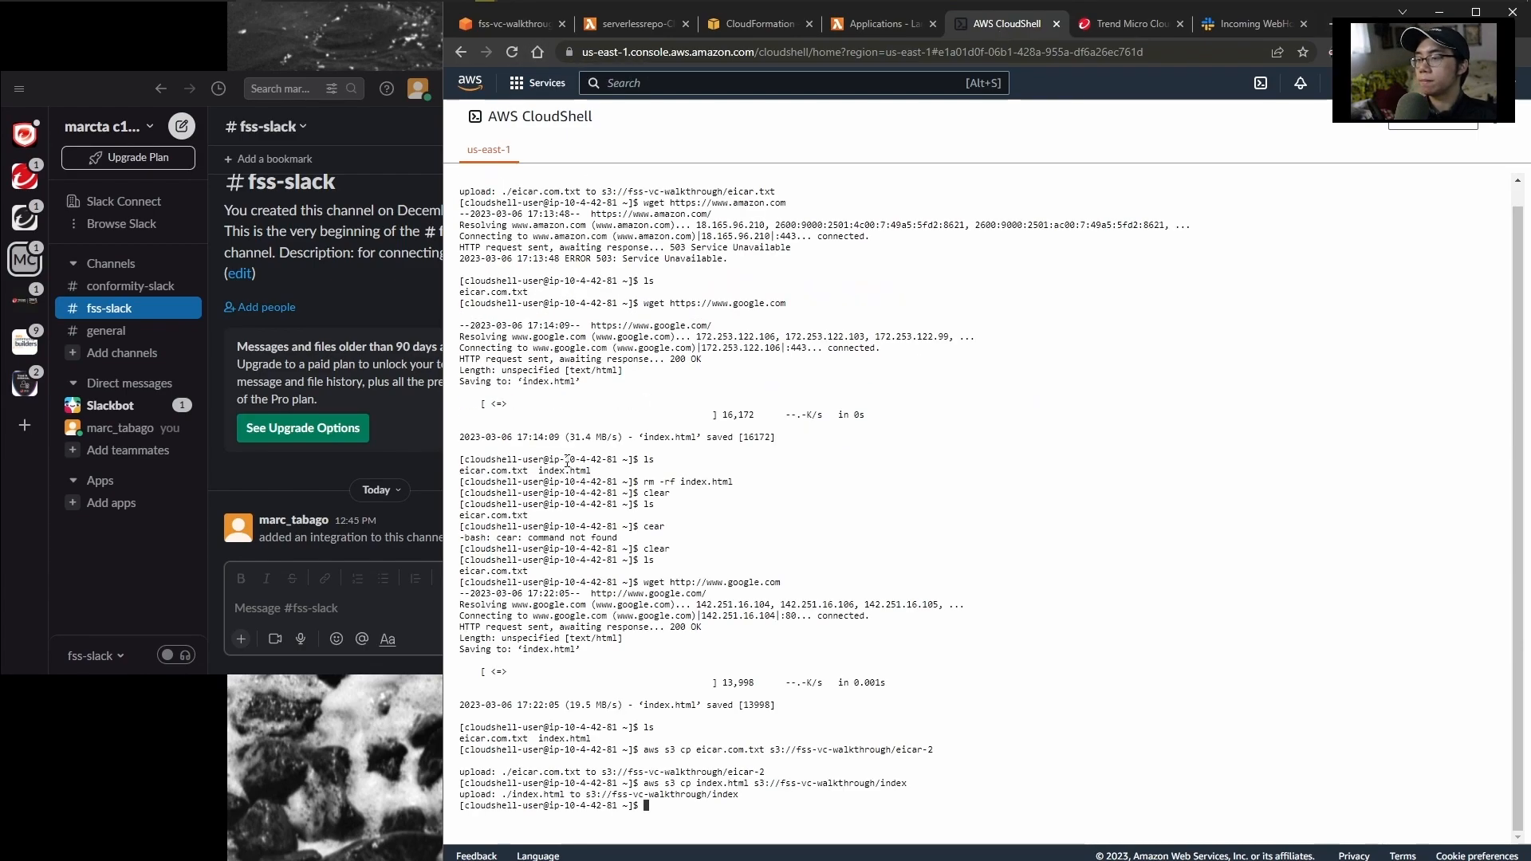
key("Up")
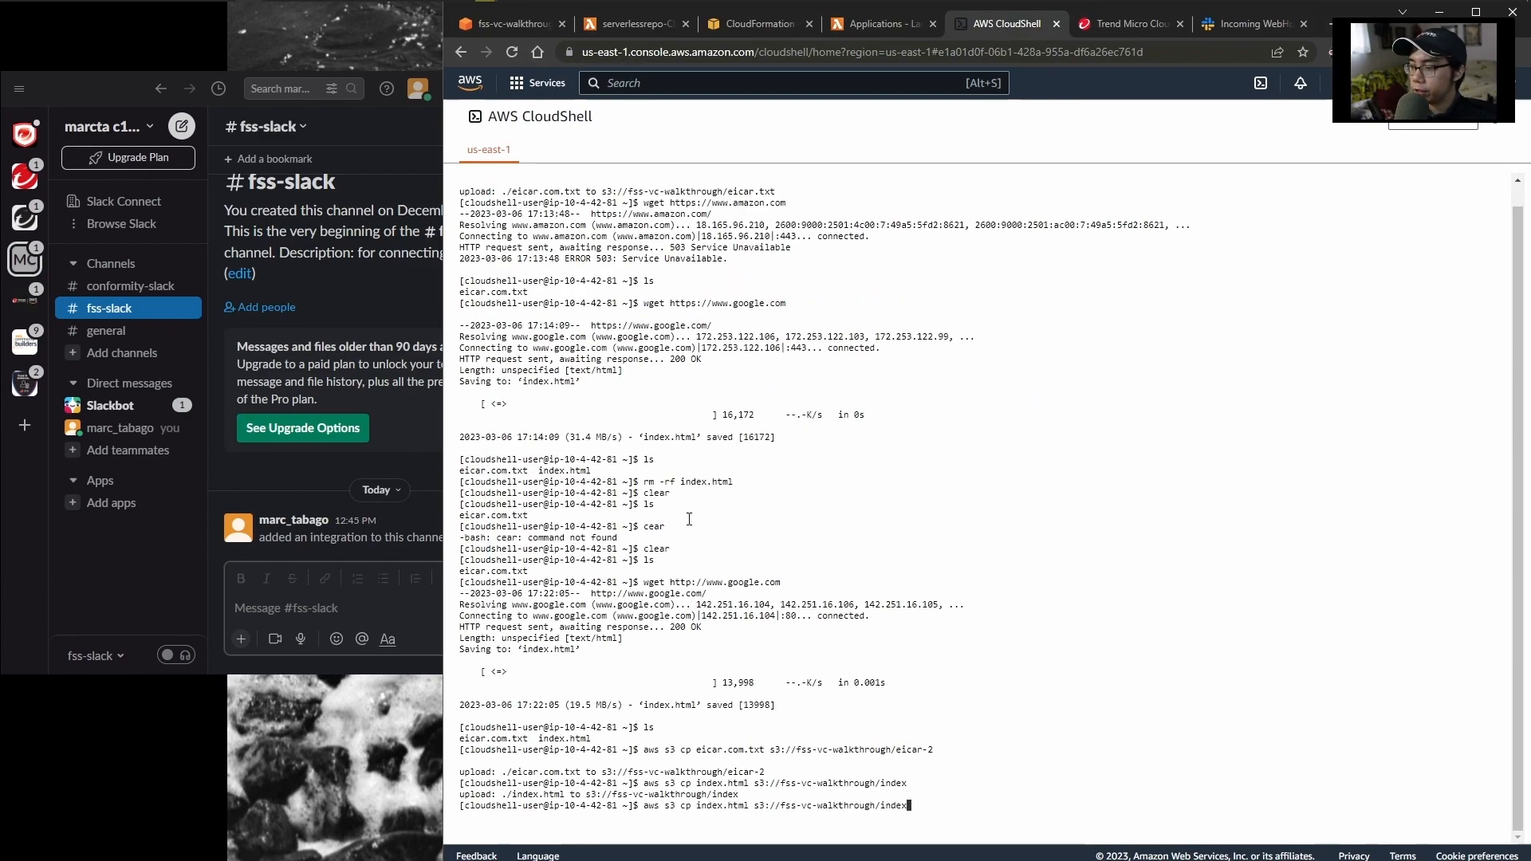
key("Up")
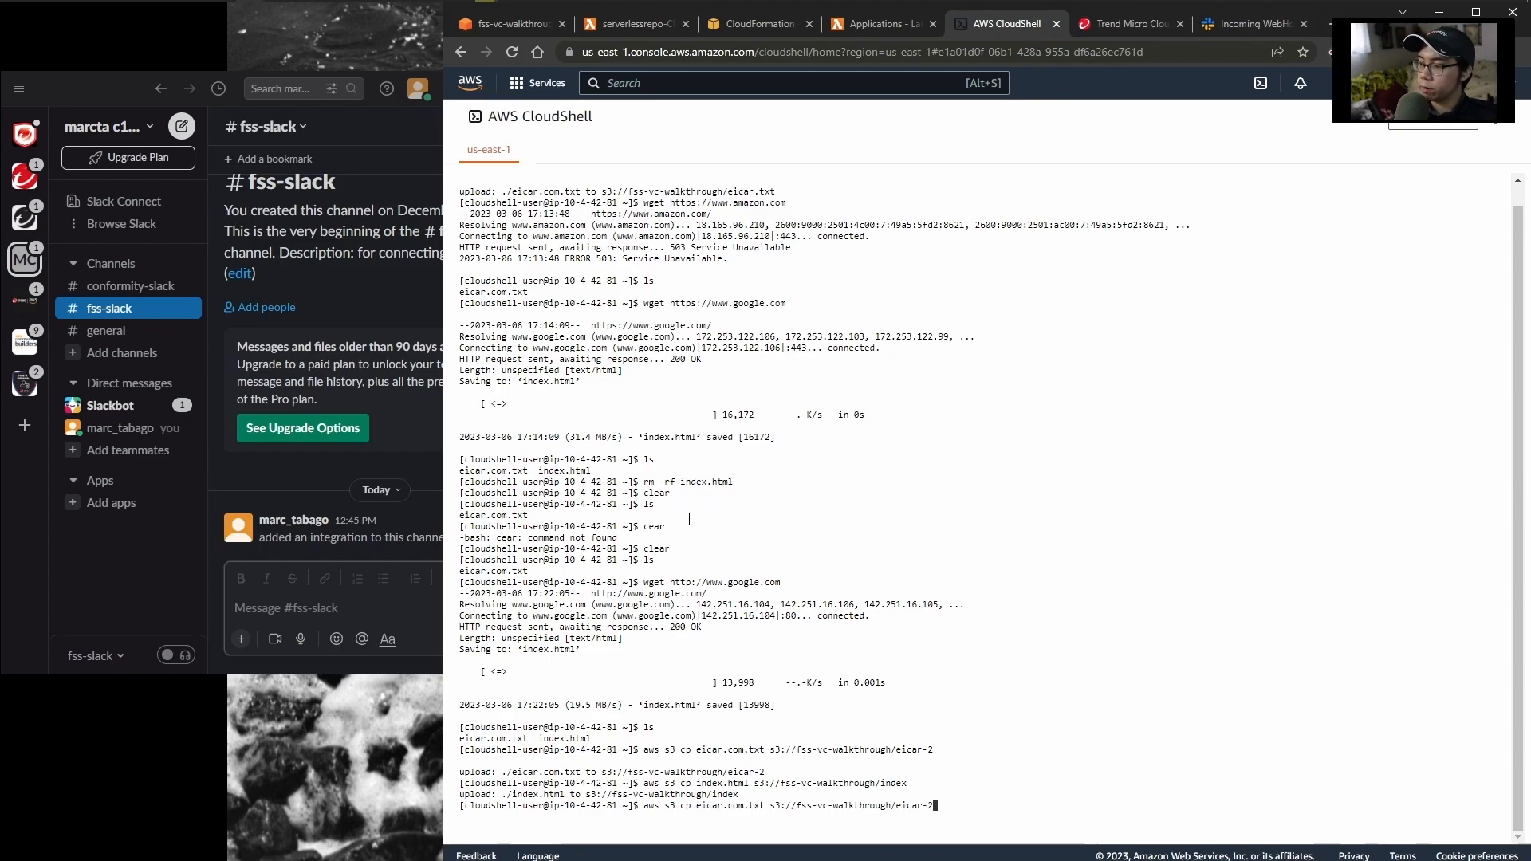
key("BackSpace")
type("3")
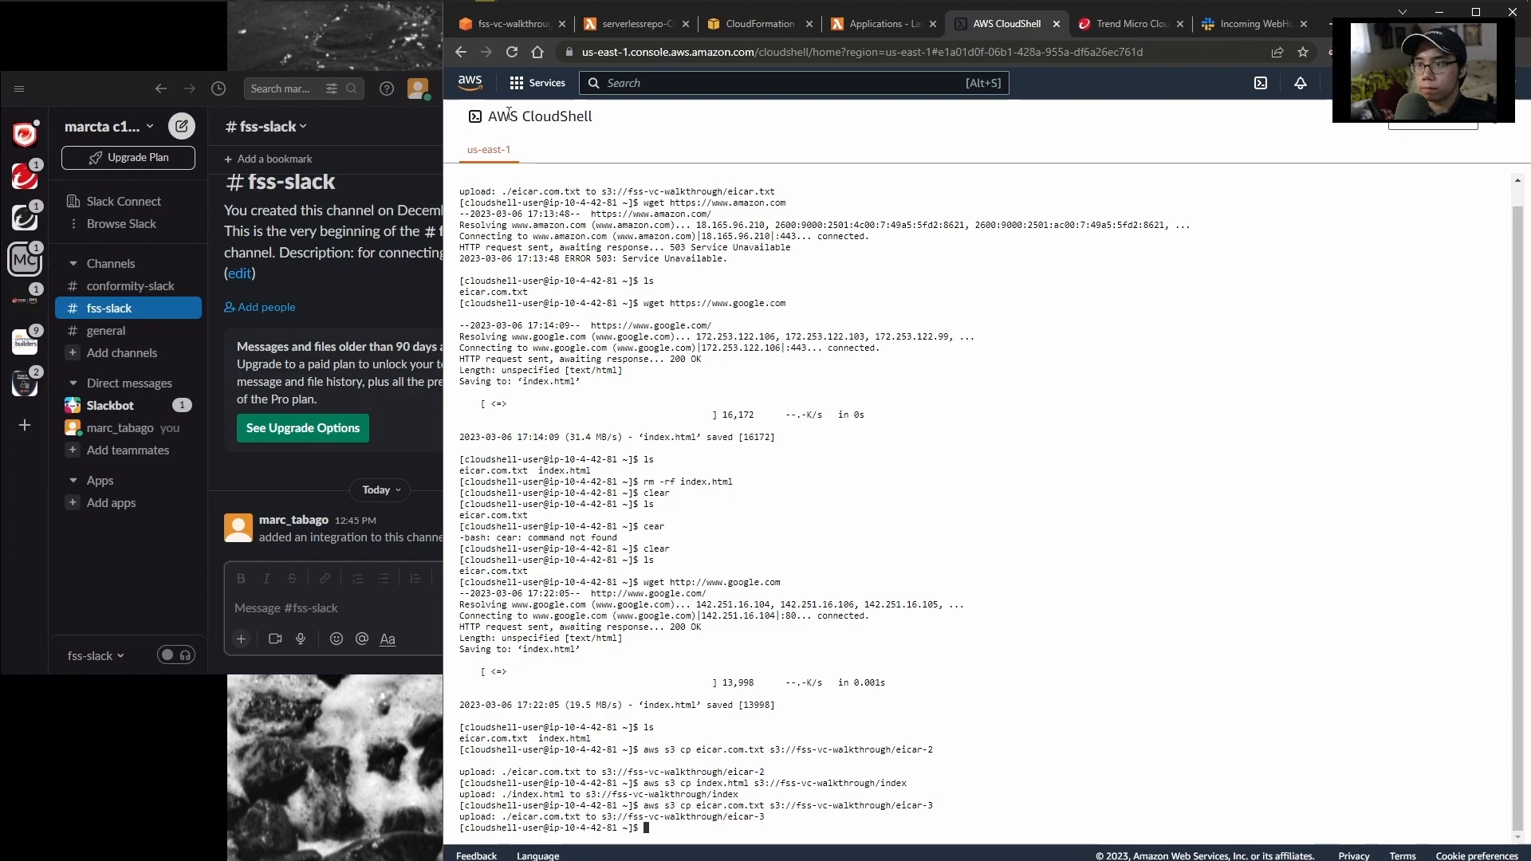
left_click(98, 85)
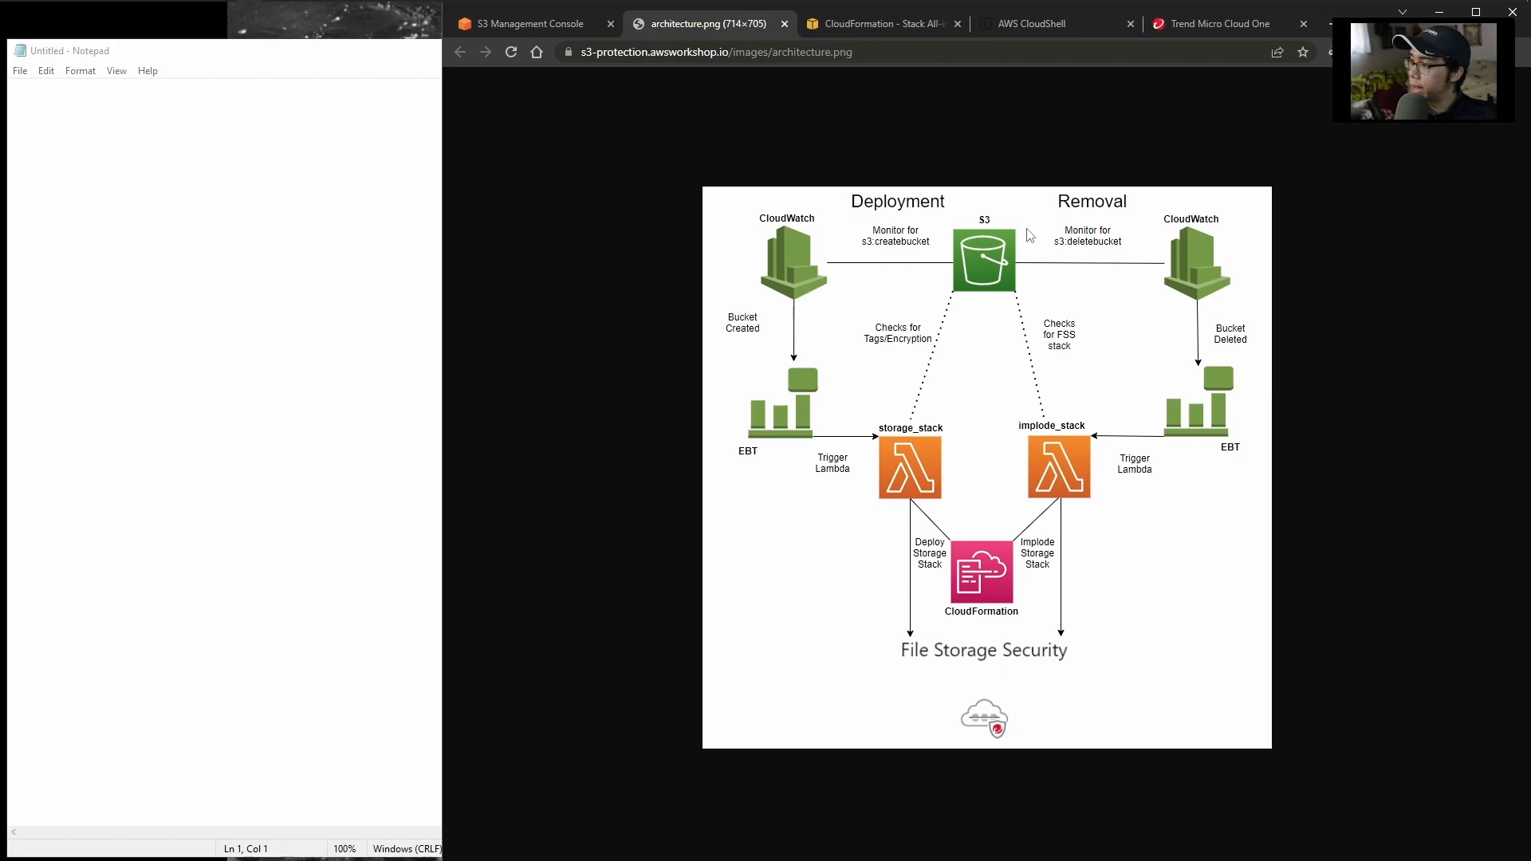
- Close the architecture.png tab and open the API Keys page in Trend Micro Cloud One Administration
key("ctrl+w")
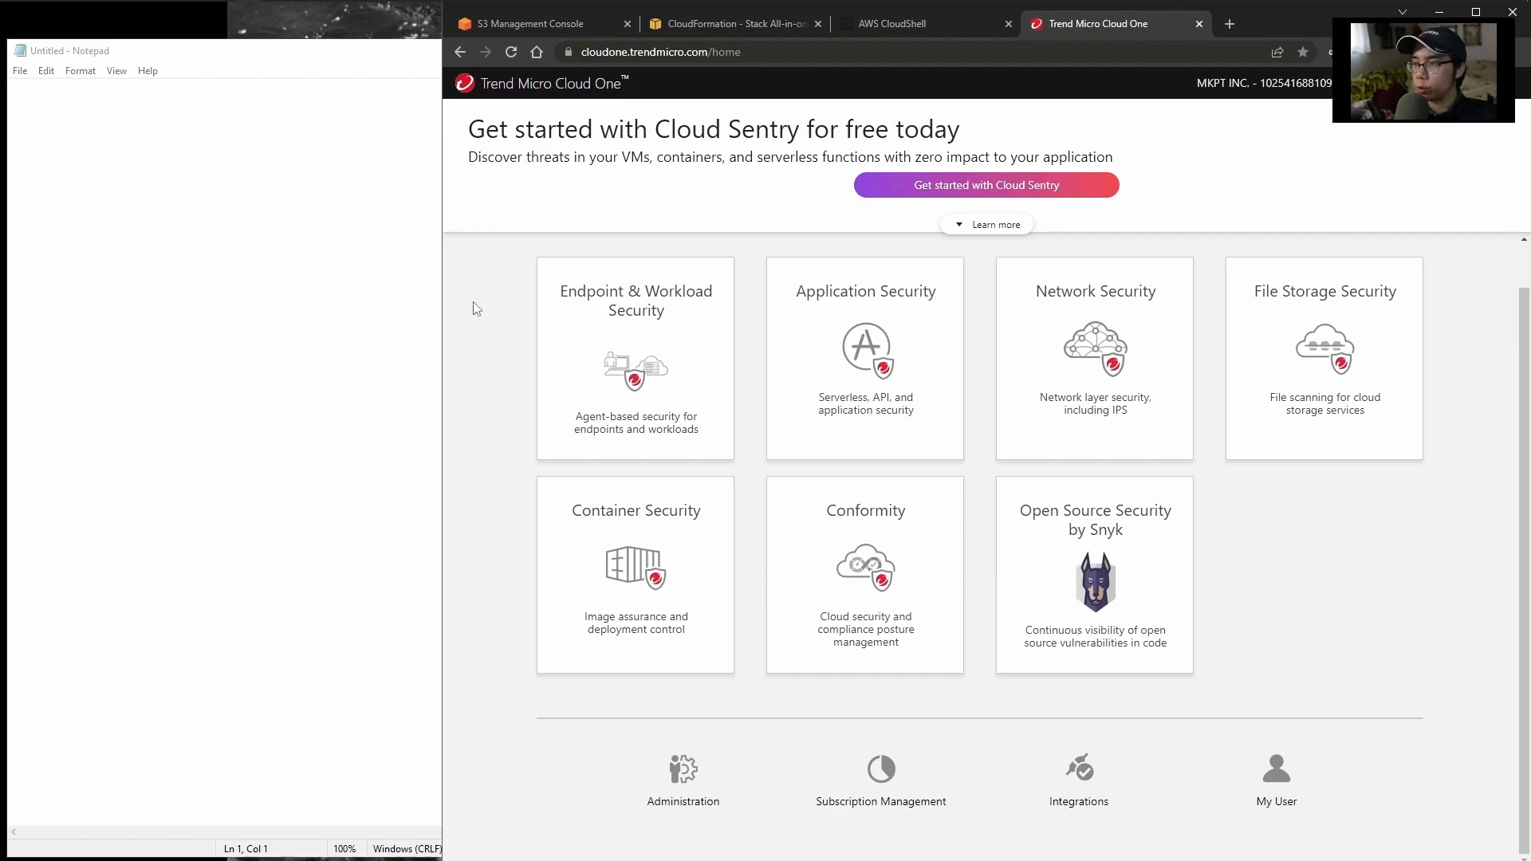
left_click(674, 776)
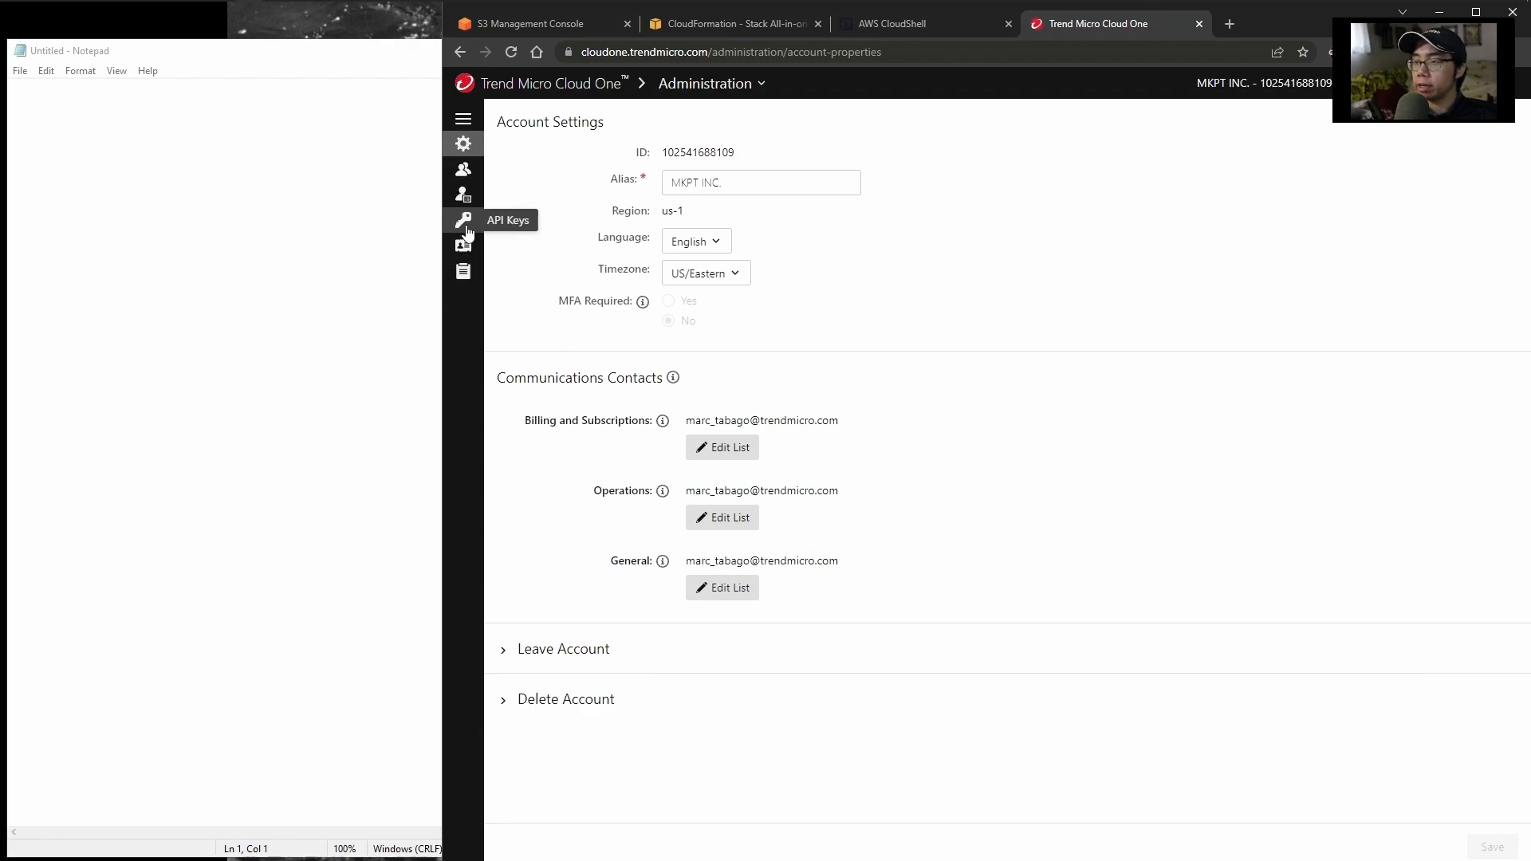
left_click(467, 226)
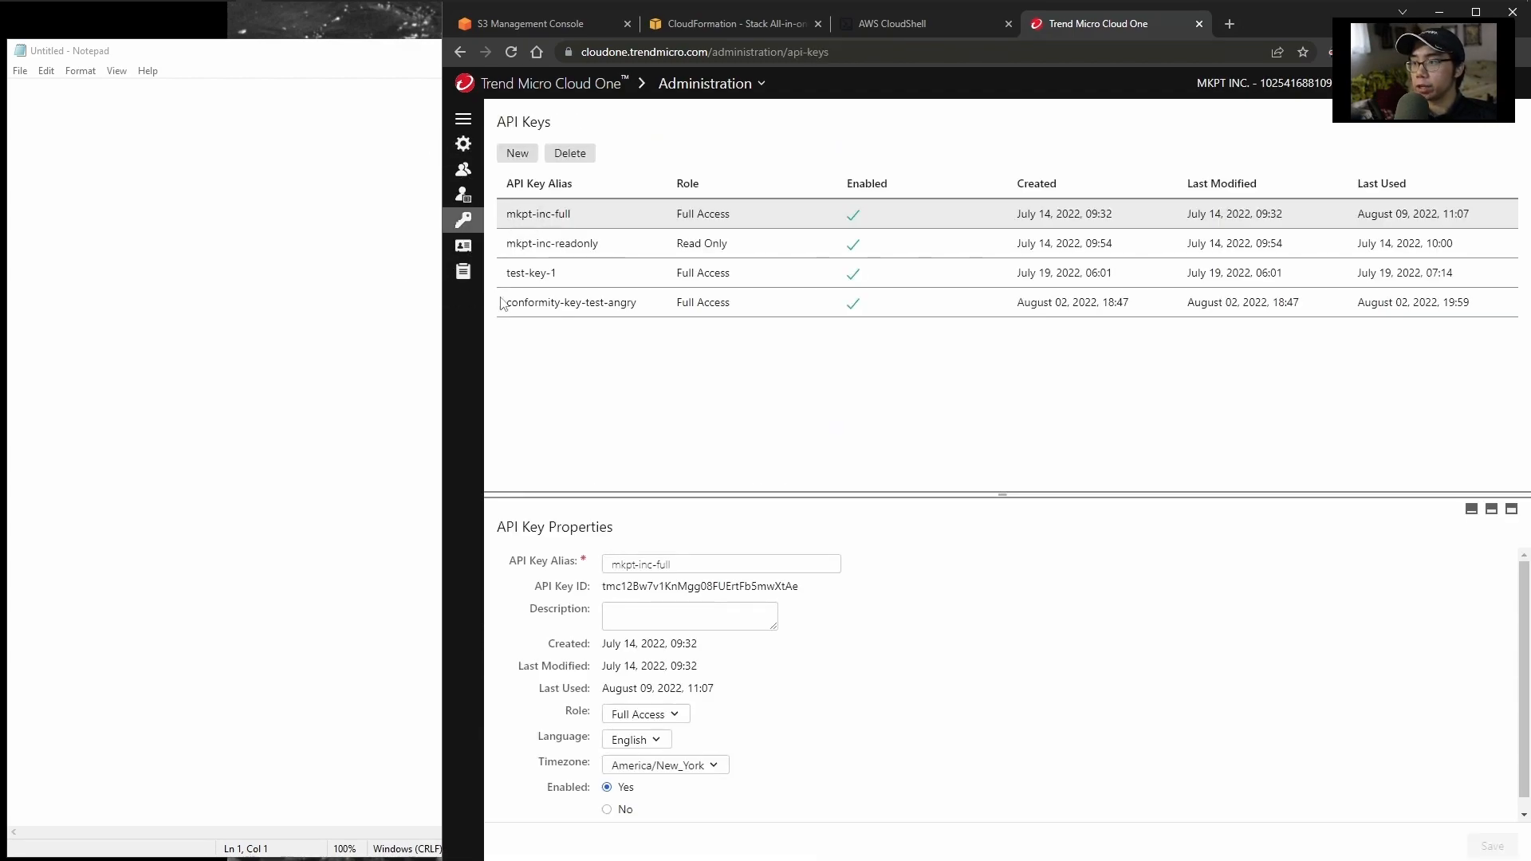
- Create a new API key with the alias fss-lifecycle-vc and the Full Access role
left_click(518, 157)
type("fss-lifecycle-vc")
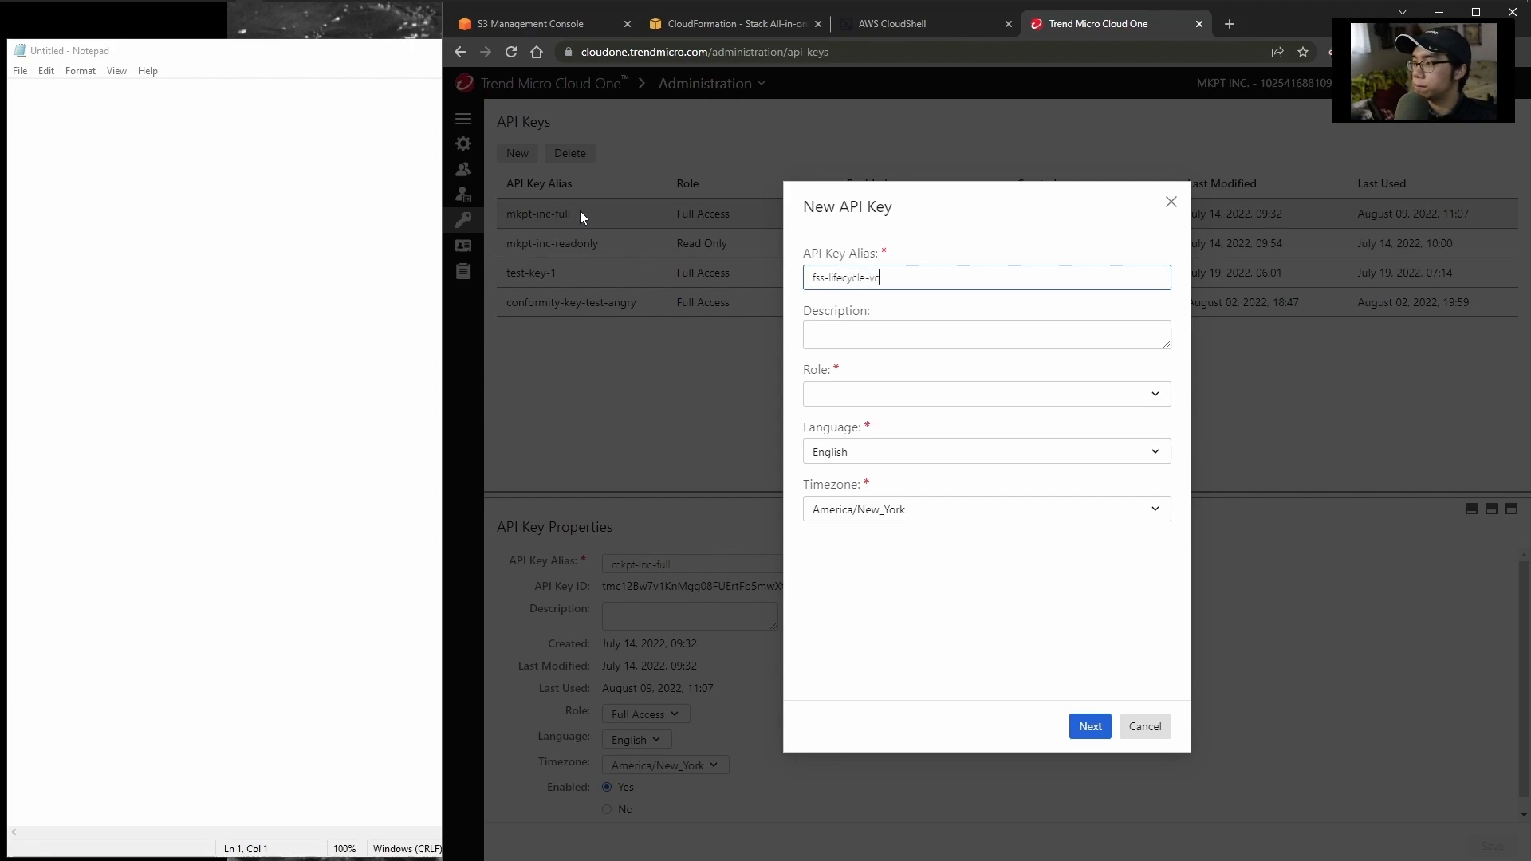
left_click(830, 399)
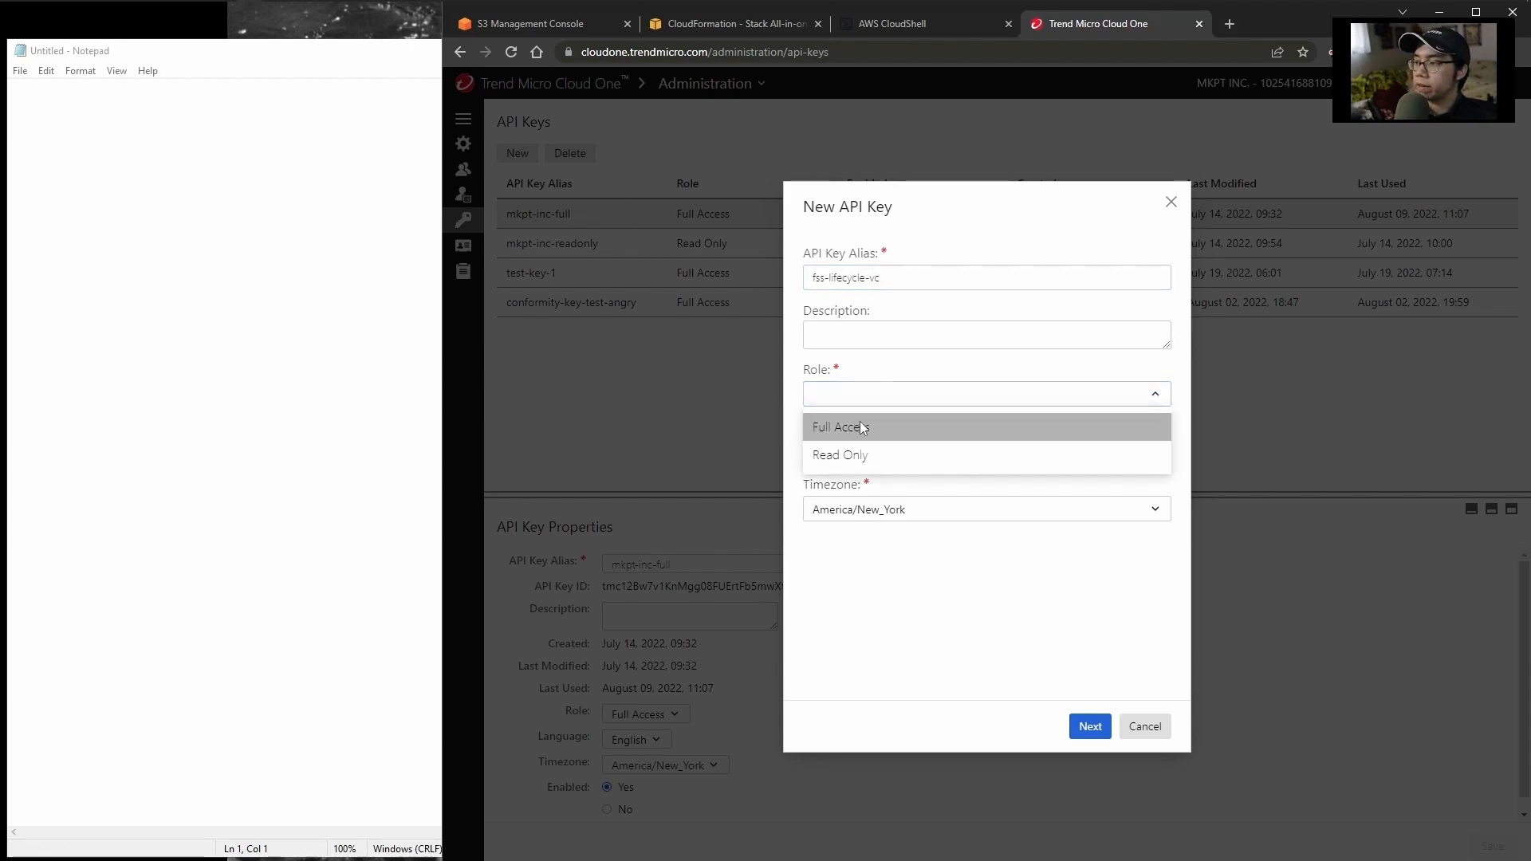
left_click(862, 428)
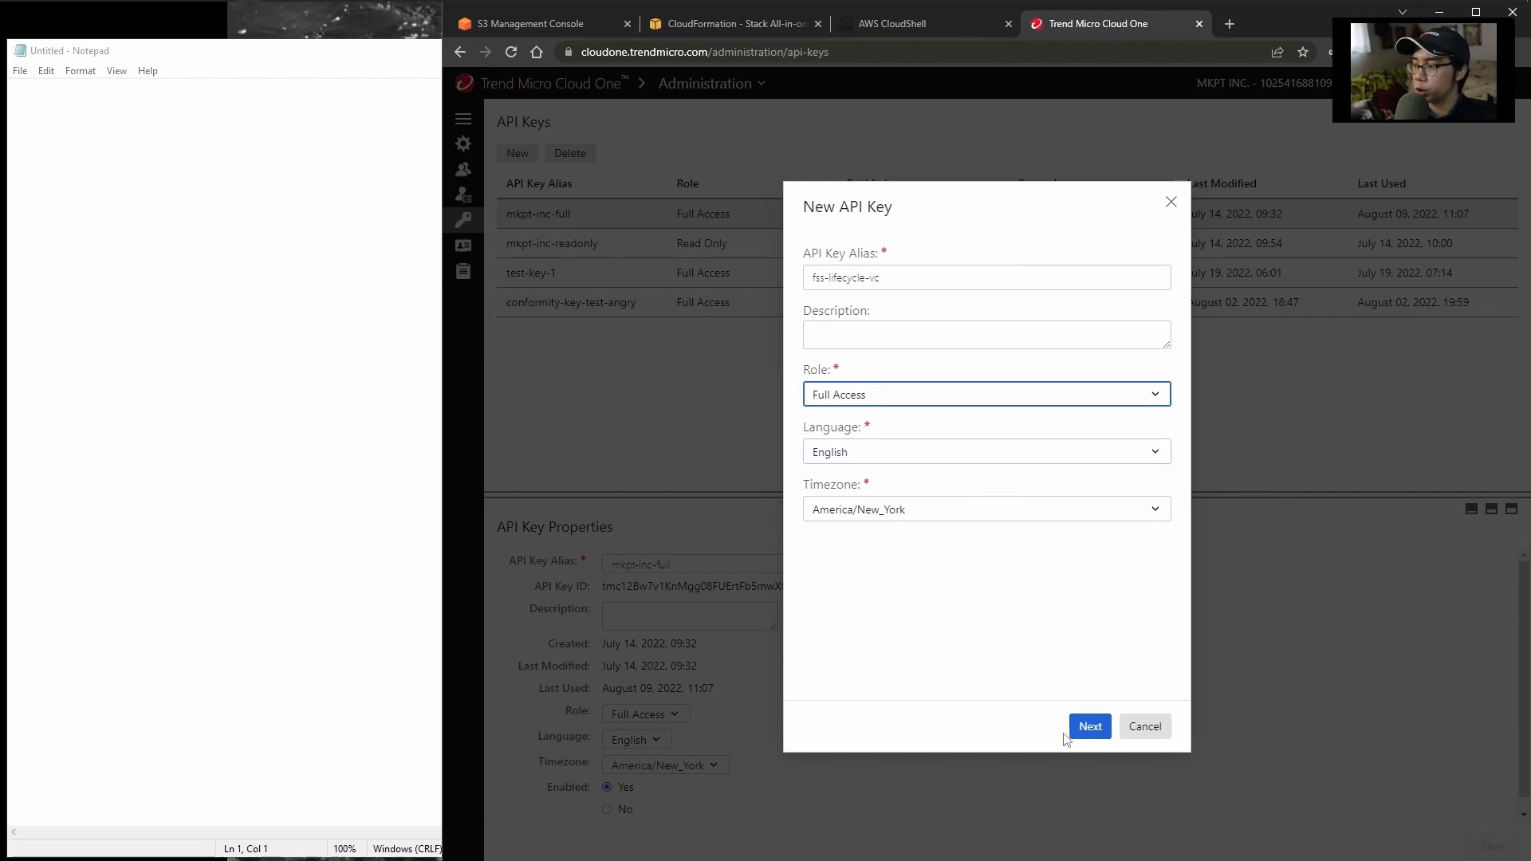
left_click(1089, 728)
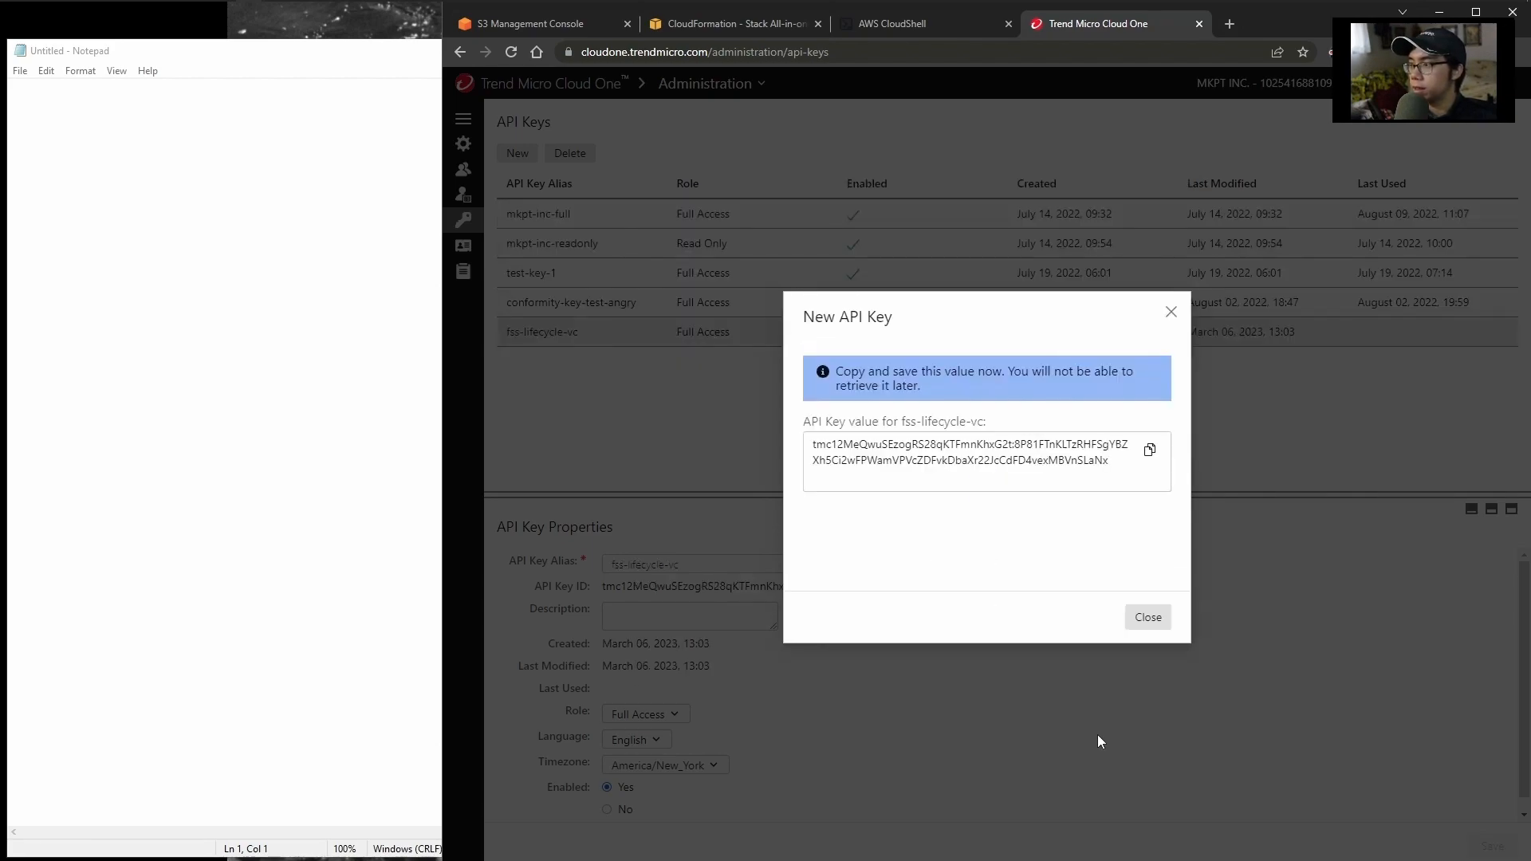
- Copy the new API key value into the empty Notepad document and close the New API Key dialog
left_click(1150, 452)
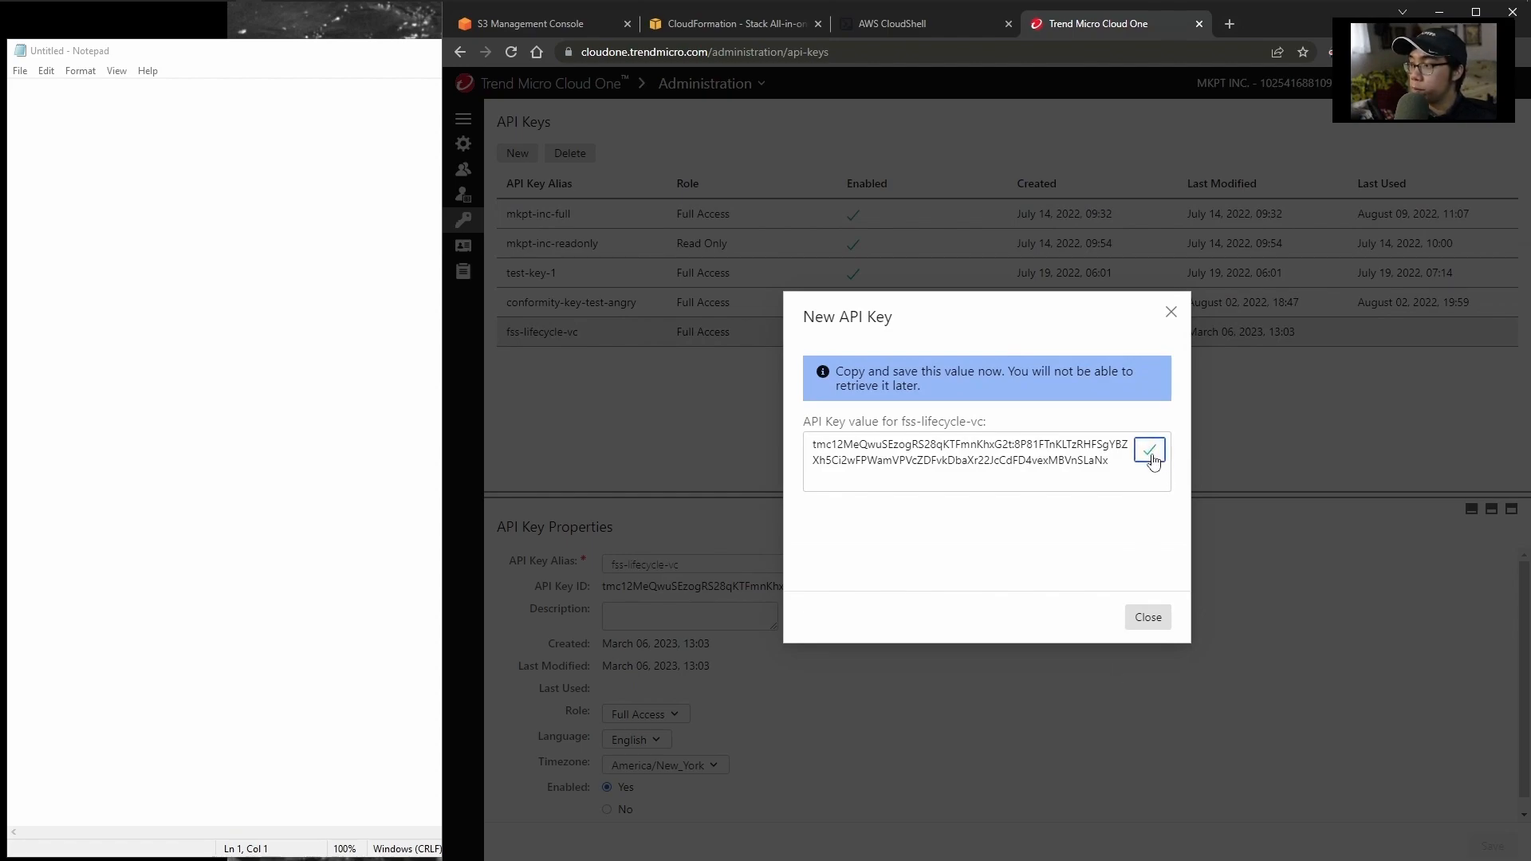
left_click(339, 359)
key("ctrl+v")
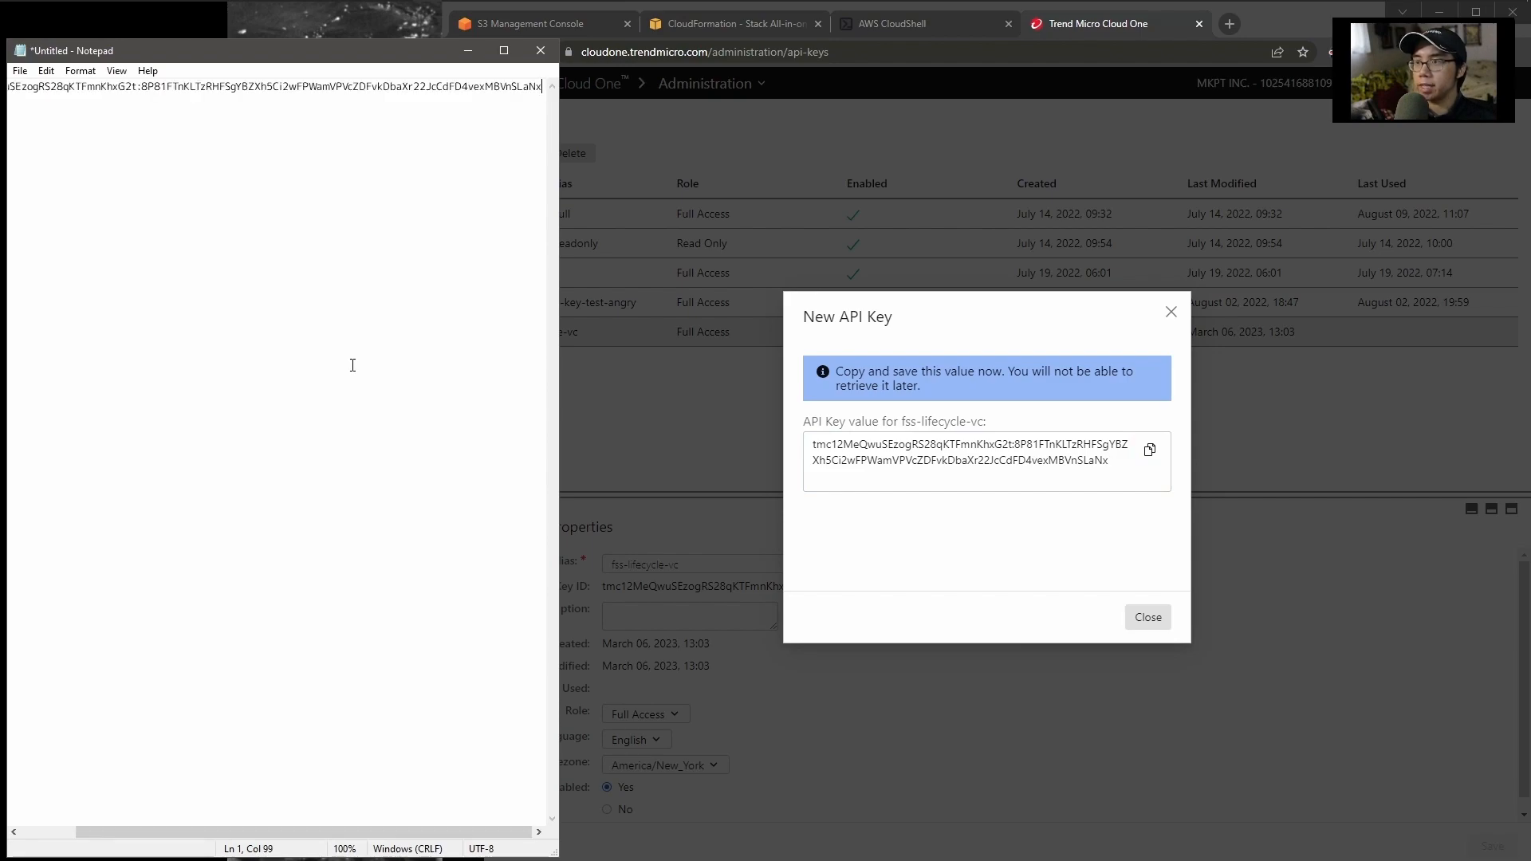
left_click(1148, 617)
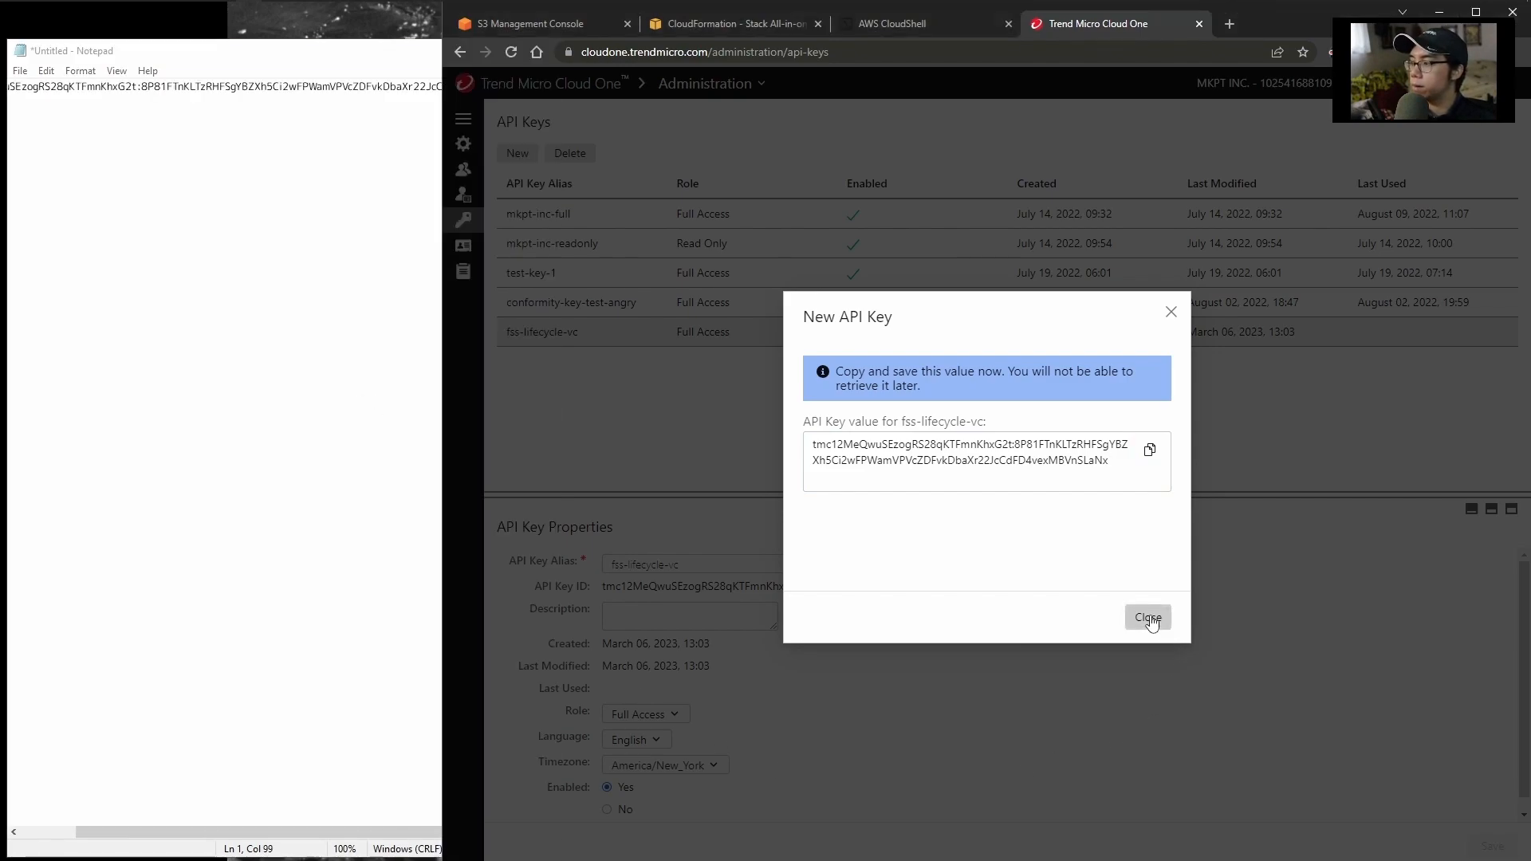
left_click(1150, 618)
left_click_drag(240, 832, 185, 831)
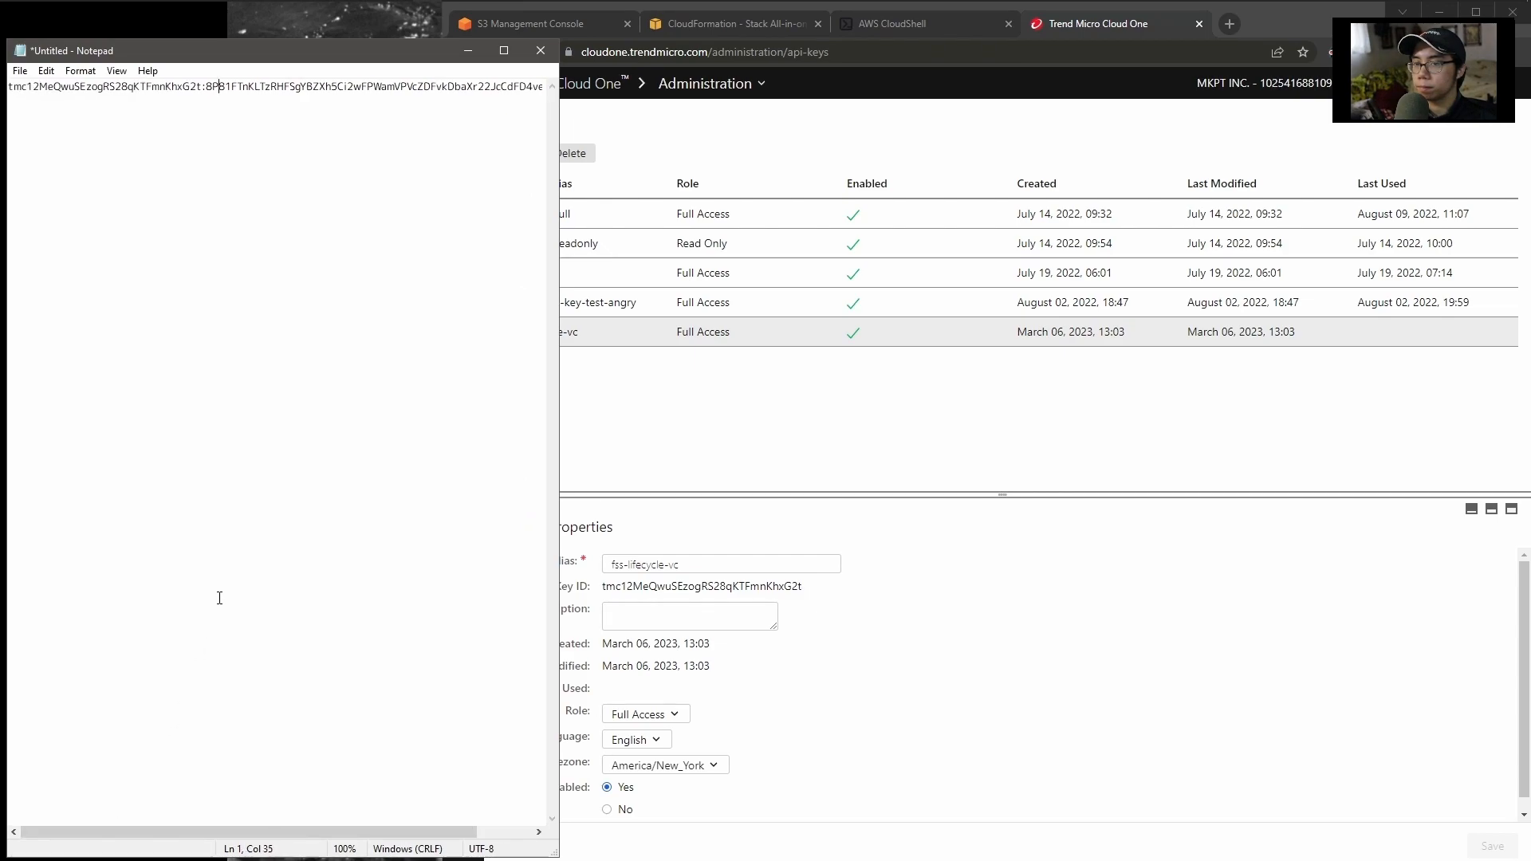
left_click(219, 86)
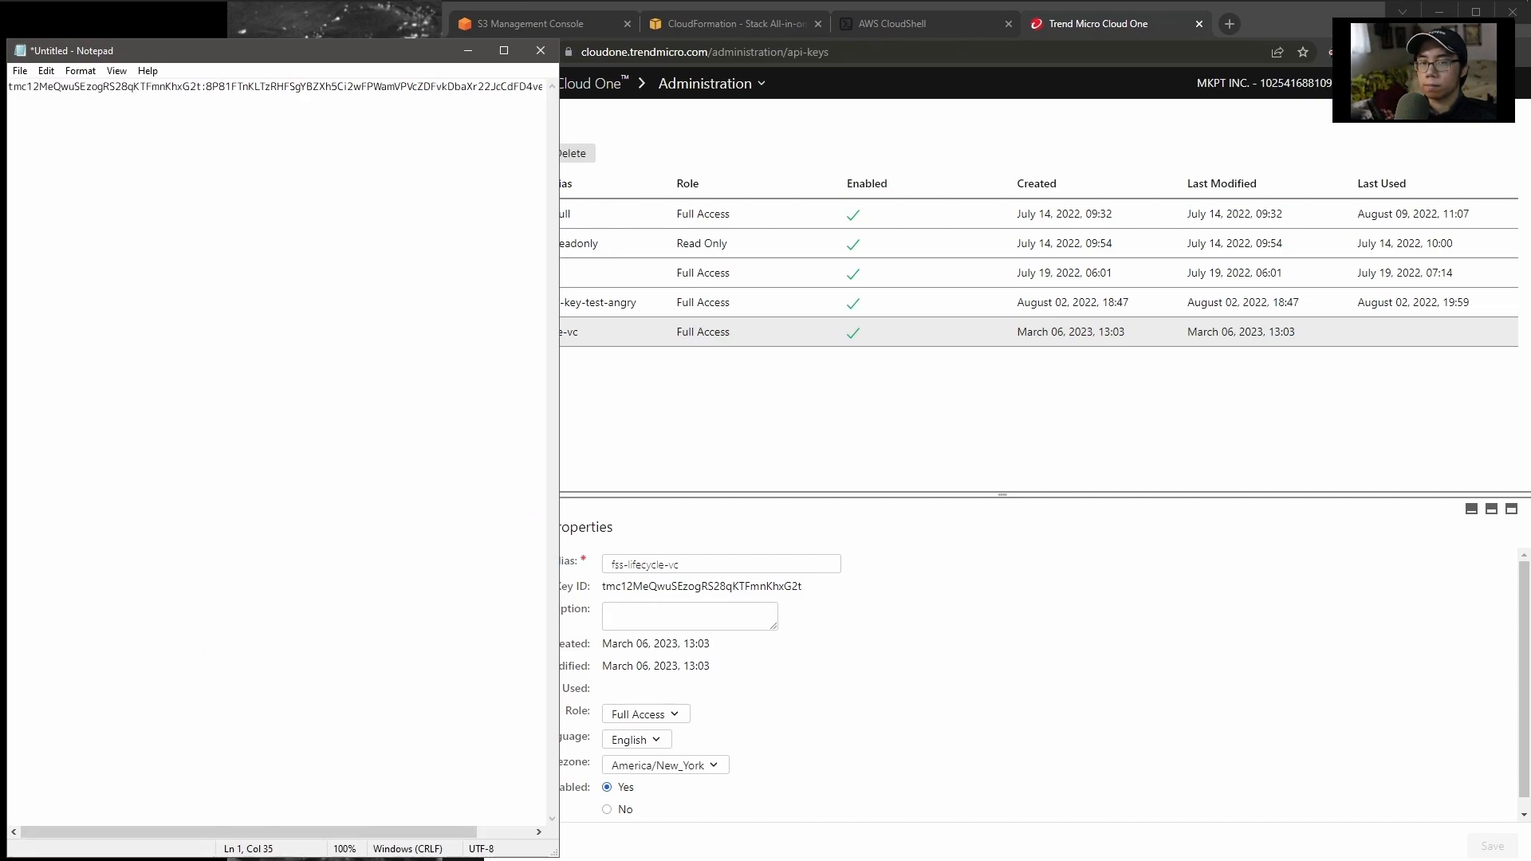
left_click(768, 449)
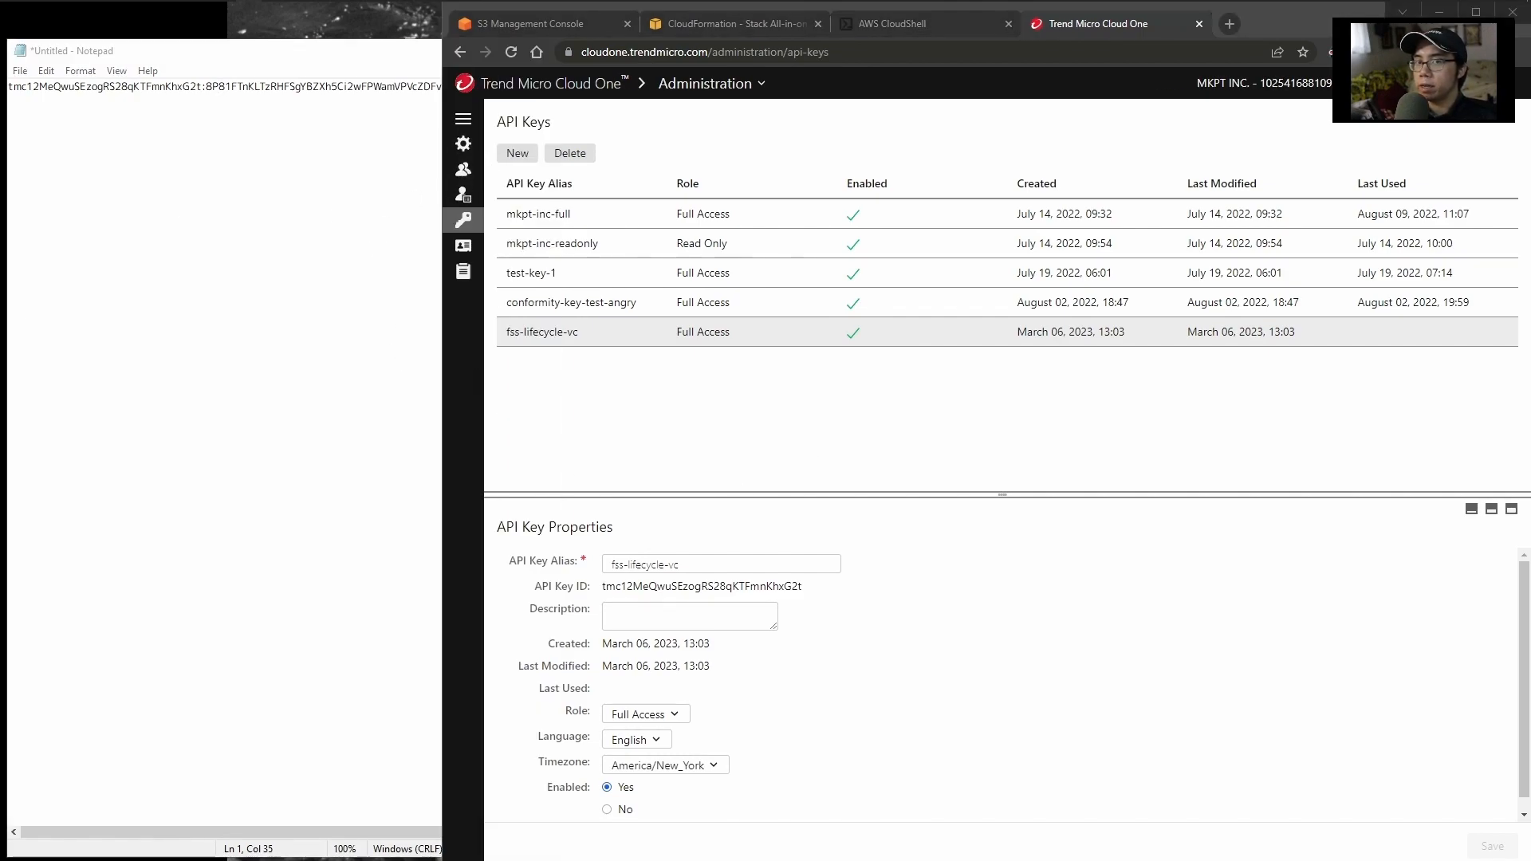
- Open the c1fss-lifecycle-workshop stack creation page, accept the fss-lifecycle.yml template and paste the saved Cloud One API key into C1API
left_click_drag(0, 195, 720, 30)
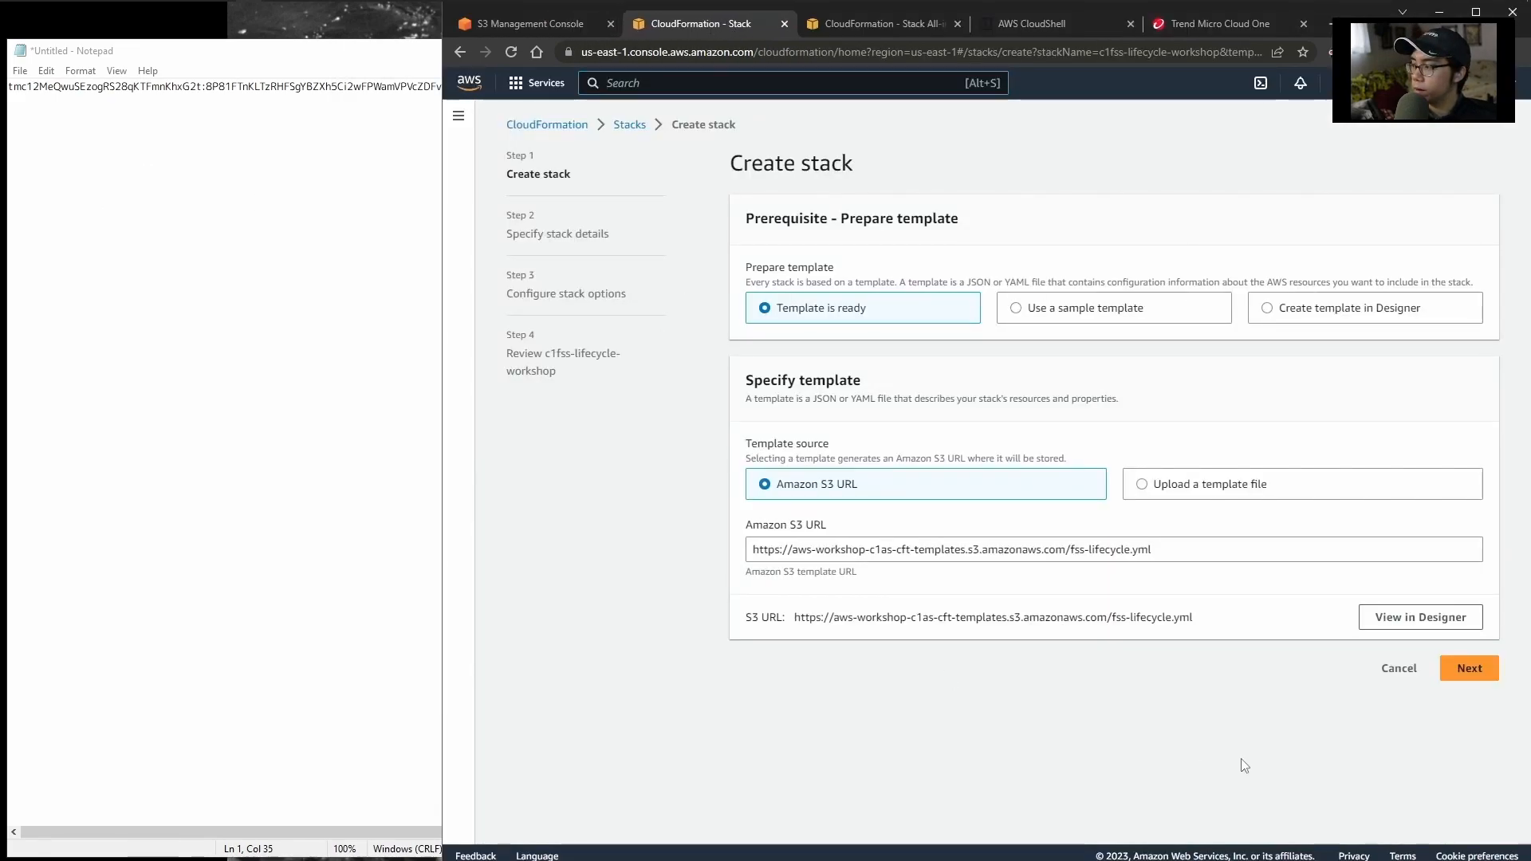
left_click(1467, 668)
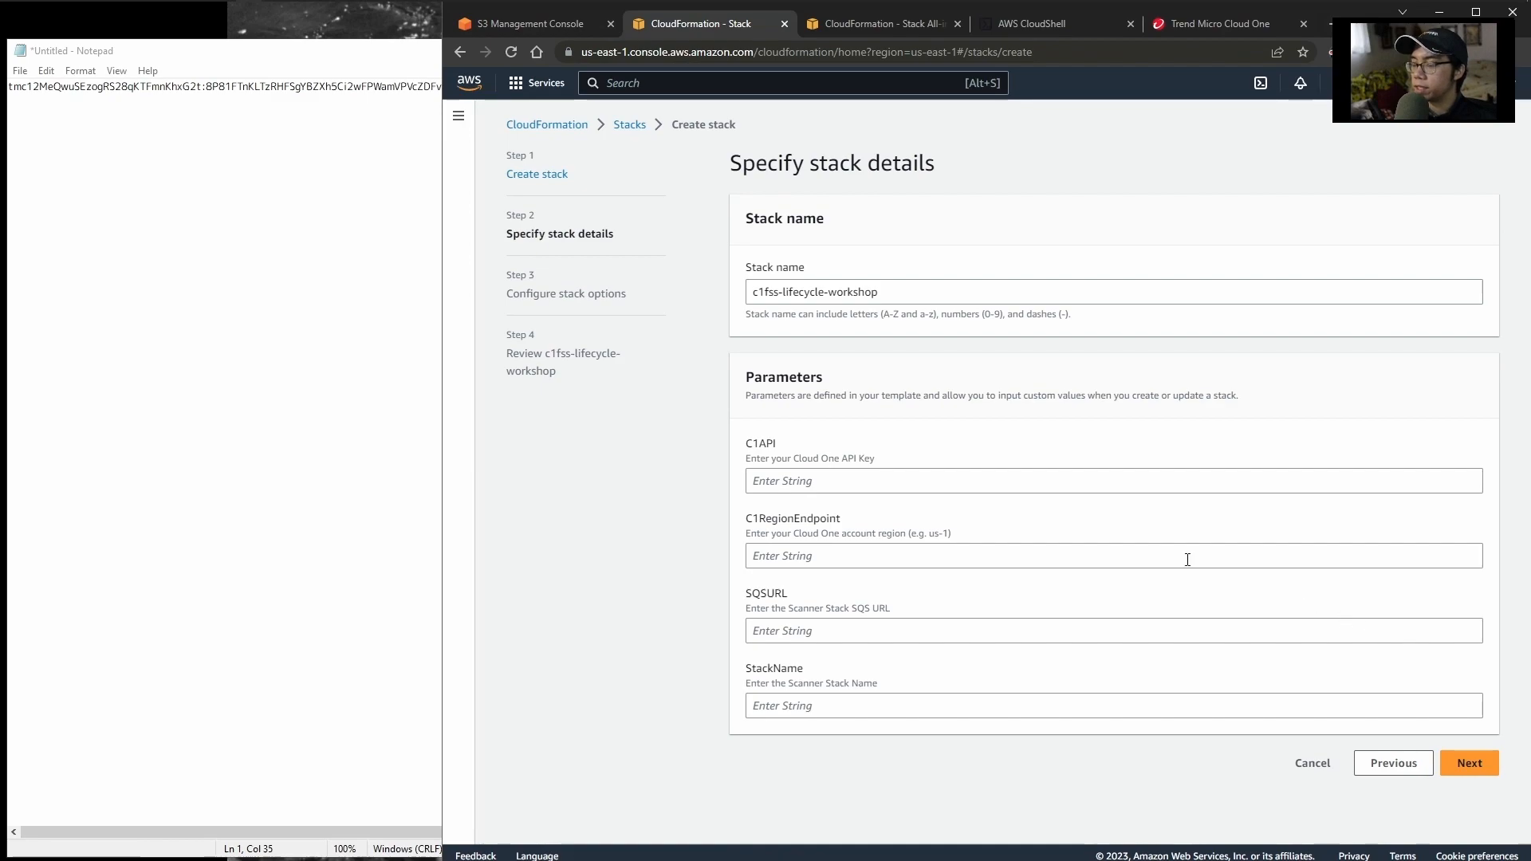
left_click(866, 483)
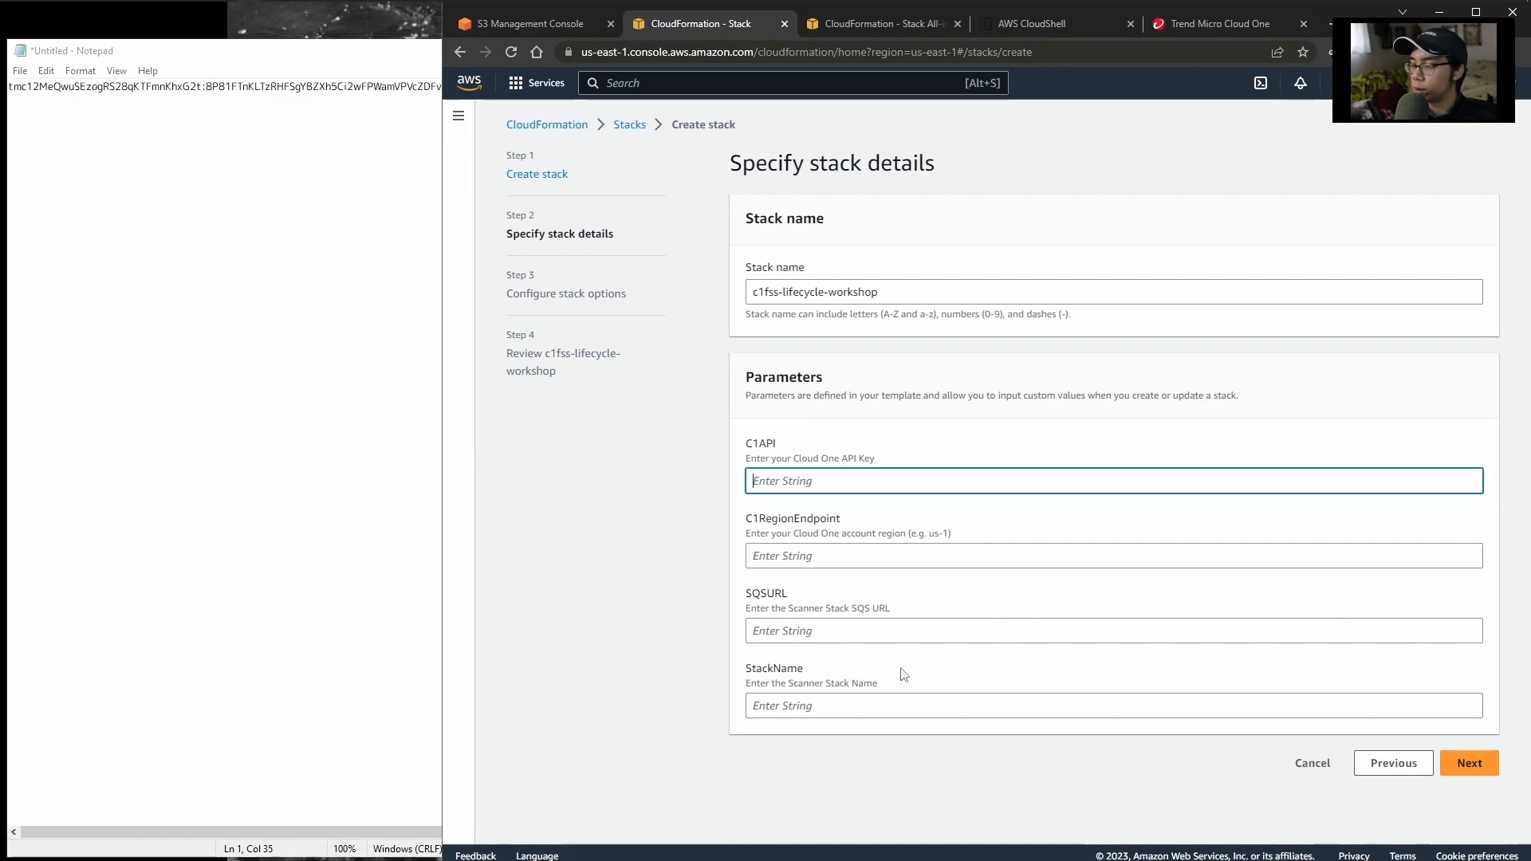
left_click(204, 392)
key("ctrl+a")
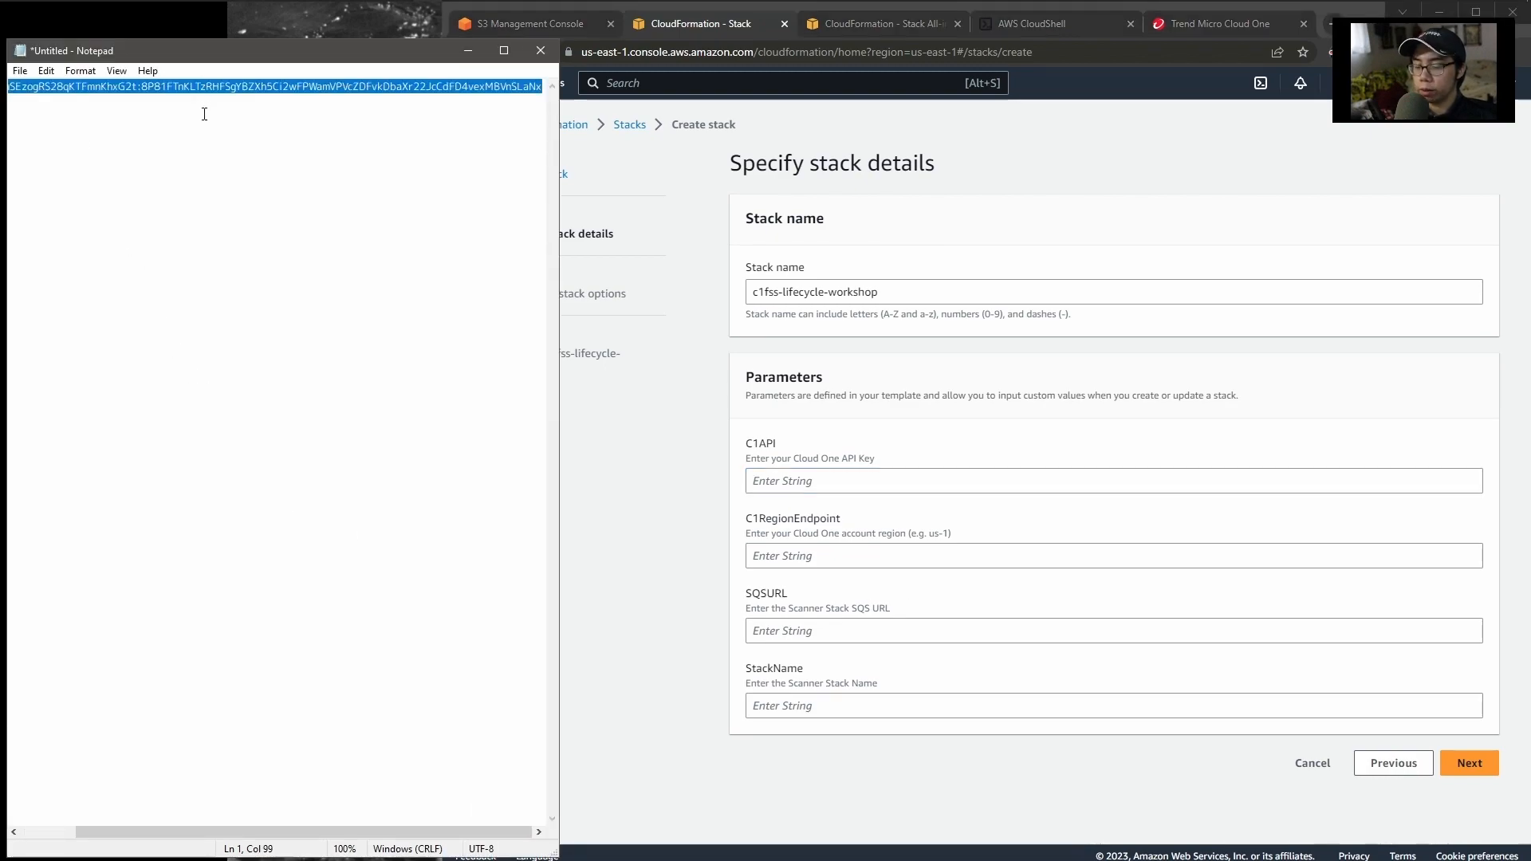
left_click(889, 486)
key("ctrl+v")
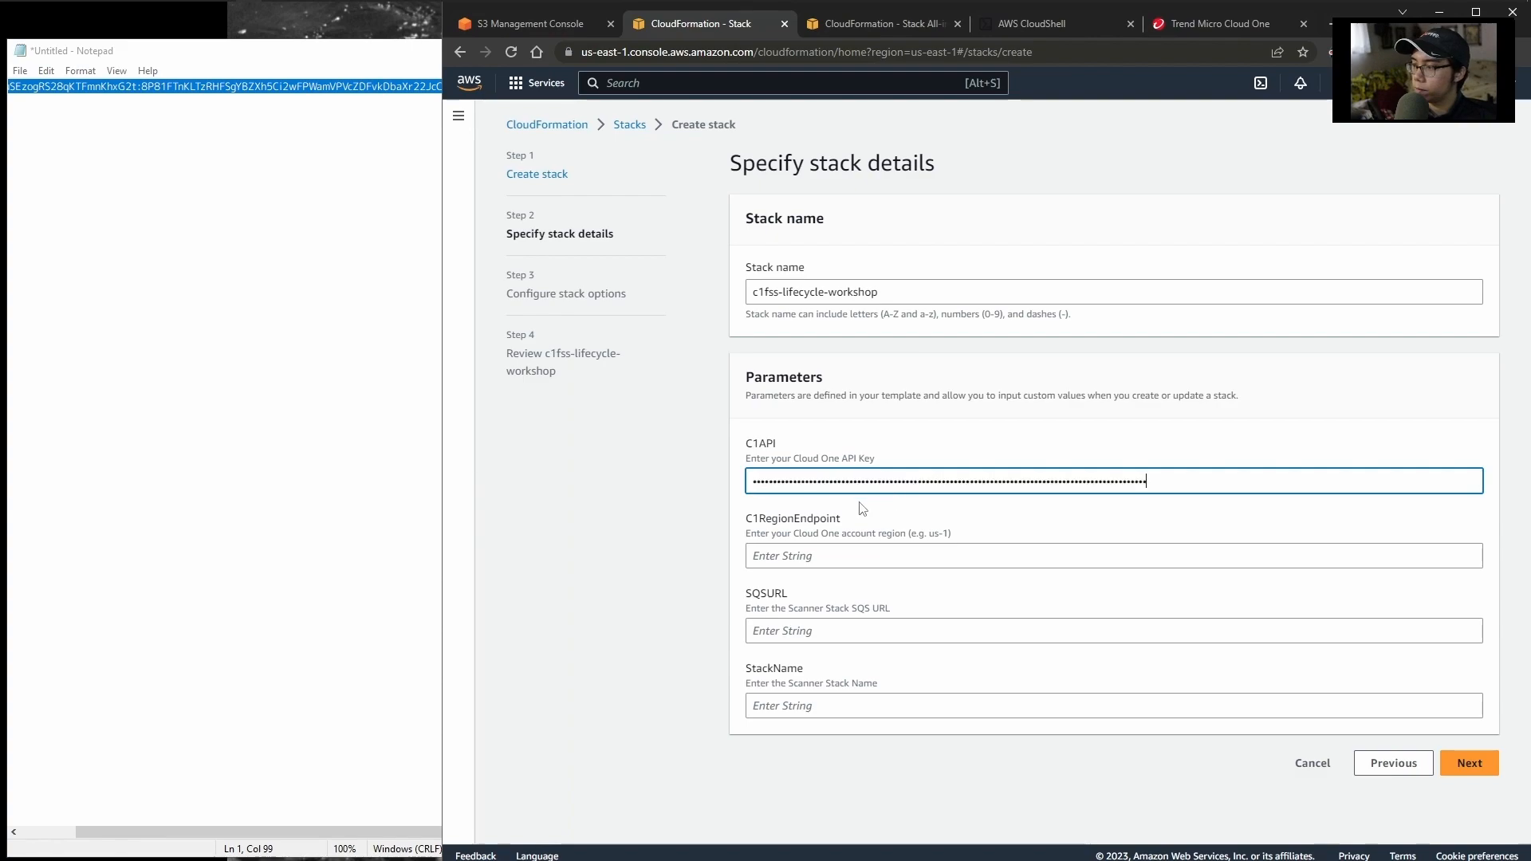
- Look up the region in the Cloud One account settings and set the stack's C1RegionEndpoint parameter to us-1
left_click(997, 523)
left_click(947, 552)
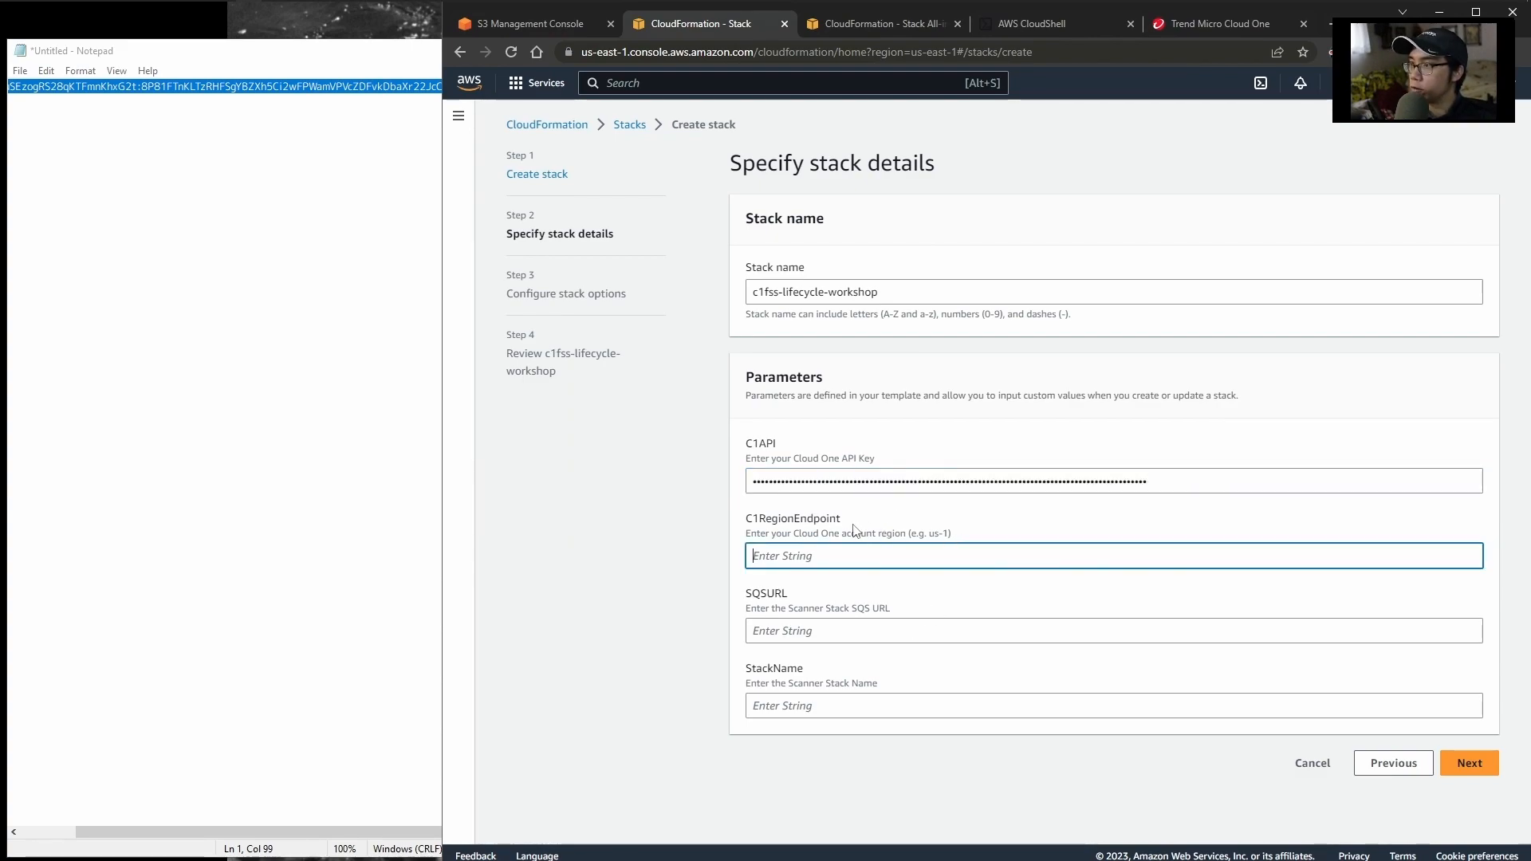
left_click(1217, 26)
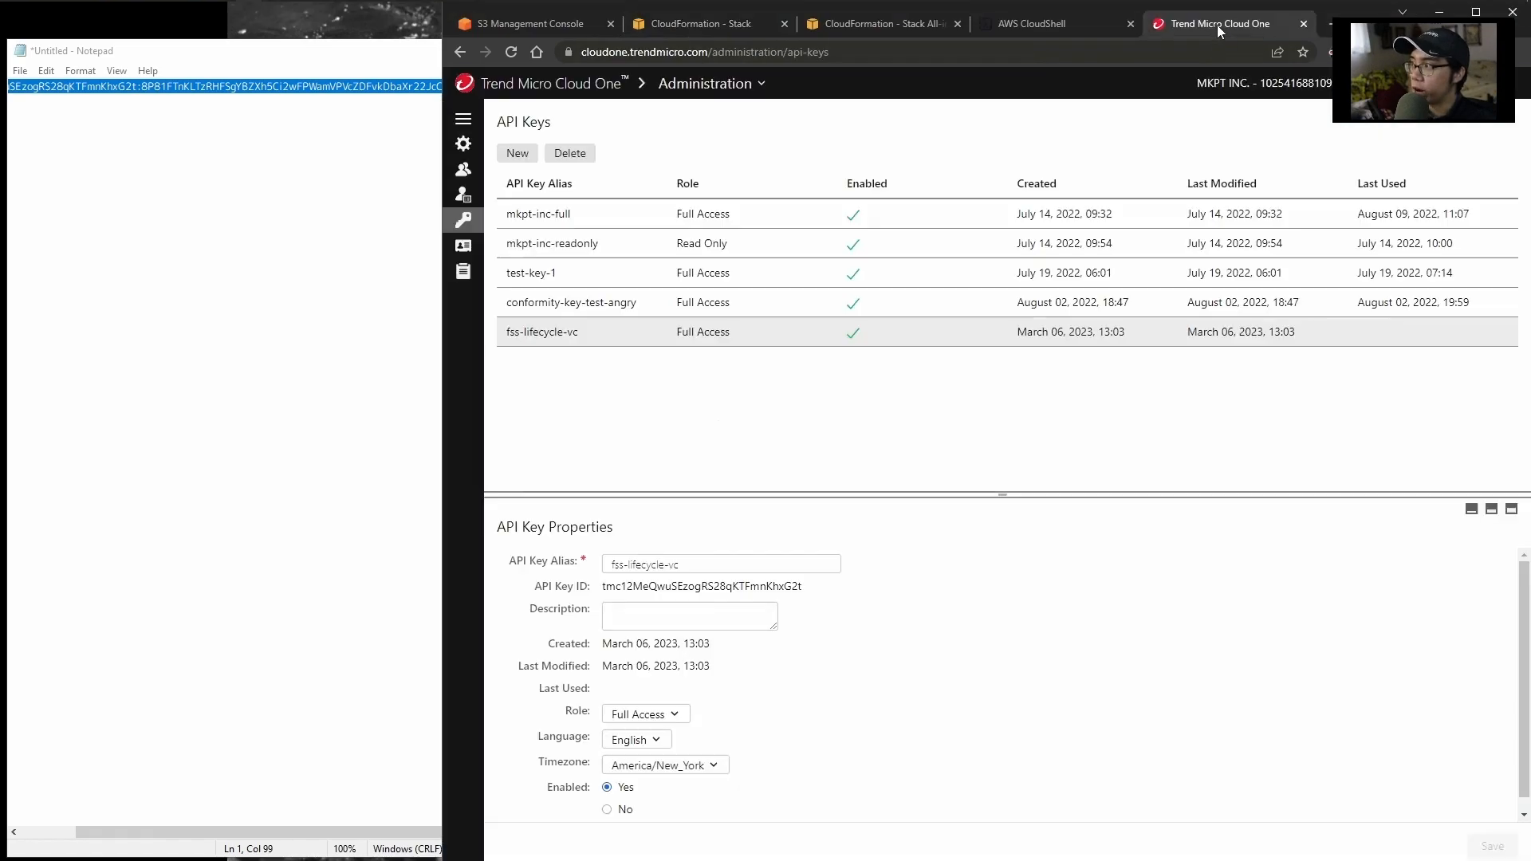
left_click(1276, 88)
left_click(1249, 145)
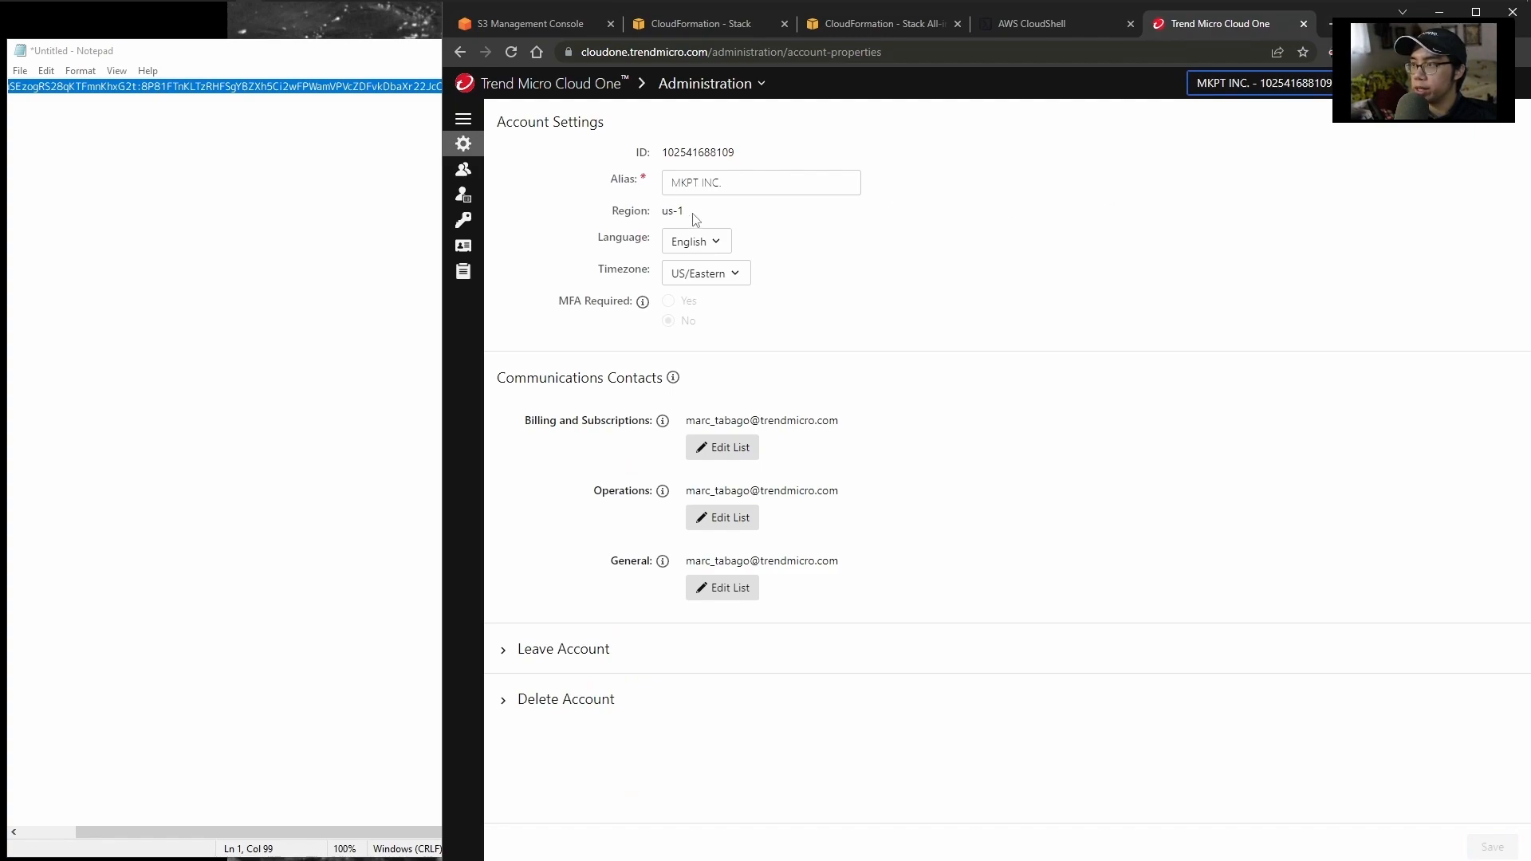
left_click(577, 17)
left_click(697, 23)
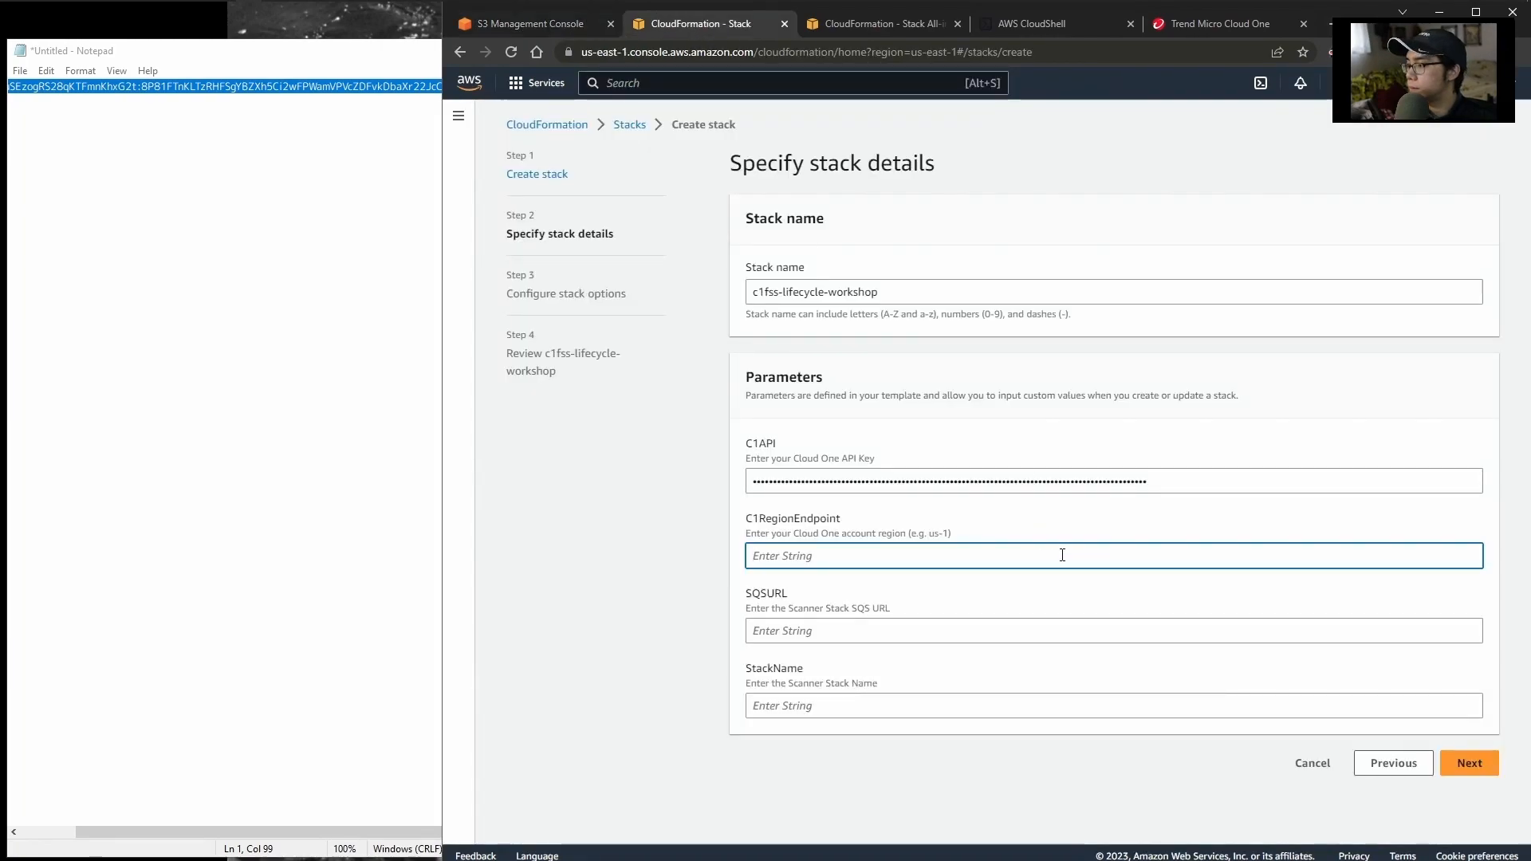
type("us")
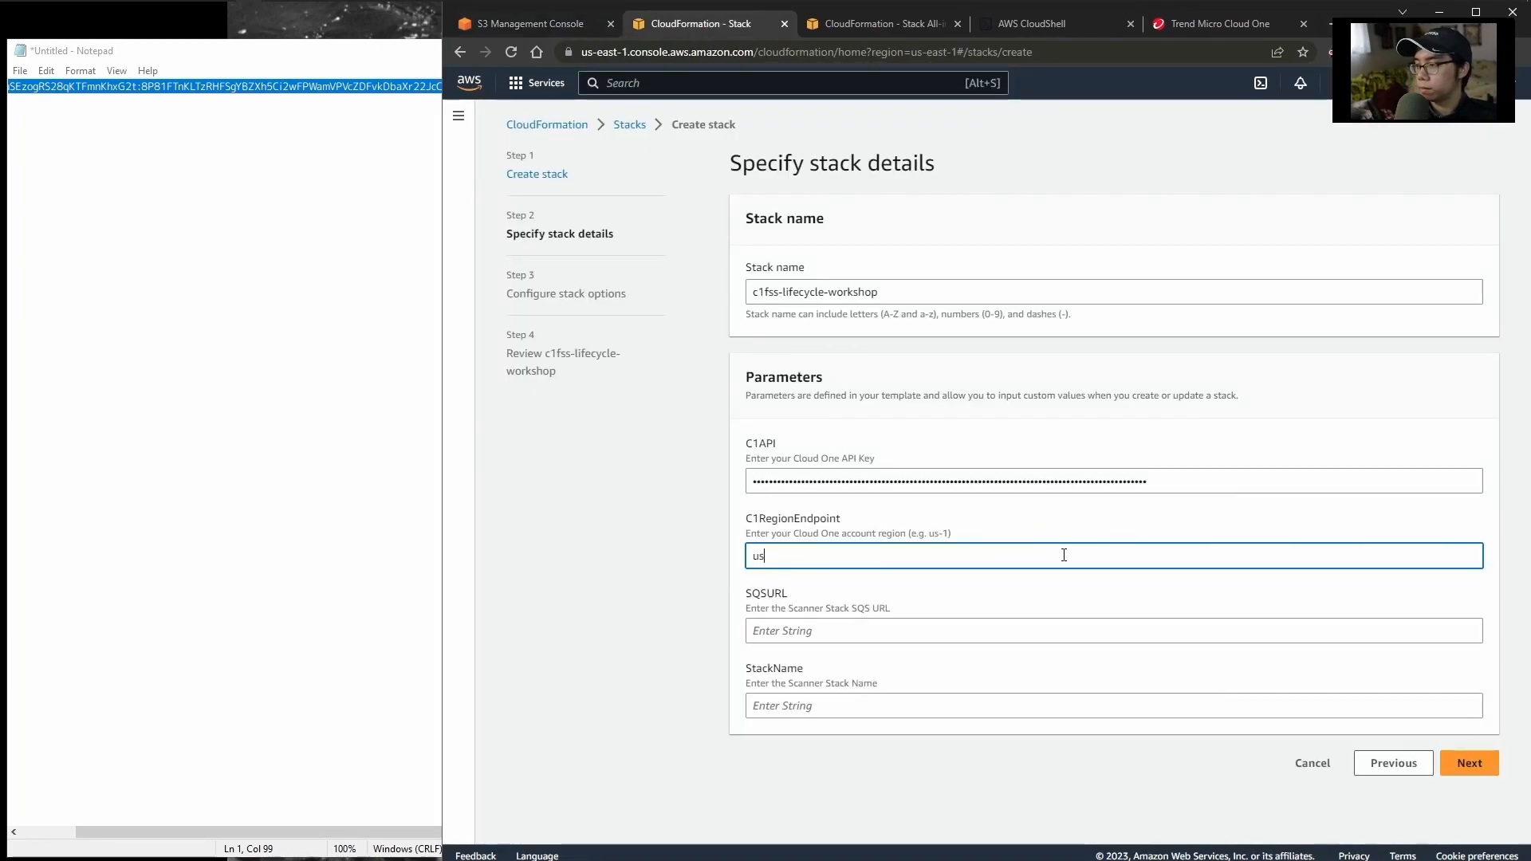
type("-1")
key("Tab")
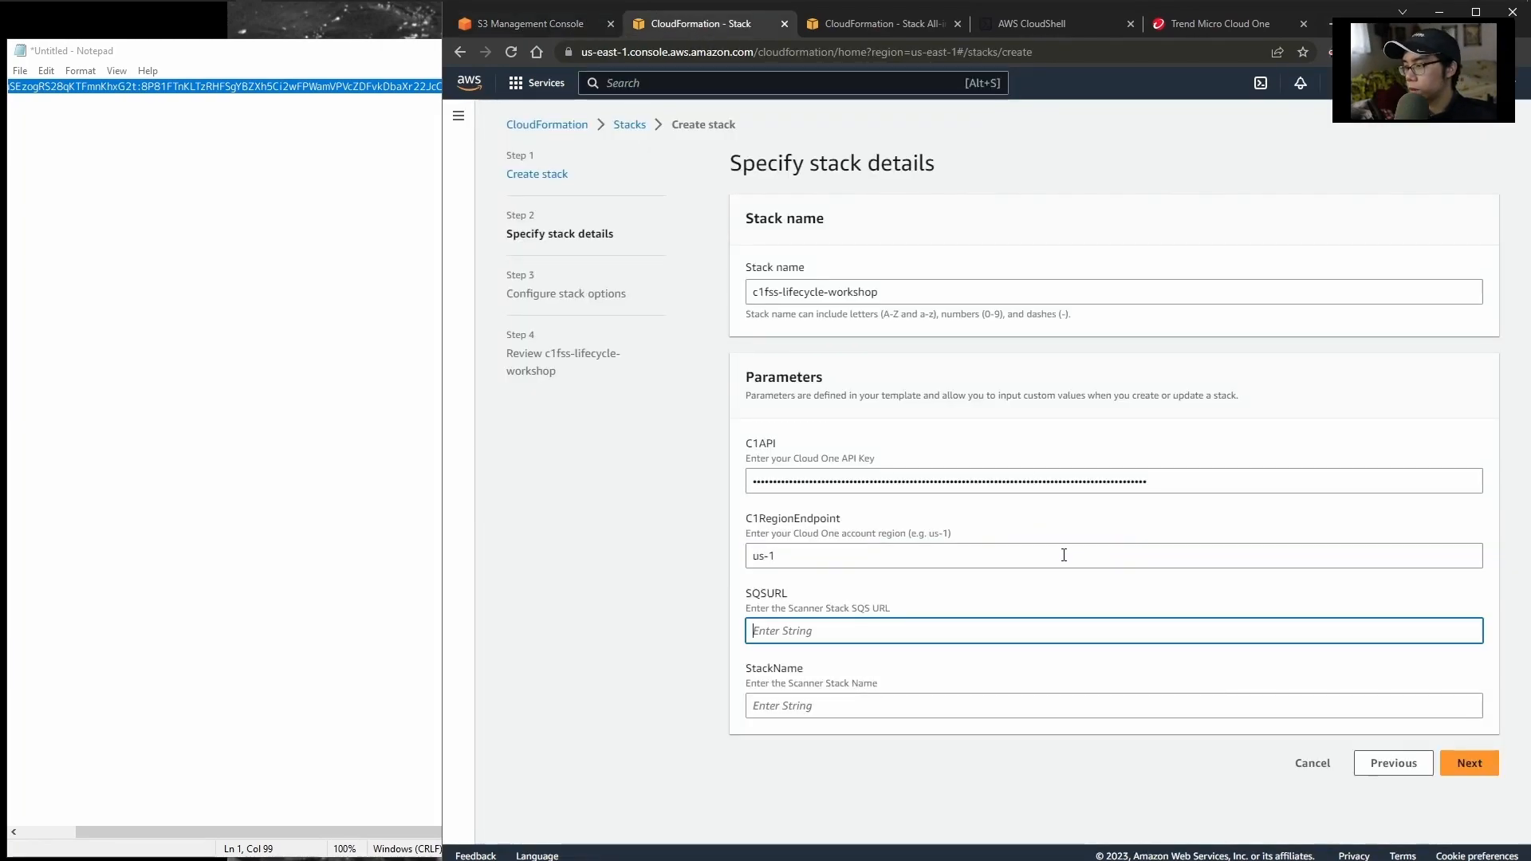
- Copy the ScannerQueueURL value from the scanner stack's outputs into the SQSURL parameter and check the pasted URL
left_click(914, 603)
left_click(913, 606)
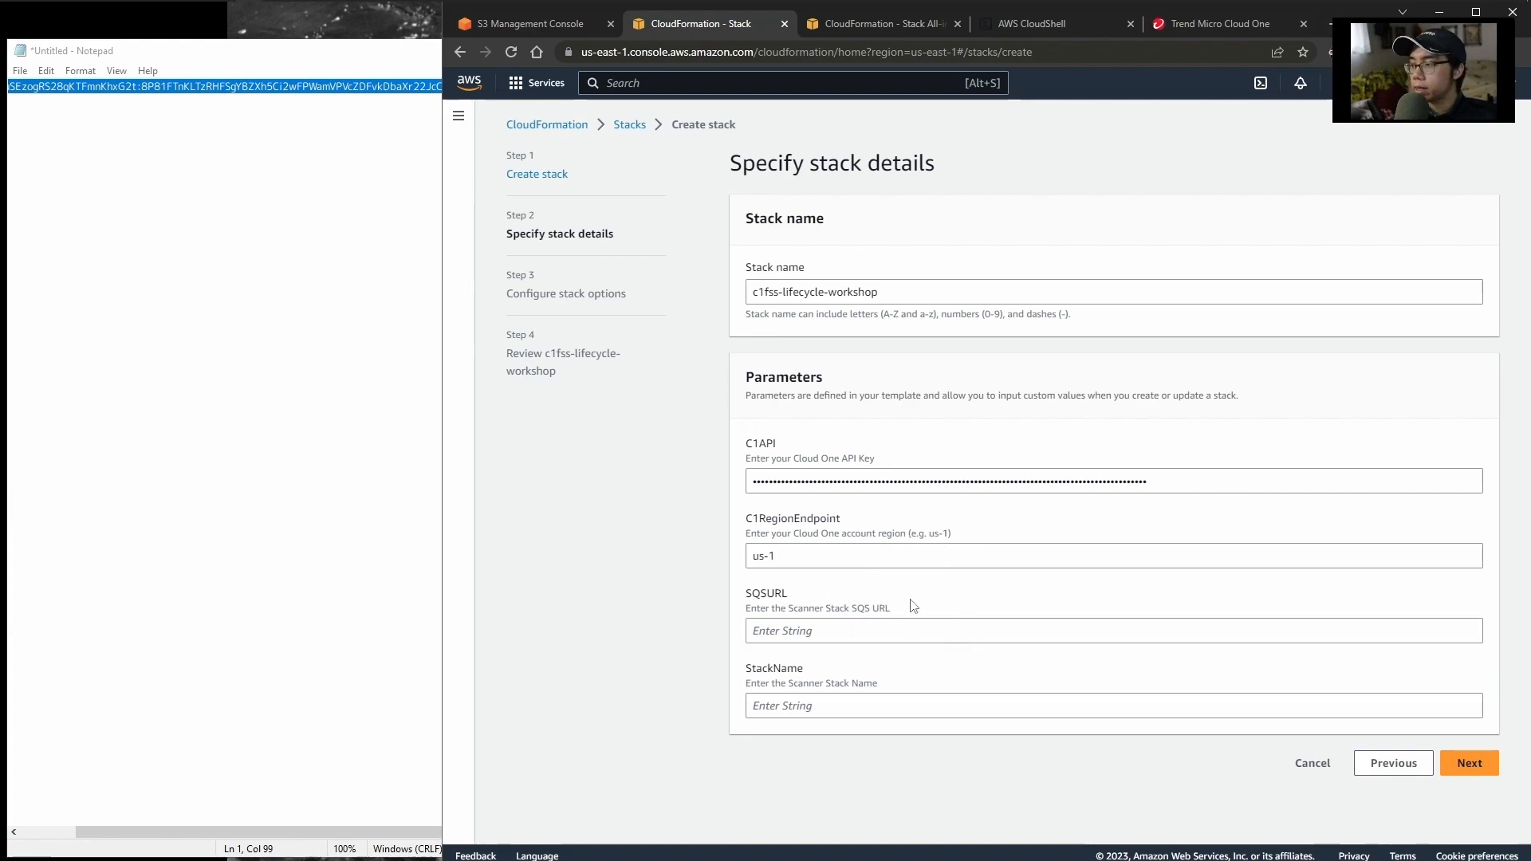
left_click(878, 25)
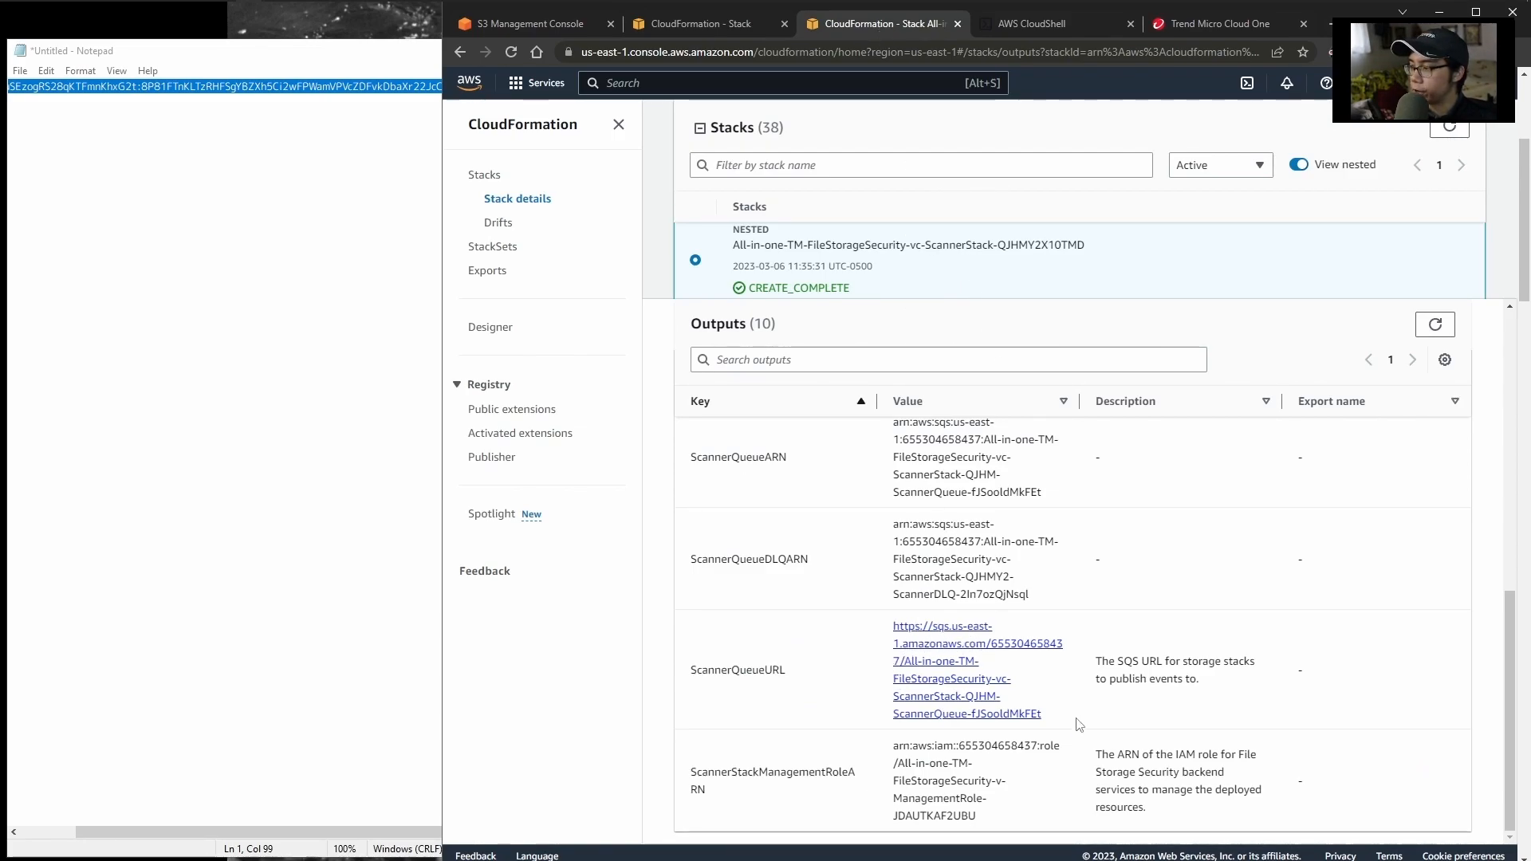
left_click_drag(1041, 715, 889, 629)
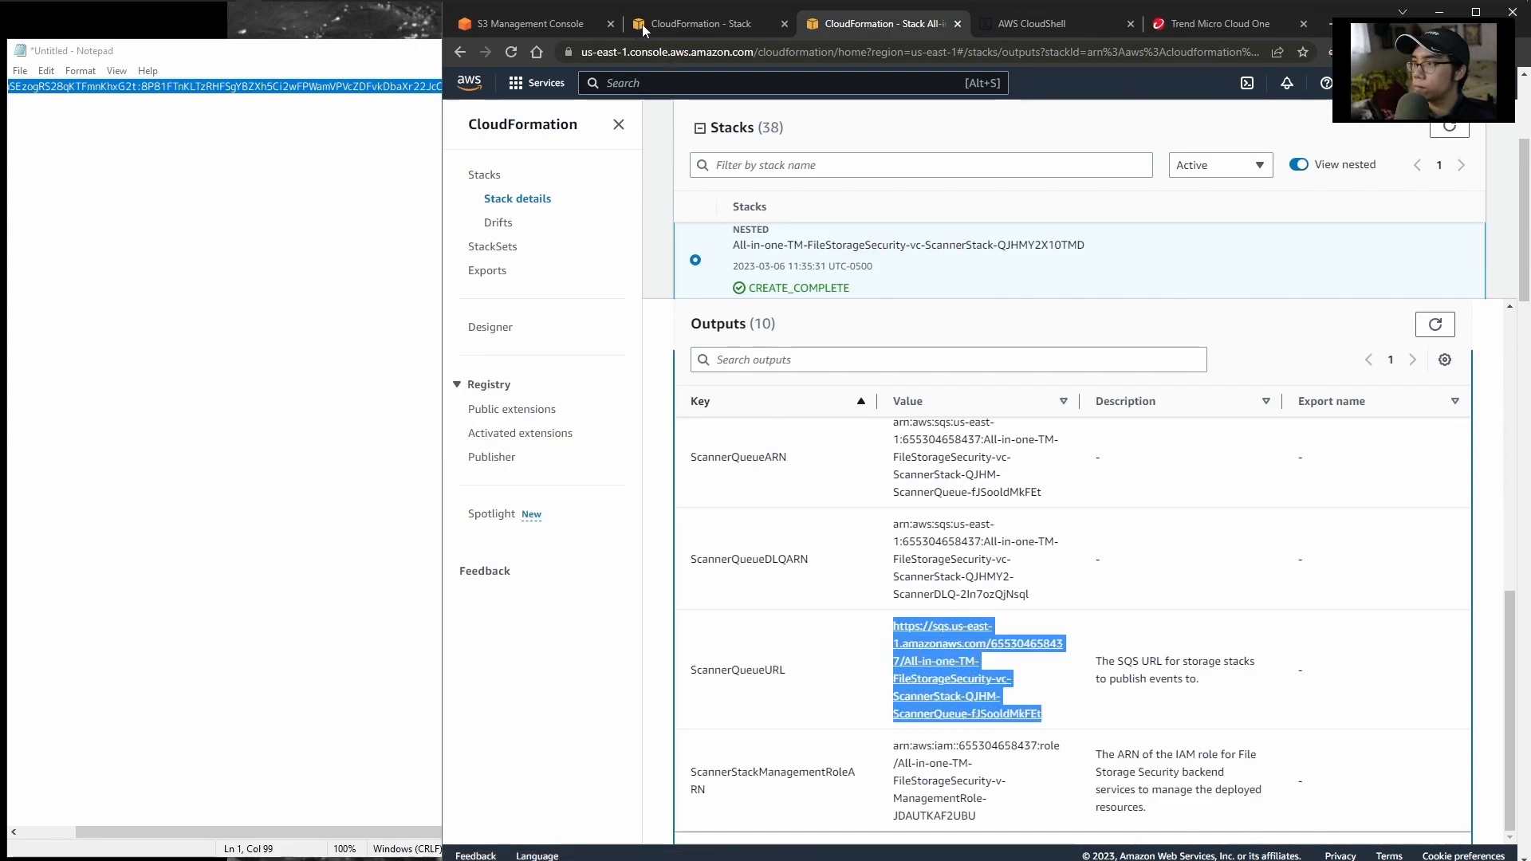
left_click(678, 24)
left_click(813, 631)
key("ctrl+v")
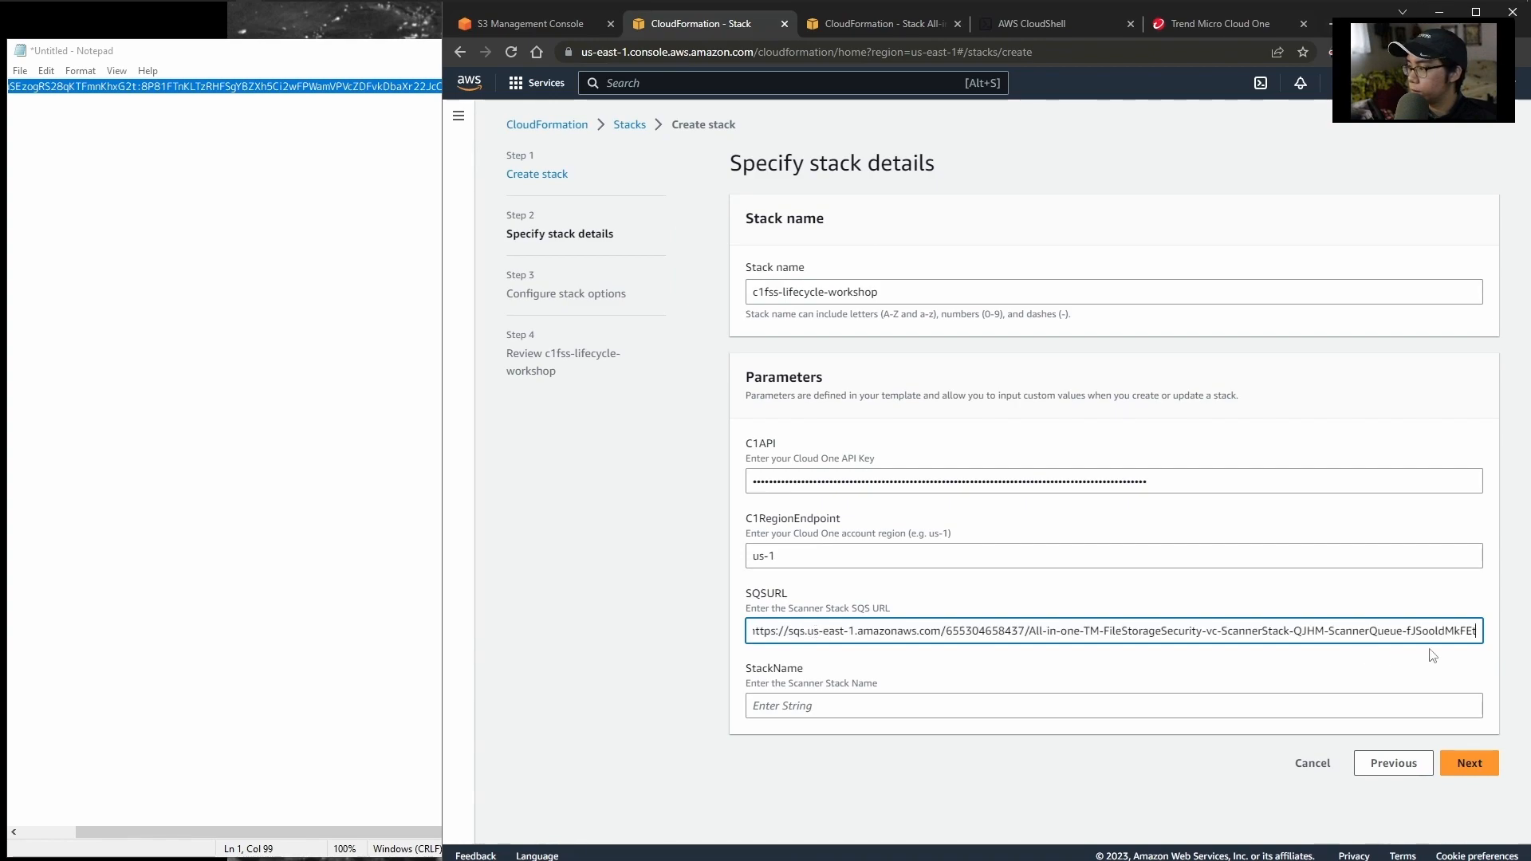
left_click_drag(1466, 631, 752, 642)
left_click(854, 676)
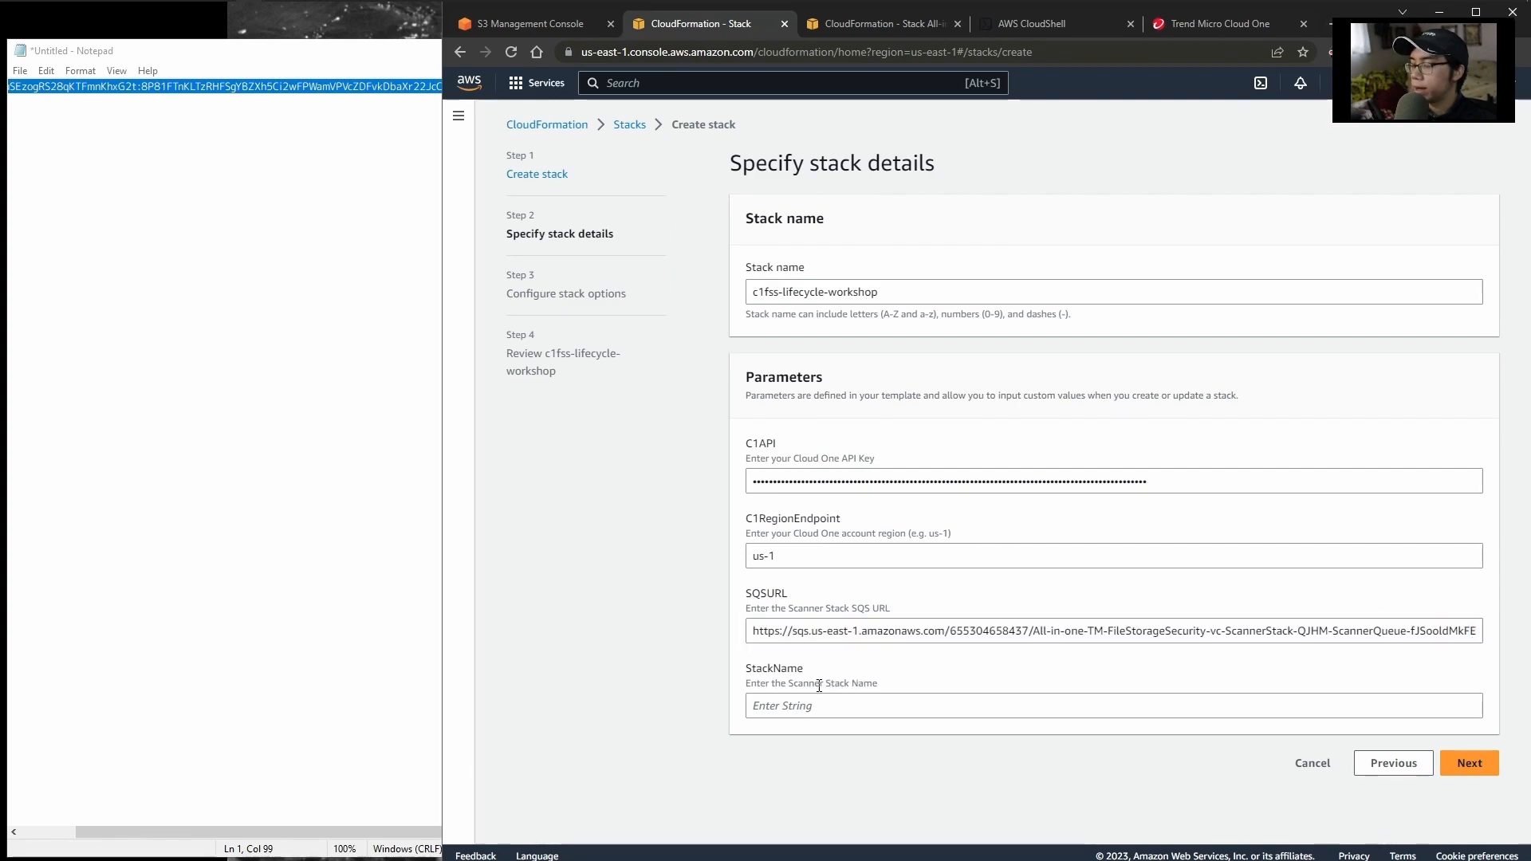
- Copy the nested scanner stack's name, All-in-one-TM-FileStorageSecurity-vc-ScannerStack-QJHMY2X10TMD, into the StackName parameter
left_click(862, 680)
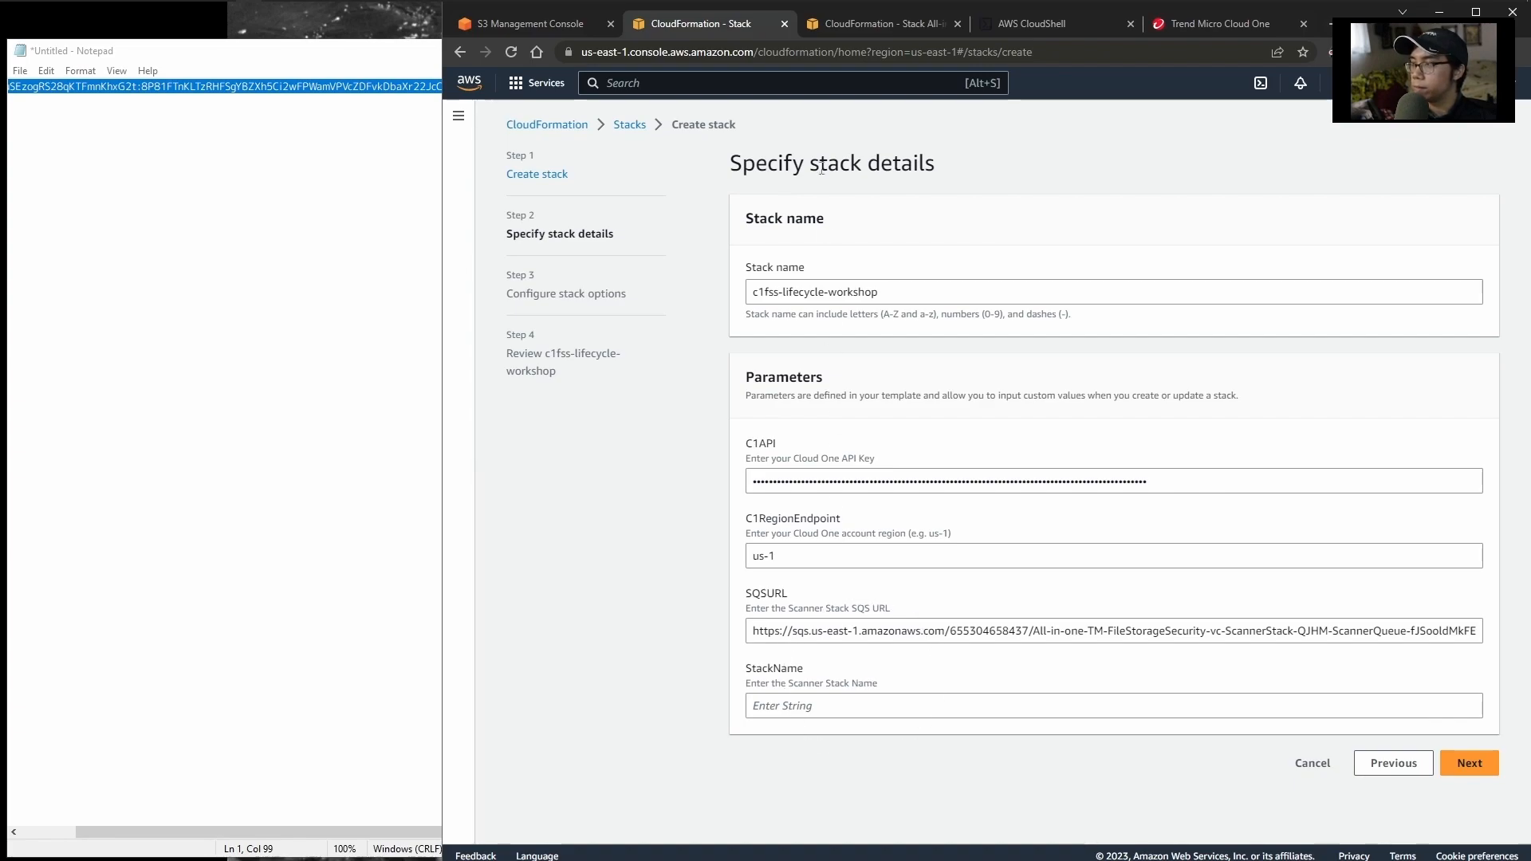
left_click(863, 27)
left_click_drag(1086, 245, 735, 250)
key("ctrl+c")
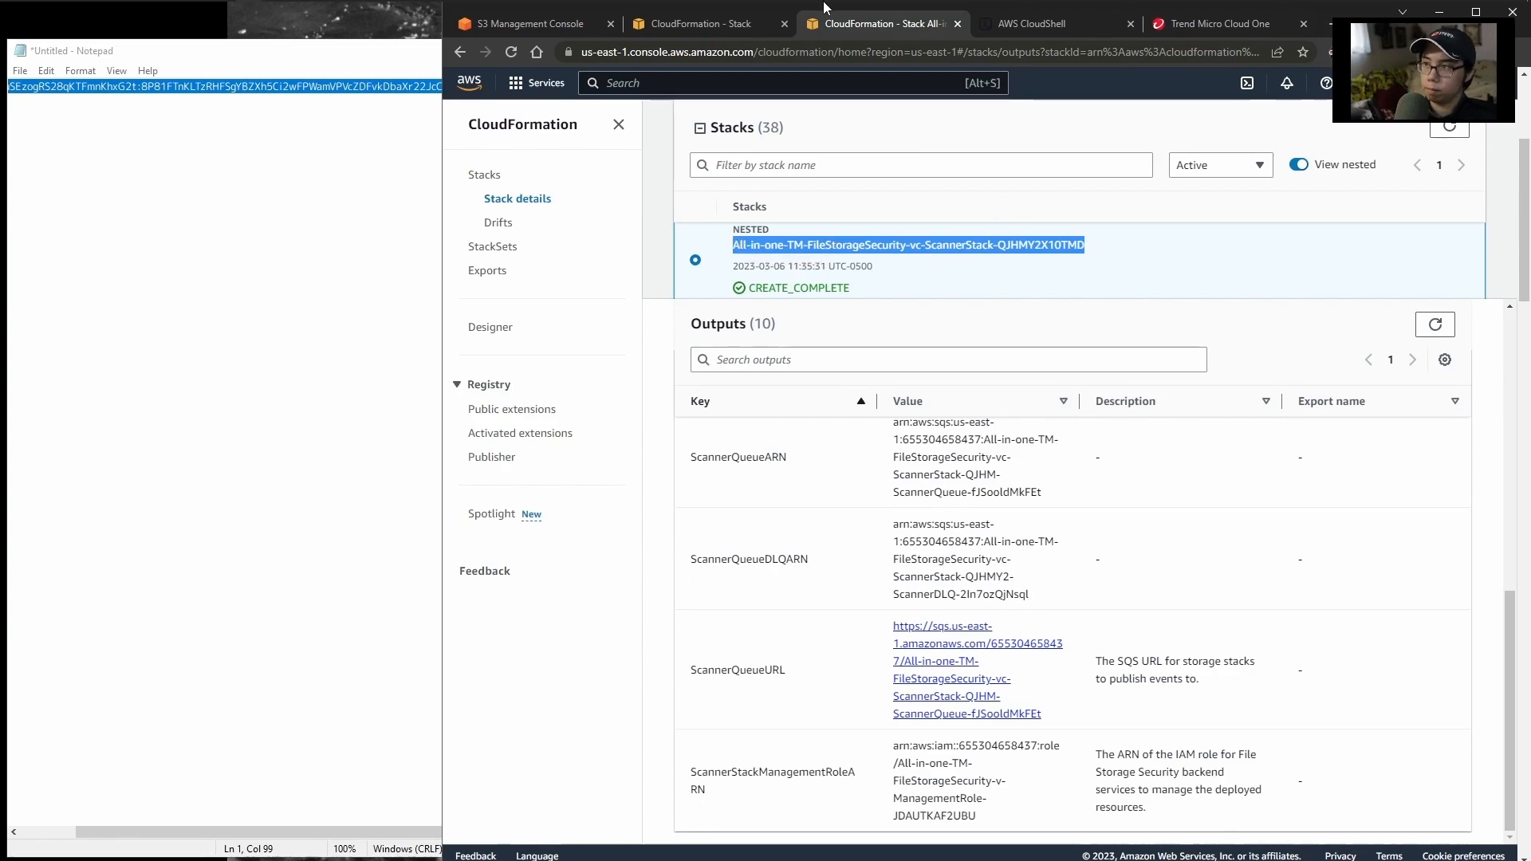
left_click(718, 24)
left_click(854, 705)
key("ctrl+v")
left_click(1105, 683)
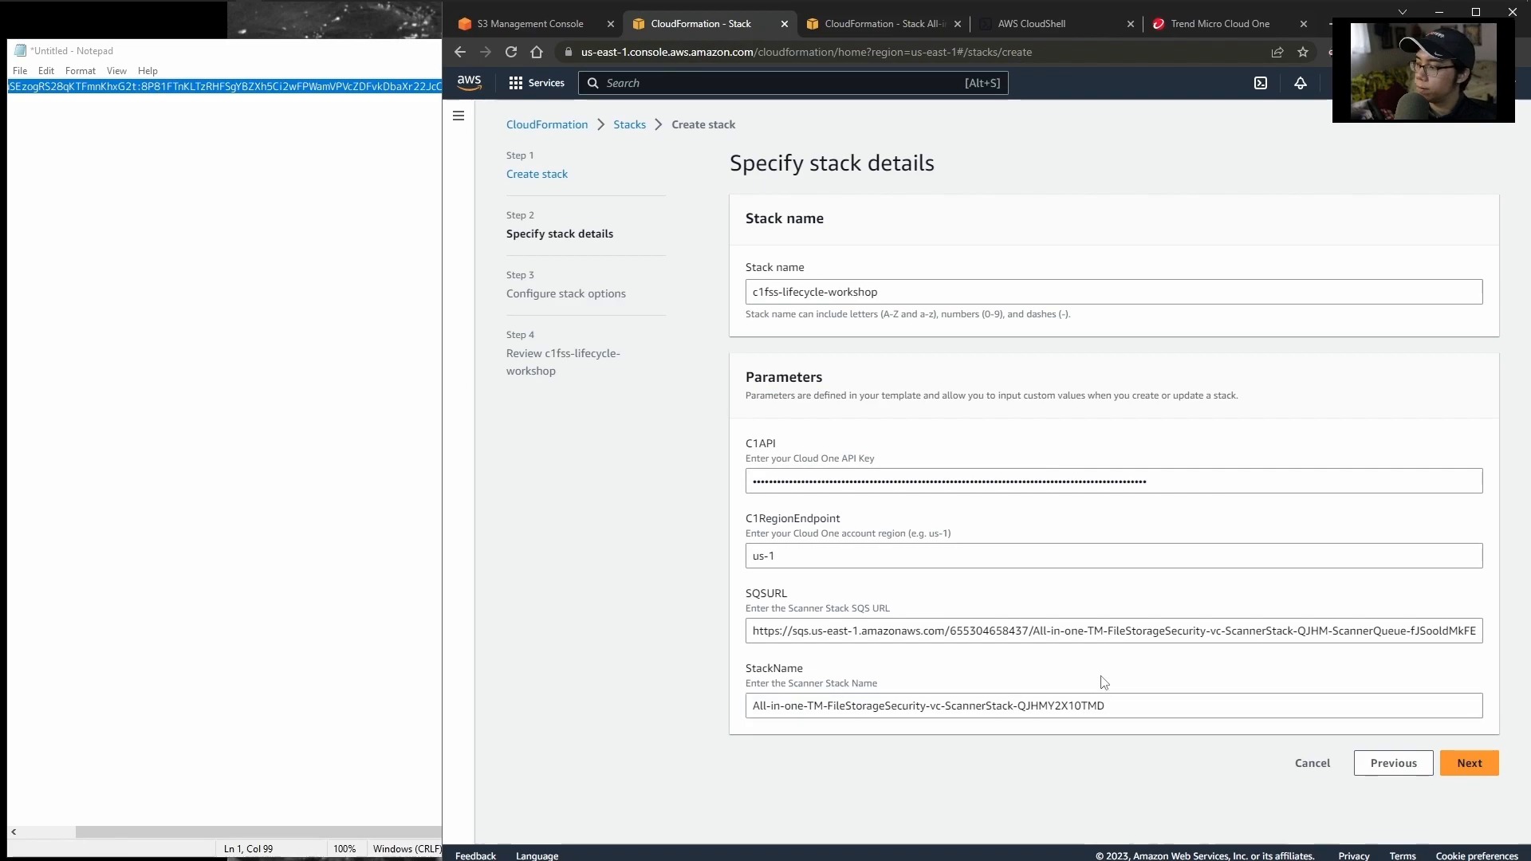
- Keep the default stack options, acknowledge the creation of IAM resources with custom names and submit the c1fss-lifecycle-workshop stack
left_click(1479, 759)
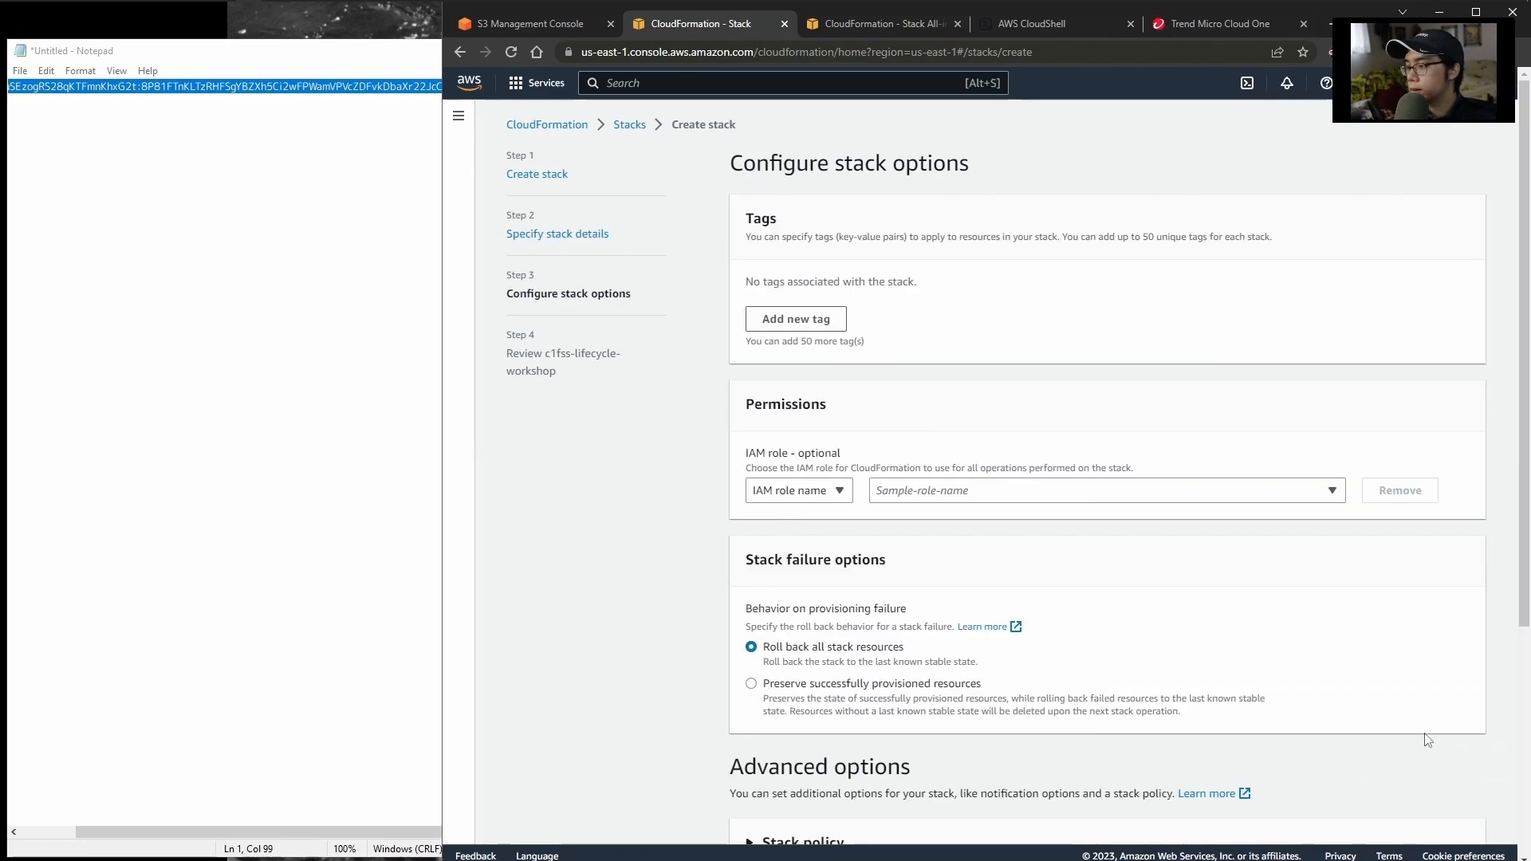
scroll(1422, 735, "down", 4)
left_click(1463, 815)
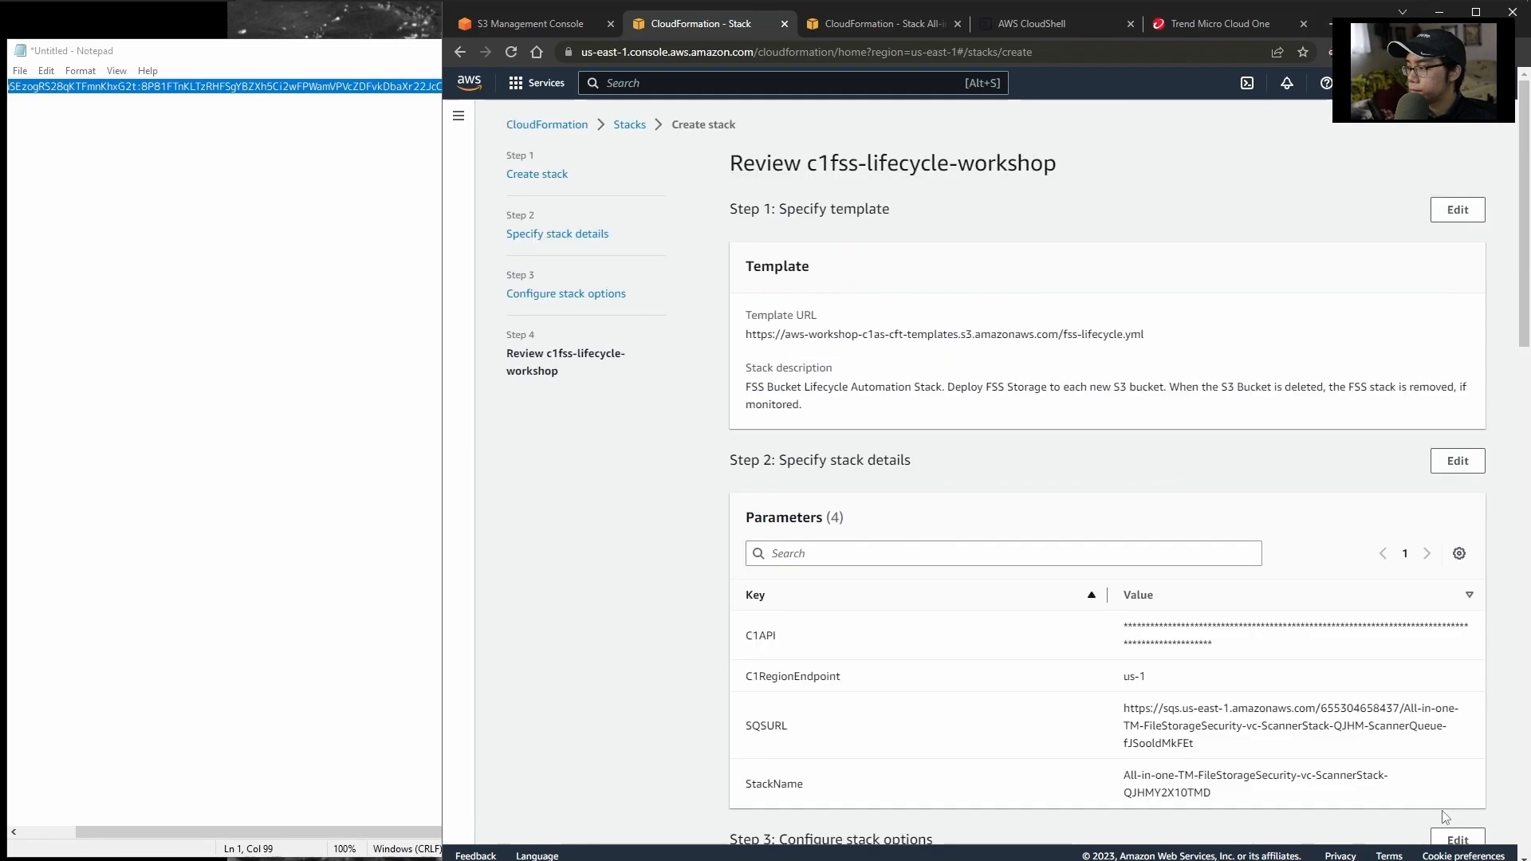
scroll(1217, 540, "down", 2)
scroll(1174, 528, "down", 15)
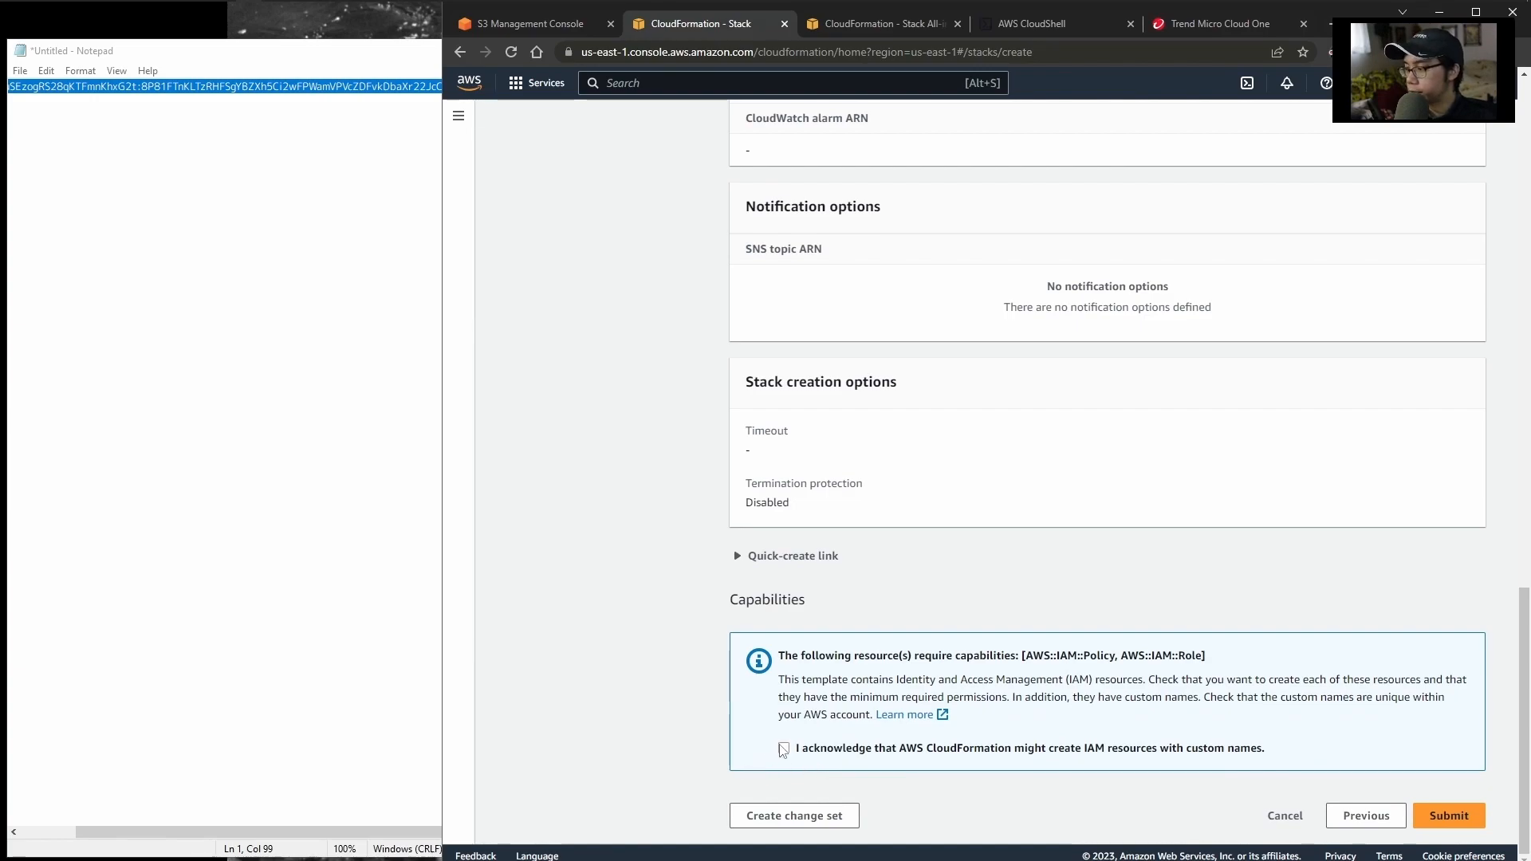
left_click(784, 750)
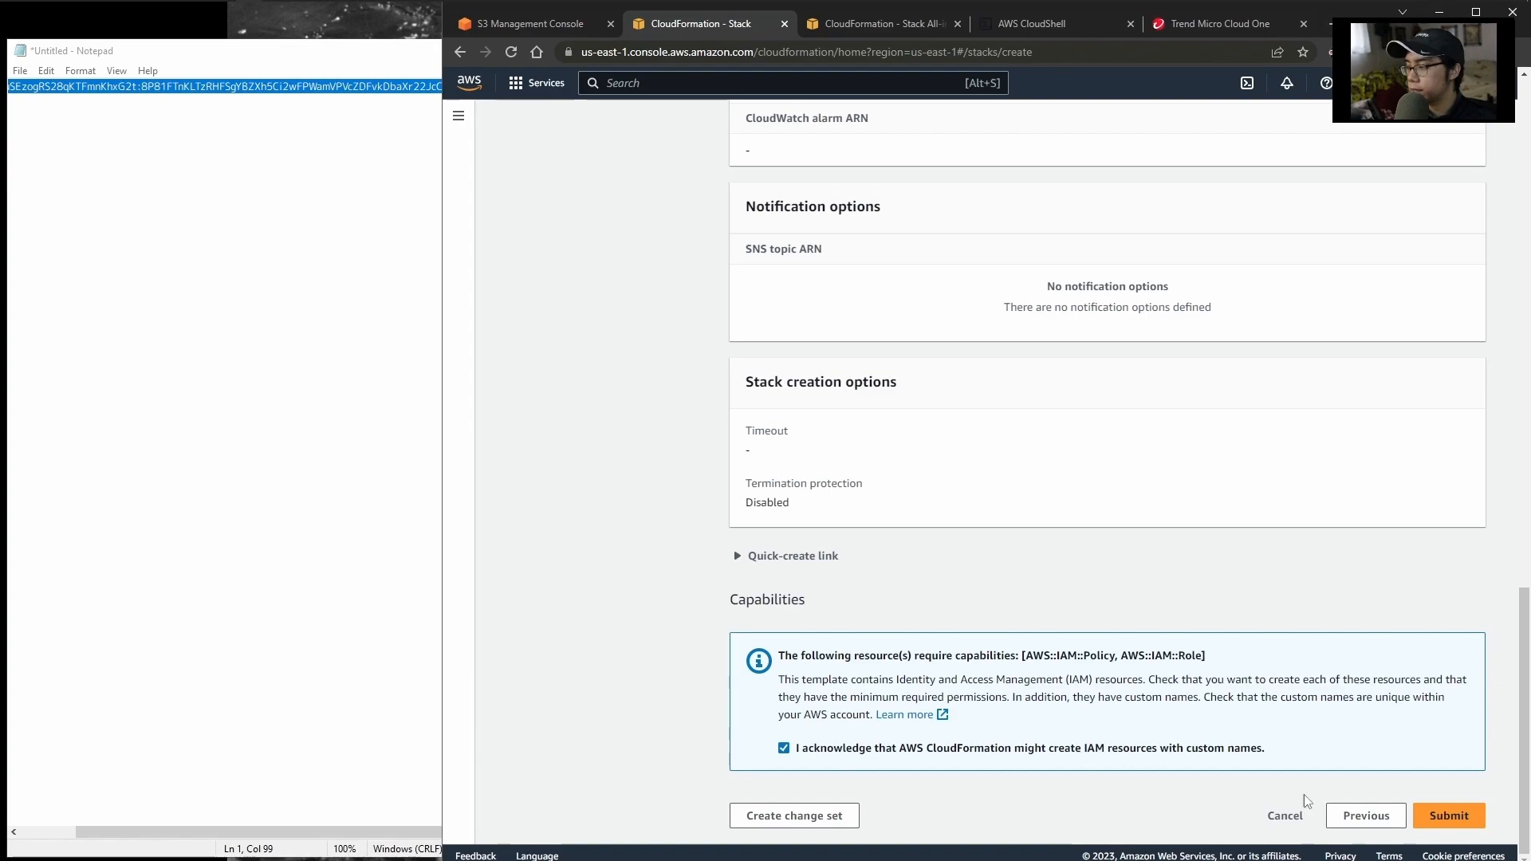
left_click(1461, 822)
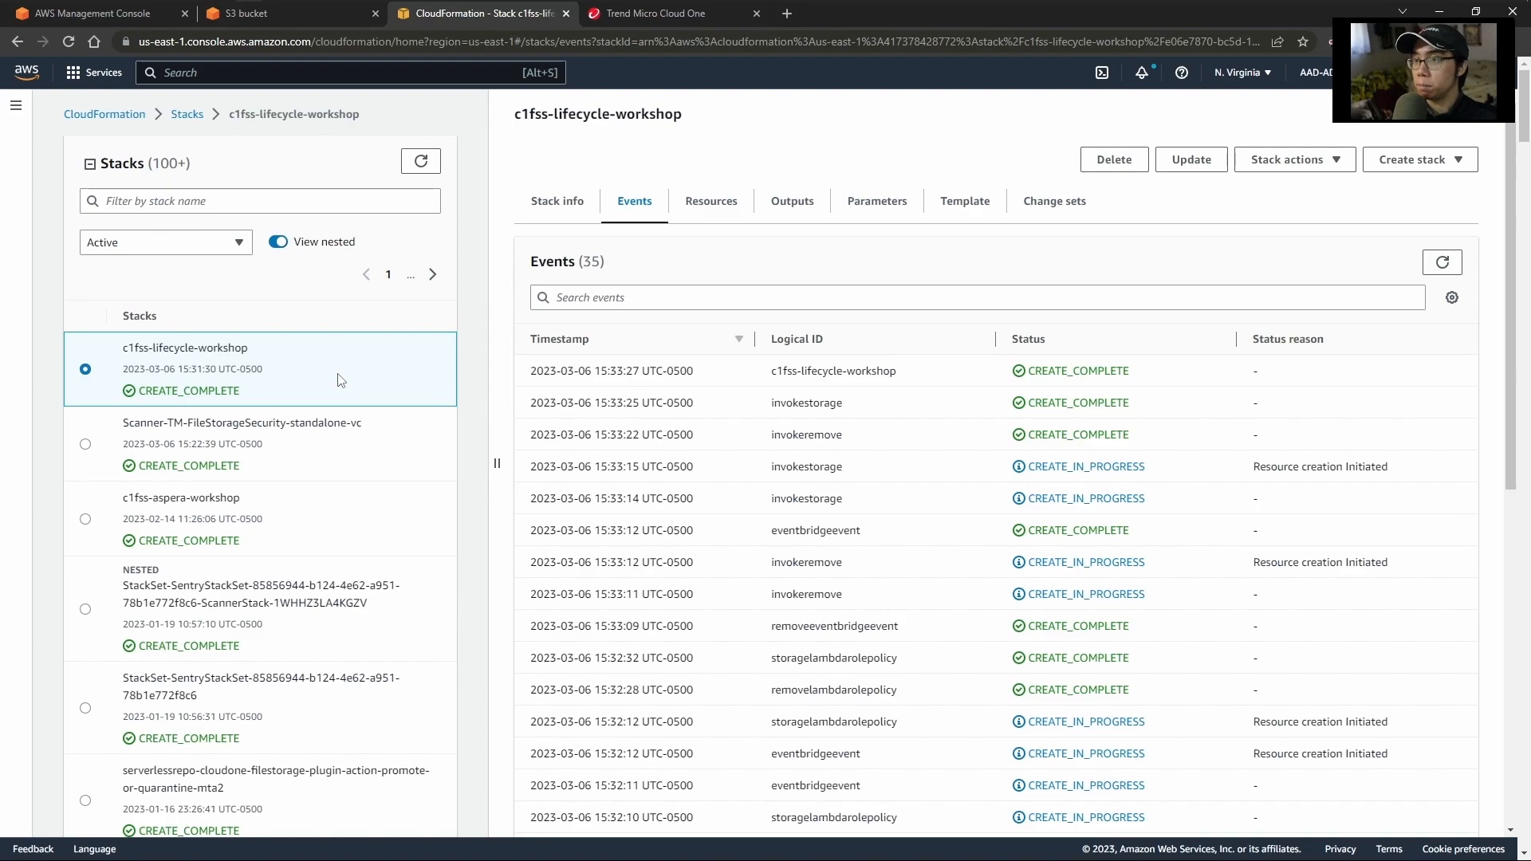
- Create an S3 bucket named fss-vc-new-bucket in US East (N. Virginia), keeping the default settings
left_click(303, 13)
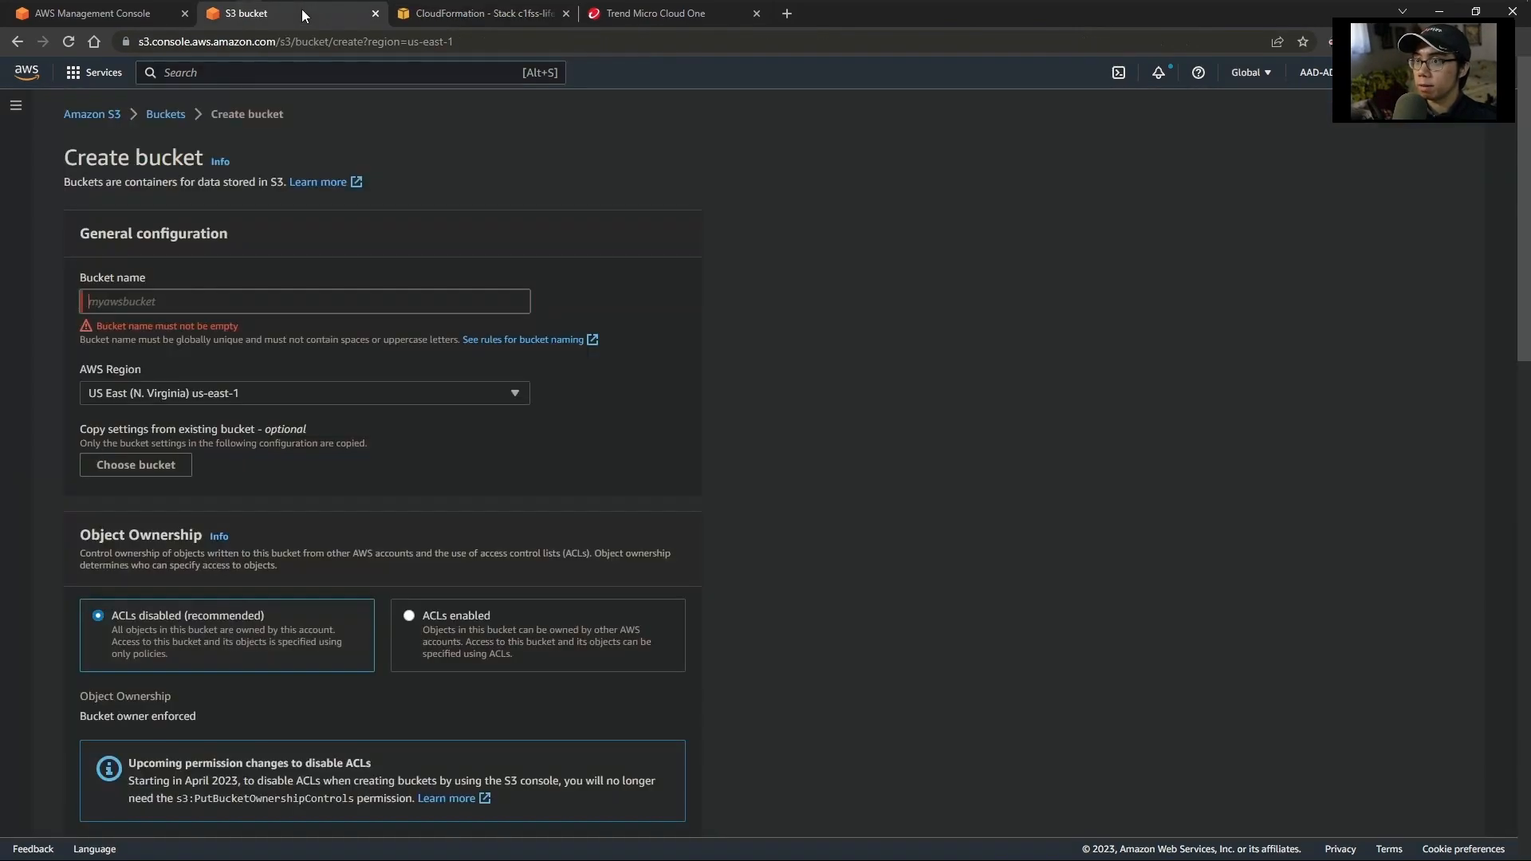
left_click(274, 303)
type("fss-vc-new")
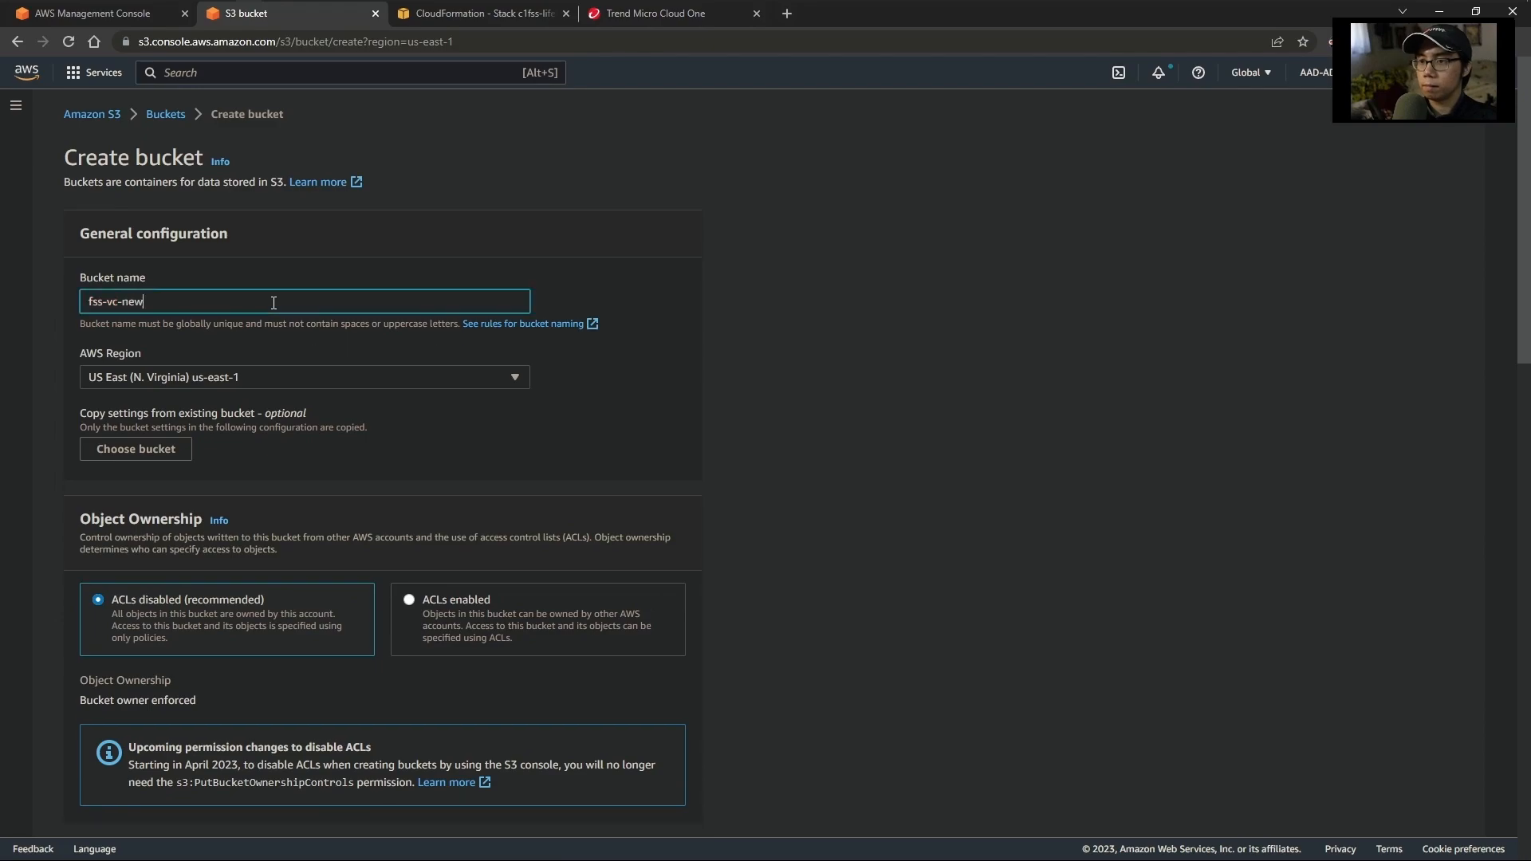
type("-buckey")
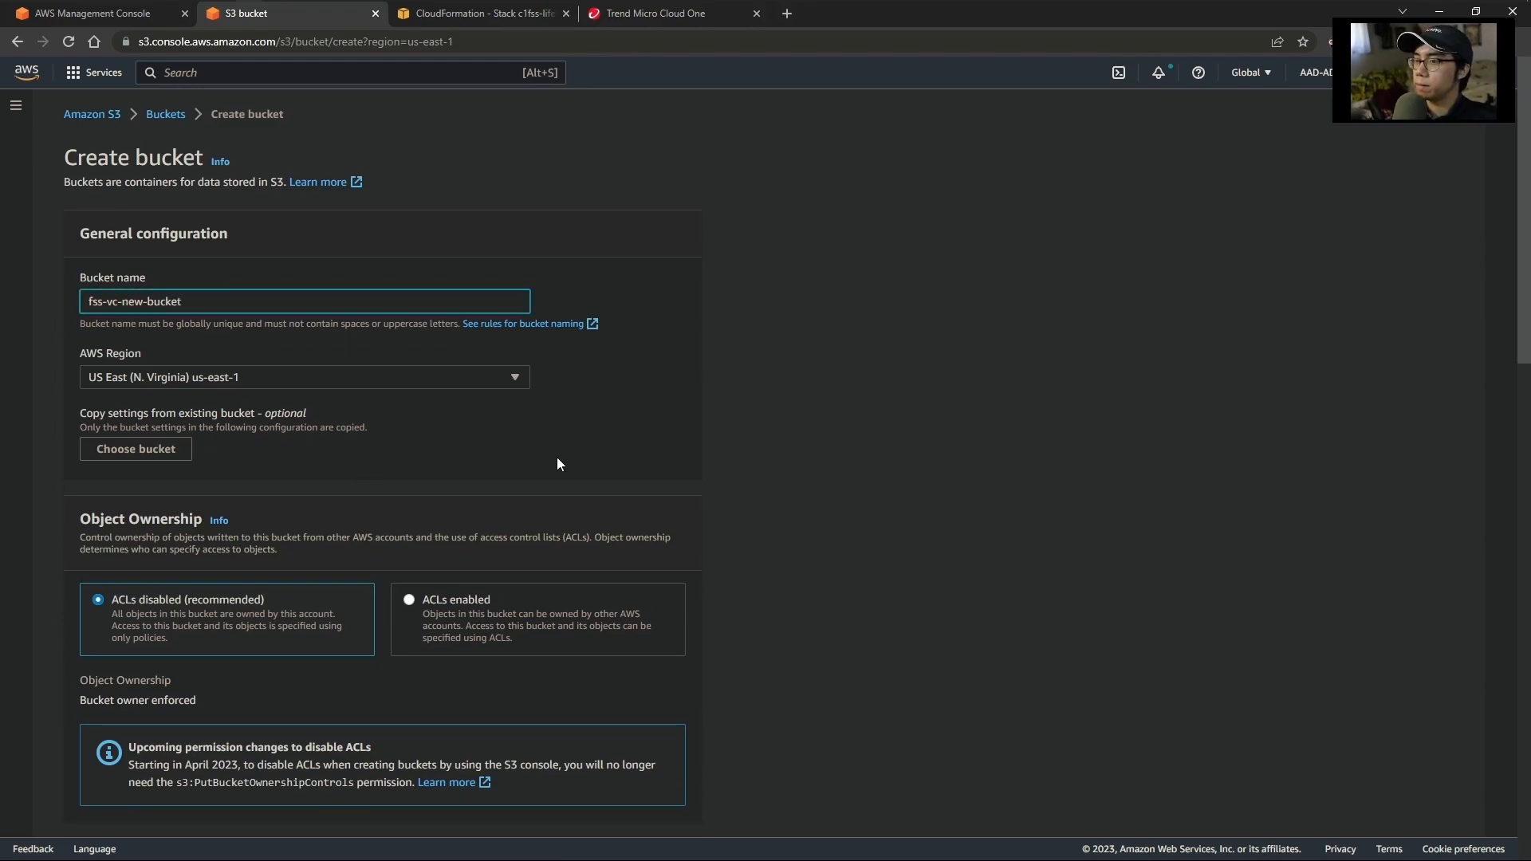
scroll(573, 459, "down", 15)
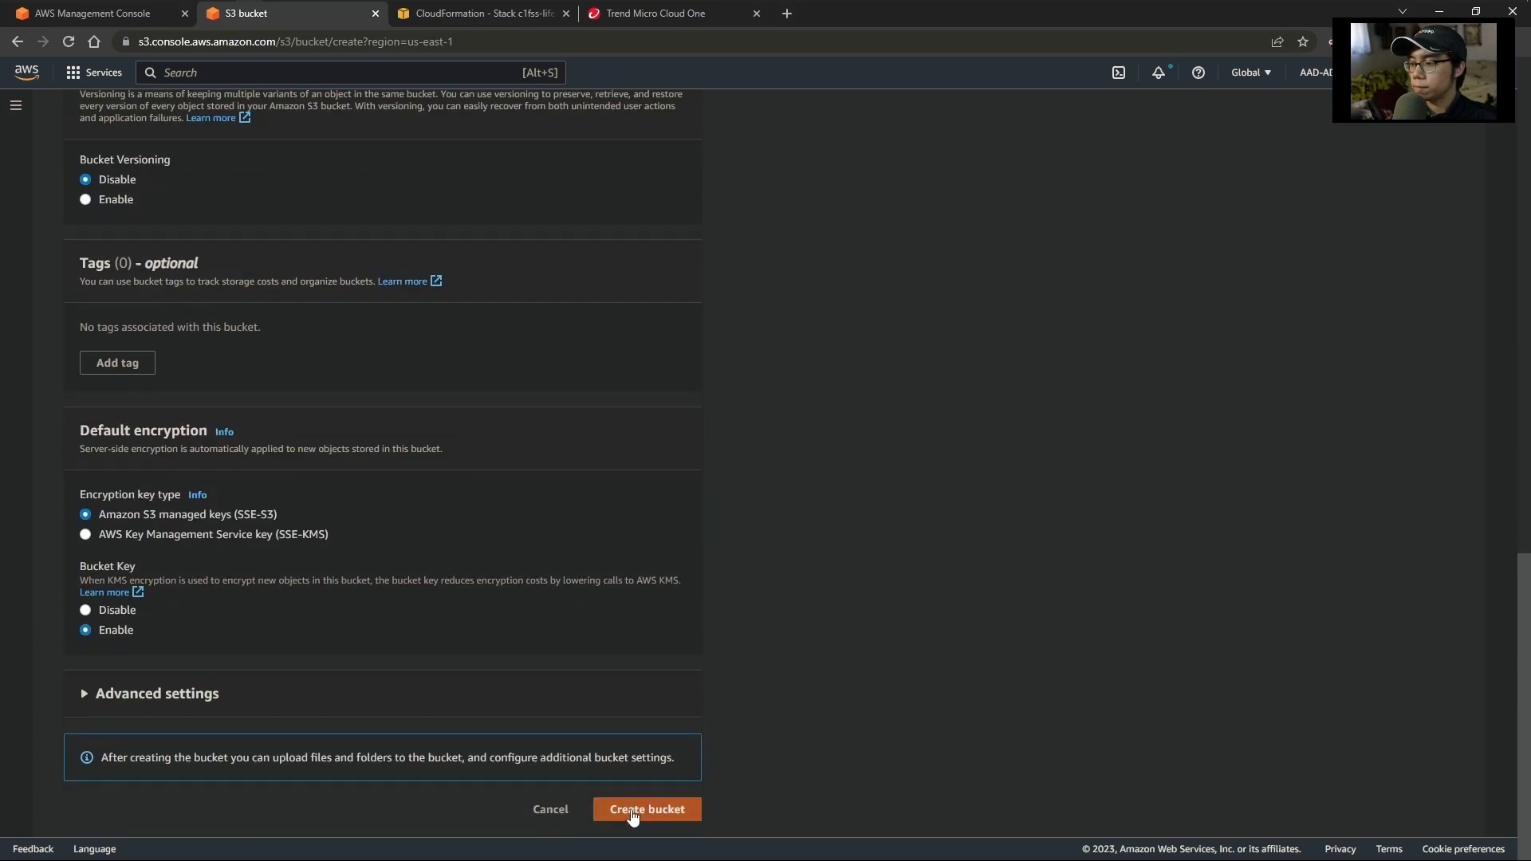
left_click(628, 810)
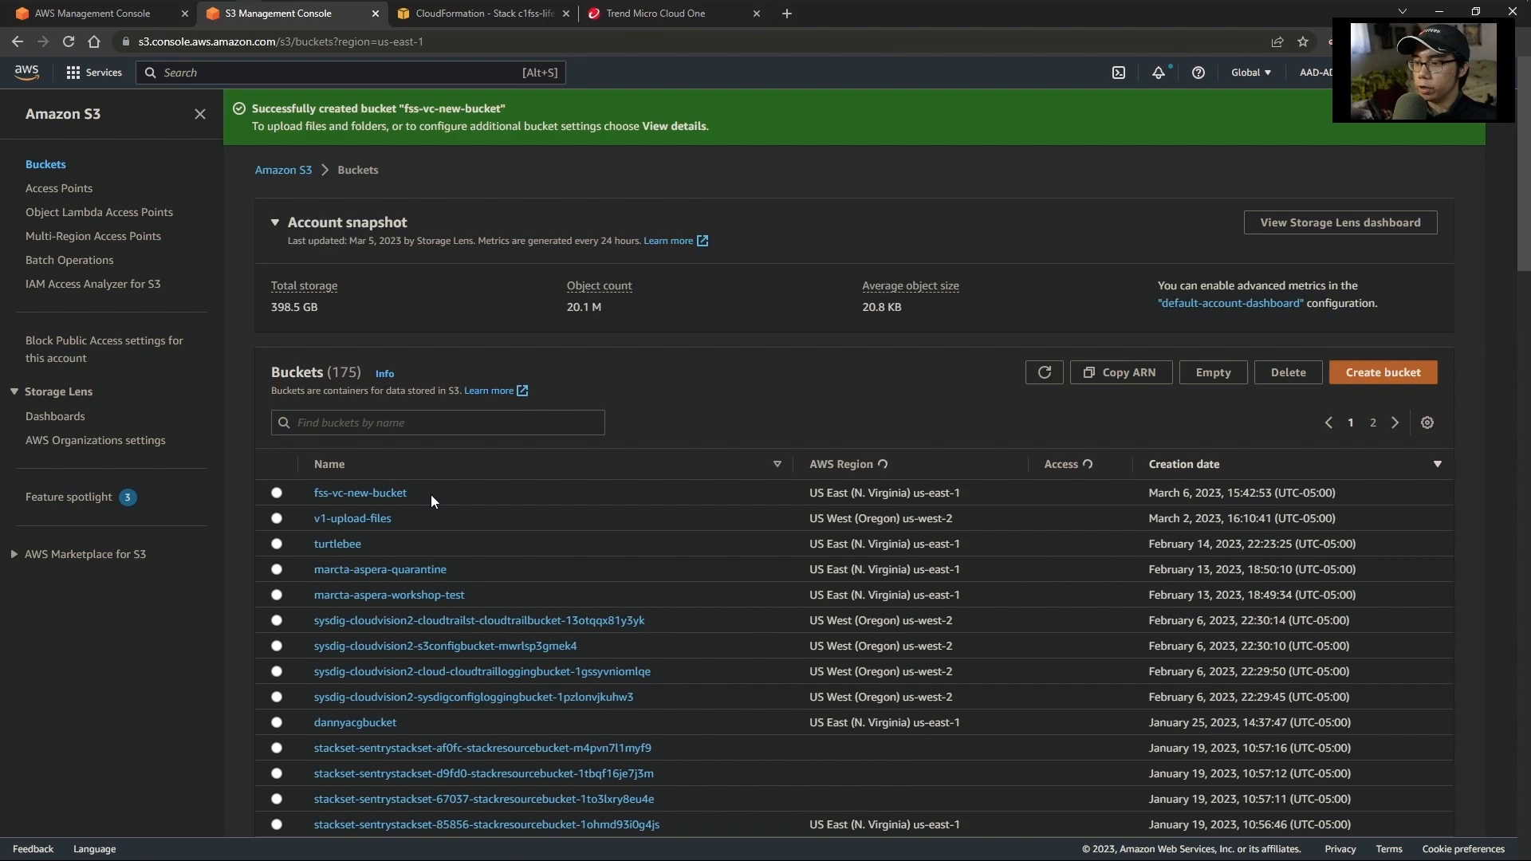
key("ctrl")
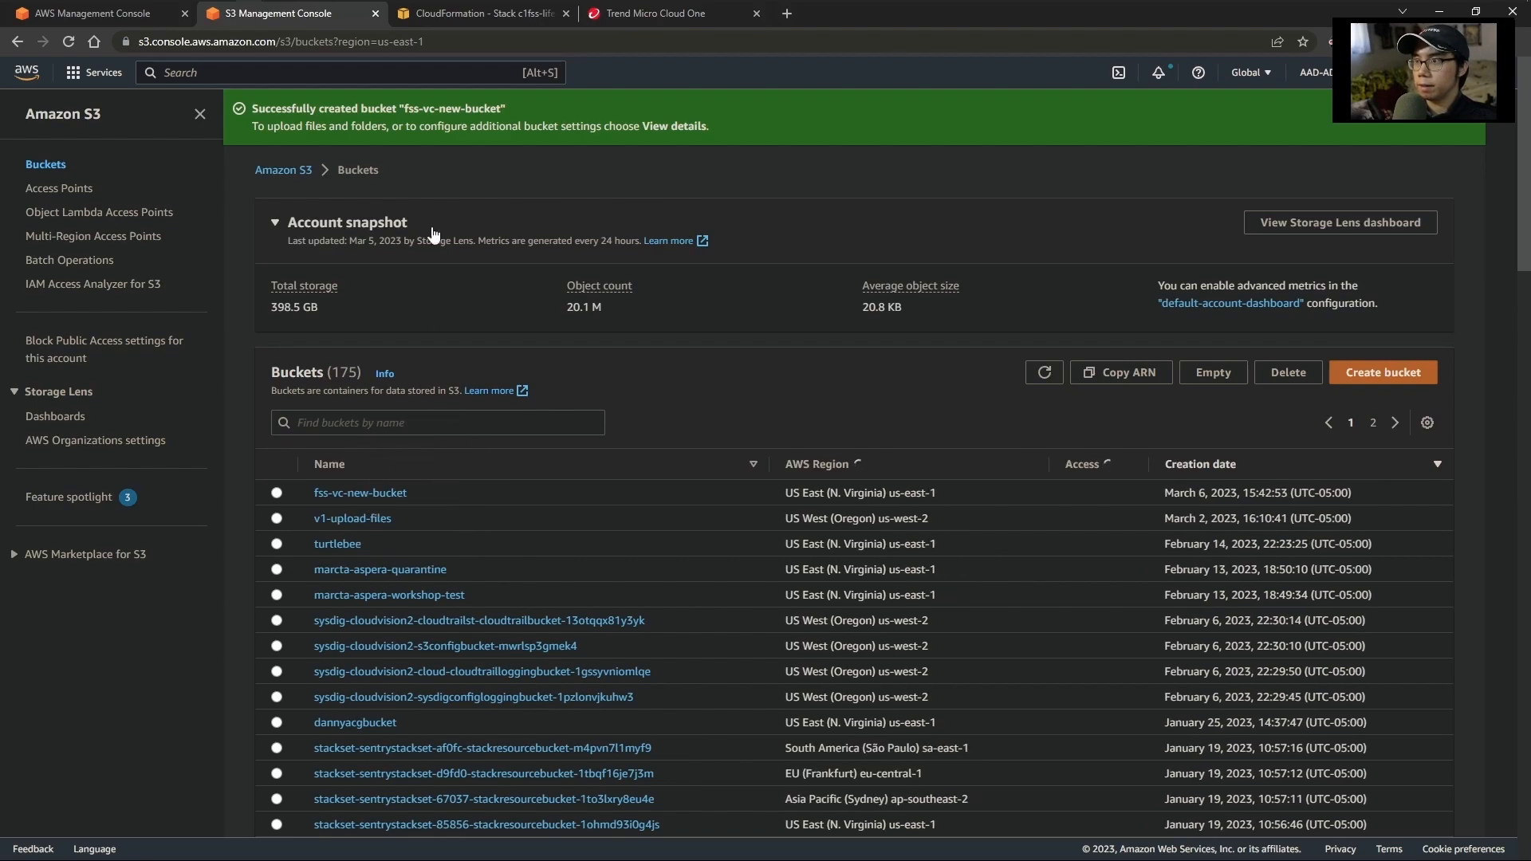
- Refresh the CloudFormation stack list and review the events of the C1-FSS-Storage-fss-vc-new-bucket stack
left_click(453, 13)
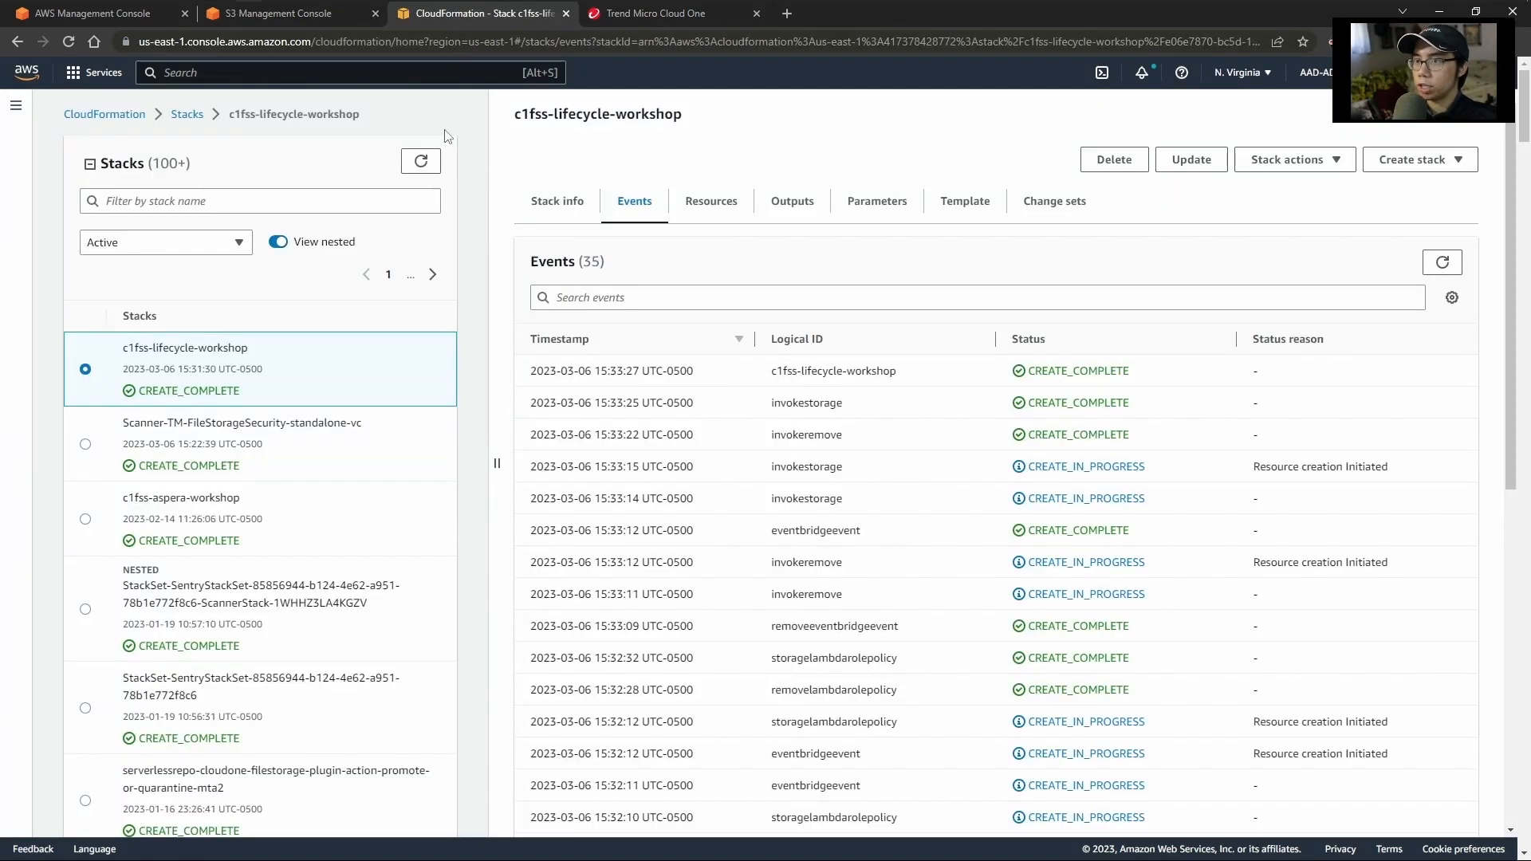
left_click(421, 162)
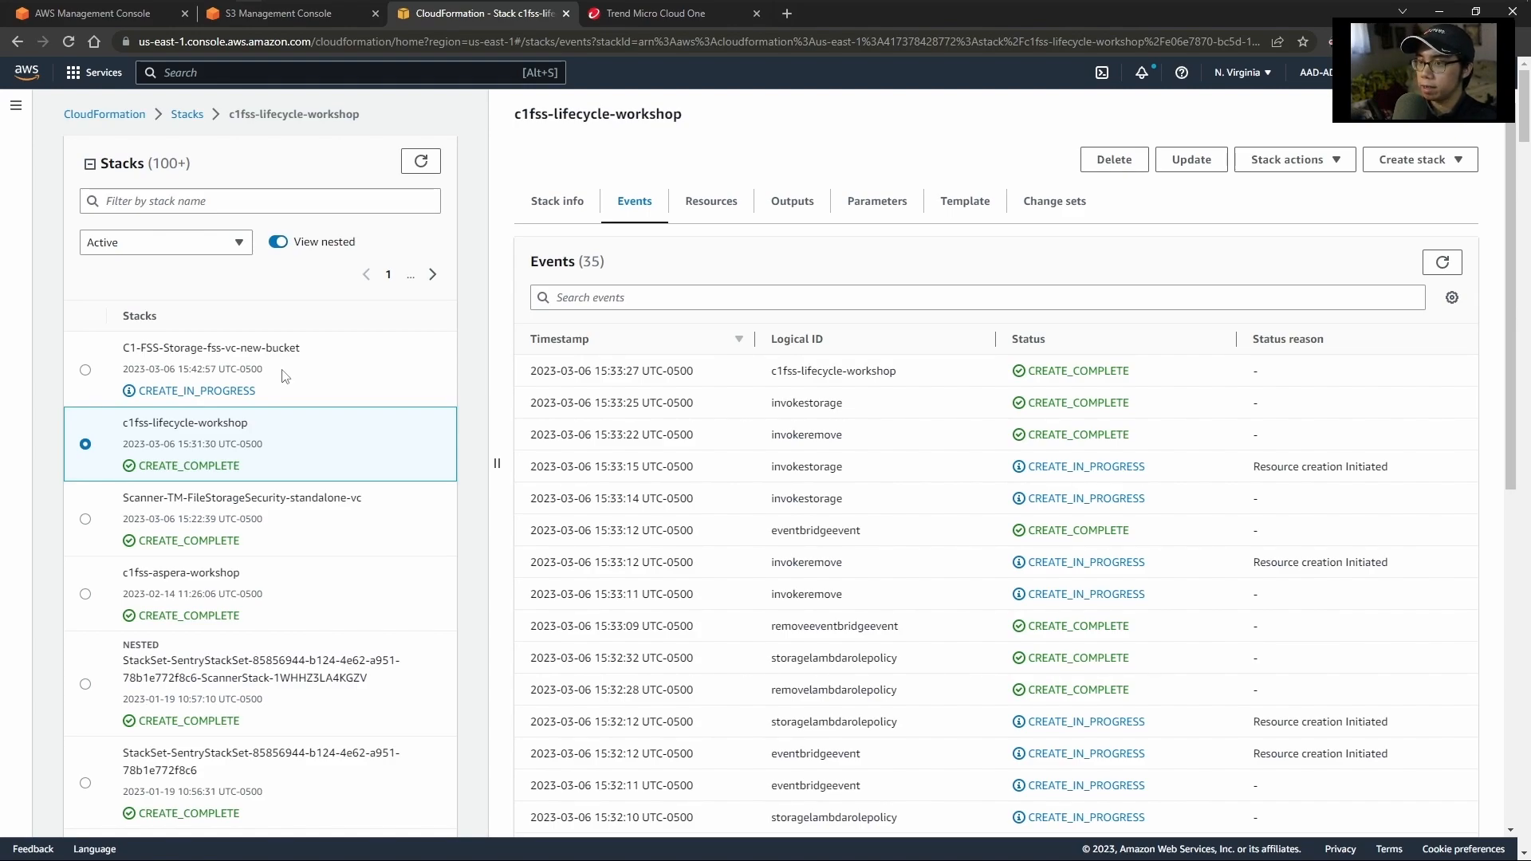
left_click(363, 379)
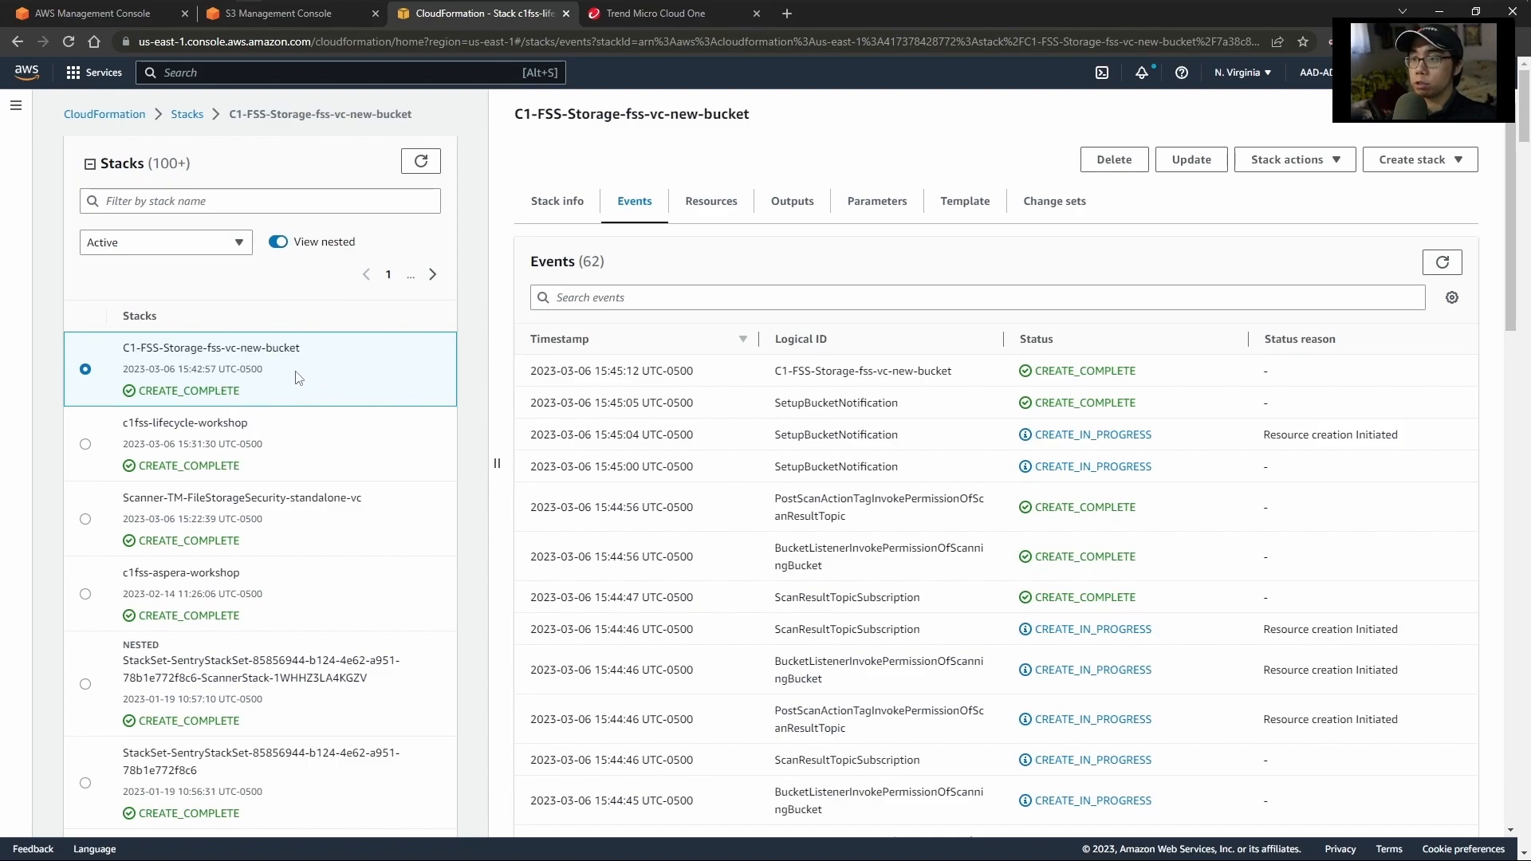
- Delete the fss-vc-new-bucket bucket in S3, confirming with its name, and refresh the CloudFormation stack list
left_click(293, 21)
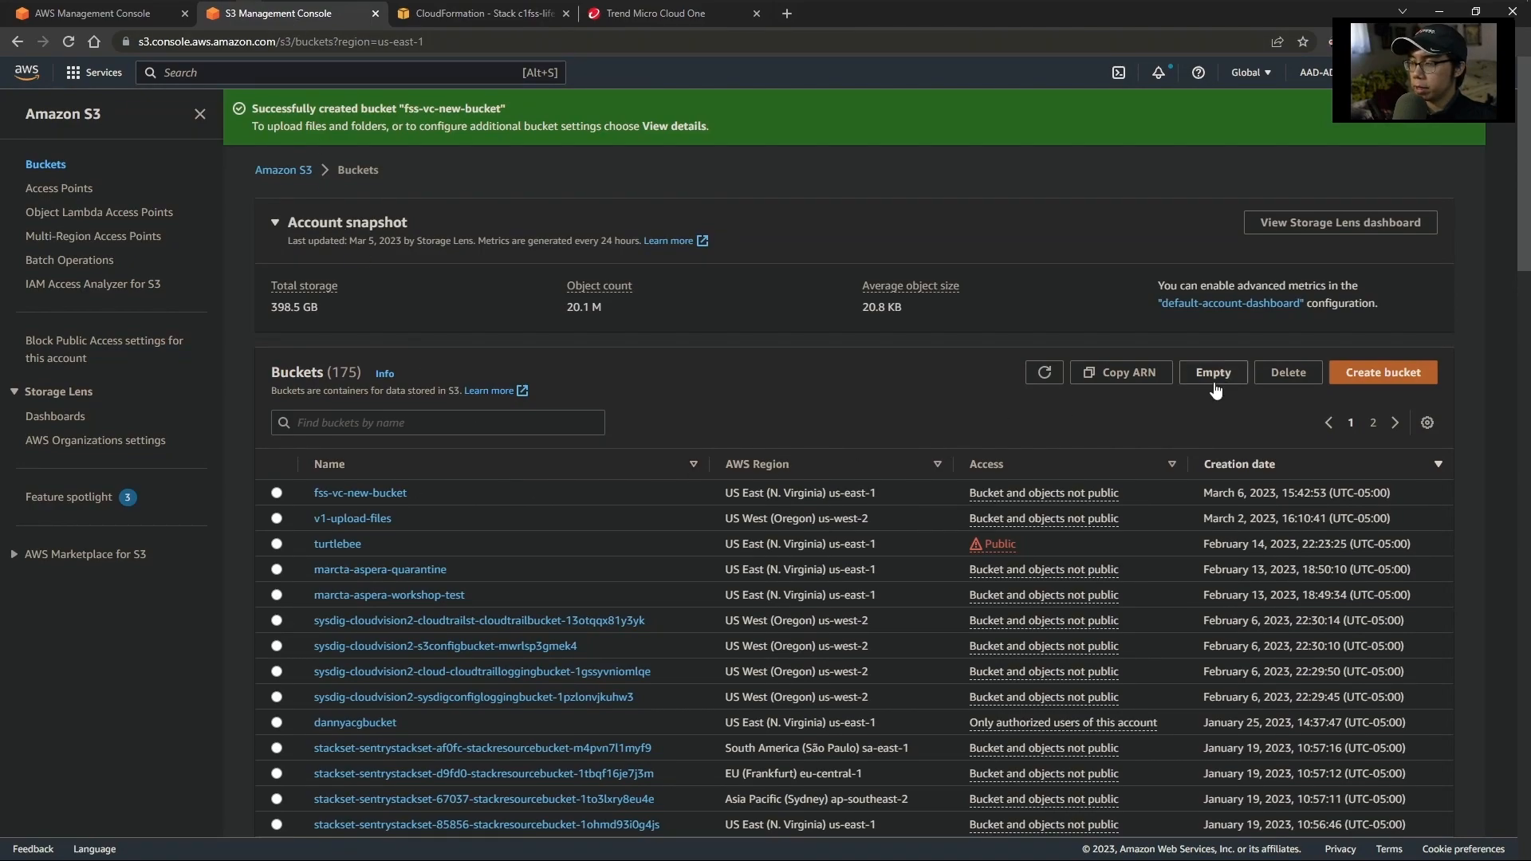
left_click(277, 493)
left_click(1268, 381)
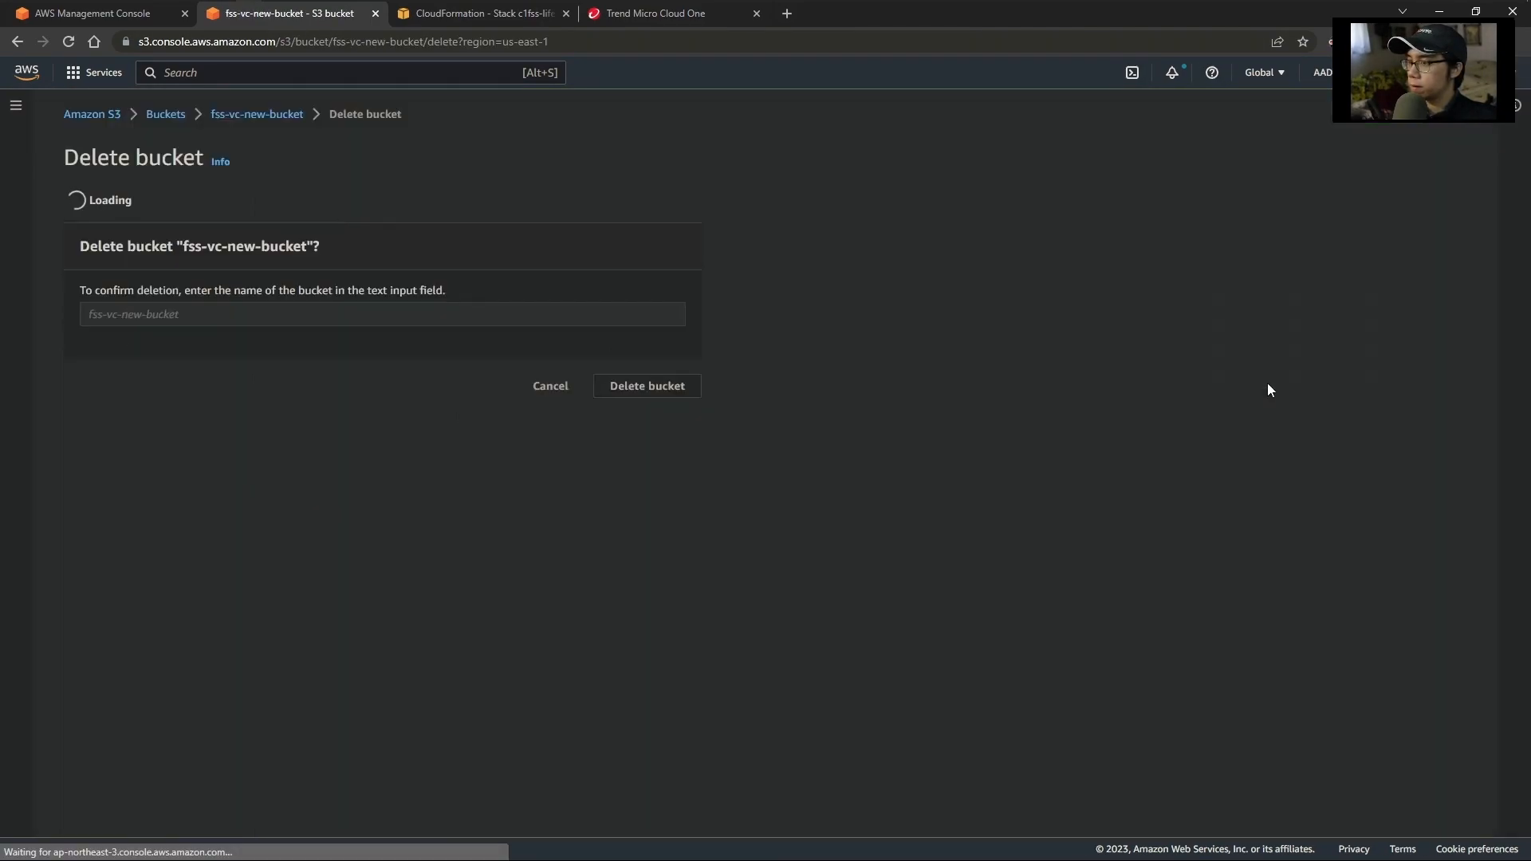
left_click_drag(180, 317, 301, 319)
key("ctrl+c")
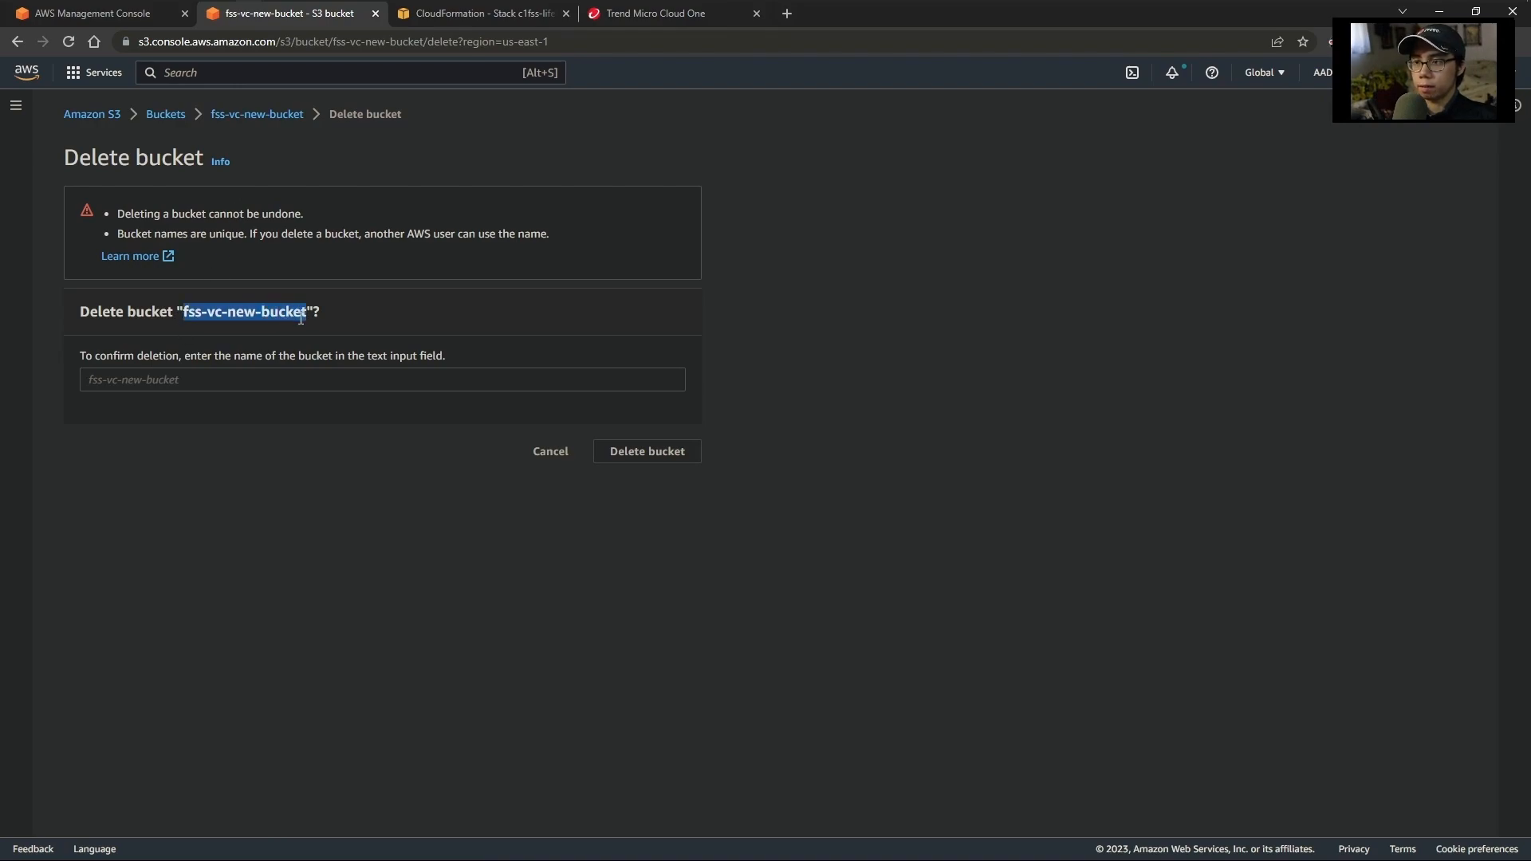
left_click(309, 381)
key("ctrl+v")
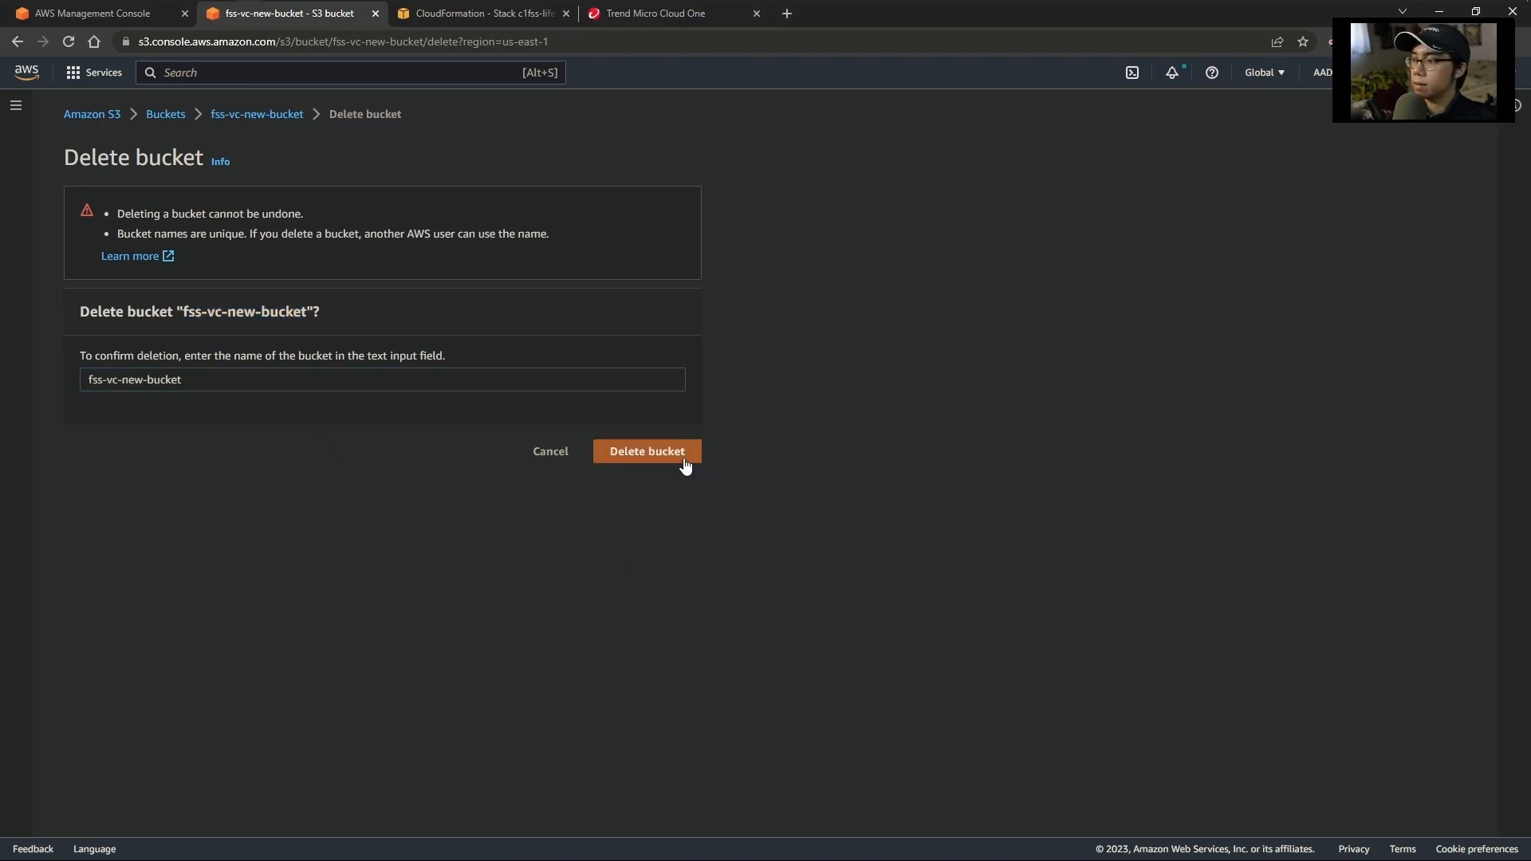
left_click(682, 458)
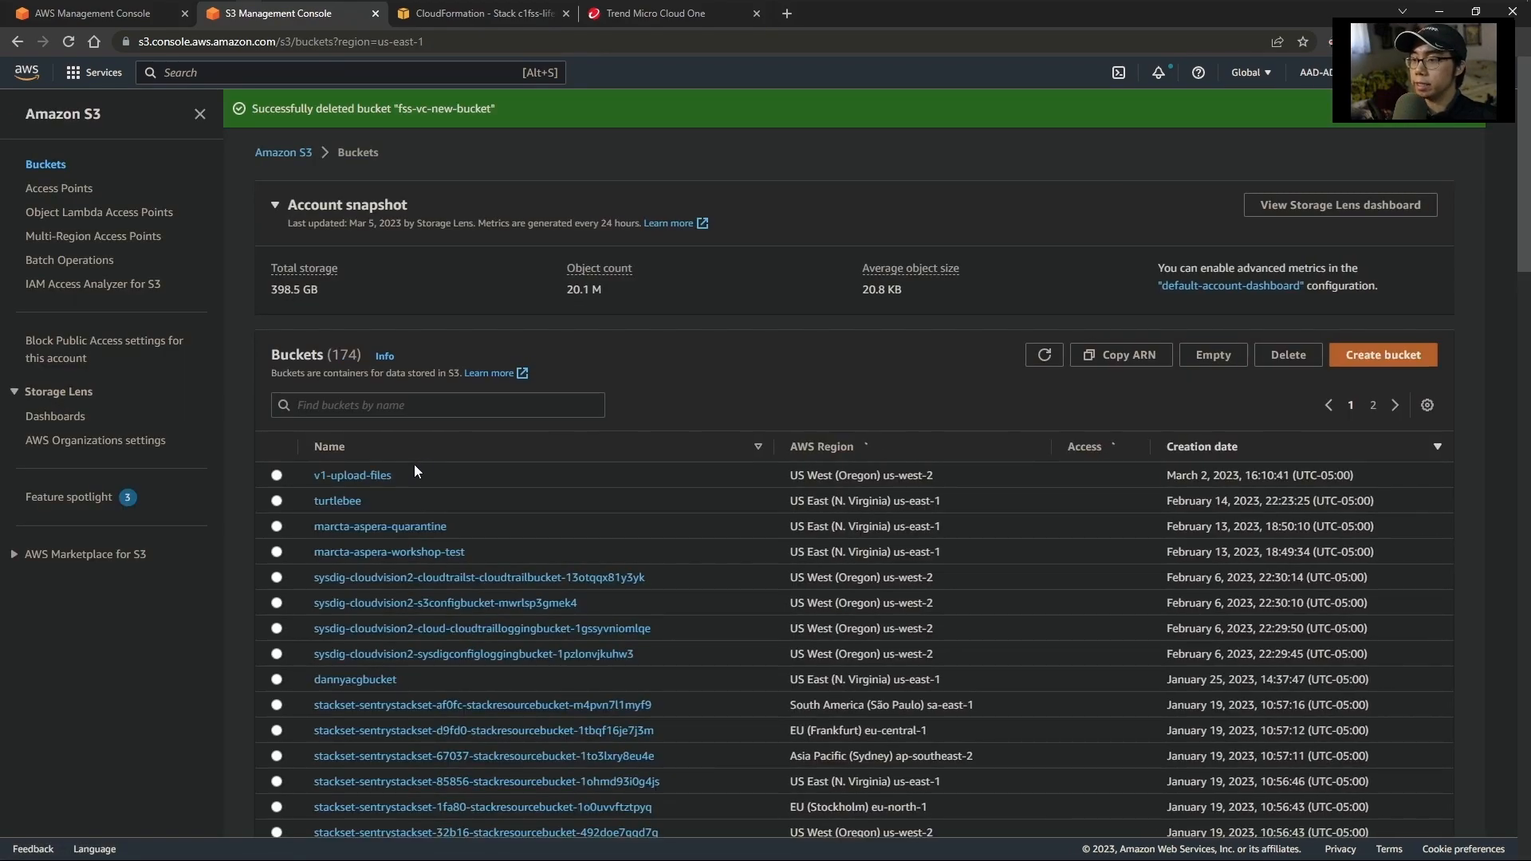
left_click(455, 12)
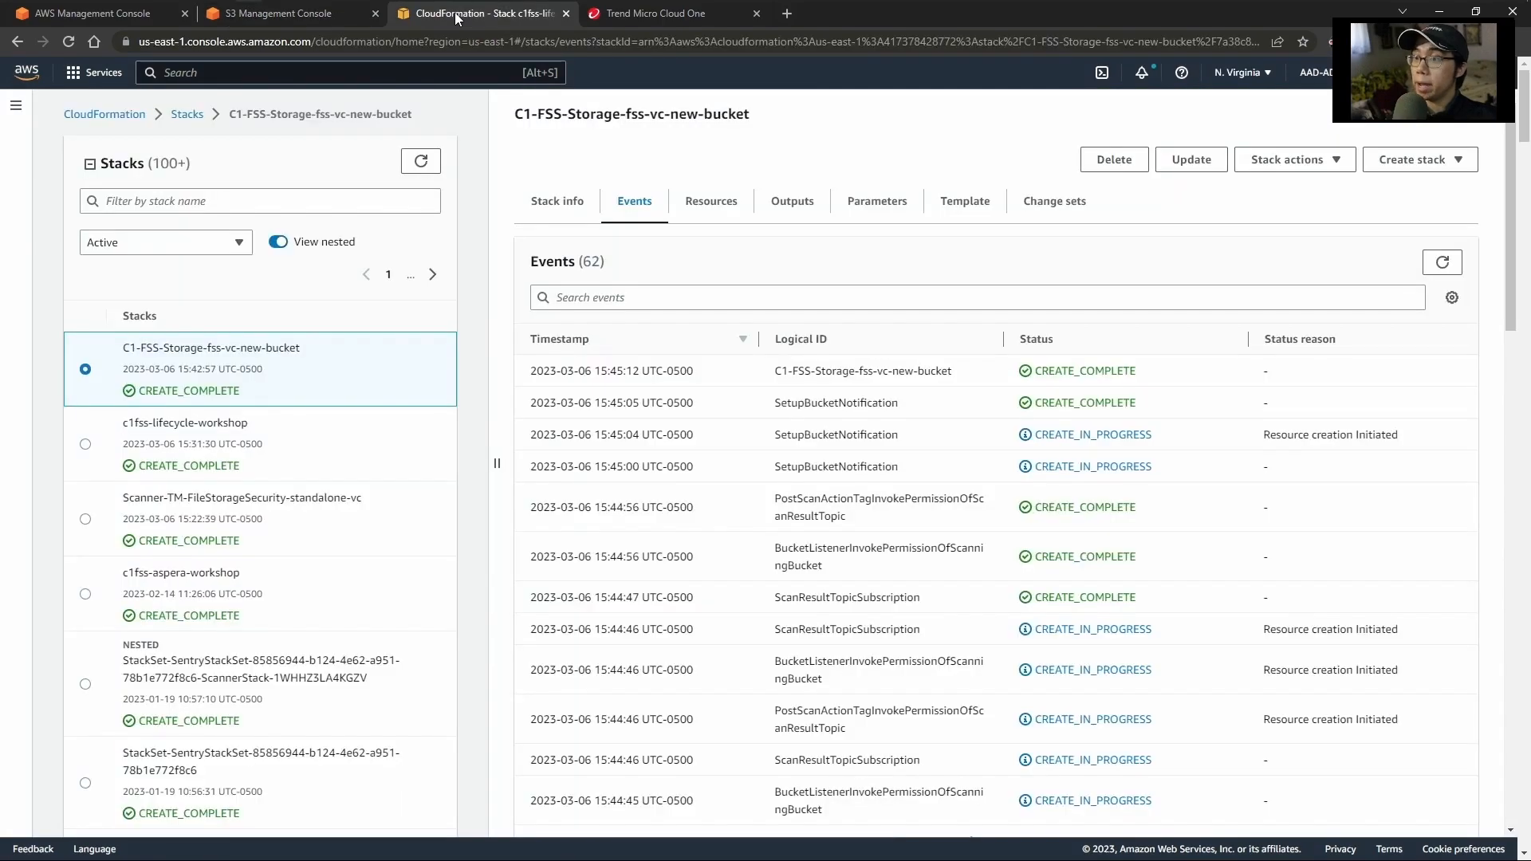
left_click(422, 161)
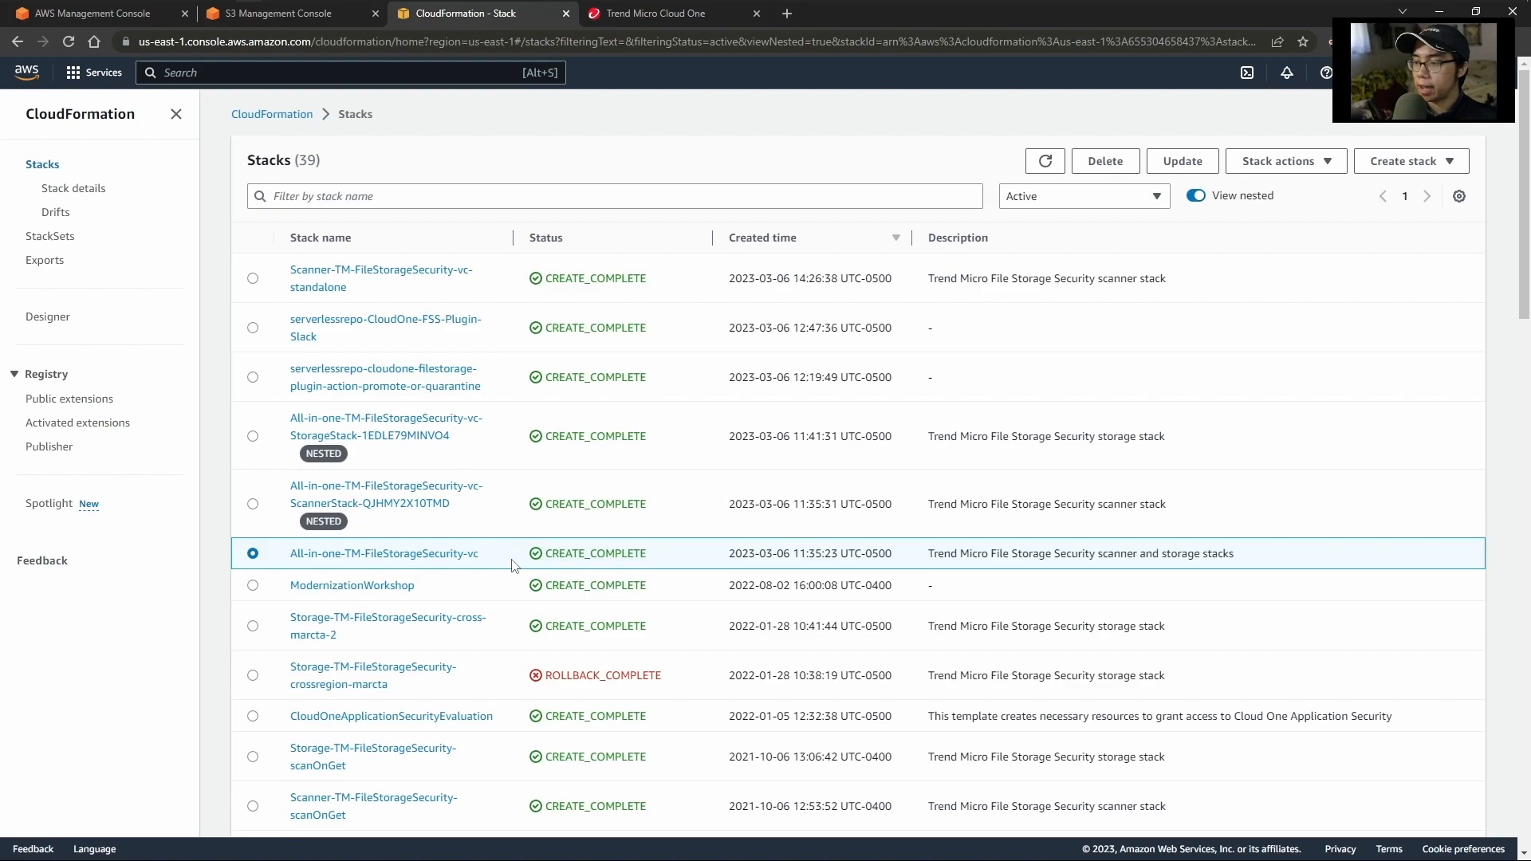
- Bring up the deletion confirmation for the All-in-one-TM-FileStorageSecurity-vc stack and cancel it
left_click(1098, 164)
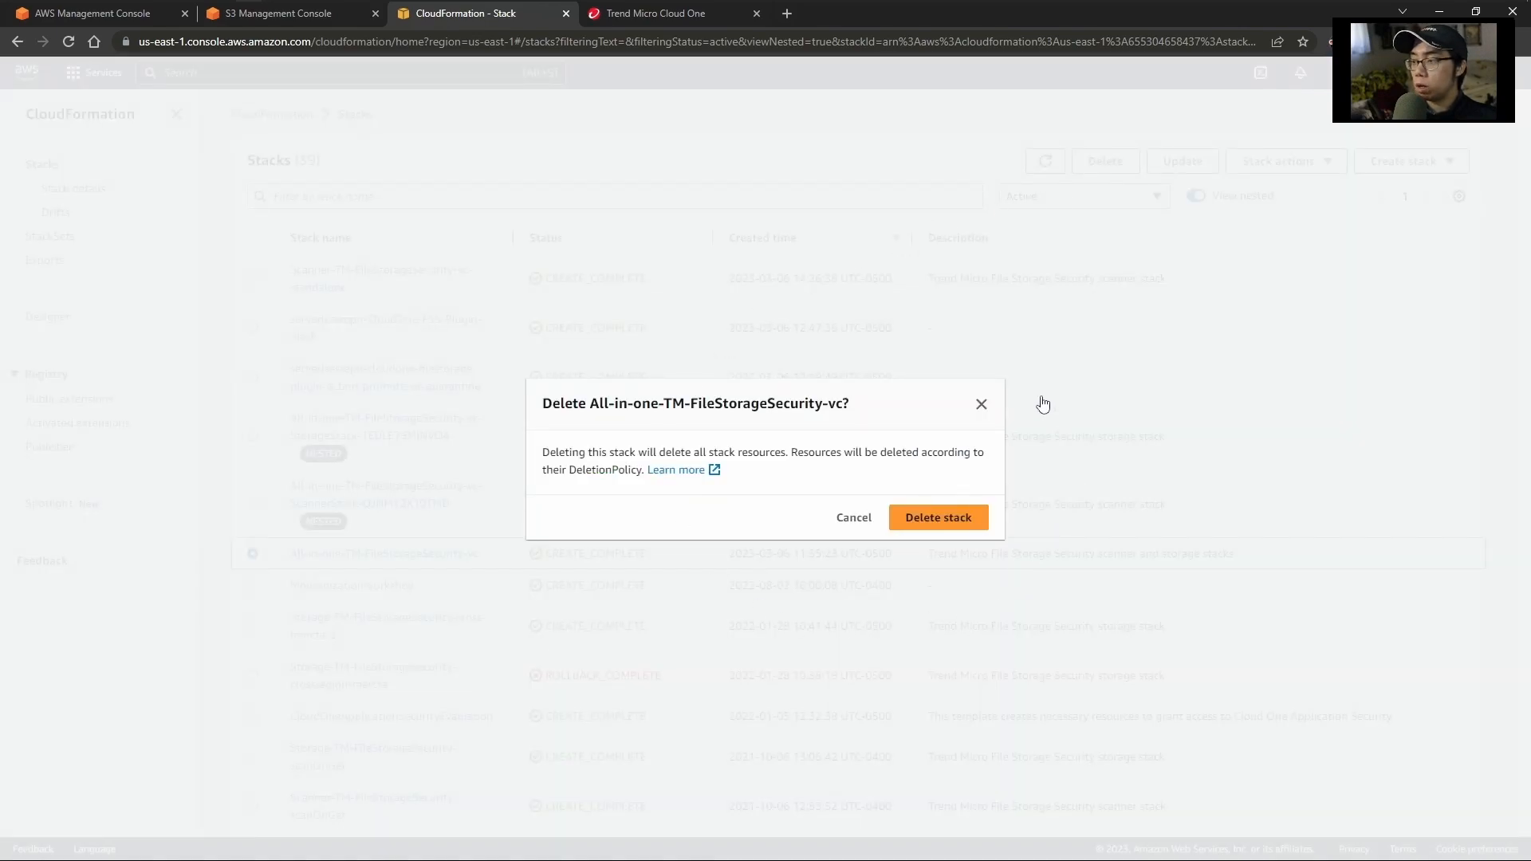
left_click(844, 518)
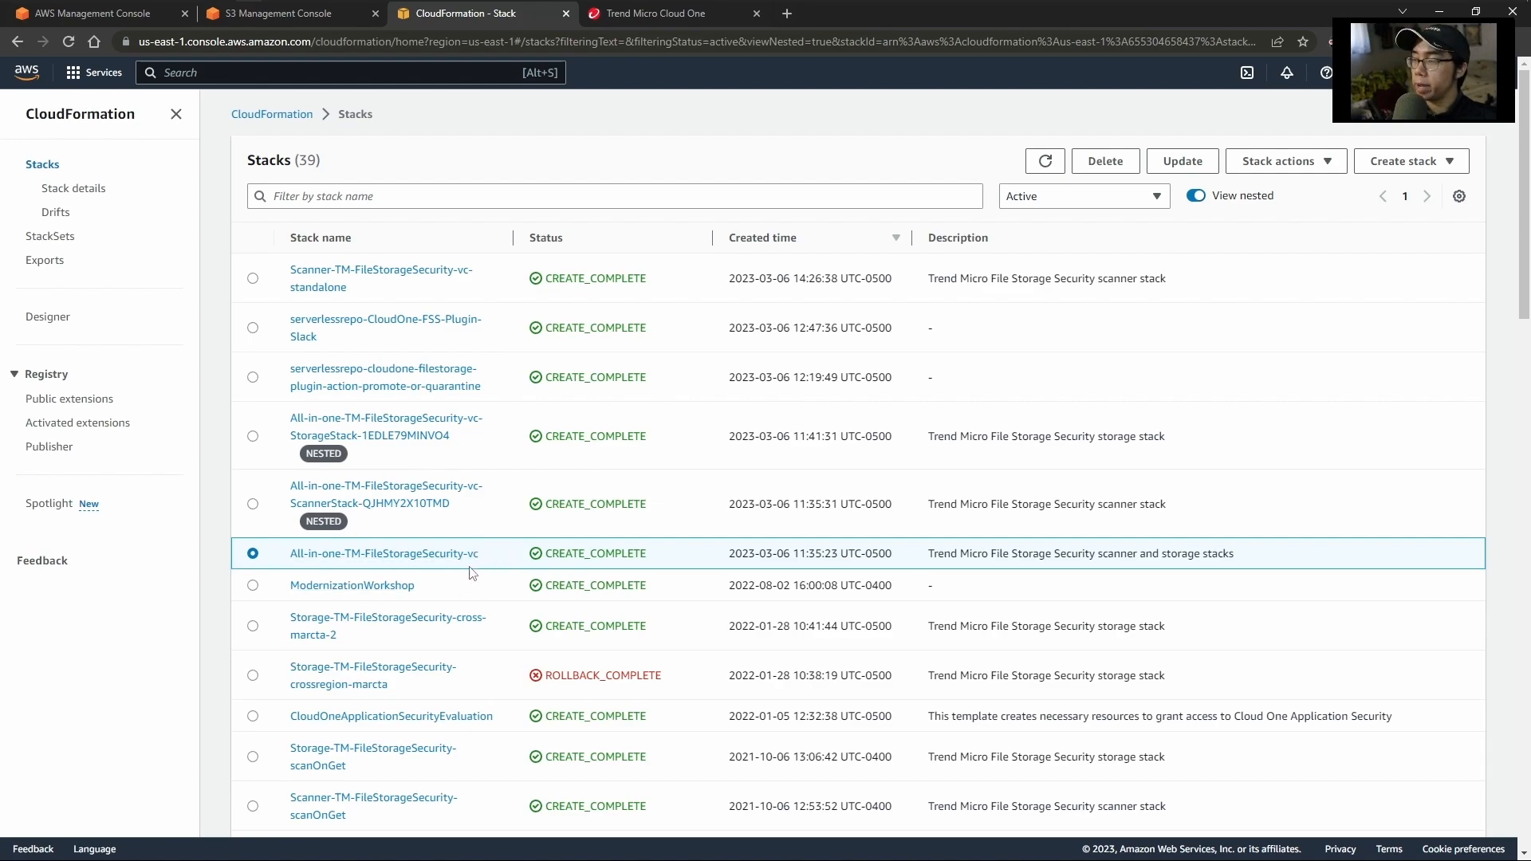
- Switch to Cloud One Stack Management and view the storage linked to the All-in-one-TM-FileStorageSecurity-vc scanner stack
left_click(662, 17)
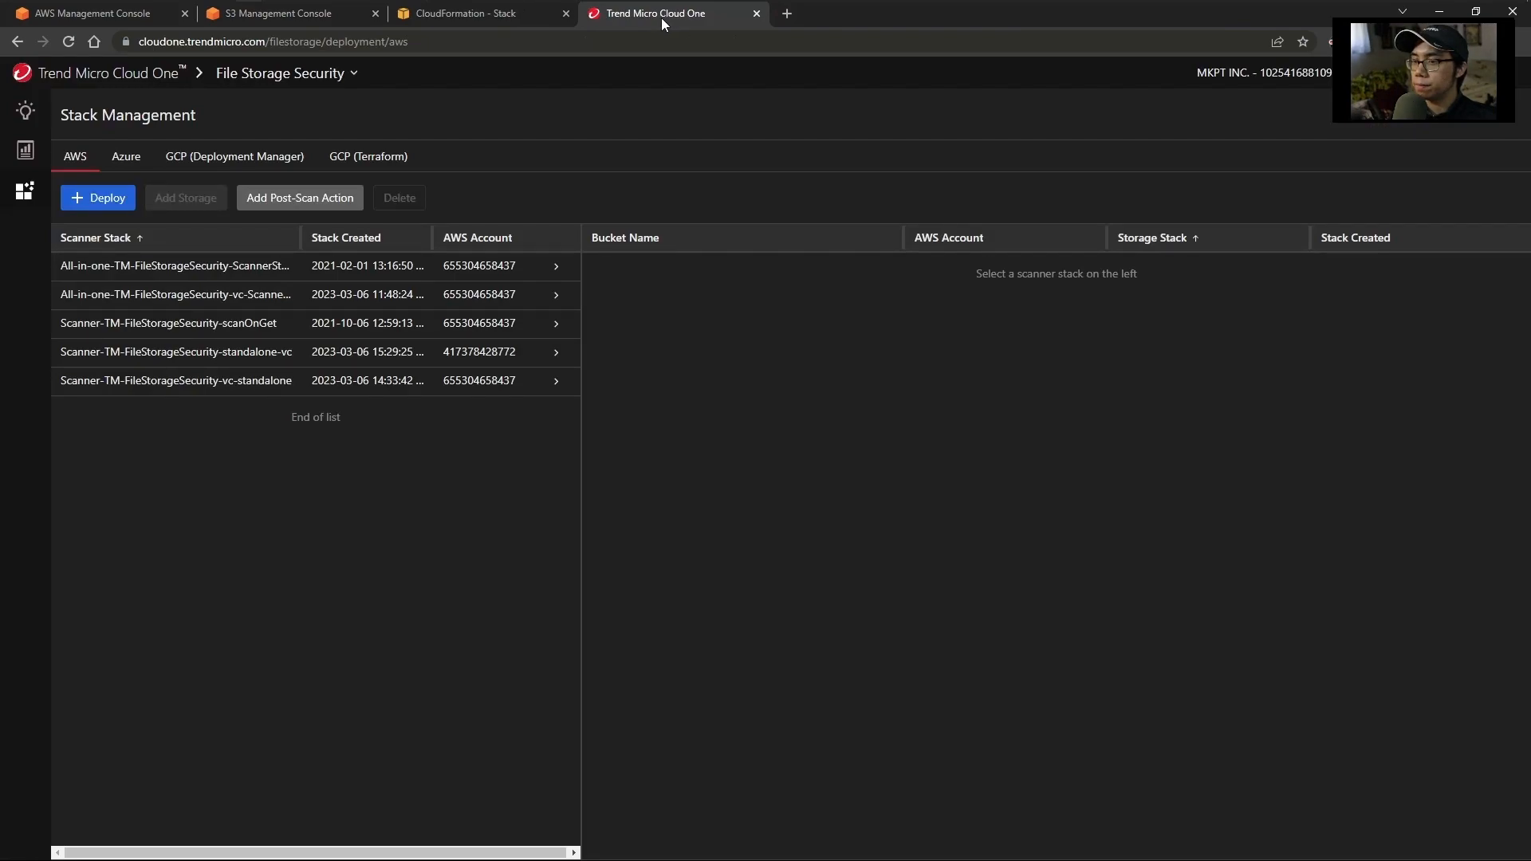
left_click(276, 299)
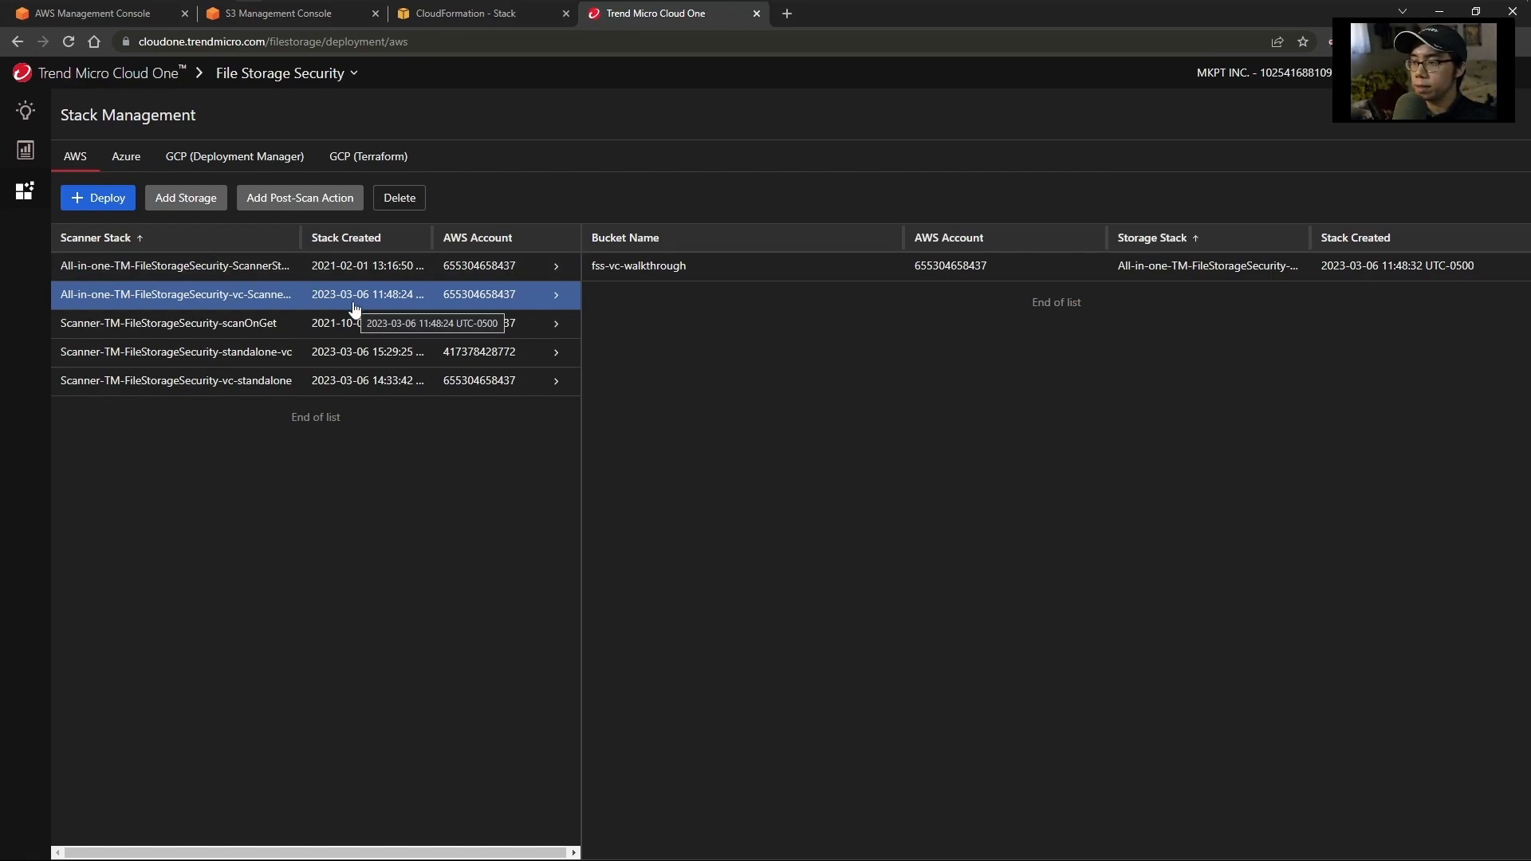
left_click(452, 14)
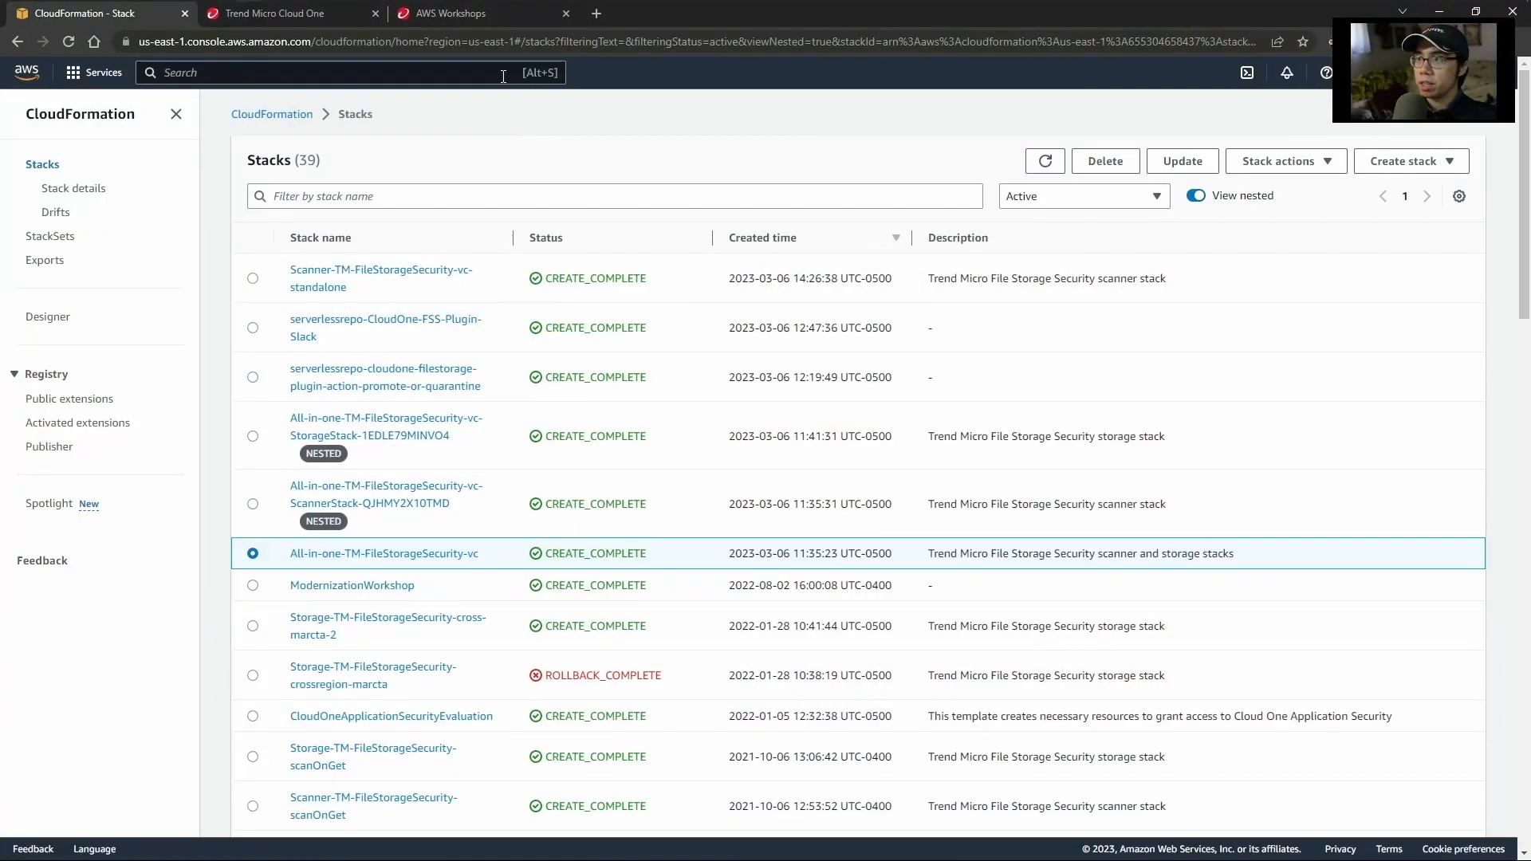
- Browse the curated workshops on Trend Micro's AWS Workshops page, including Amazon S3 bucket malware scanning
left_click(496, 24)
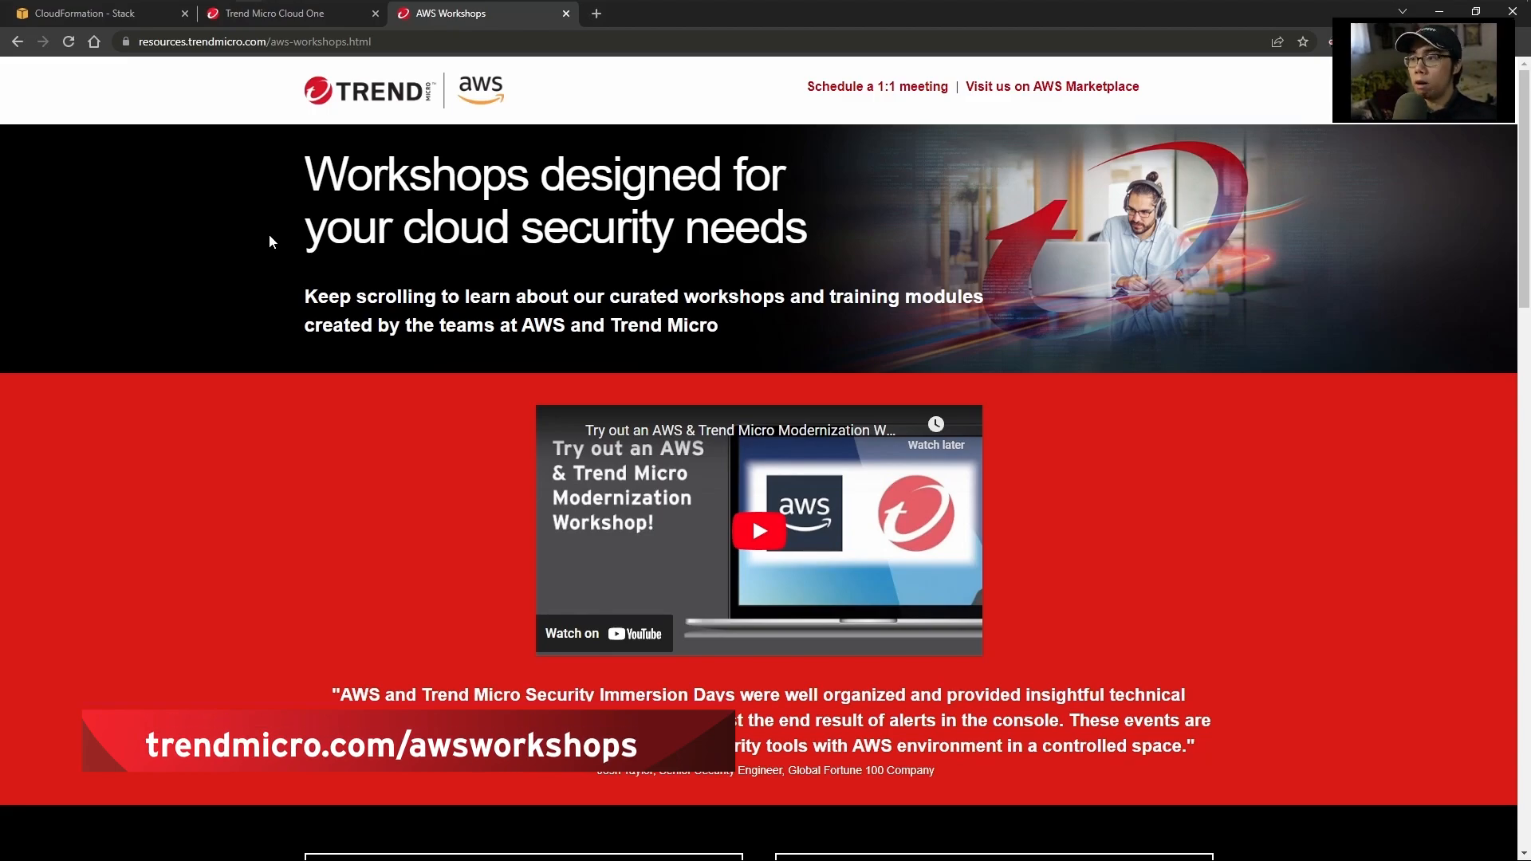
scroll(269, 233, "down", 4)
scroll(371, 297, "down", 3)
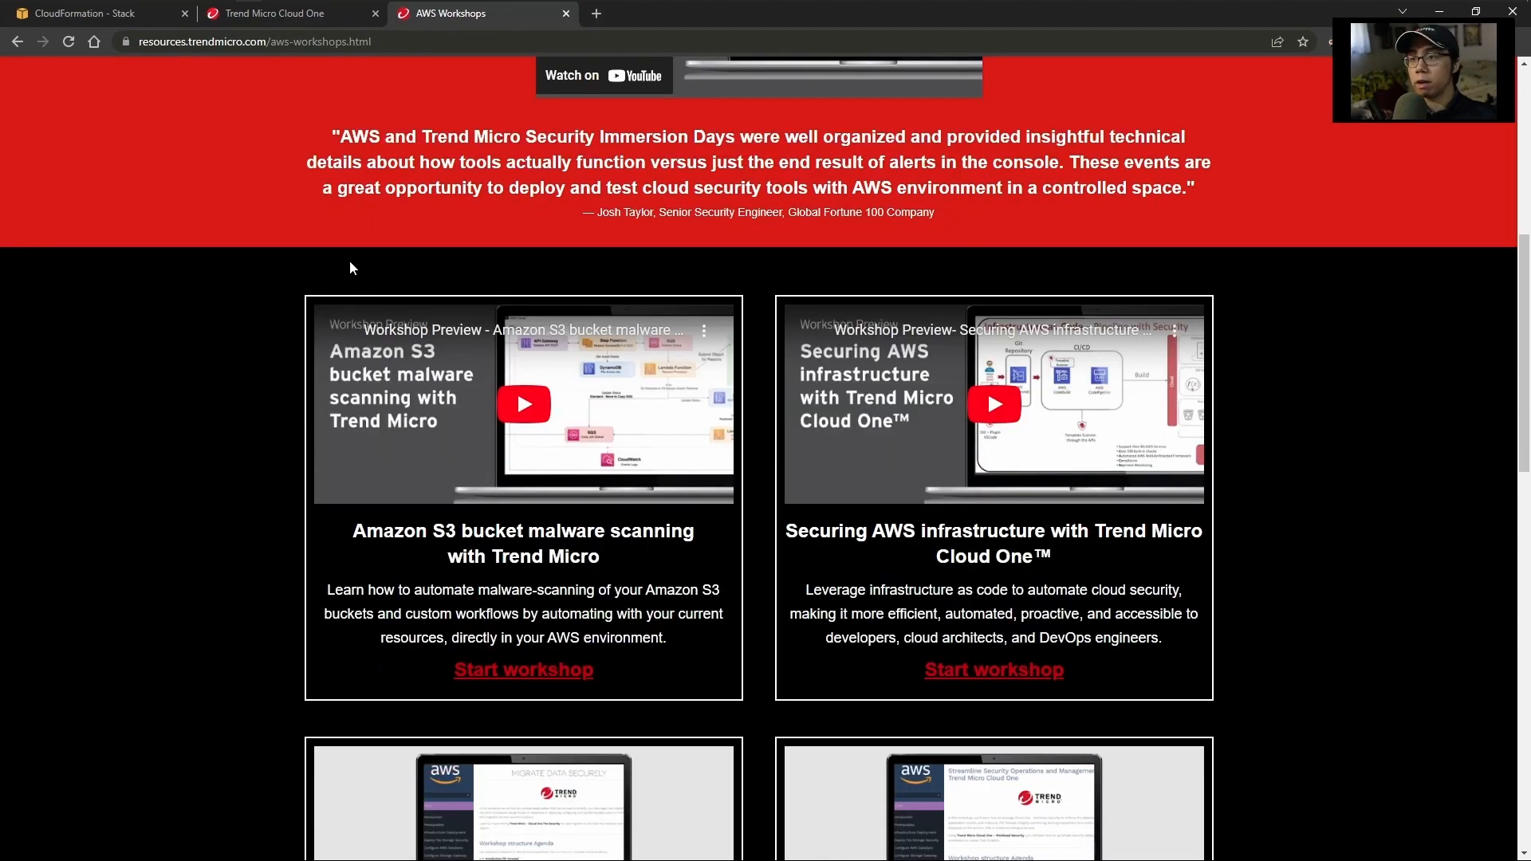
scroll(347, 263, "down", 1)
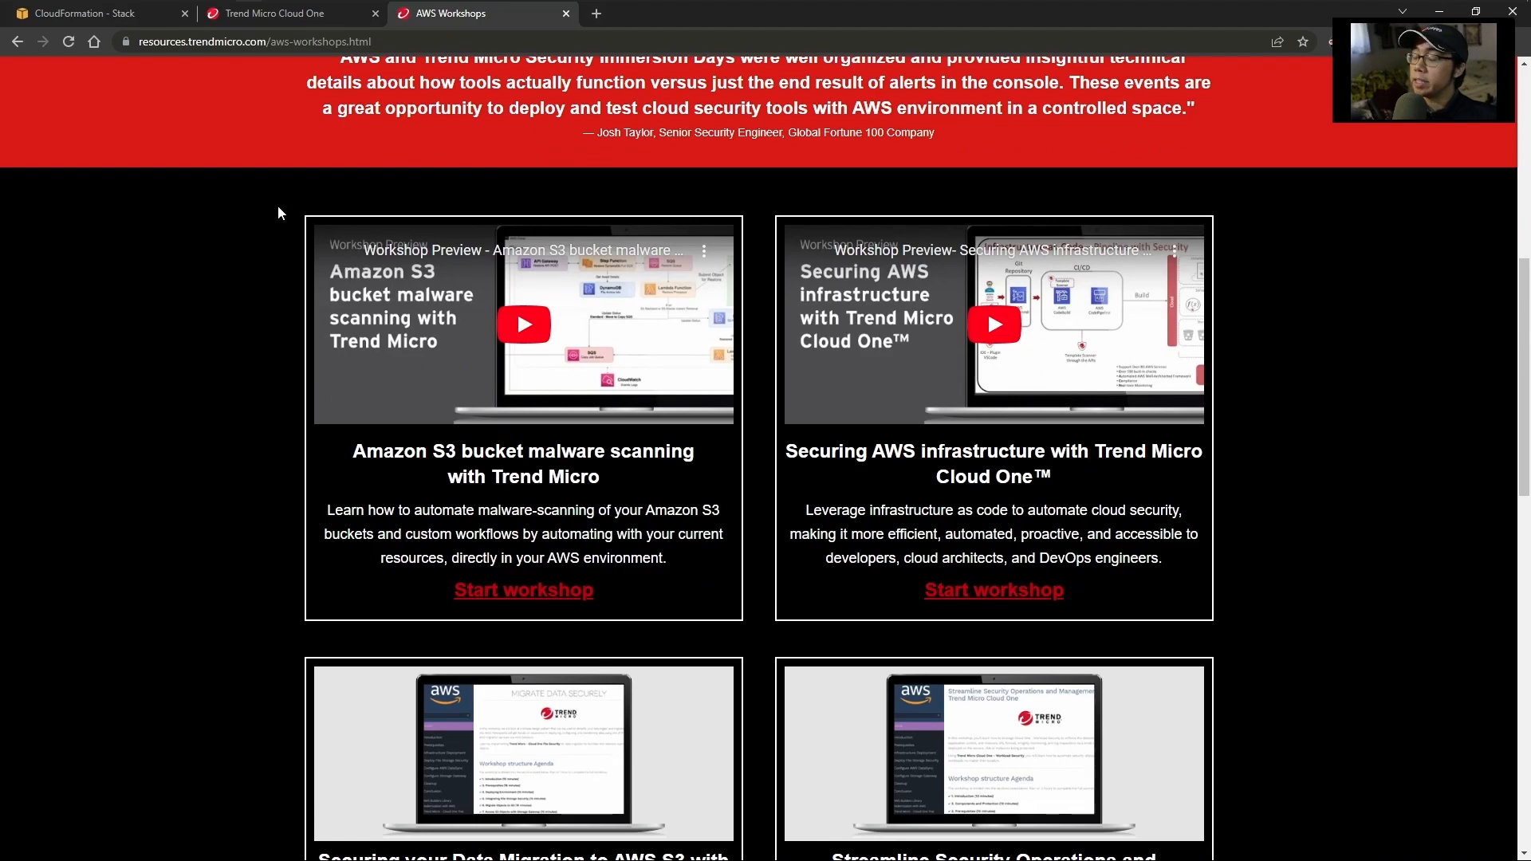
scroll(279, 212, "down", 1)
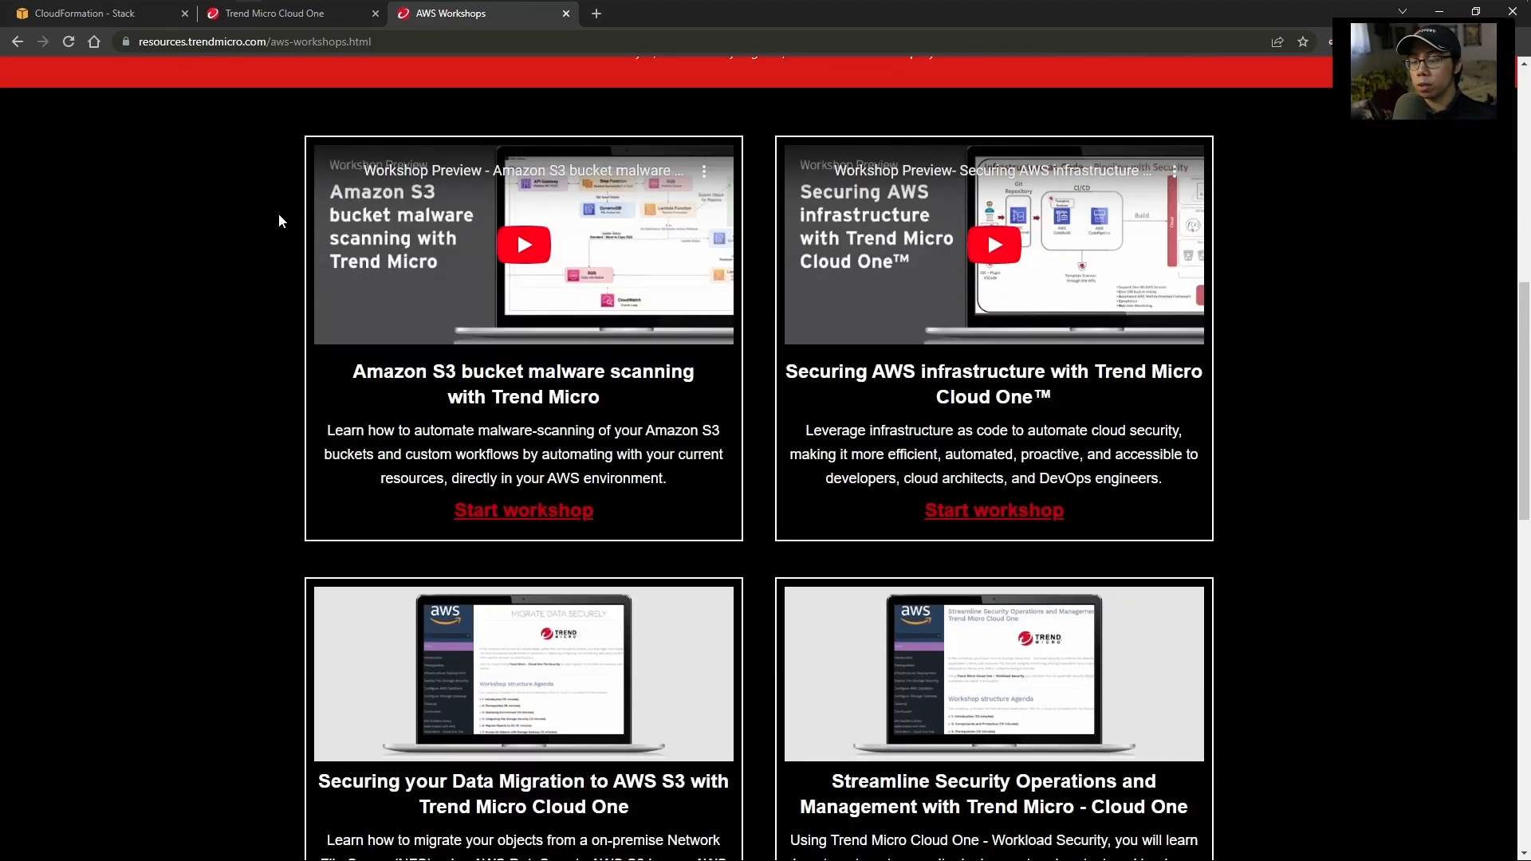
scroll(277, 212, "up", 1)
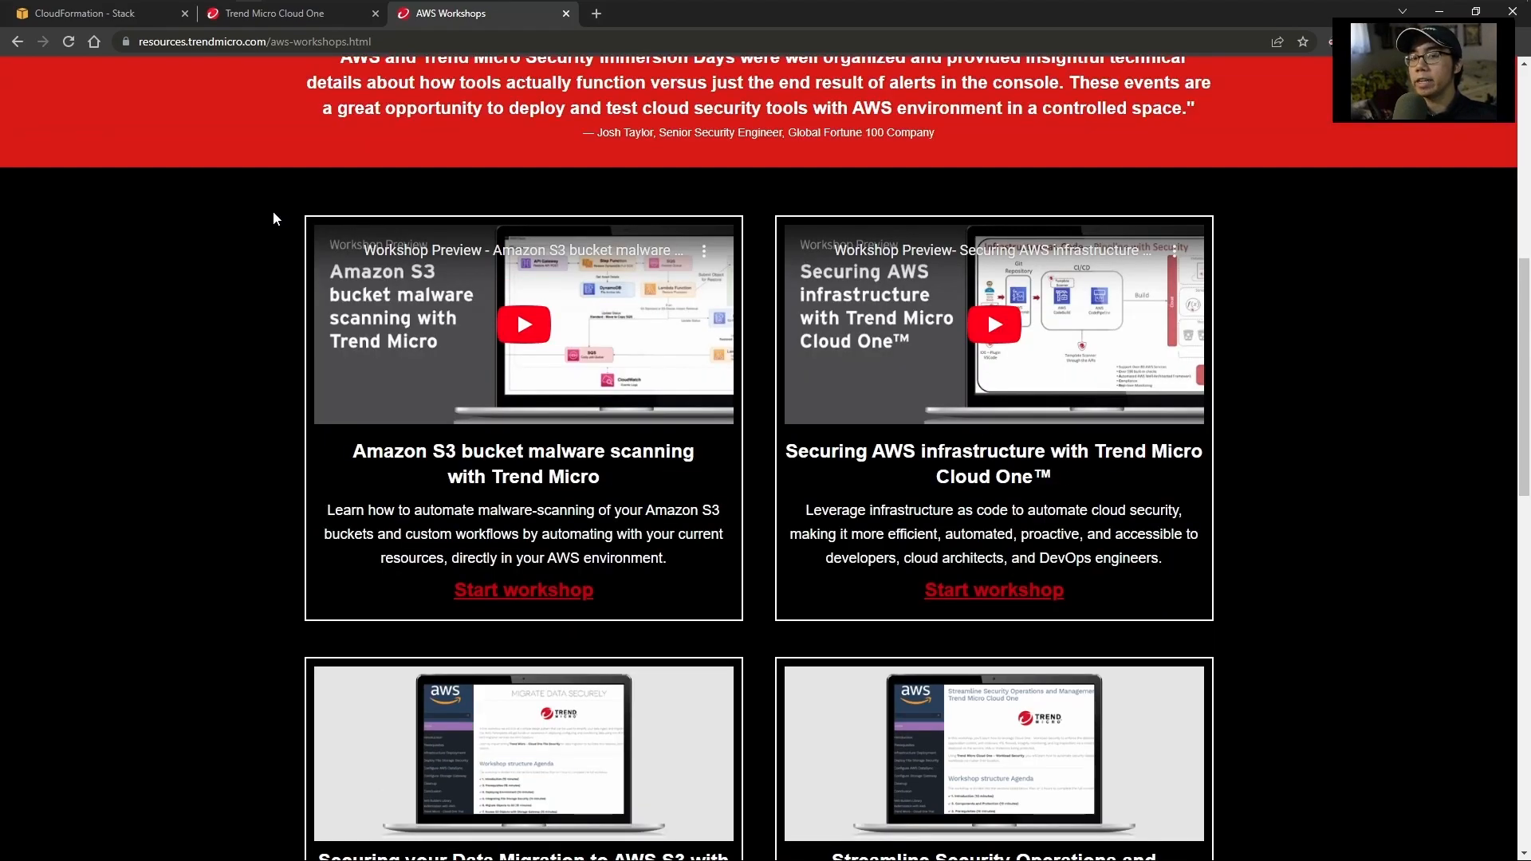